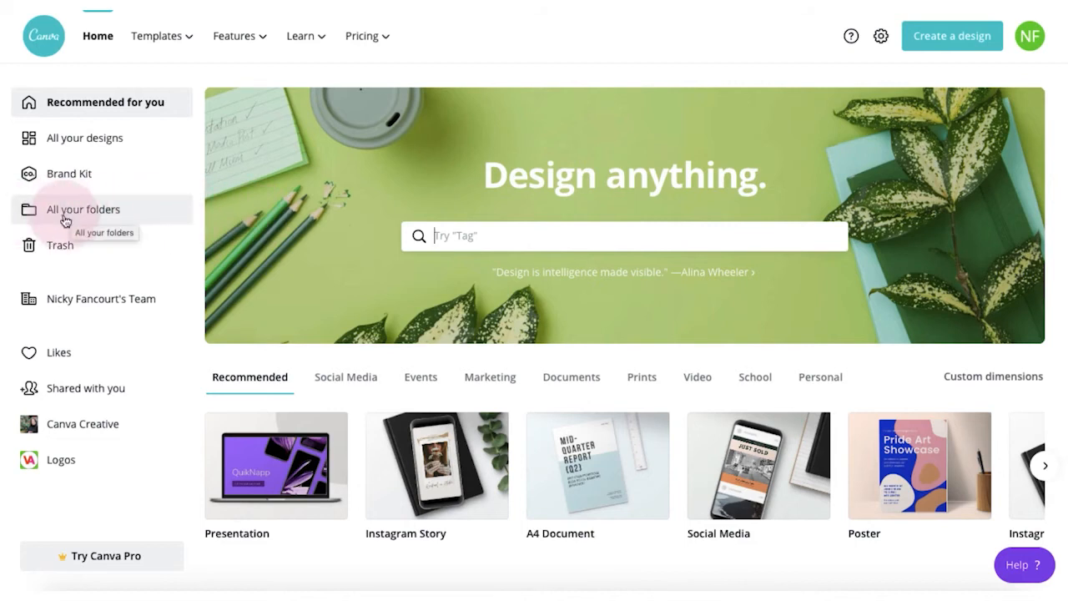
Step: Open All your folders and browse folders like Canva Creative, Tutorials and Blog Images
{"action": "left_click", "coordinate": [115, 215]}
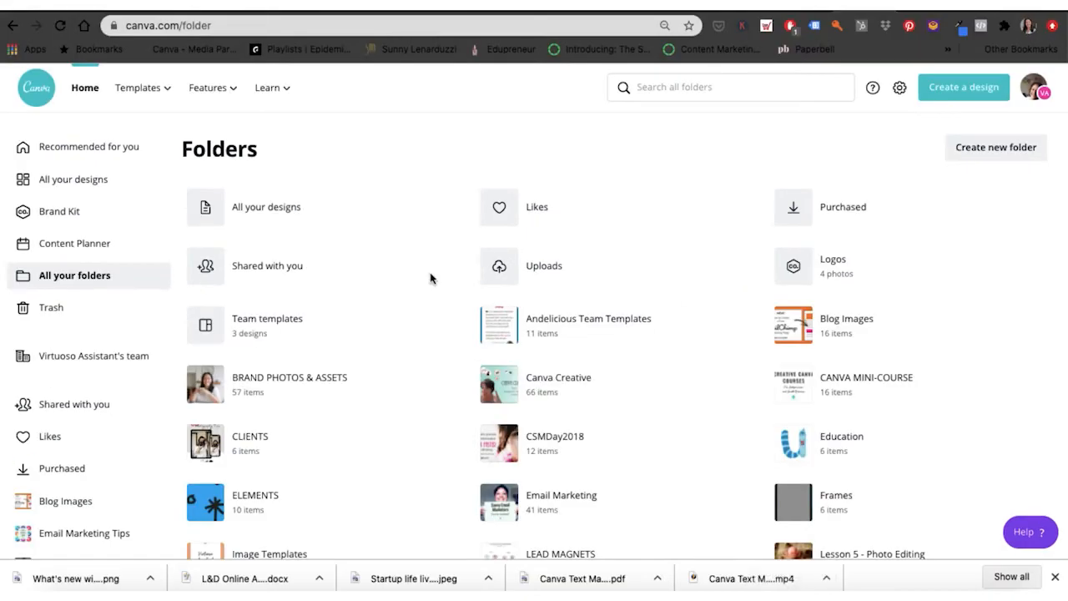
{"action": "scroll", "coordinate": [430, 278], "scroll_direction": "down", "scroll_amount": 2}
{"action": "scroll", "coordinate": [430, 278], "scroll_direction": "up", "scroll_amount": 2}
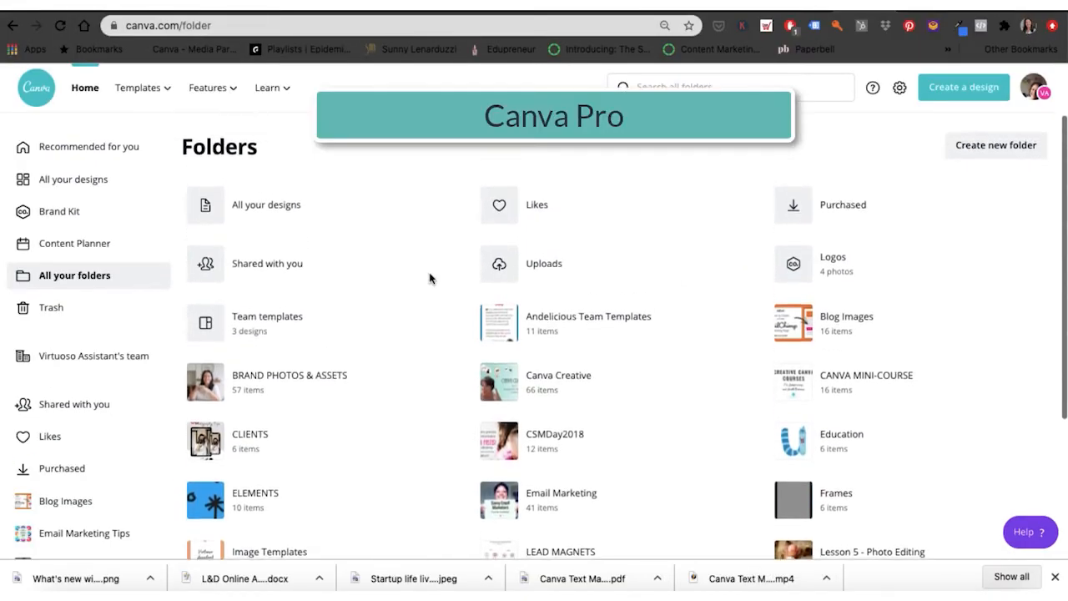
{"action": "scroll", "coordinate": [430, 278], "scroll_direction": "down", "scroll_amount": 5}
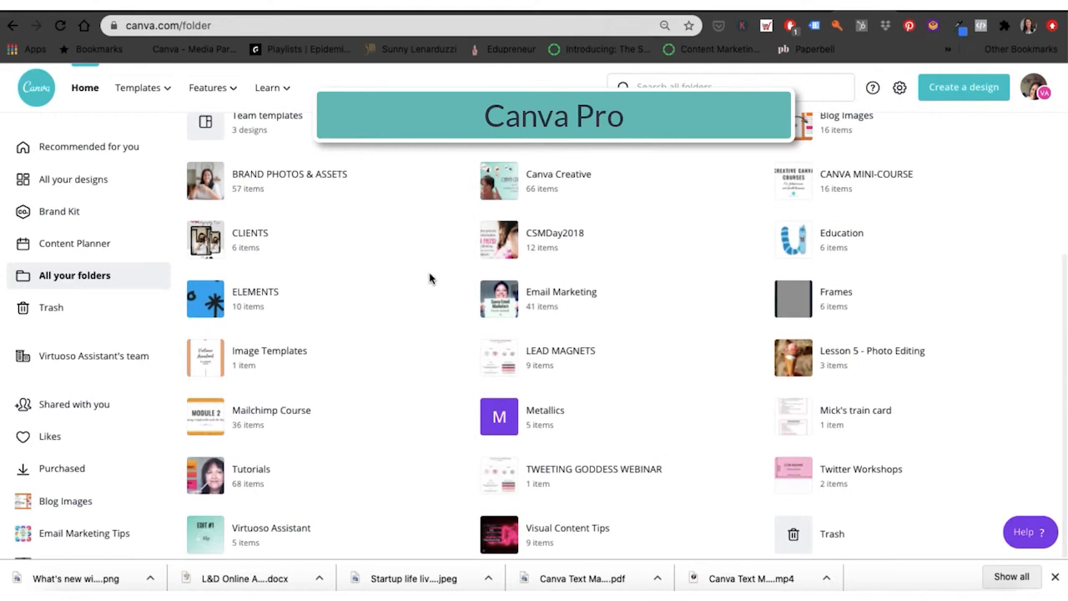
{"action": "scroll", "coordinate": [430, 277], "scroll_direction": "up", "scroll_amount": 5}
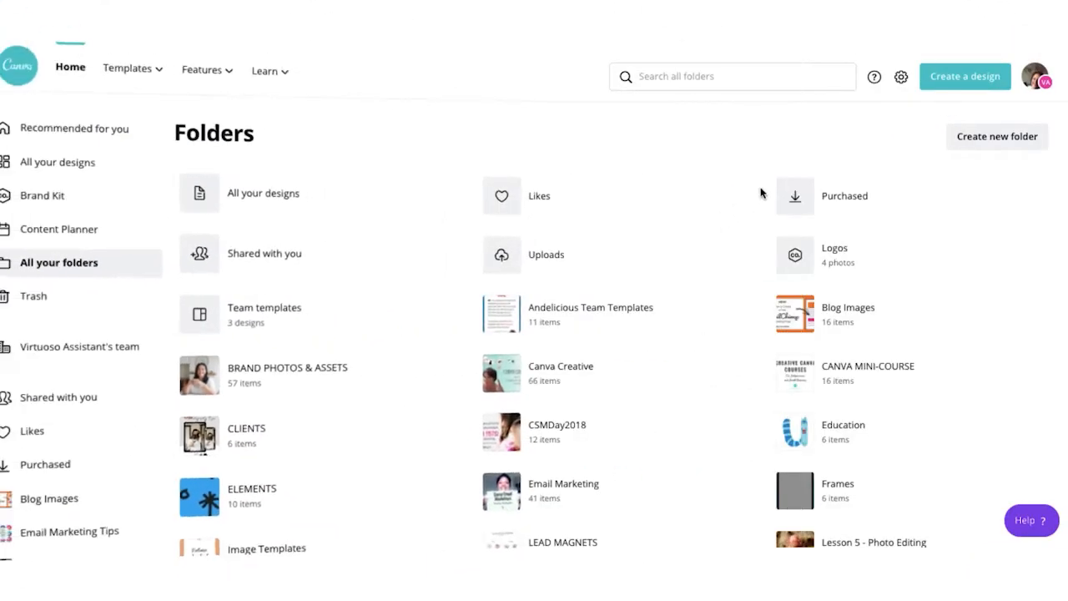
Step: Create a new personal training folder named with the user's first name
{"action": "left_click", "coordinate": [991, 142]}
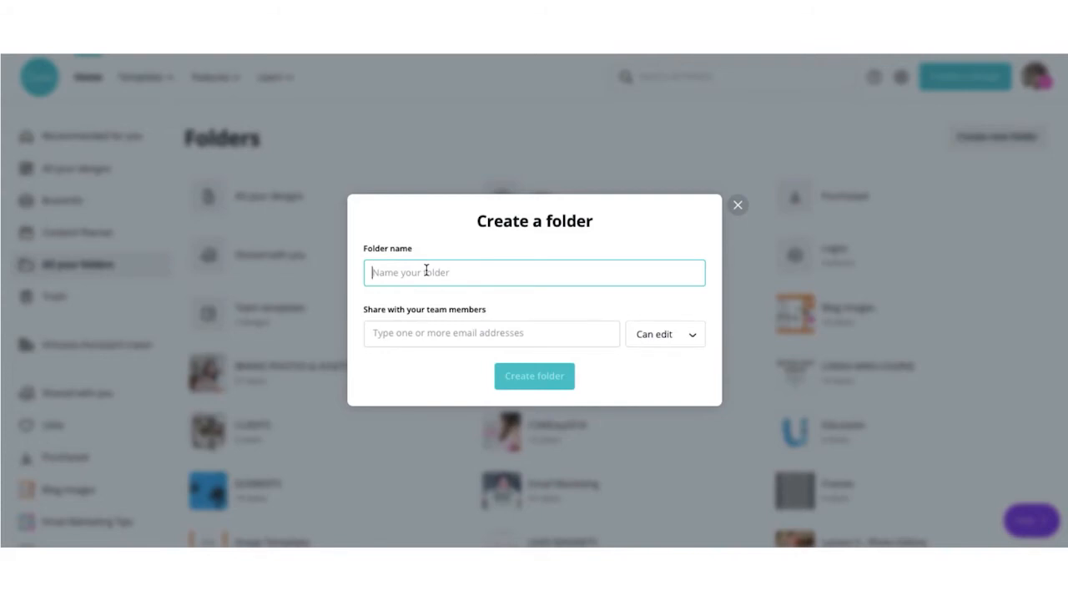
{"action": "type", "text": "Nicky's training folder"}
{"action": "left_click", "coordinate": [528, 380]}
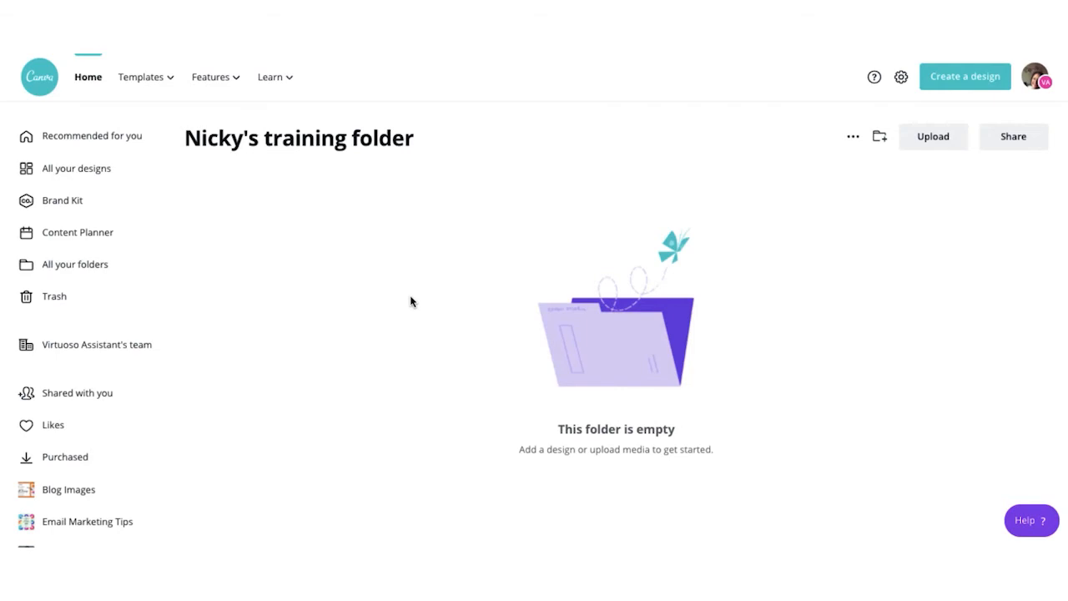
Step: Add an empty 'Canva training' subfolder inside it and dismiss the upload dialog
{"action": "left_click", "coordinate": [880, 137]}
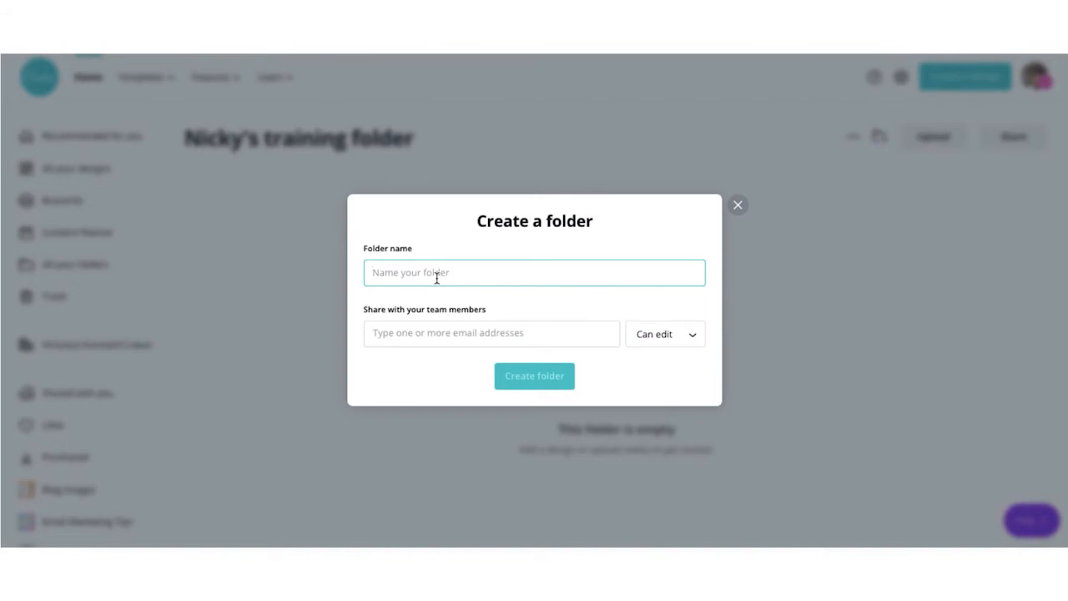
{"action": "type", "text": "anva"}
{"action": "key", "text": "BackSpace"}
{"action": "key", "text": "BackSpace"}
{"action": "key", "text": "BackSpace"}
{"action": "key", "text": "BackSpace"}
{"action": "type", "text": "Canva training"}
{"action": "left_click", "coordinate": [556, 377]}
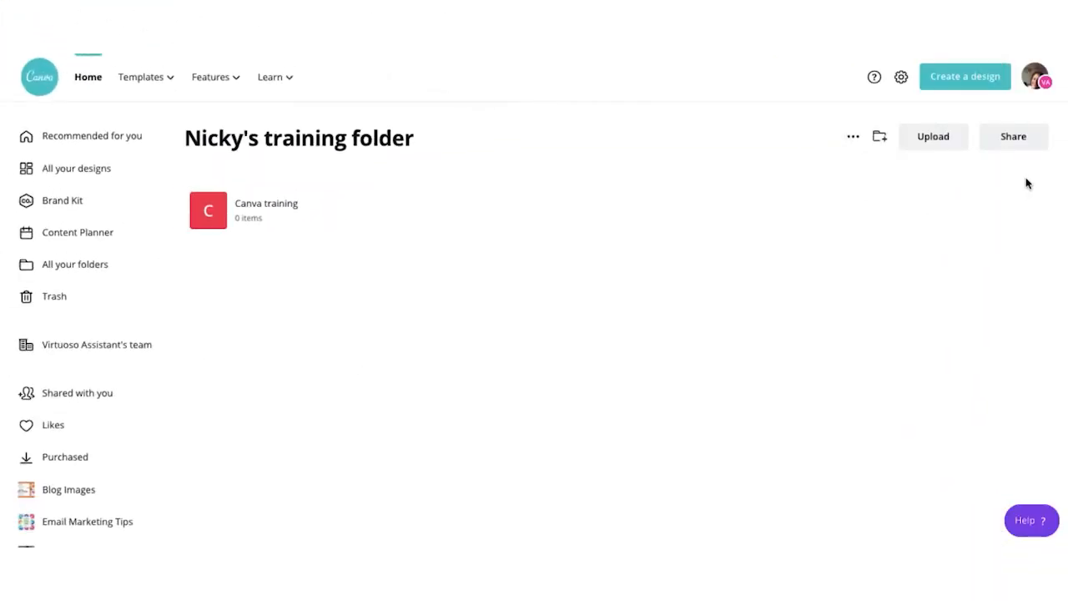
{"action": "left_click", "coordinate": [933, 138]}
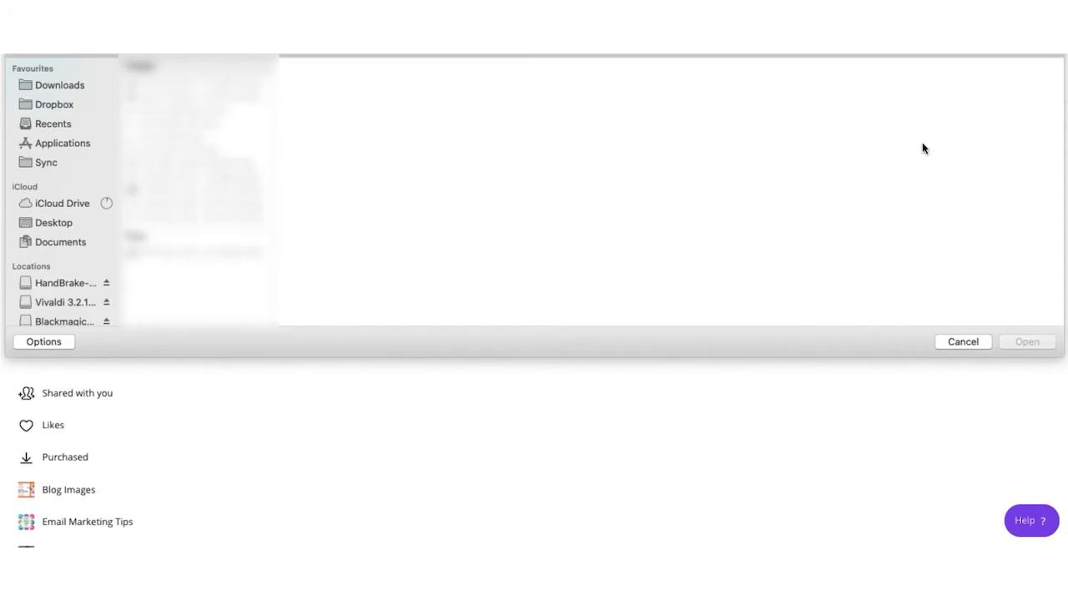
{"action": "left_click", "coordinate": [960, 342]}
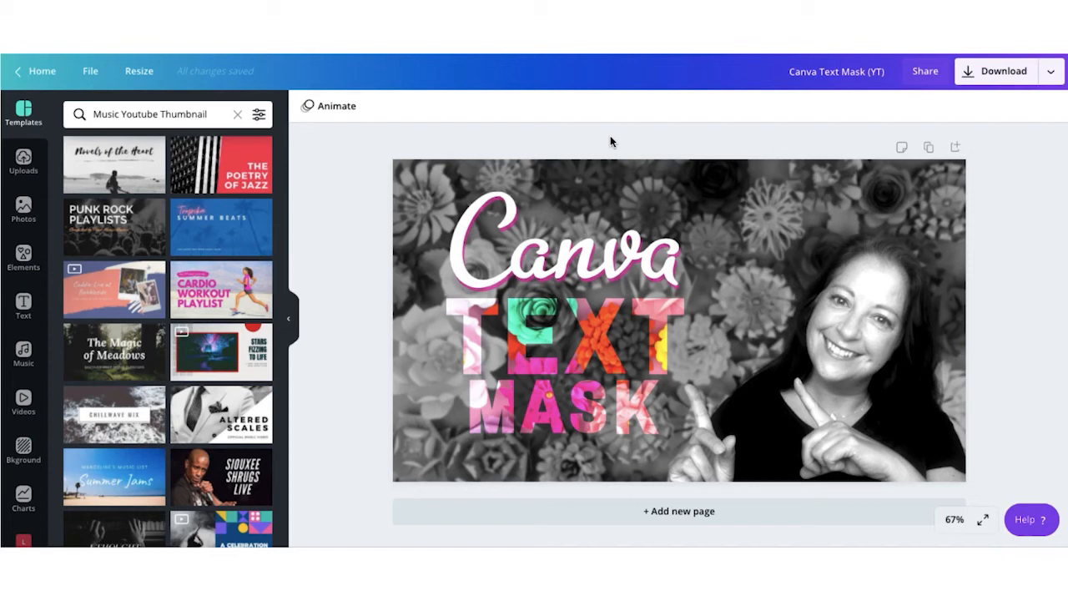
Step: Save the Canva Text Mask (YT) design into the training folder's 'Canva training' subfolder
{"action": "left_click", "coordinate": [420, 194]}
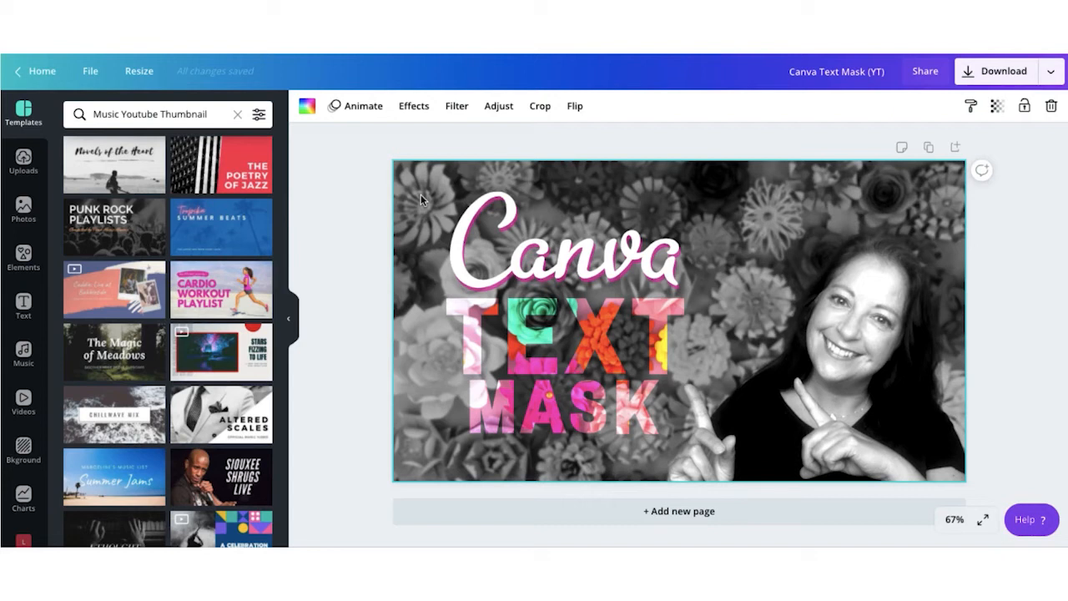
{"action": "left_click", "coordinate": [88, 76]}
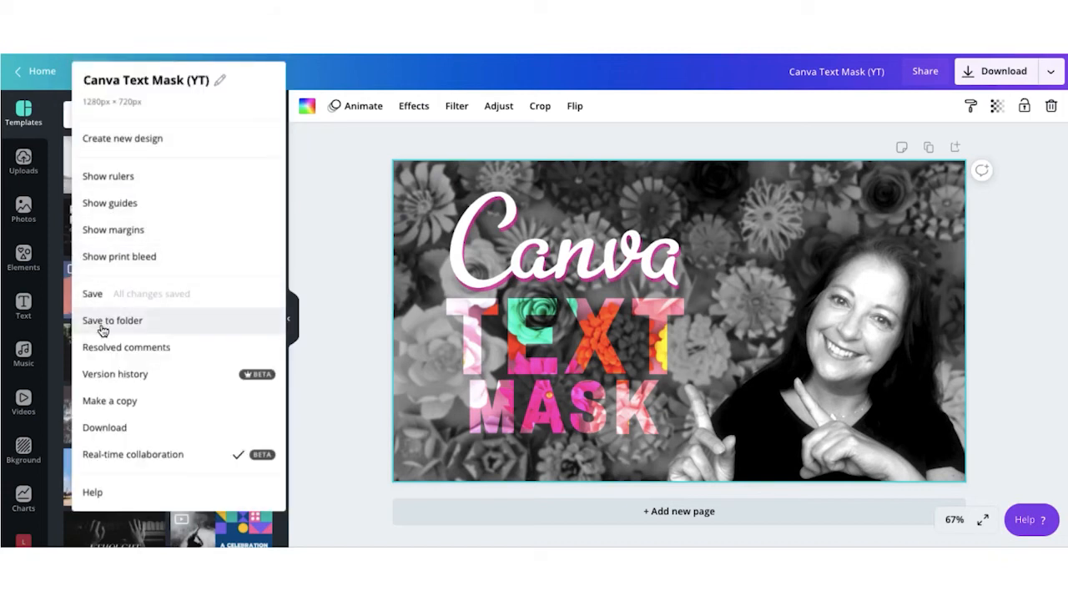
{"action": "left_click", "coordinate": [132, 330]}
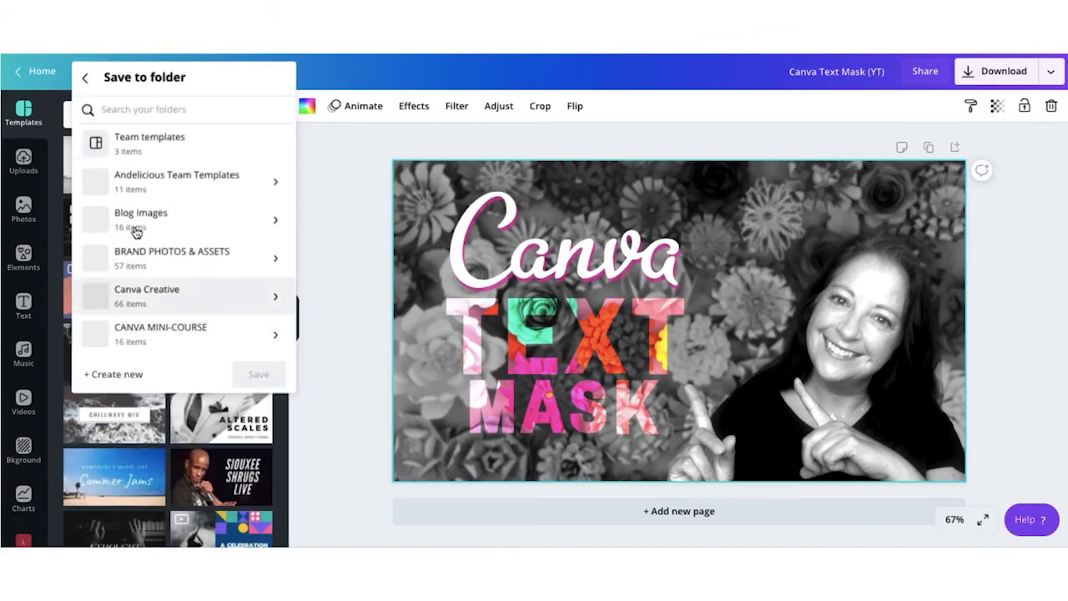
{"action": "scroll", "coordinate": [142, 160], "scroll_direction": "down", "scroll_amount": 1}
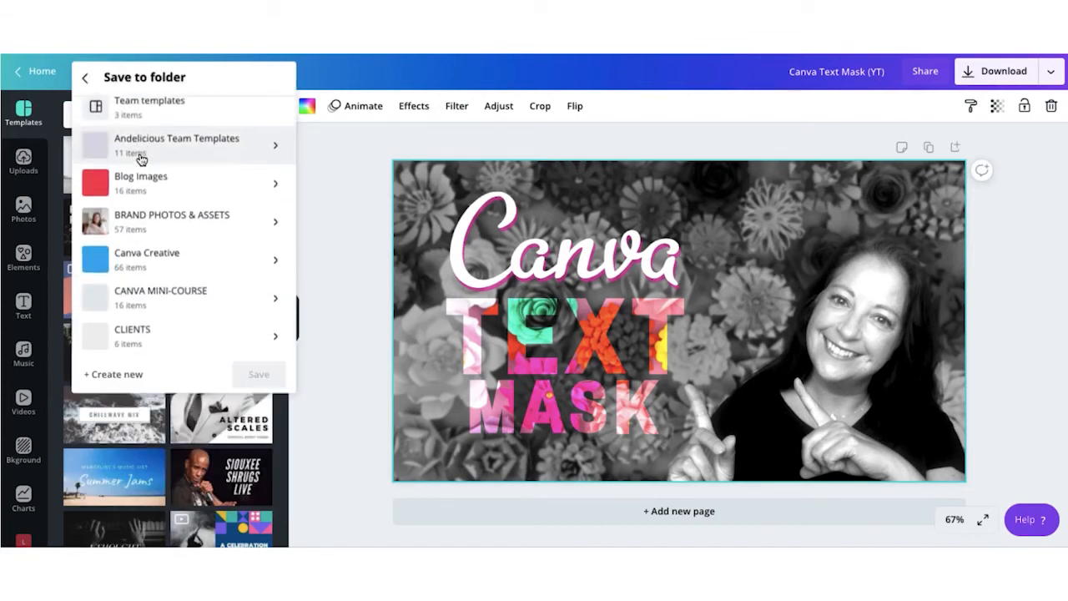
{"action": "scroll", "coordinate": [141, 159], "scroll_direction": "down", "scroll_amount": 7}
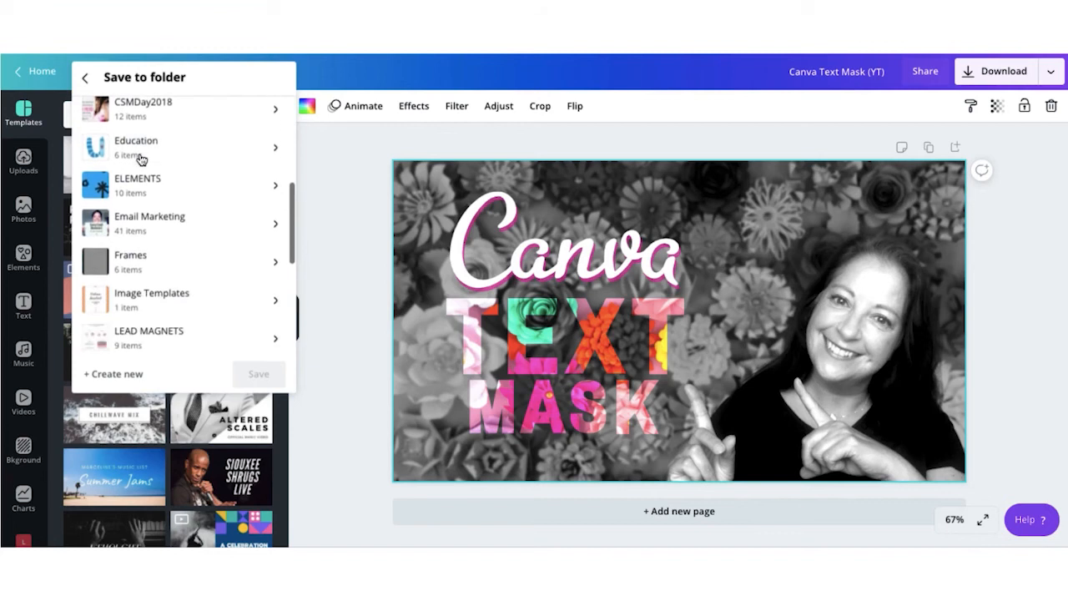
{"action": "scroll", "coordinate": [140, 159], "scroll_direction": "down", "scroll_amount": 7}
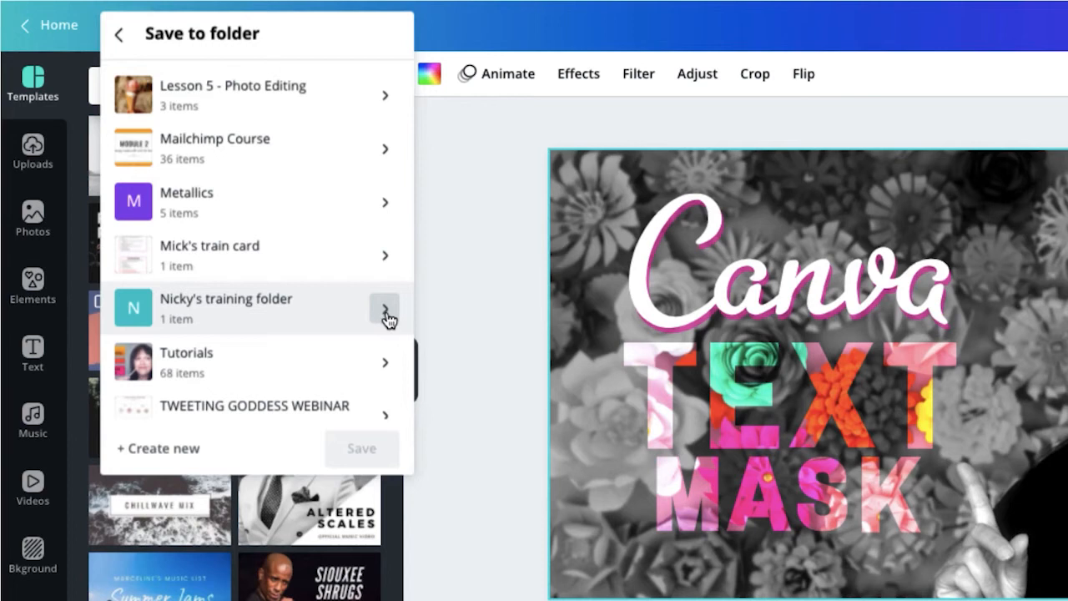
{"action": "left_click", "coordinate": [385, 311]}
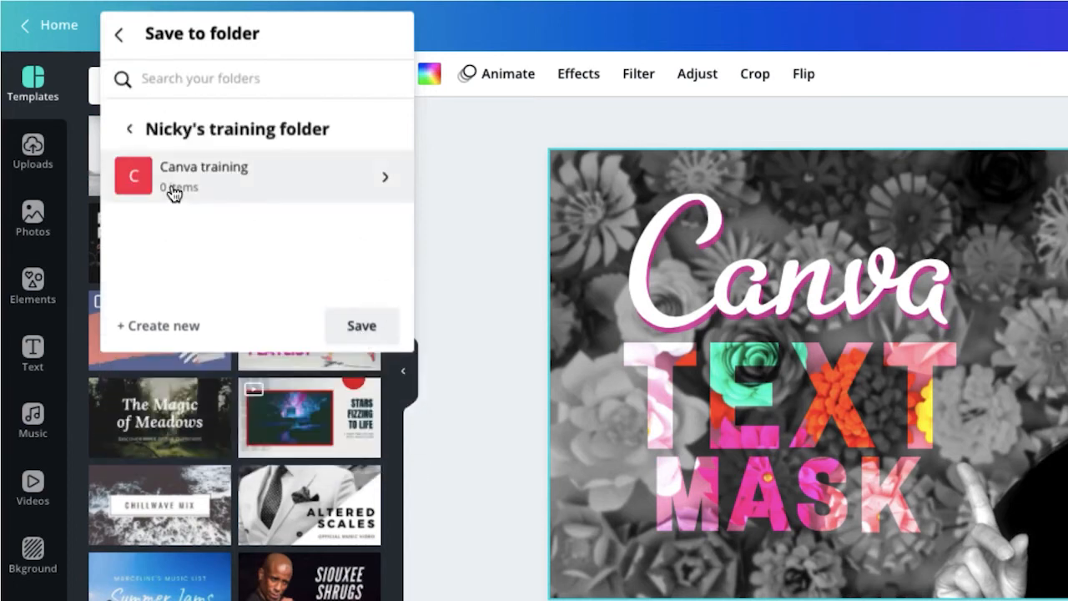
{"action": "left_click", "coordinate": [386, 180]}
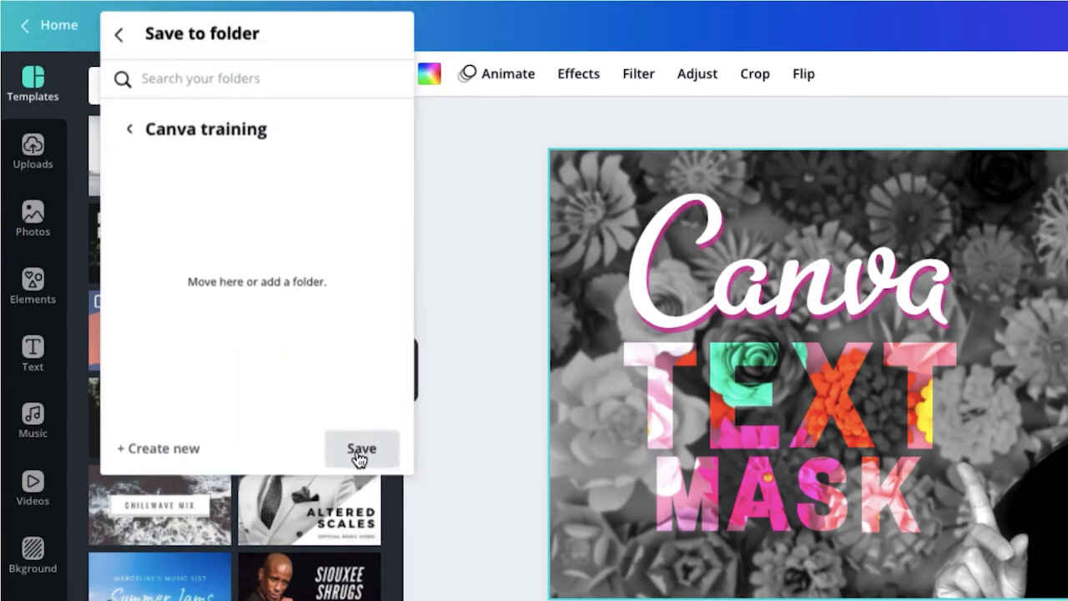
{"action": "left_click", "coordinate": [362, 451]}
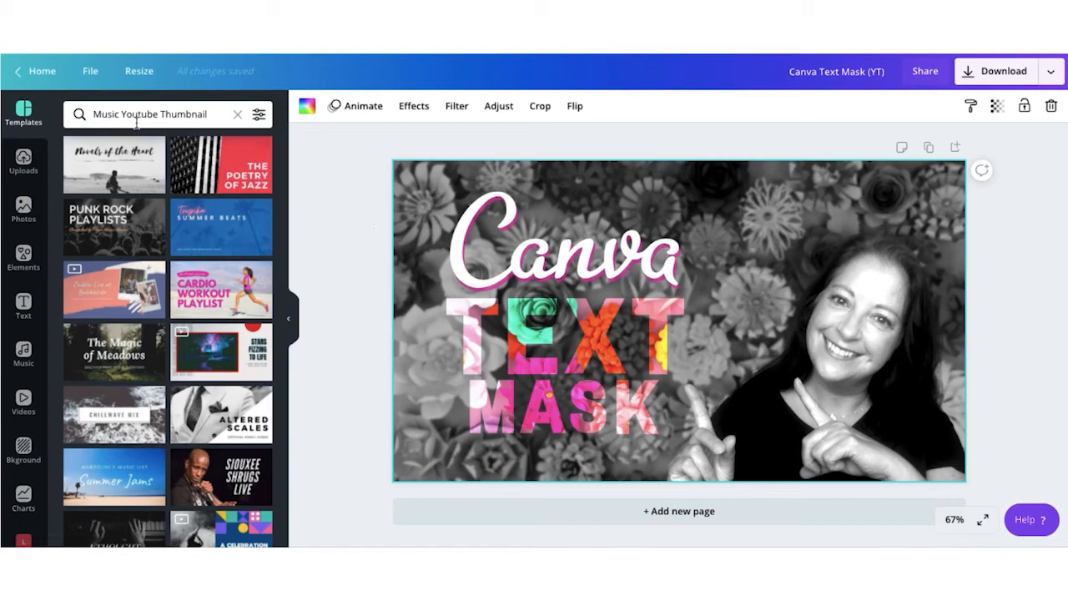
Step: Start moving the design to a new folder, then close the panel without moving it
{"action": "left_click", "coordinate": [88, 73]}
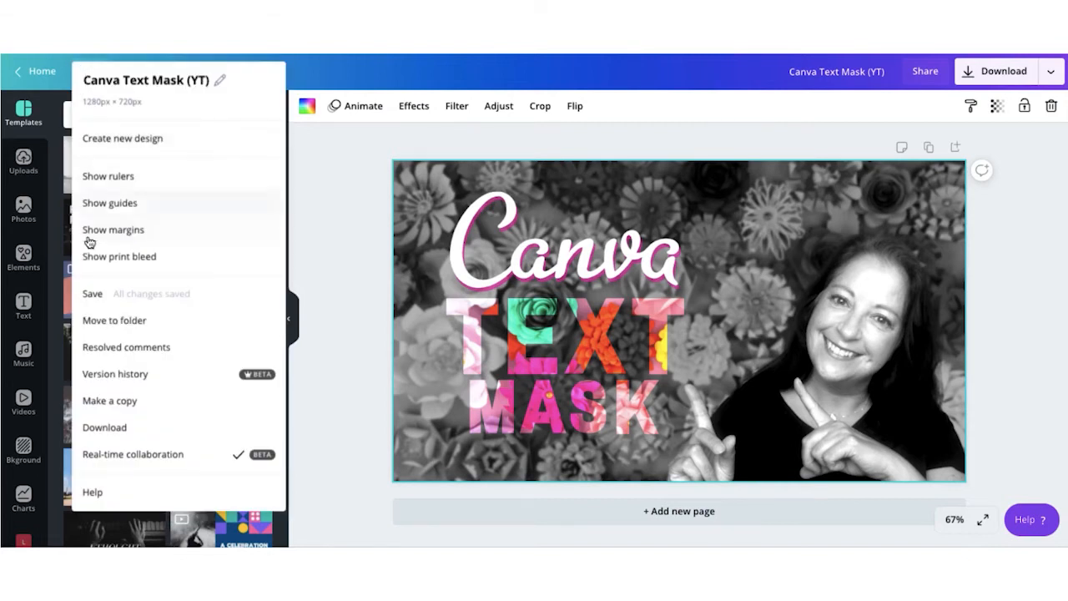
{"action": "left_click", "coordinate": [94, 323]}
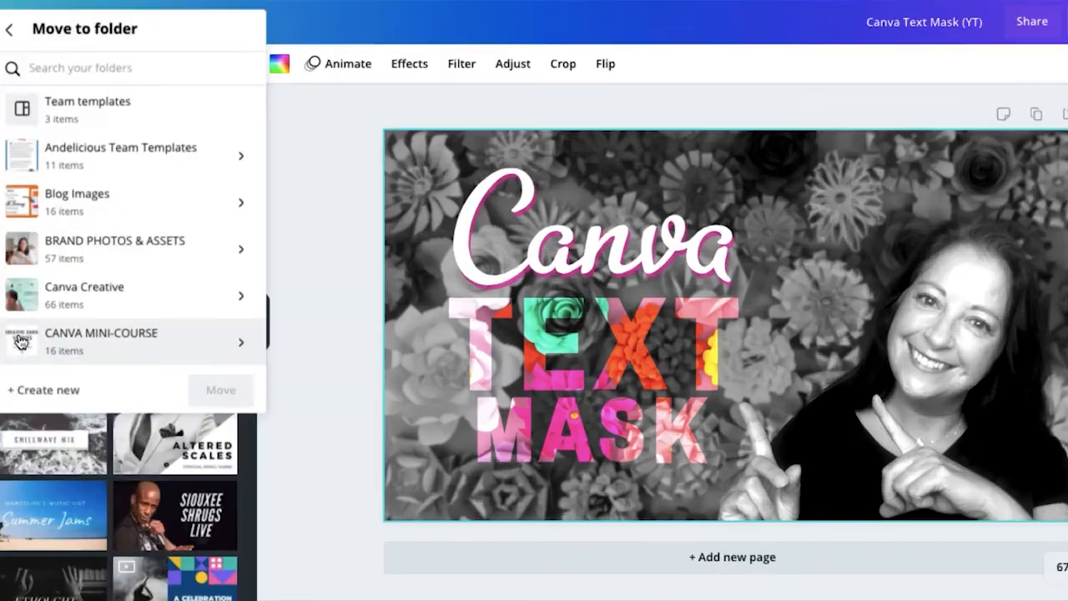
{"action": "left_click", "coordinate": [38, 388]}
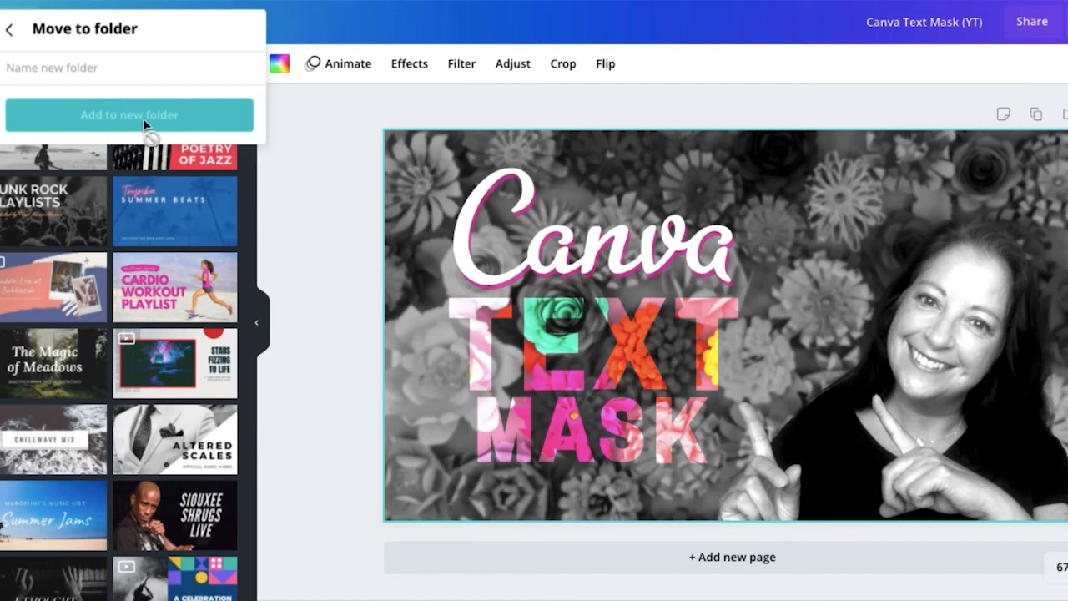
{"action": "left_click", "coordinate": [320, 155]}
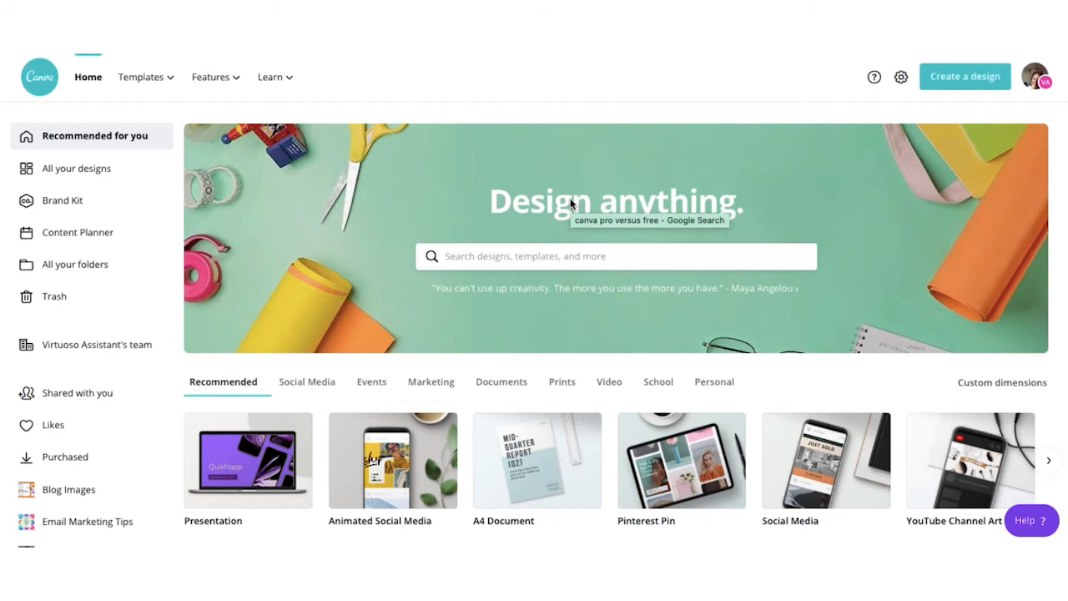
Step: From All your designs, drag the Canva Text Mask (YT) design onto the training folder
{"action": "left_click", "coordinate": [78, 175]}
{"action": "scroll", "coordinate": [345, 219], "scroll_direction": "down", "scroll_amount": 5}
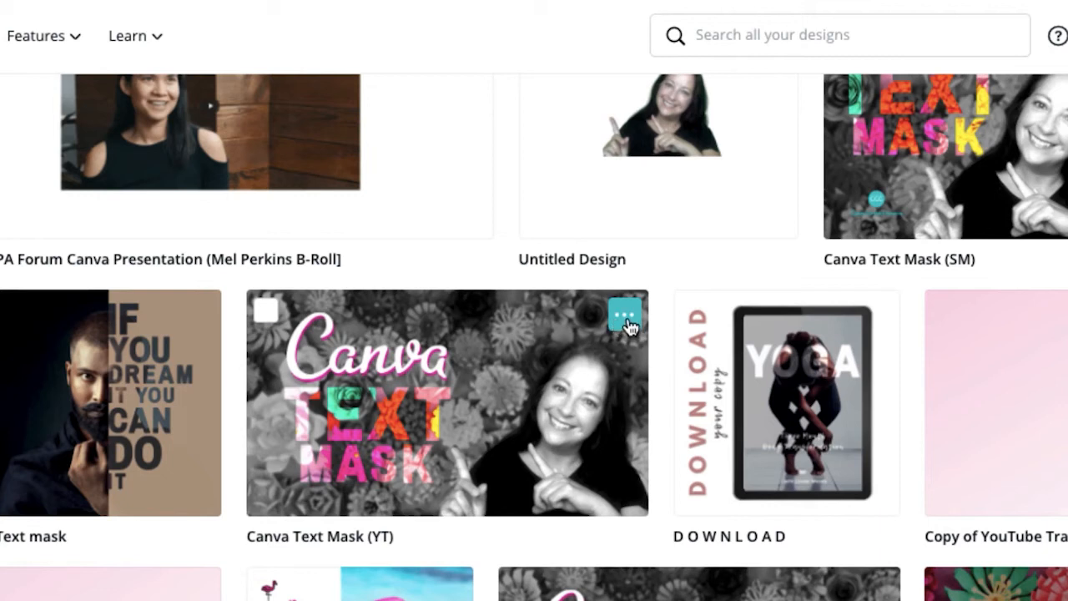
{"action": "left_click", "coordinate": [626, 318]}
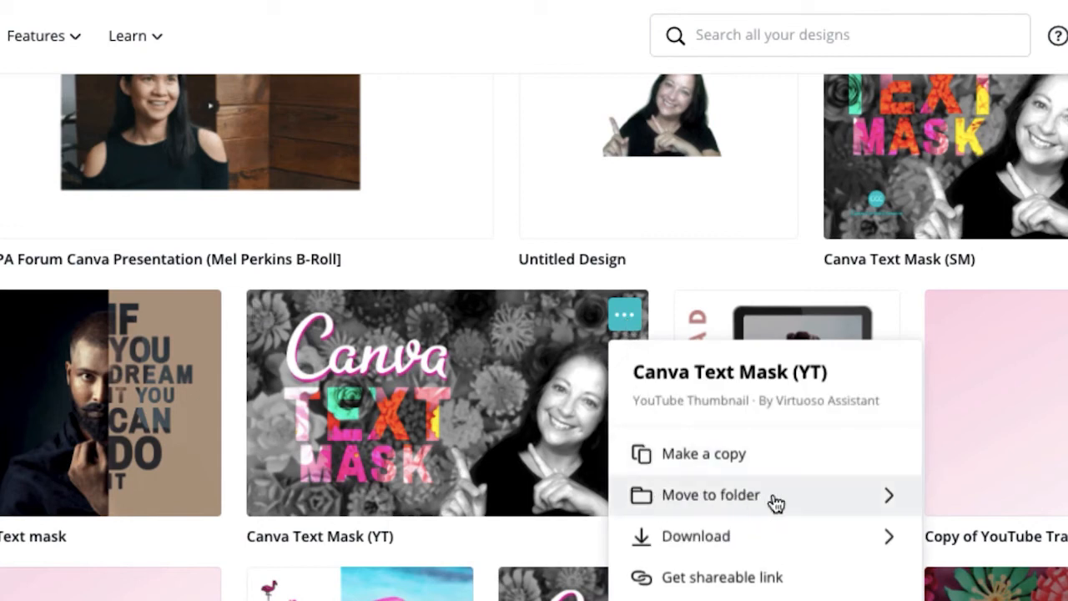
{"action": "left_click", "coordinate": [891, 499]}
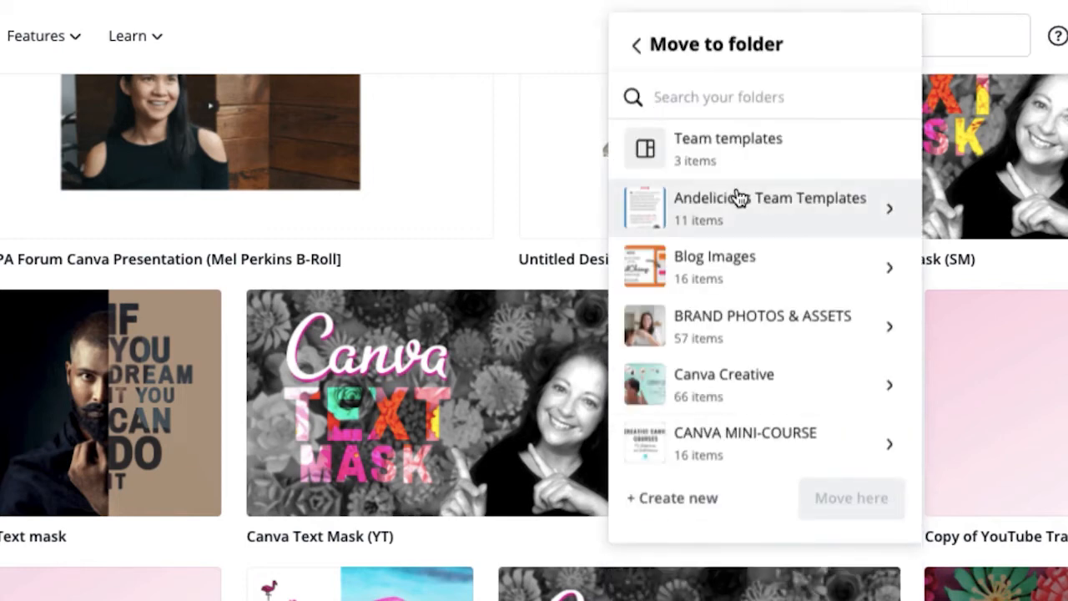
{"action": "scroll", "coordinate": [734, 196], "scroll_direction": "down", "scroll_amount": 3}
{"action": "scroll", "coordinate": [738, 195], "scroll_direction": "down", "scroll_amount": 6}
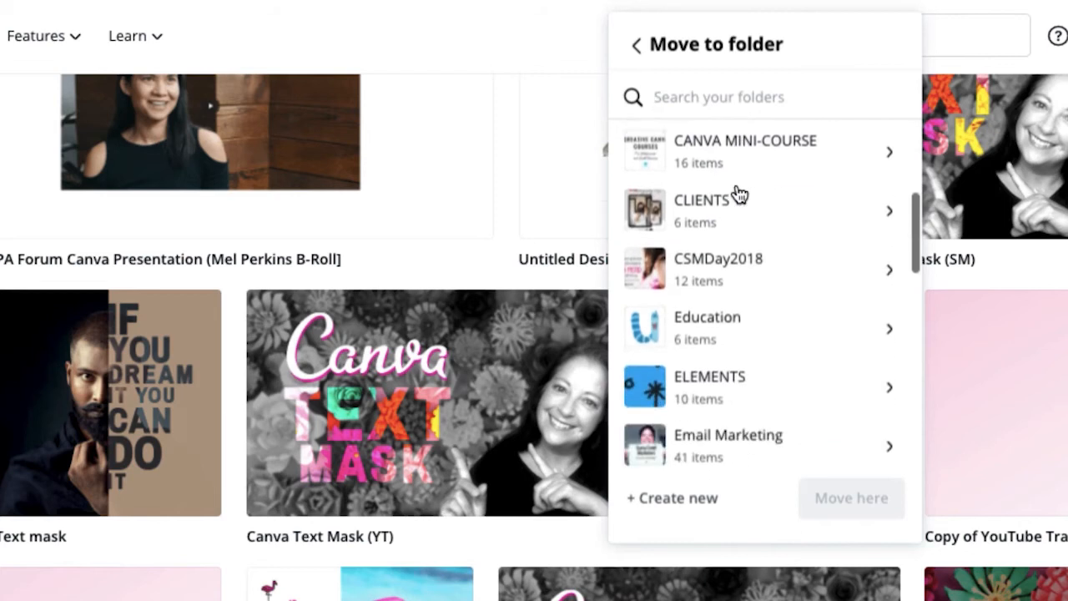
{"action": "scroll", "coordinate": [738, 195], "scroll_direction": "down", "scroll_amount": 2}
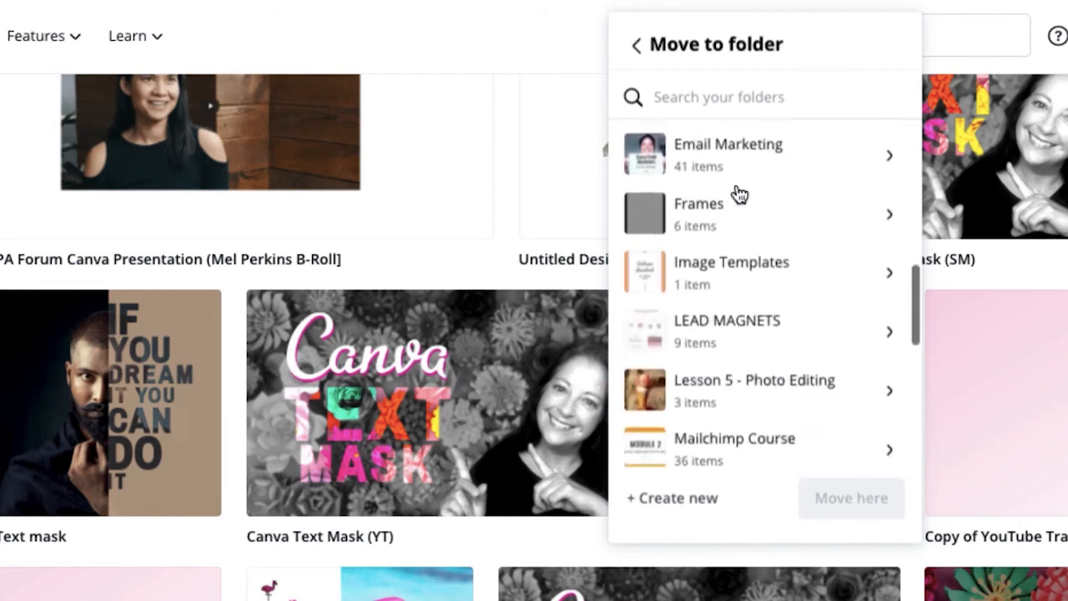
{"action": "scroll", "coordinate": [738, 194], "scroll_direction": "up", "scroll_amount": 12}
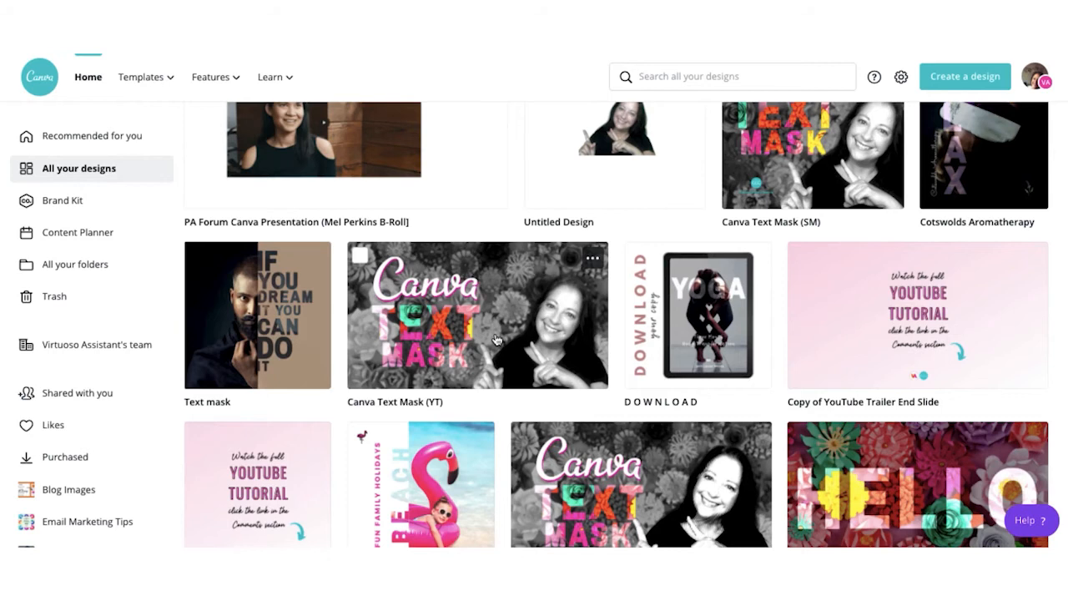
{"action": "scroll", "coordinate": [68, 411], "scroll_direction": "down", "scroll_amount": 5}
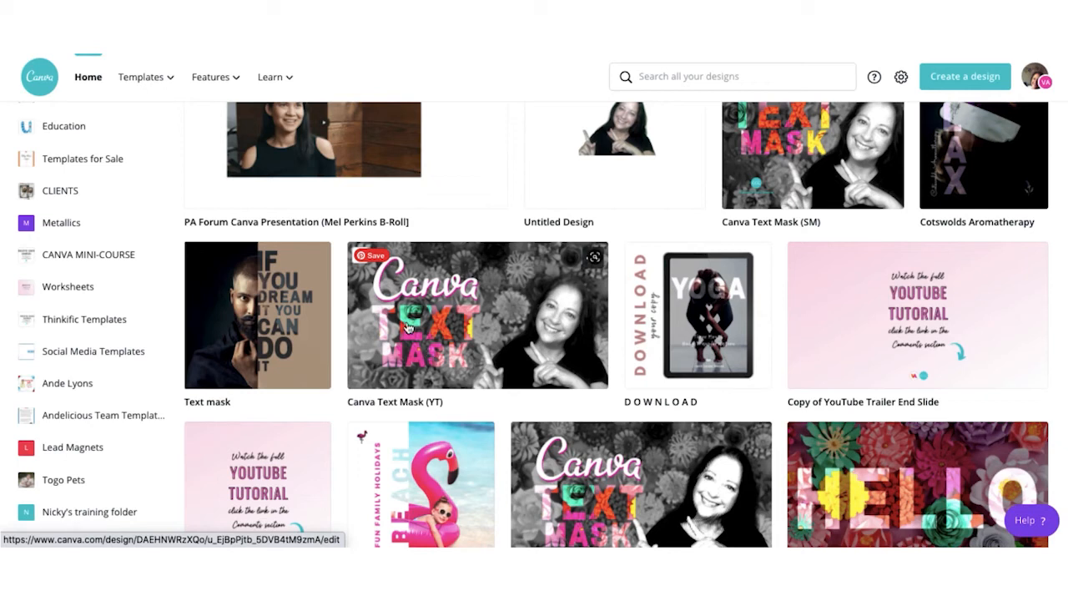
{"action": "left_click_drag", "start_coordinate": [408, 327], "coordinate": [63, 509]}
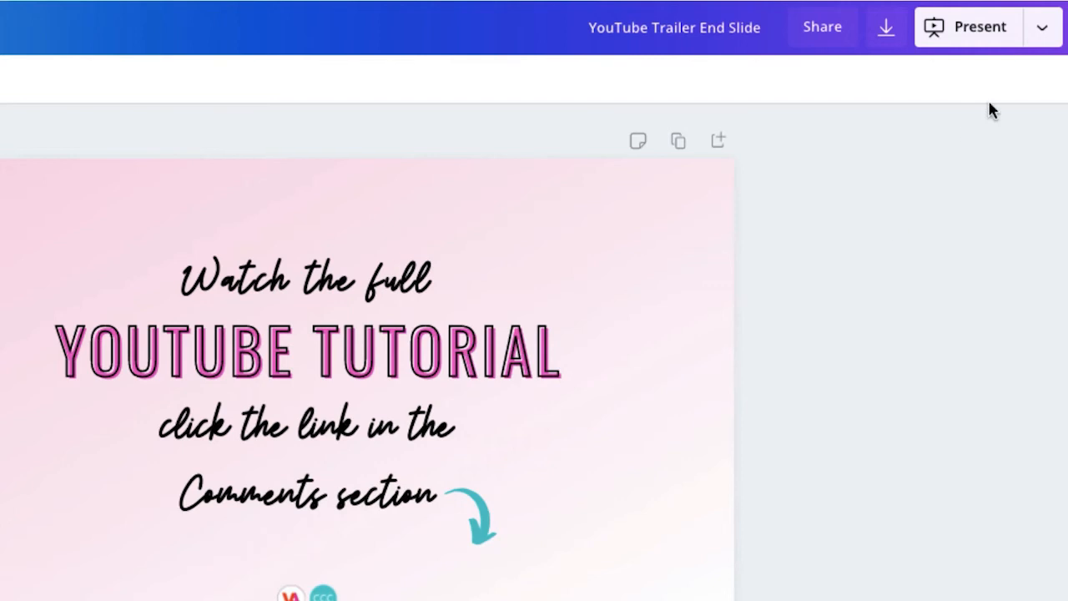
Step: Publish the YouTube Trailer End Slide as a template found by searching 'TEMPLATE', then return home
{"action": "left_click", "coordinate": [1042, 34]}
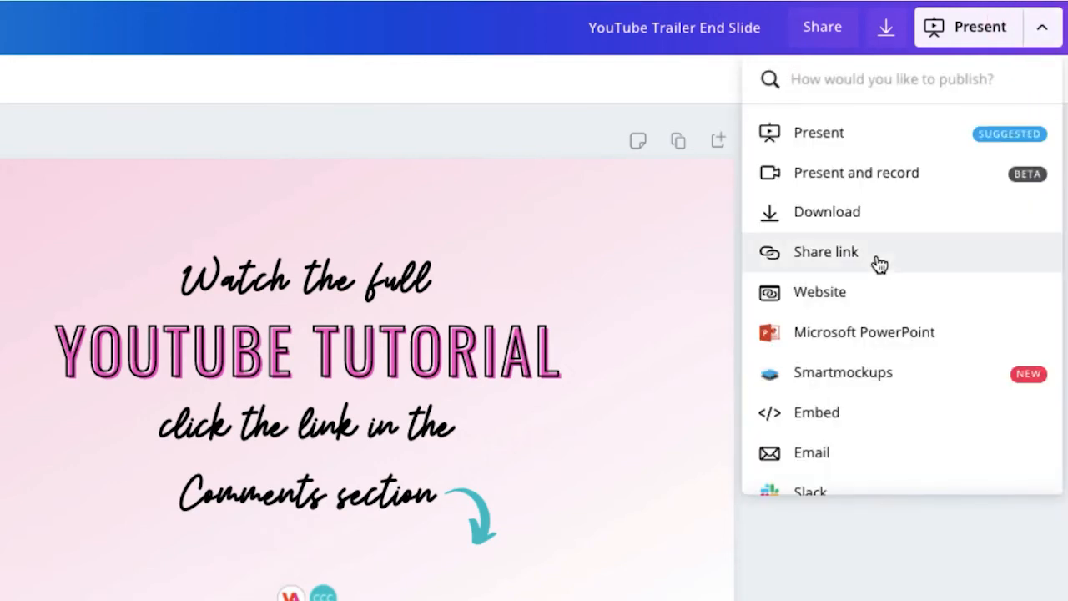
{"action": "scroll", "coordinate": [878, 262], "scroll_direction": "down", "scroll_amount": 5}
{"action": "scroll", "coordinate": [878, 262], "scroll_direction": "down", "scroll_amount": 10}
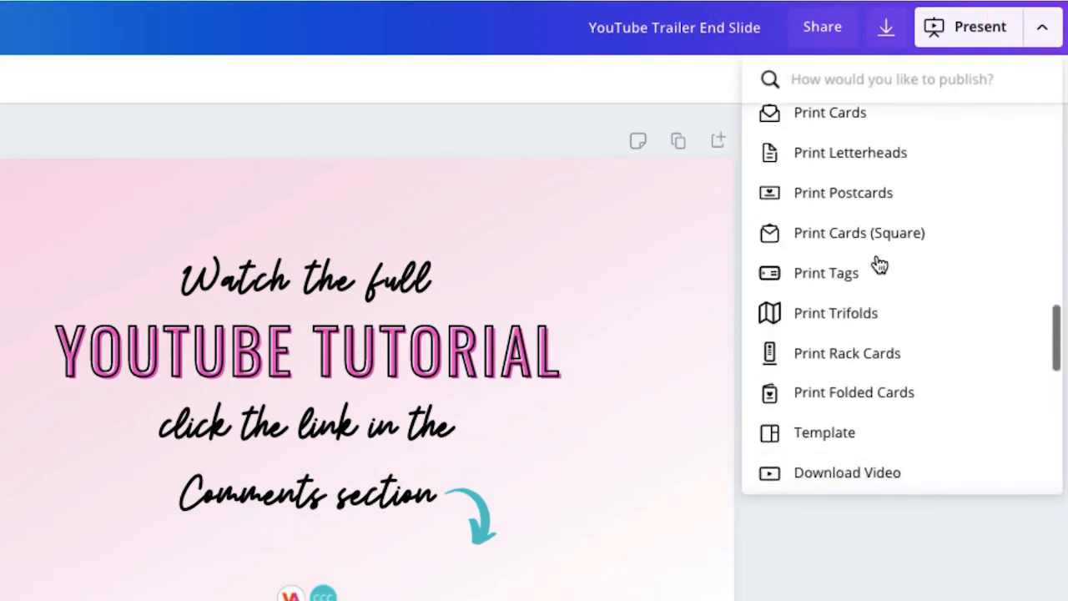
{"action": "scroll", "coordinate": [878, 262], "scroll_direction": "up", "scroll_amount": 15}
{"action": "left_click", "coordinate": [844, 77]}
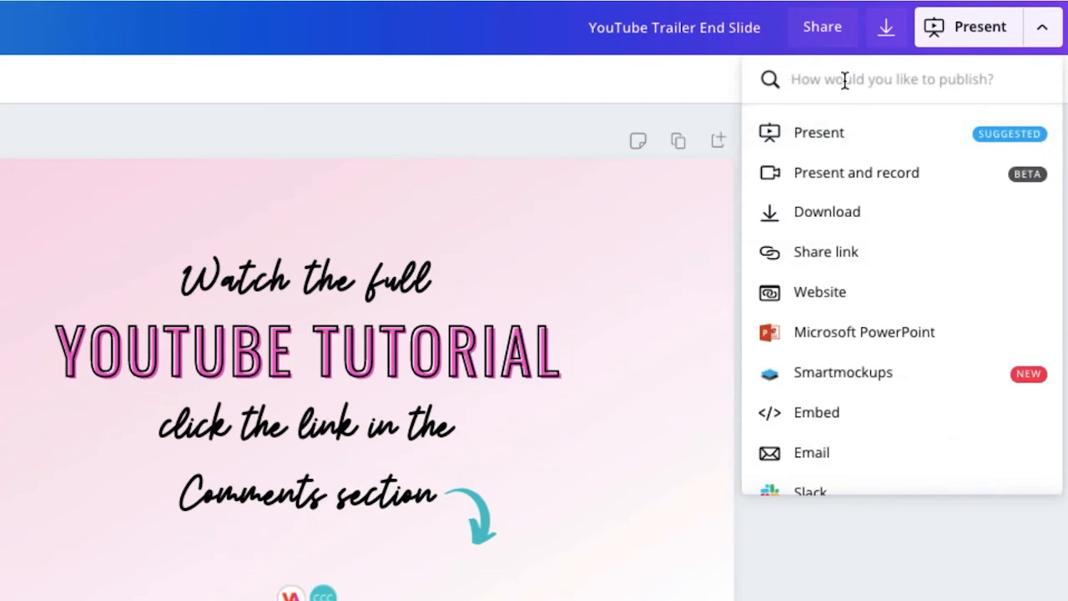
{"action": "type", "text": "TEMPLATE"}
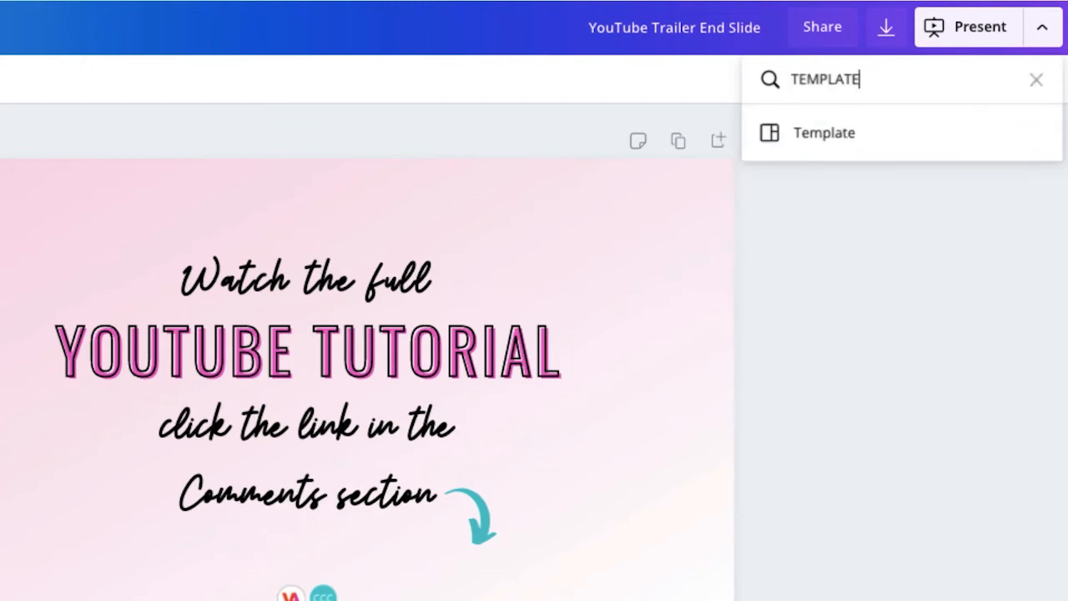
{"action": "left_click", "coordinate": [814, 138]}
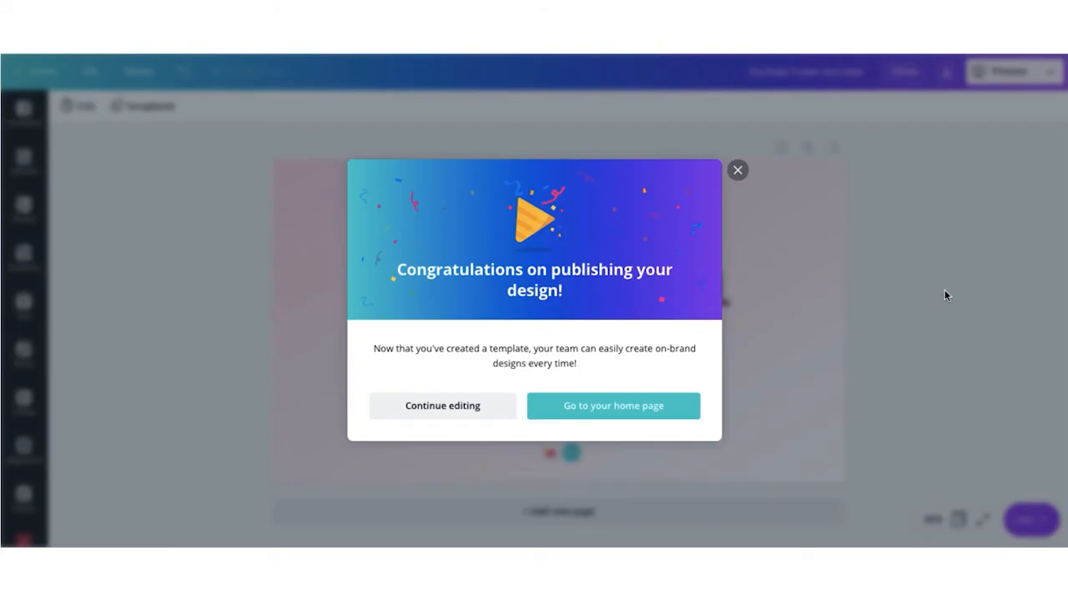
{"action": "left_click", "coordinate": [613, 410]}
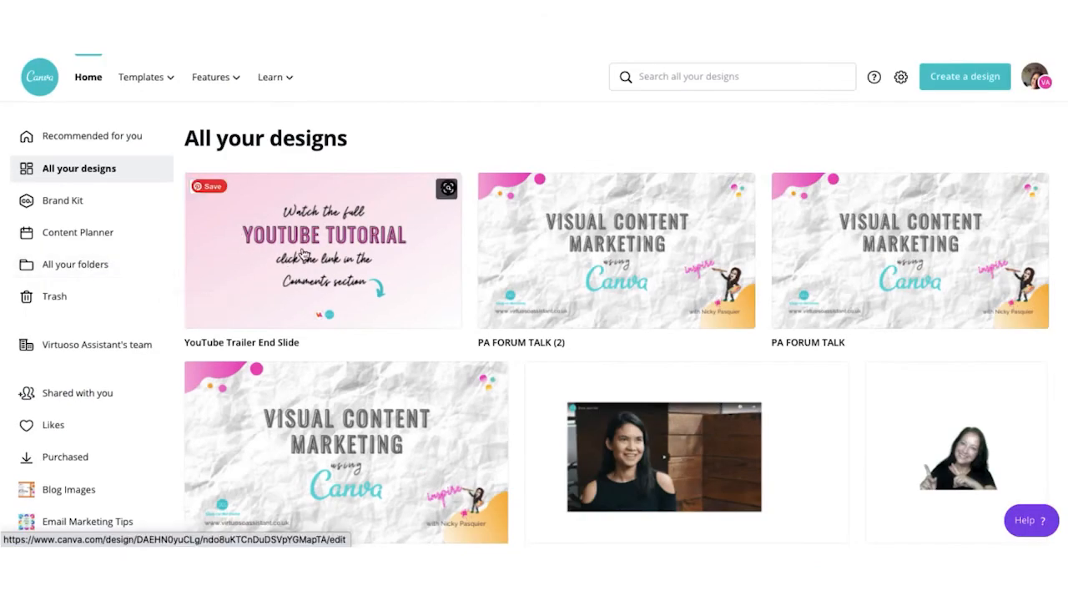
Step: Start a design from the End Slide template, with an orange background and white arrow
{"action": "left_click", "coordinate": [303, 254]}
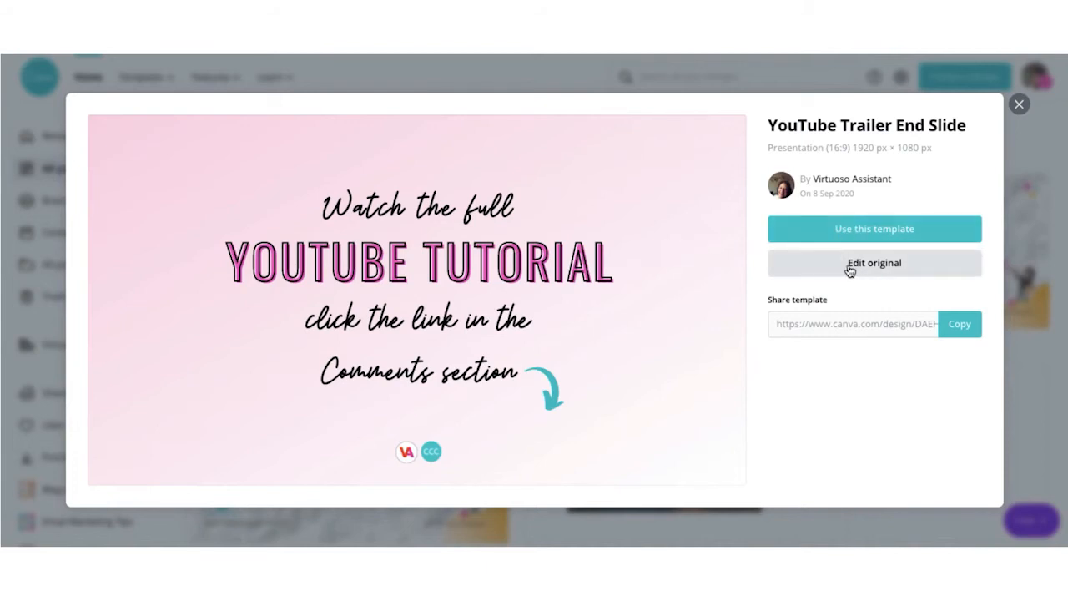
{"action": "left_click", "coordinate": [851, 238]}
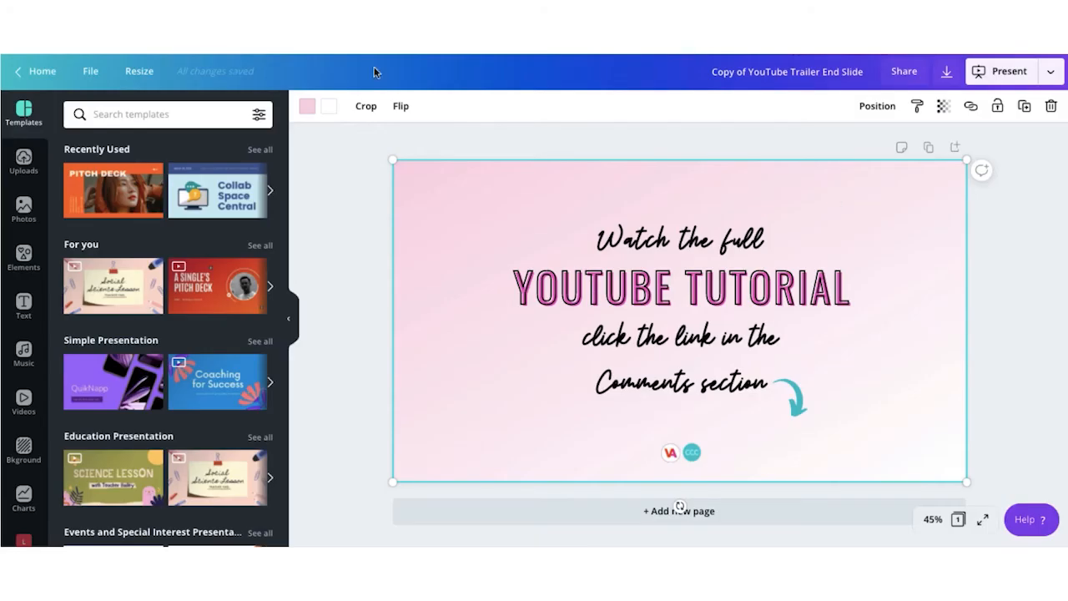
{"action": "left_click", "coordinate": [306, 106]}
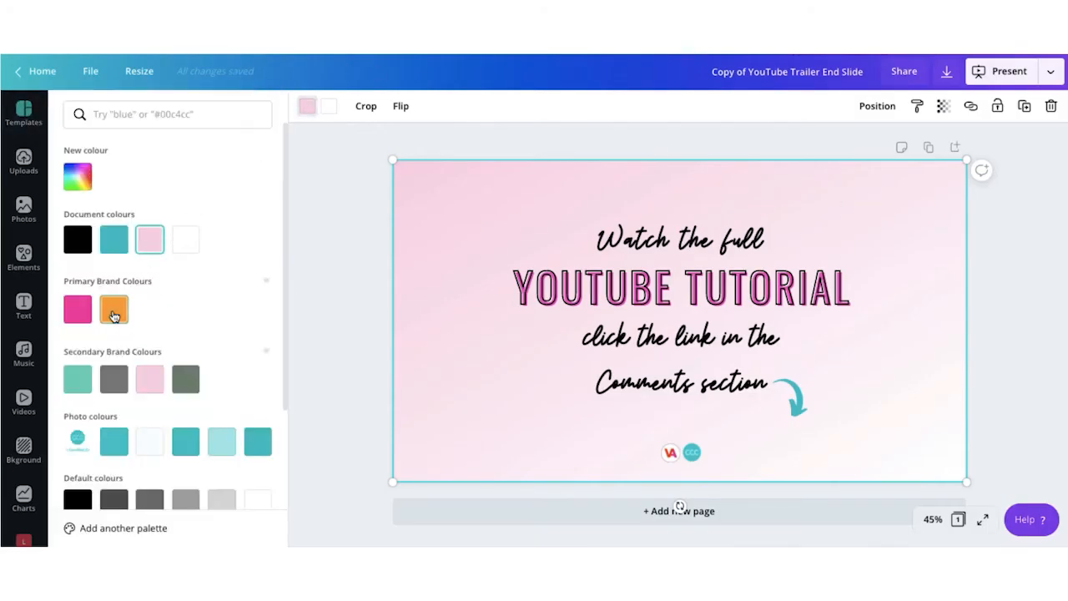
{"action": "left_click", "coordinate": [113, 311]}
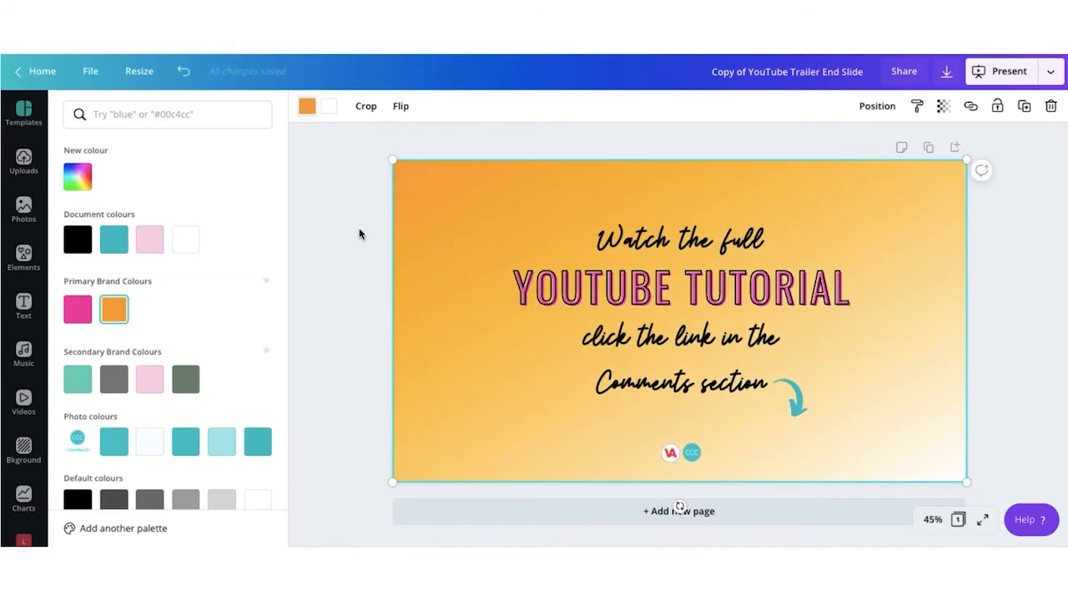
{"action": "left_click", "coordinate": [358, 233]}
{"action": "left_click", "coordinate": [796, 413]}
{"action": "left_click", "coordinate": [463, 421]}
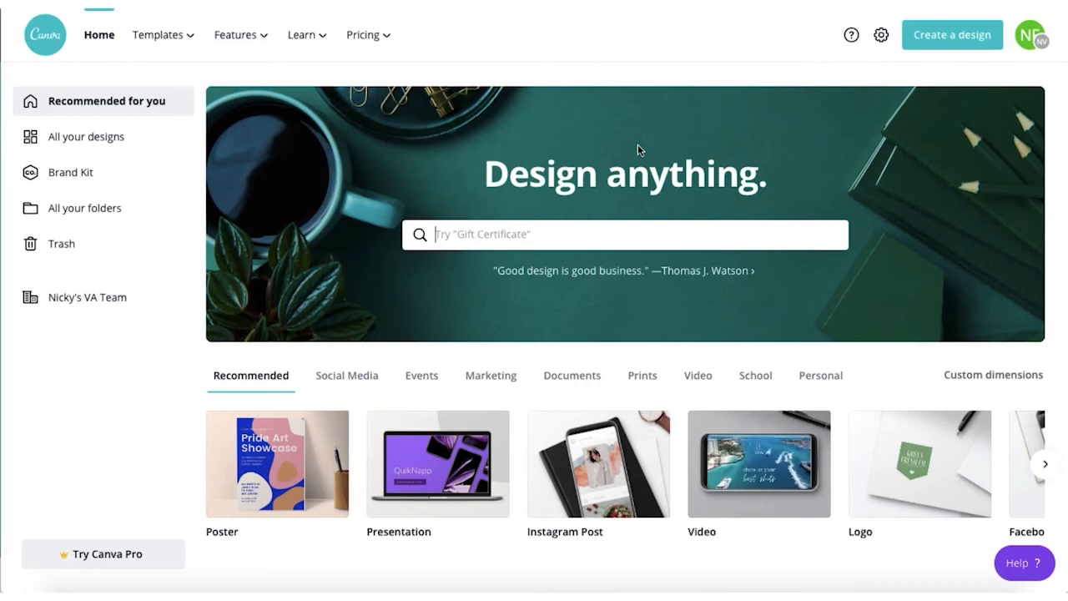
Step: Create a new team from Account settings under Billing and Teams
{"action": "left_click", "coordinate": [1032, 40]}
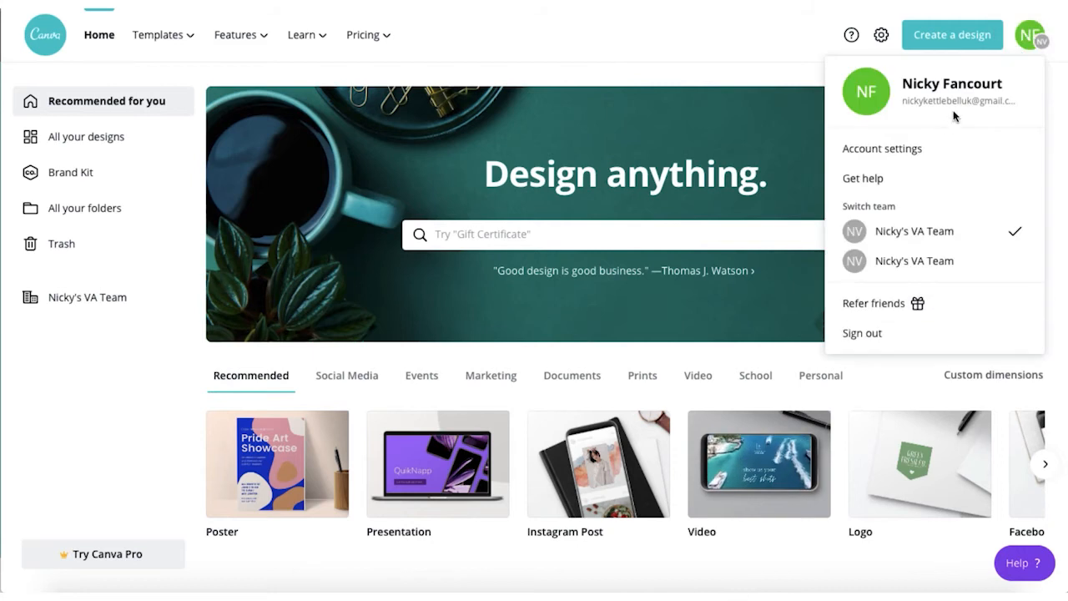
{"action": "left_click", "coordinate": [922, 150]}
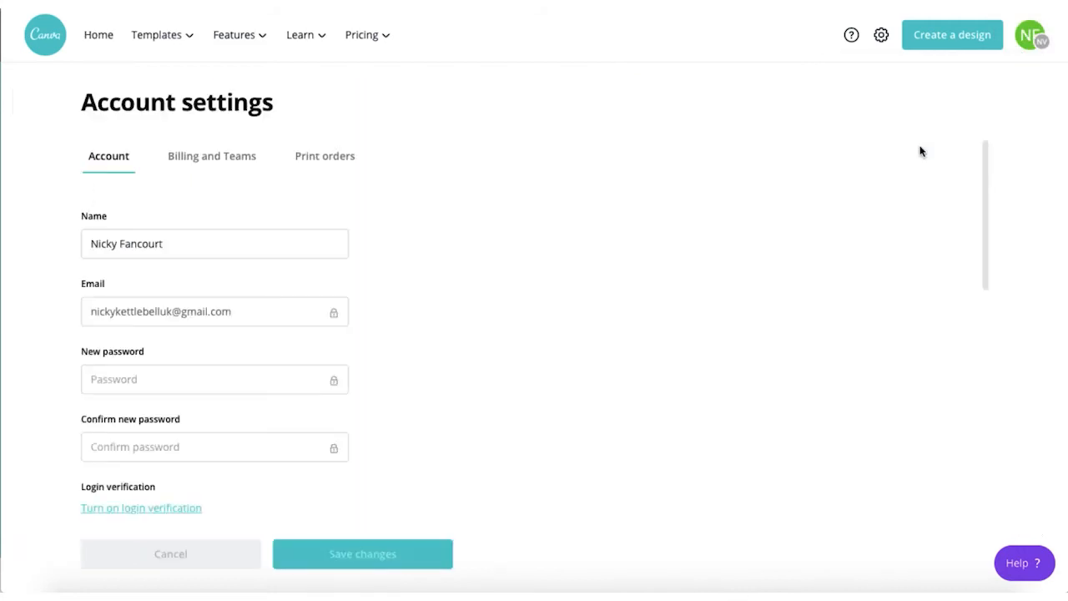
{"action": "left_click", "coordinate": [243, 157]}
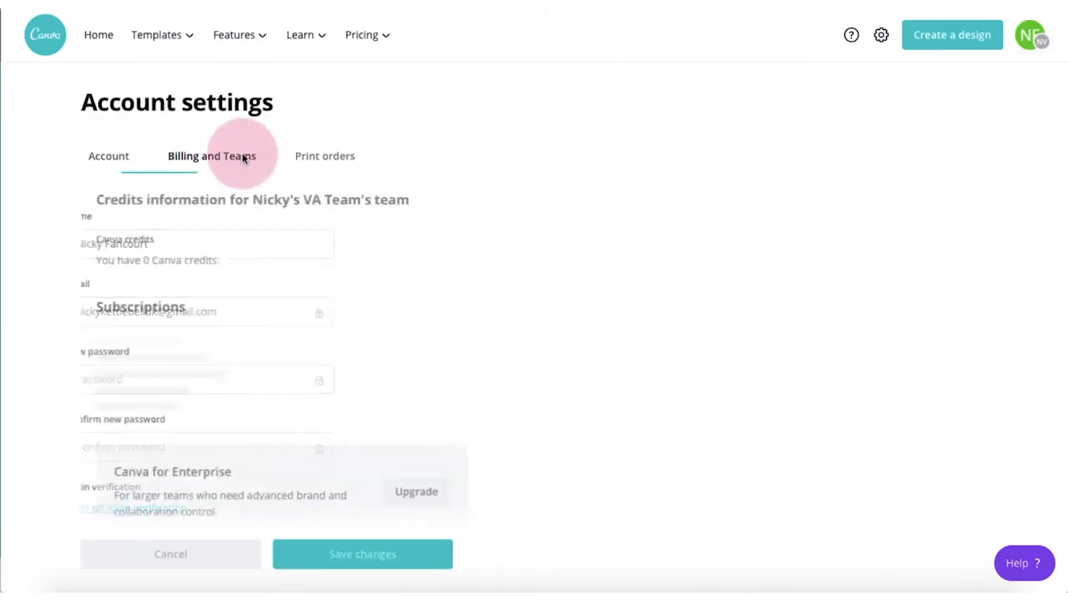
{"action": "scroll", "coordinate": [317, 267], "scroll_direction": "down", "scroll_amount": 5}
{"action": "scroll", "coordinate": [317, 267], "scroll_direction": "down", "scroll_amount": 3}
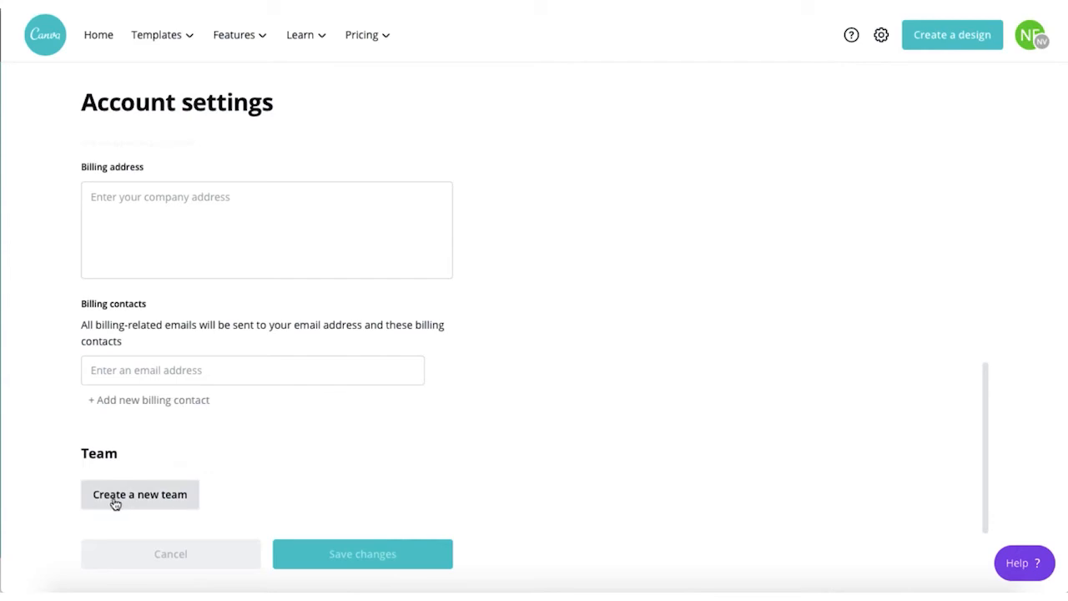
{"action": "left_click", "coordinate": [155, 502]}
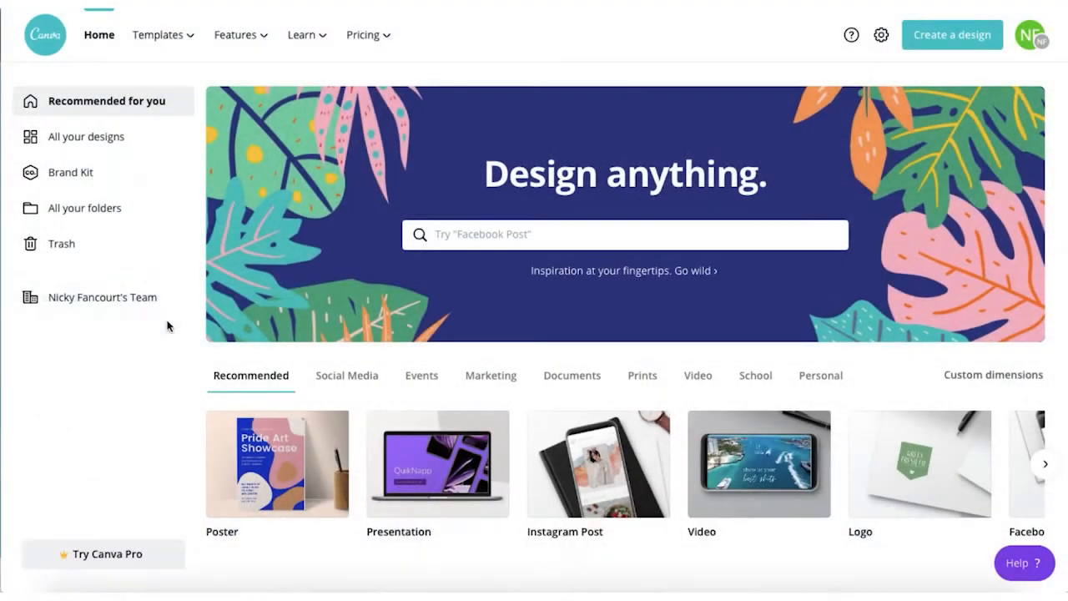
Step: Replace the surname in the team title so it reads the owner's first name plus 'VA Team'
{"action": "left_click", "coordinate": [103, 303]}
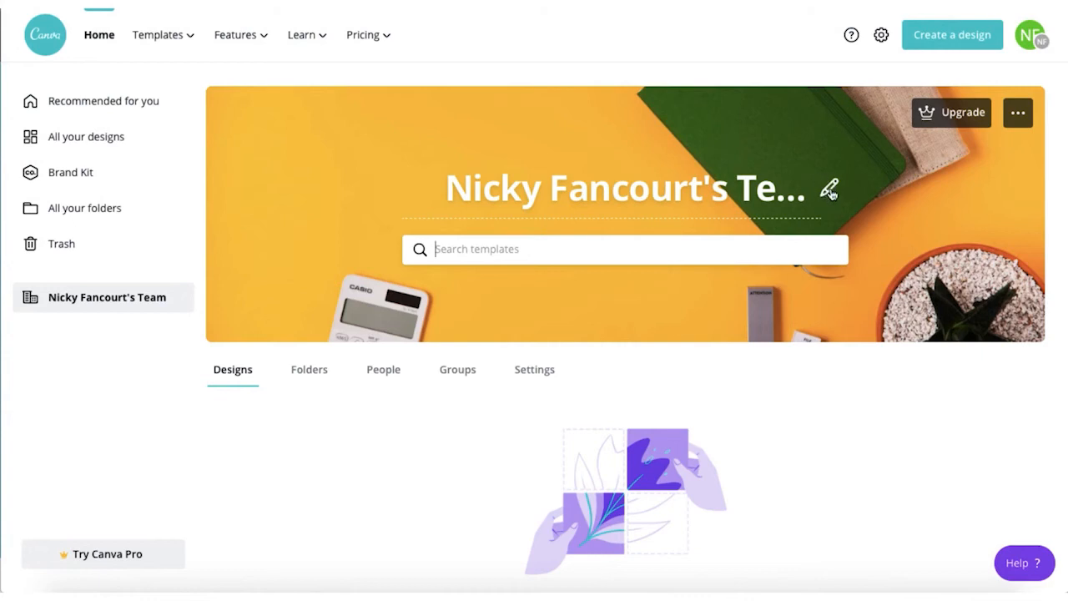
{"action": "left_click", "coordinate": [829, 192]}
{"action": "left_click", "coordinate": [721, 190]}
{"action": "key", "text": "BackSpace"}
{"action": "key", "text": "BackSpace"}
{"action": "key", "text": "BackSpace"}
{"action": "key", "text": "BackSpace"}
{"action": "key", "text": "BackSpace"}
{"action": "key", "text": "BackSpace"}
{"action": "key", "text": "BackSpace"}
{"action": "key", "text": "BackSpace"}
{"action": "key", "text": "BackSpace"}
{"action": "key", "text": "BackSpace"}
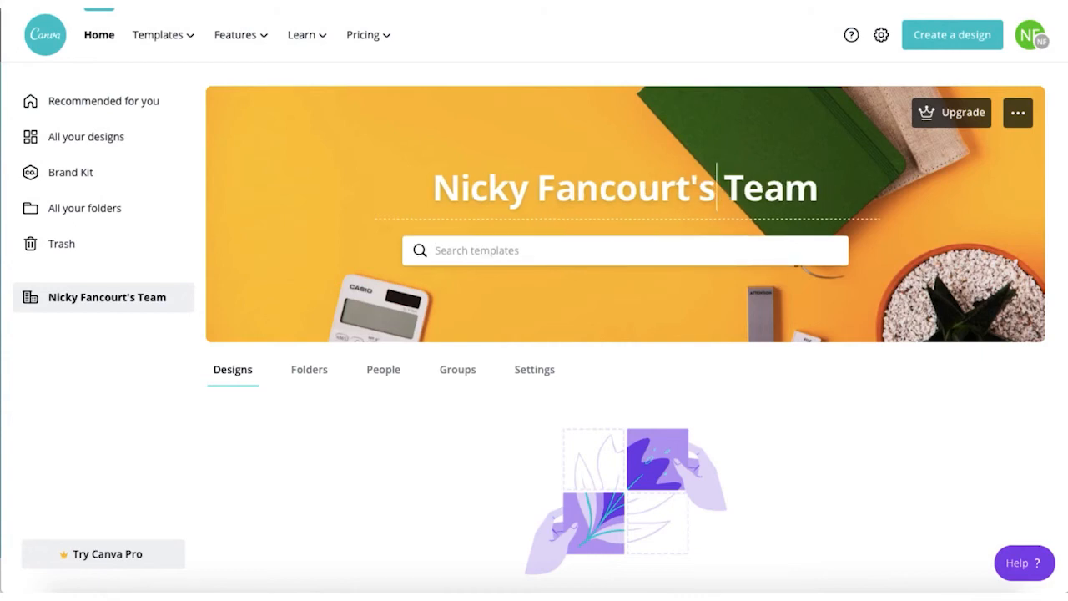
{"action": "type", "text": "'s VA"}
{"action": "left_click", "coordinate": [338, 240]}
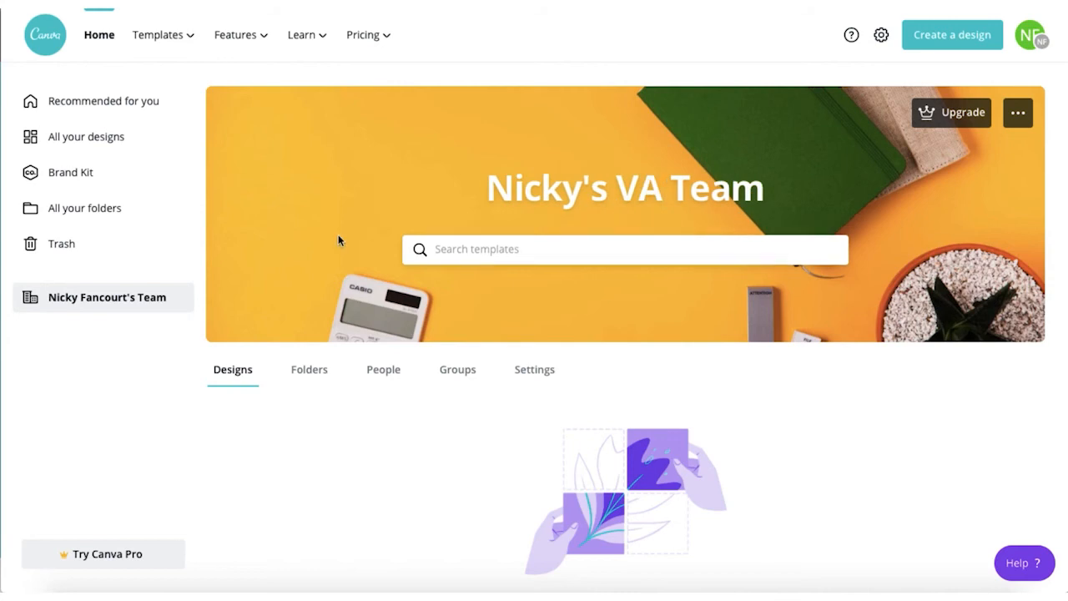
{"action": "scroll", "coordinate": [338, 238], "scroll_direction": "down", "scroll_amount": 2}
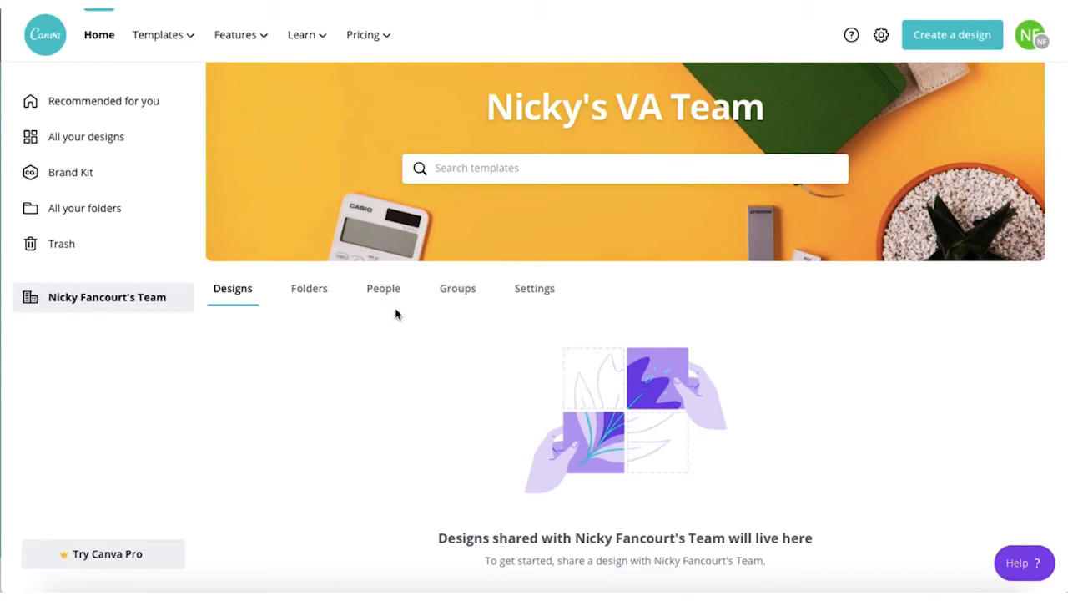
Step: Generate the team's shareable invite link and copy it
{"action": "left_click", "coordinate": [383, 289]}
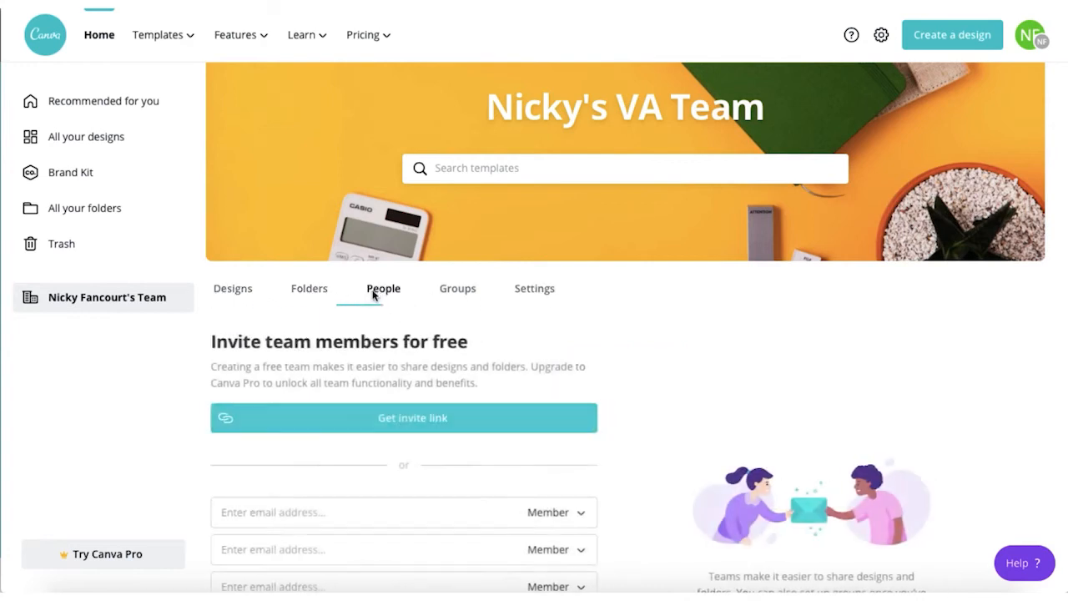
{"action": "scroll", "coordinate": [374, 296], "scroll_direction": "down", "scroll_amount": 1}
{"action": "scroll", "coordinate": [373, 296], "scroll_direction": "down", "scroll_amount": 1}
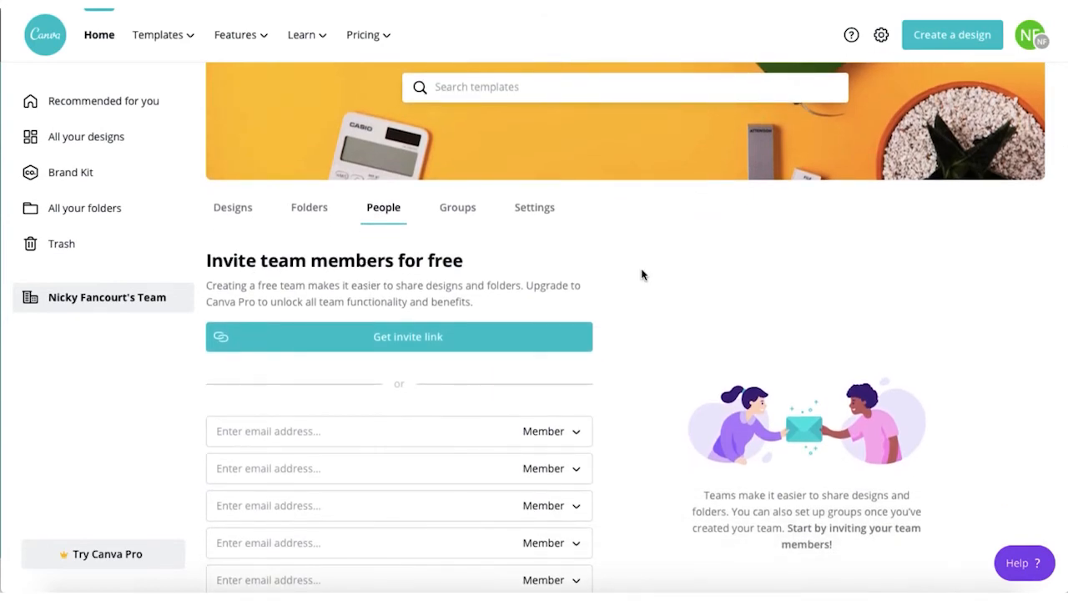
{"action": "scroll", "coordinate": [641, 275], "scroll_direction": "down", "scroll_amount": 1}
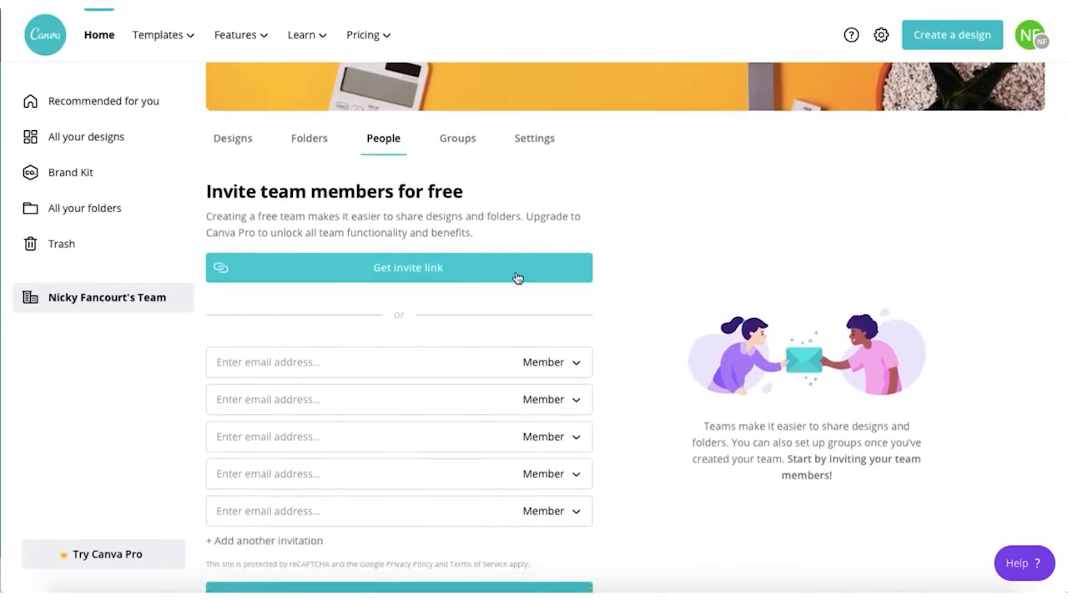
{"action": "left_click", "coordinate": [389, 269]}
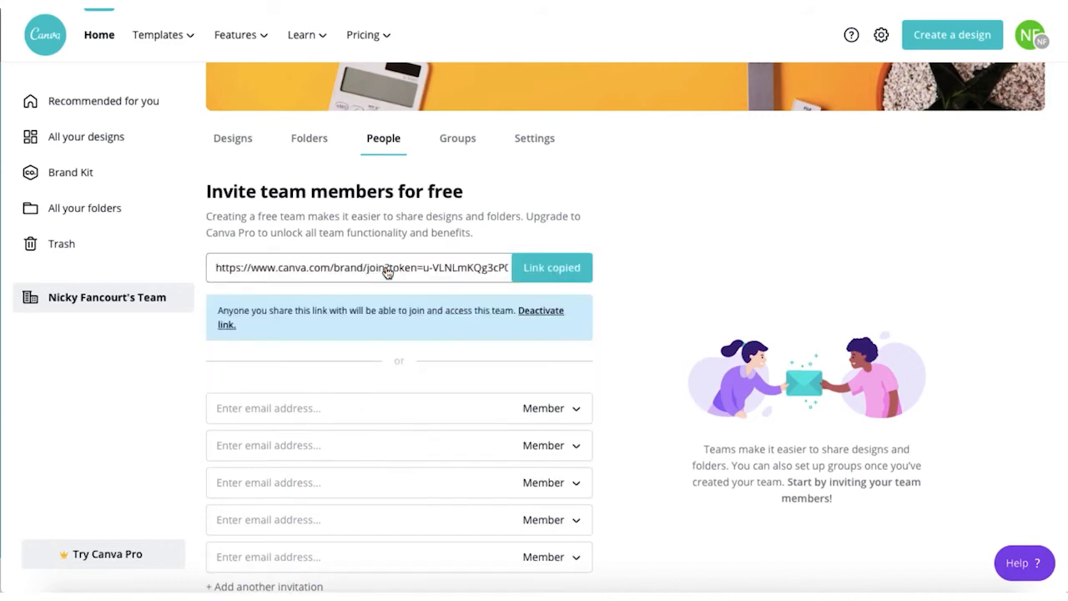
{"action": "left_click", "coordinate": [563, 269]}
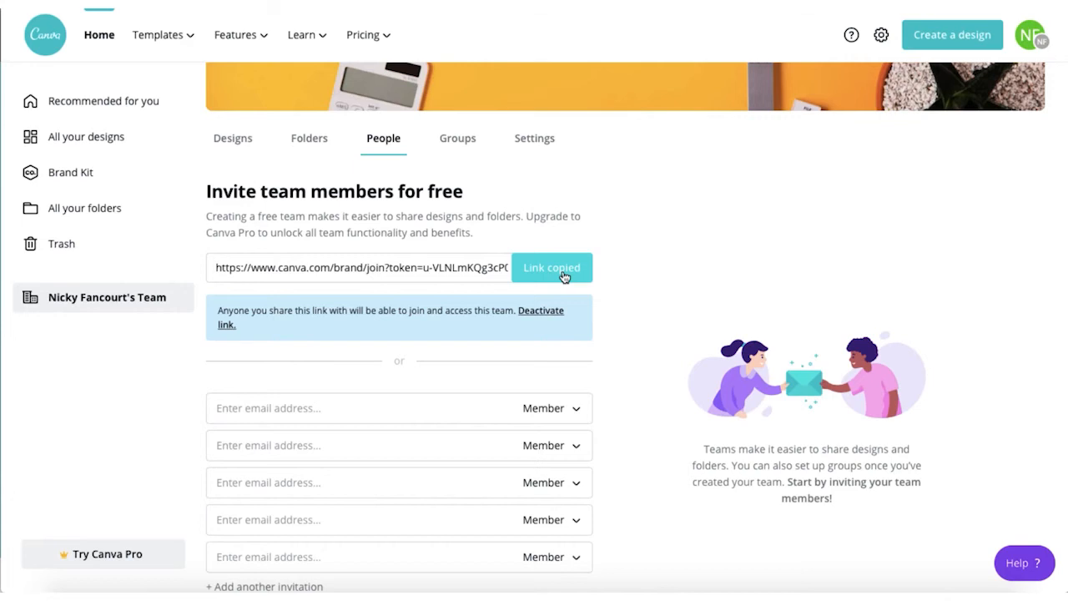
Step: Enter an invitee's e-mail address in the first invite field, keeping the Member role
{"action": "scroll", "coordinate": [637, 271], "scroll_direction": "down", "scroll_amount": 2}
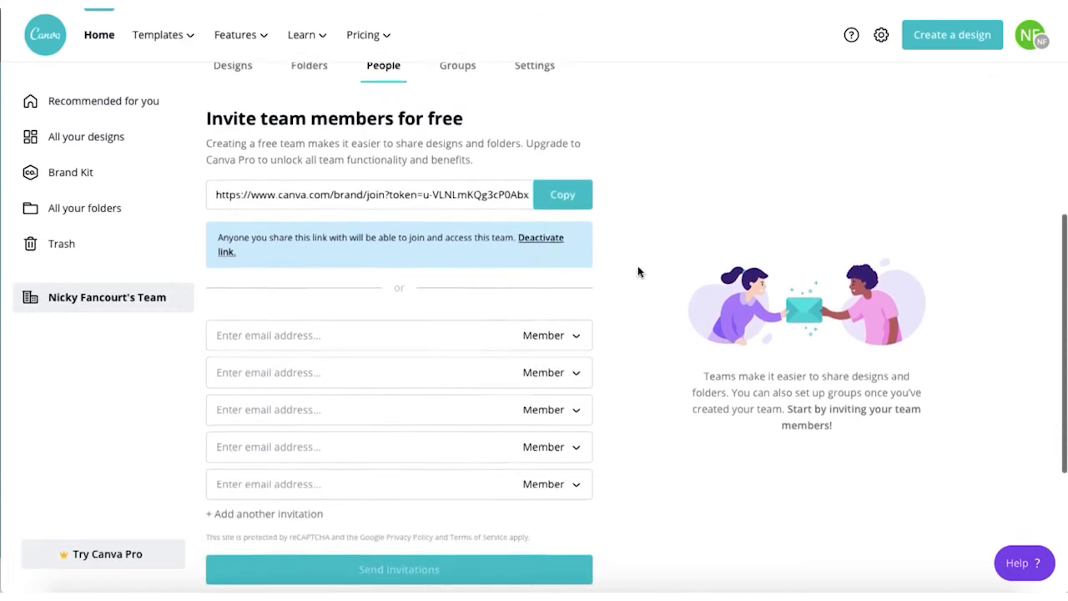
{"action": "scroll", "coordinate": [638, 271], "scroll_direction": "down", "scroll_amount": 2}
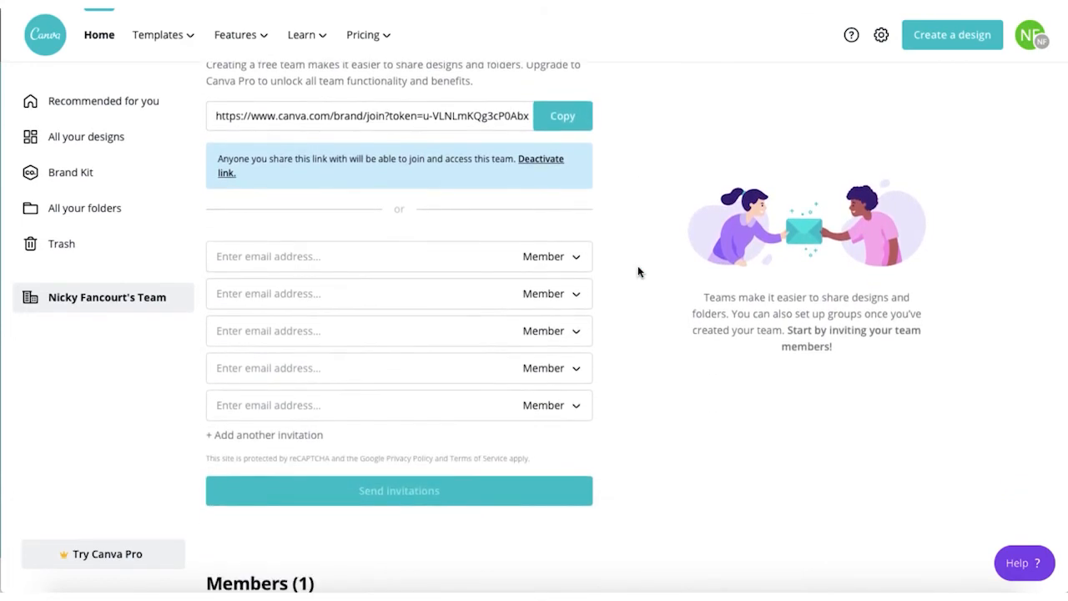
{"action": "left_click", "coordinate": [272, 250]}
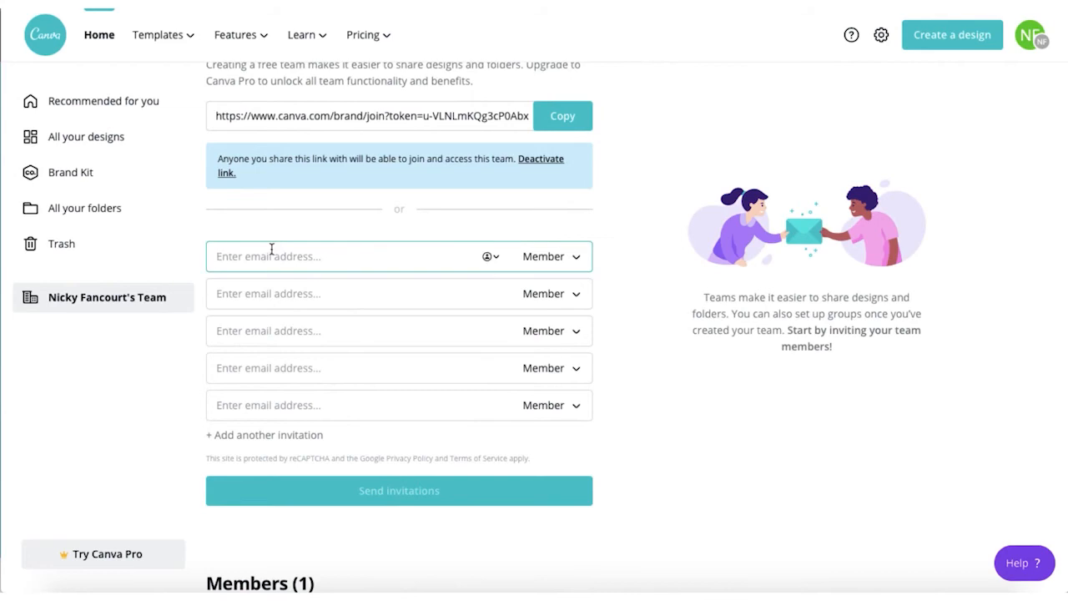
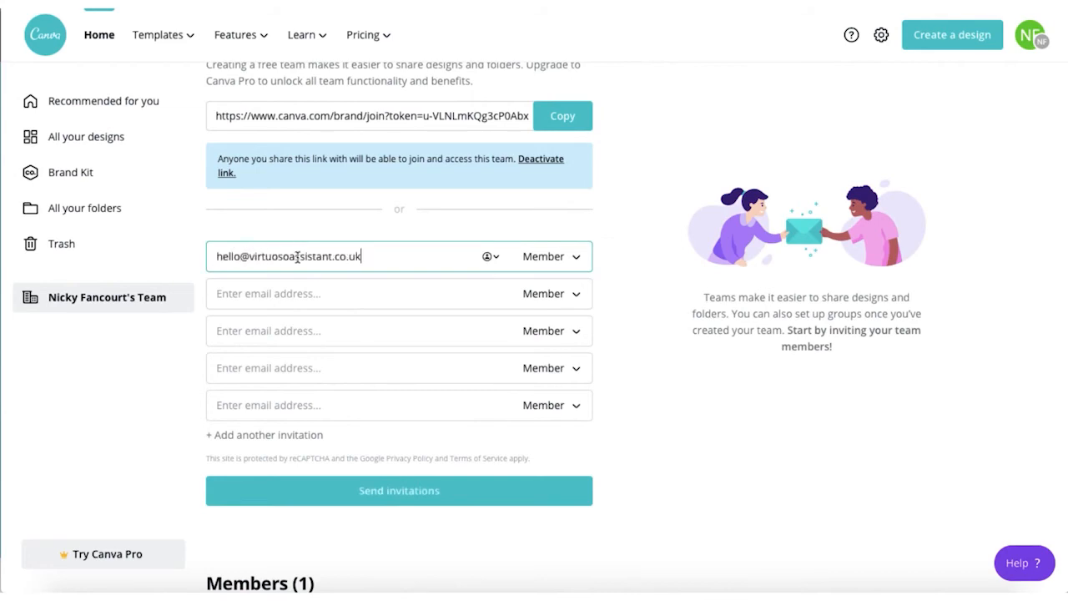
{"action": "left_click", "coordinate": [507, 259]}
{"action": "left_click", "coordinate": [459, 263]}
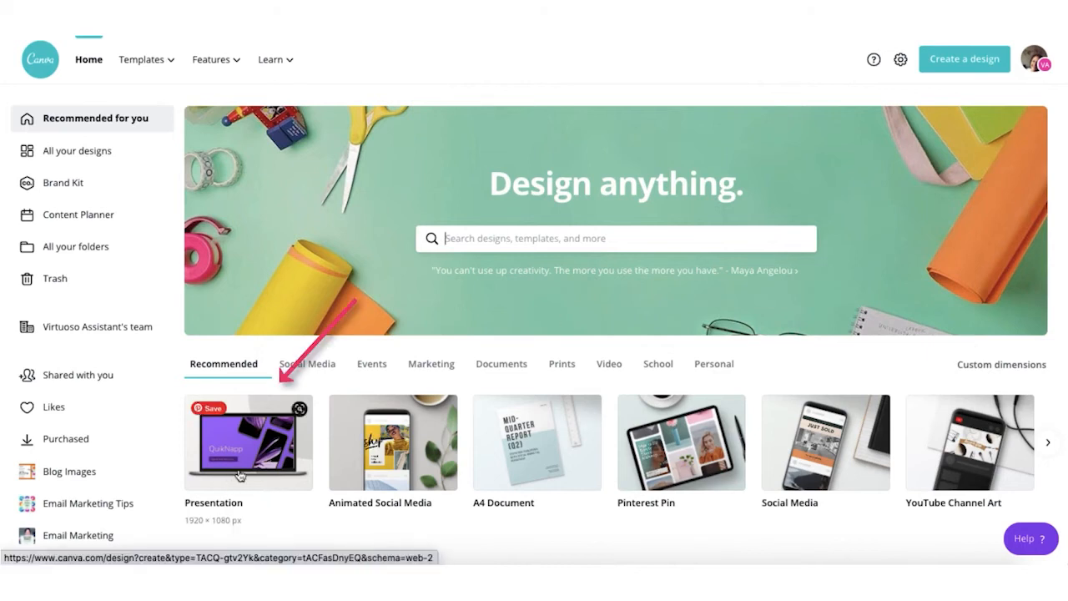
Step: Search Canva for 'presentation' and review suggested types like Presentation (4:3) through Architecture Presentation
{"action": "left_click", "coordinate": [466, 240]}
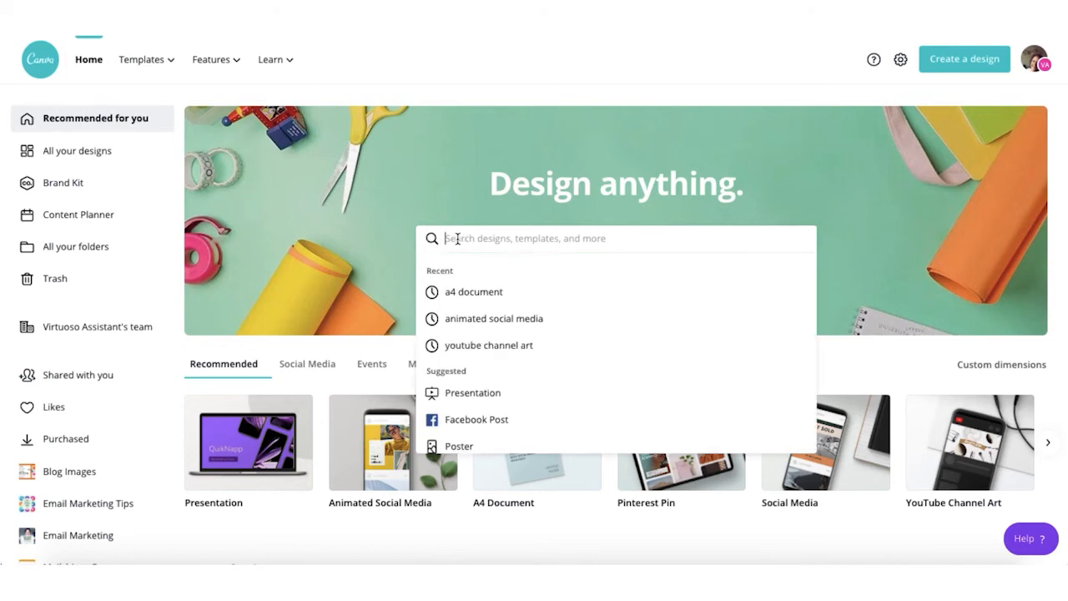
{"action": "type", "text": "presentation"}
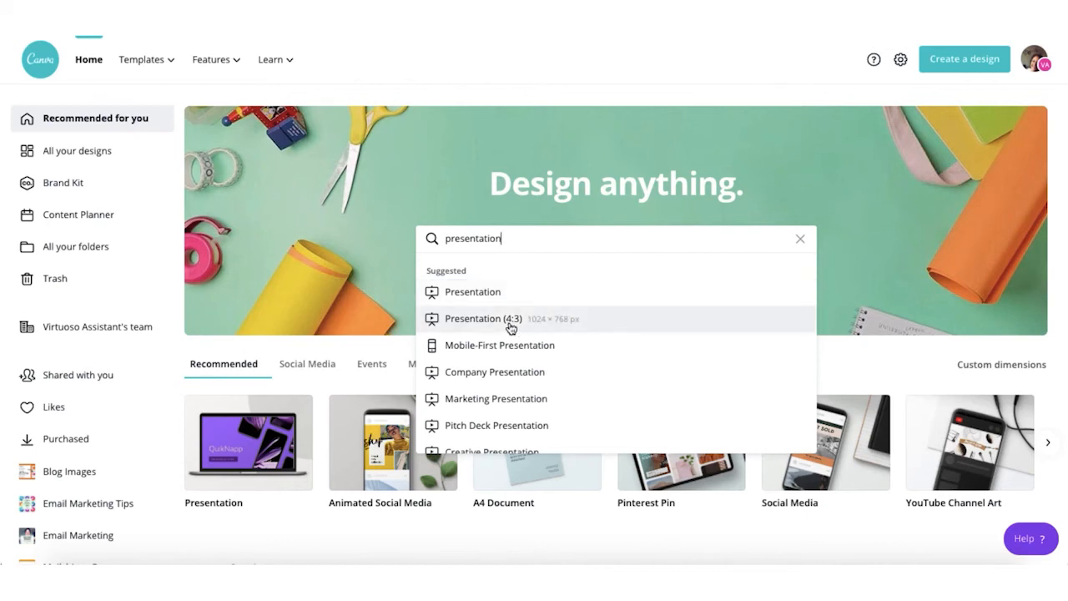
{"action": "scroll", "coordinate": [554, 319], "scroll_direction": "down", "scroll_amount": 1}
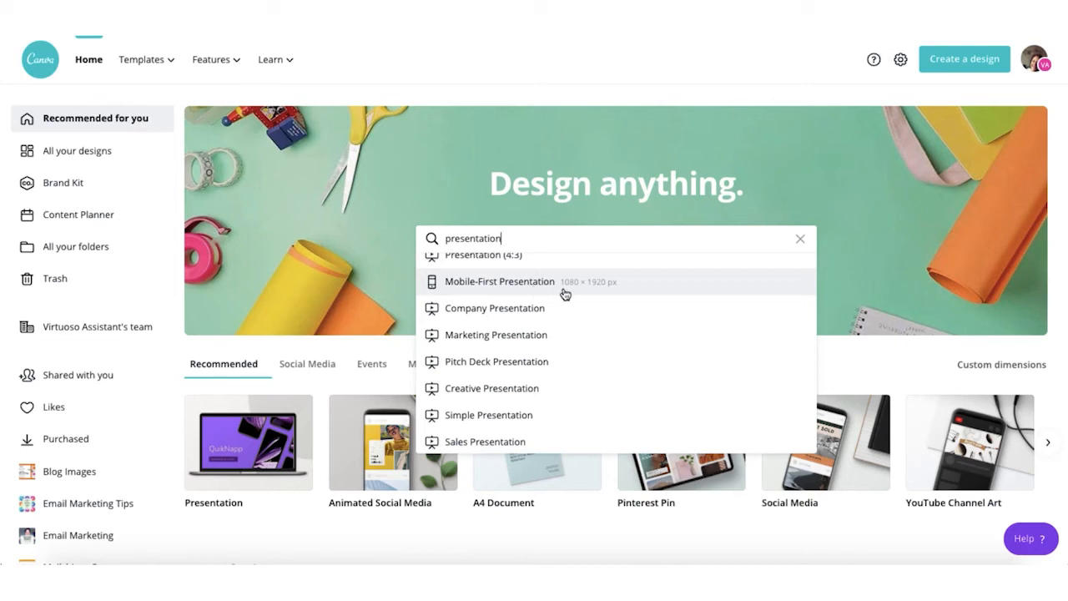
{"action": "scroll", "coordinate": [565, 293], "scroll_direction": "down", "scroll_amount": 2}
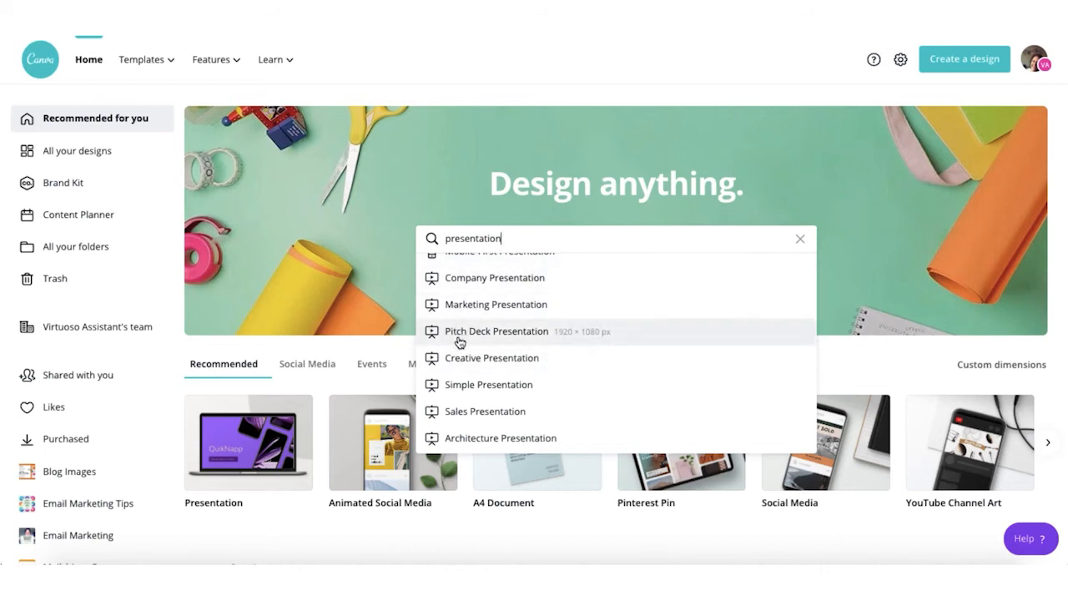
{"action": "scroll", "coordinate": [528, 341], "scroll_direction": "down", "scroll_amount": 1}
{"action": "scroll", "coordinate": [528, 341], "scroll_direction": "down", "scroll_amount": 1}
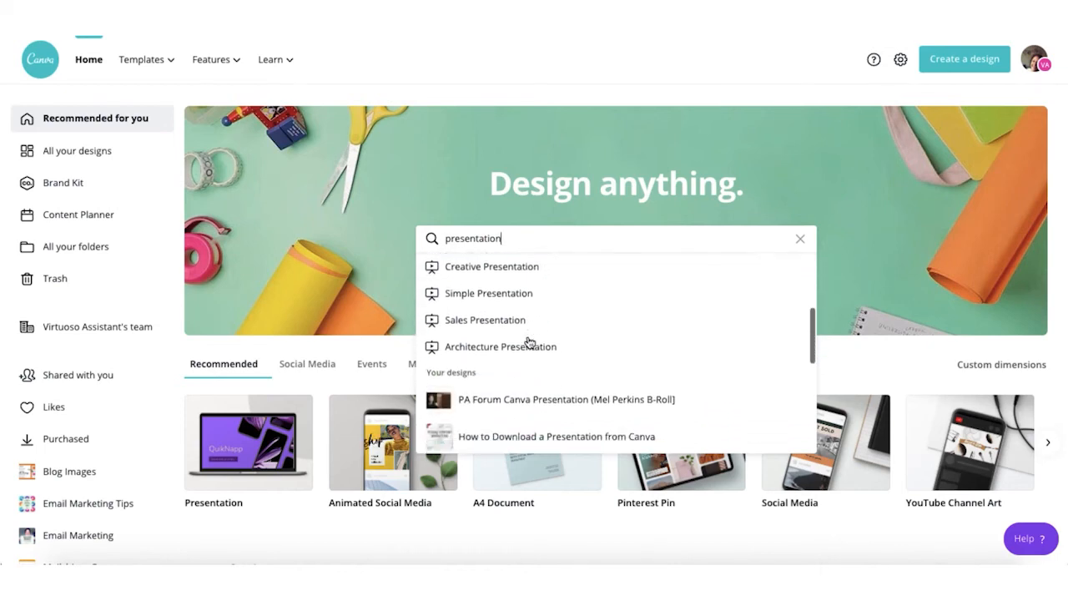
{"action": "scroll", "coordinate": [528, 341], "scroll_direction": "up", "scroll_amount": 4}
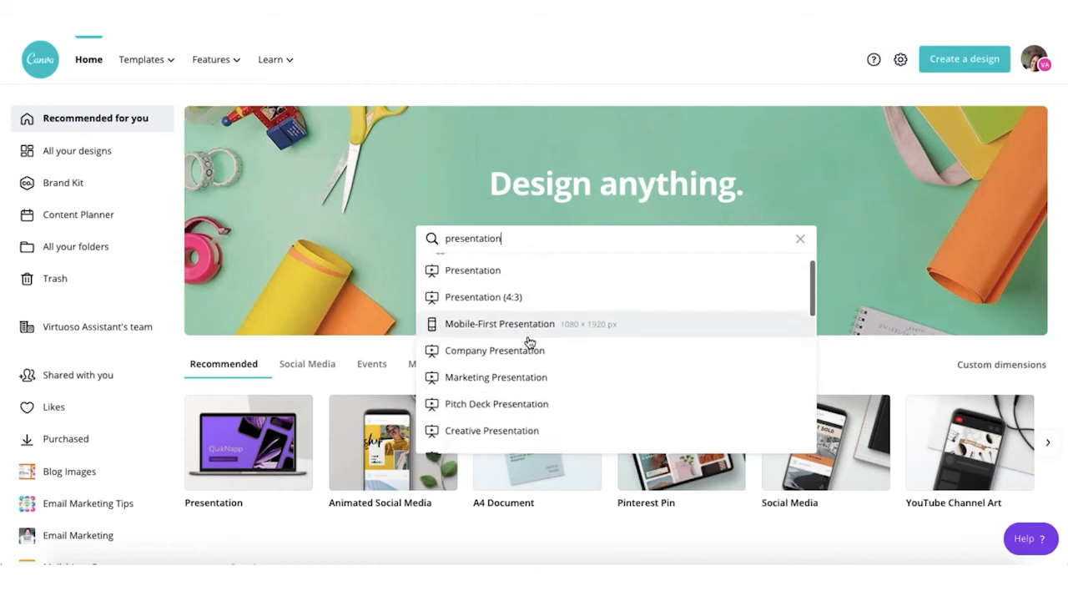
{"action": "scroll", "coordinate": [527, 341], "scroll_direction": "down", "scroll_amount": 2}
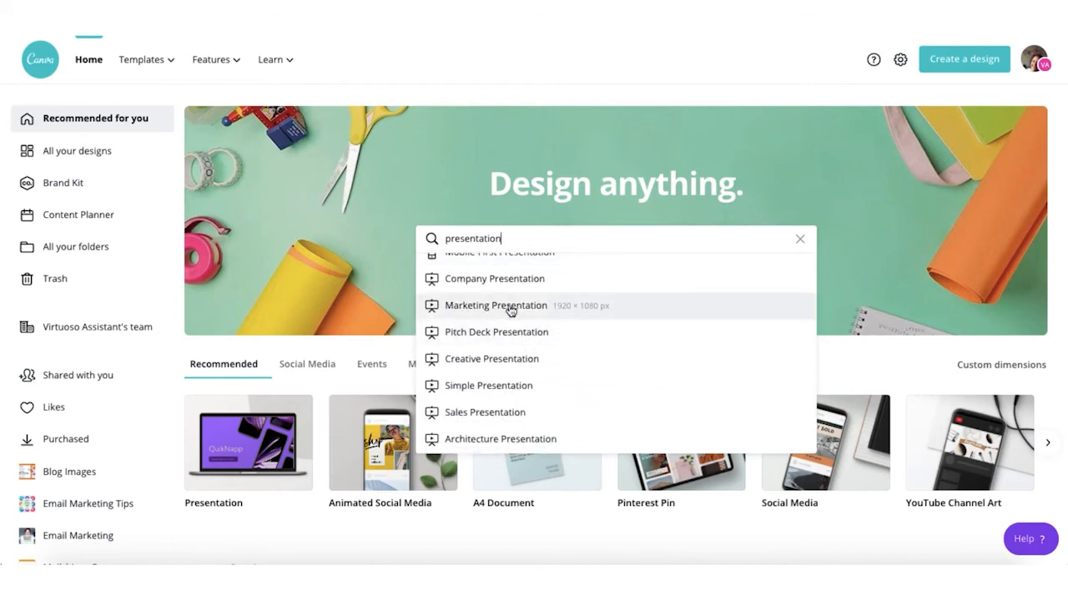
Step: Show Marketing Presentation templates and browse results such as Sunny's Gourmet Spreads and Jams and Leatherluxe
{"action": "left_click", "coordinate": [512, 306]}
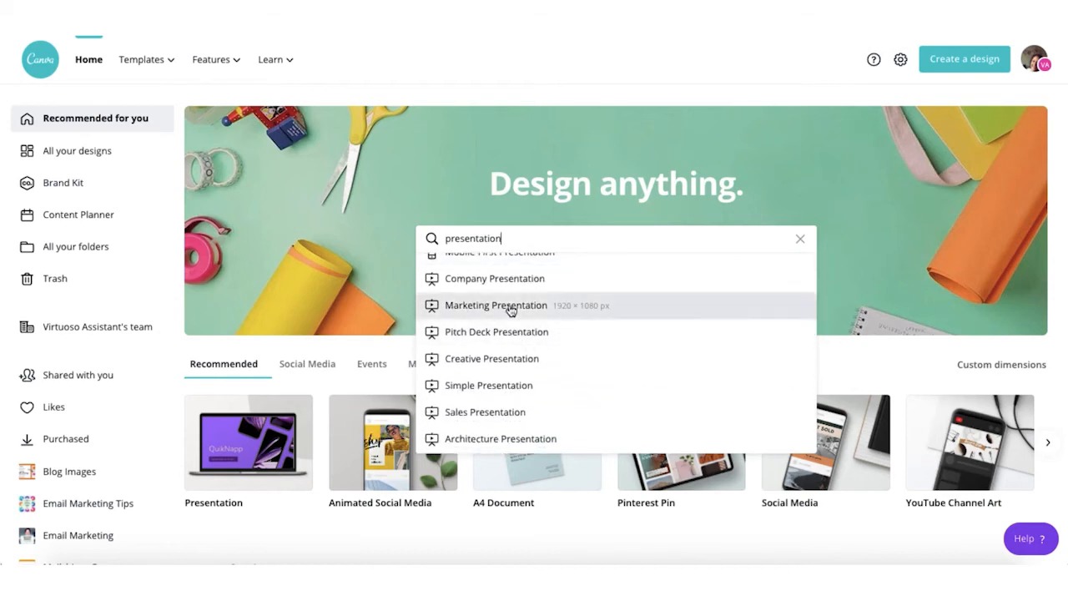
{"action": "scroll", "coordinate": [512, 310], "scroll_direction": "down", "scroll_amount": 1}
{"action": "scroll", "coordinate": [512, 310], "scroll_direction": "down", "scroll_amount": 4}
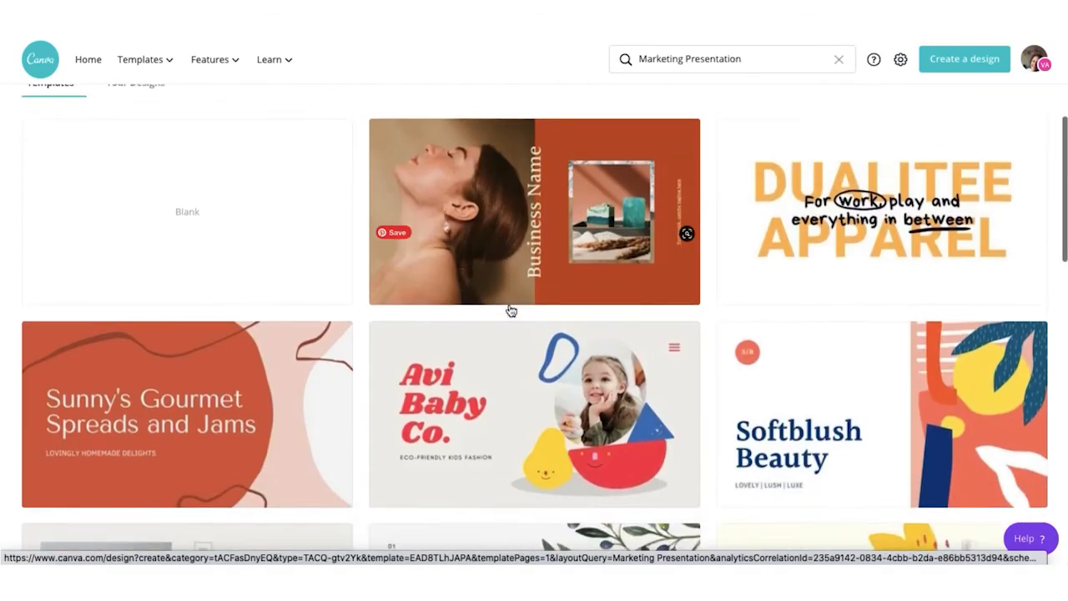
{"action": "scroll", "coordinate": [512, 310], "scroll_direction": "down", "scroll_amount": 7}
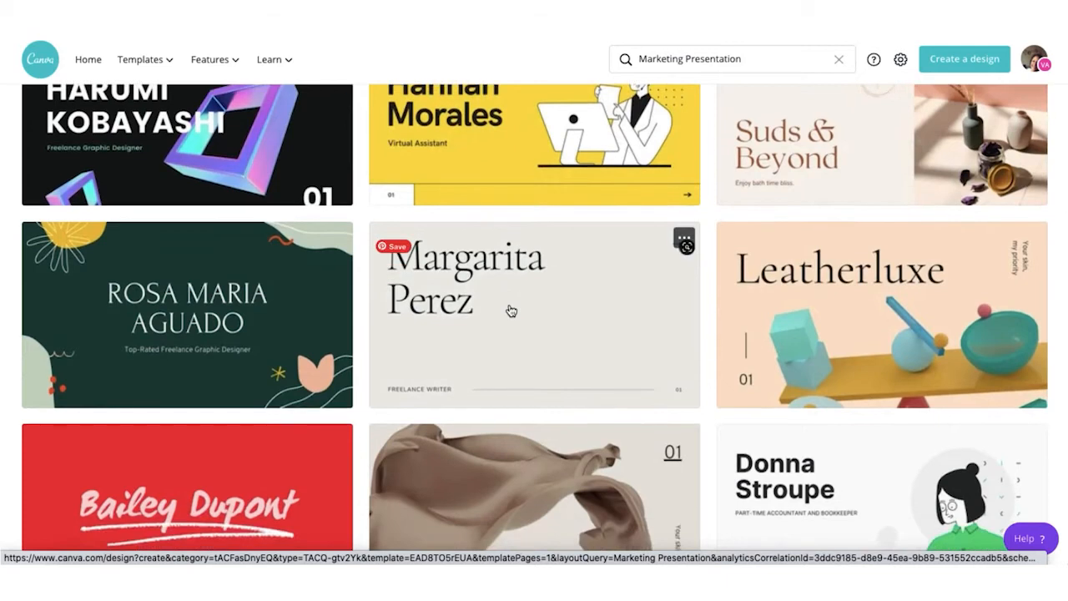
{"action": "scroll", "coordinate": [511, 310], "scroll_direction": "up", "scroll_amount": 5}
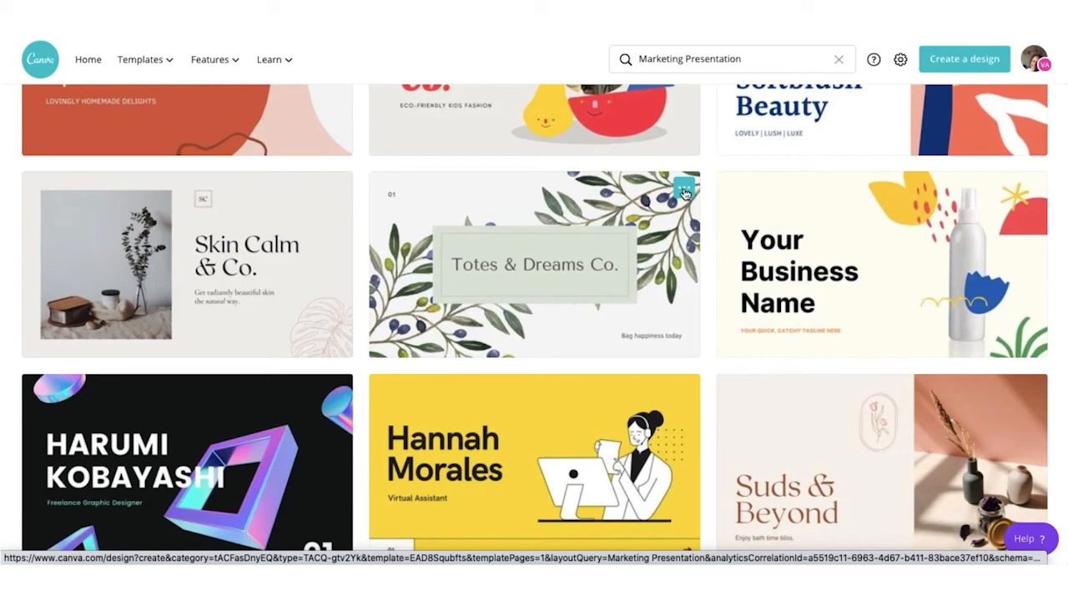
Step: Preview the Totes & Dreams Co. foliage template, stepping through its slides to 'Why I do what I do'
{"action": "left_click", "coordinate": [683, 191]}
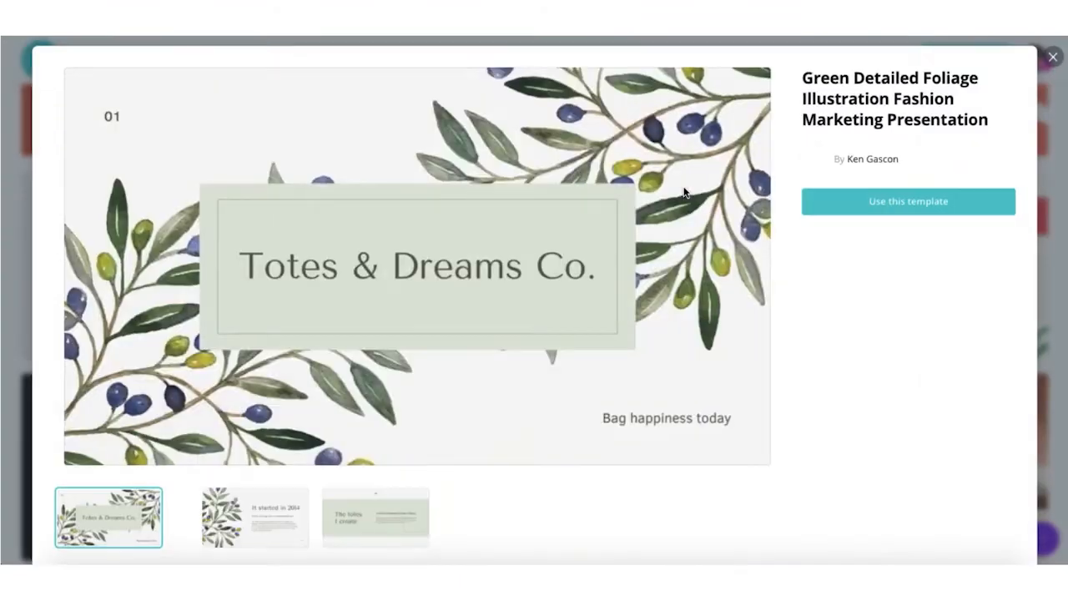
{"action": "scroll", "coordinate": [684, 191], "scroll_direction": "down", "scroll_amount": 1}
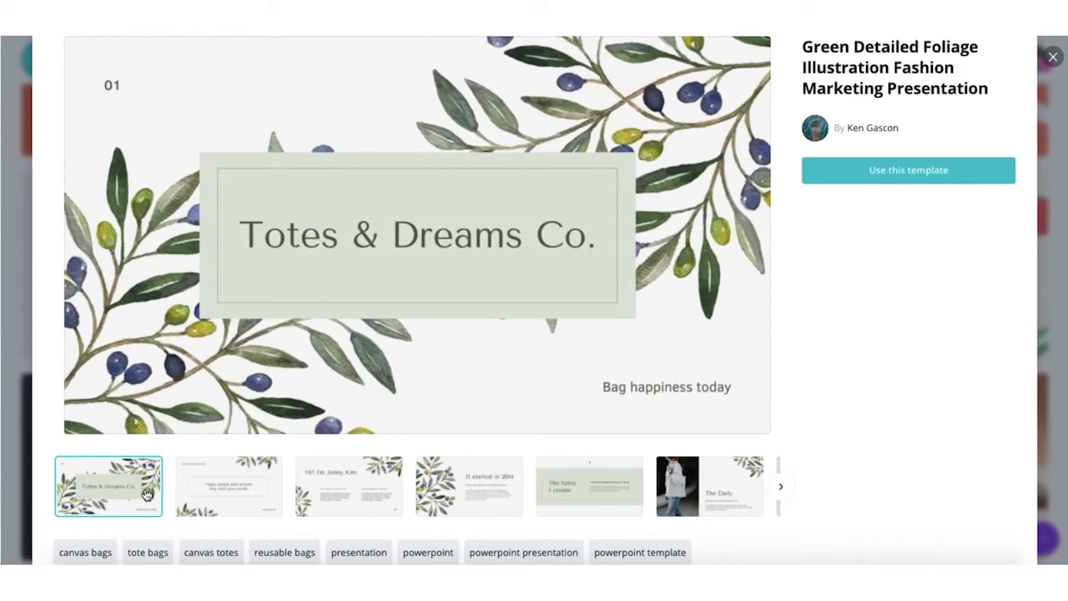
{"action": "left_click", "coordinate": [224, 499]}
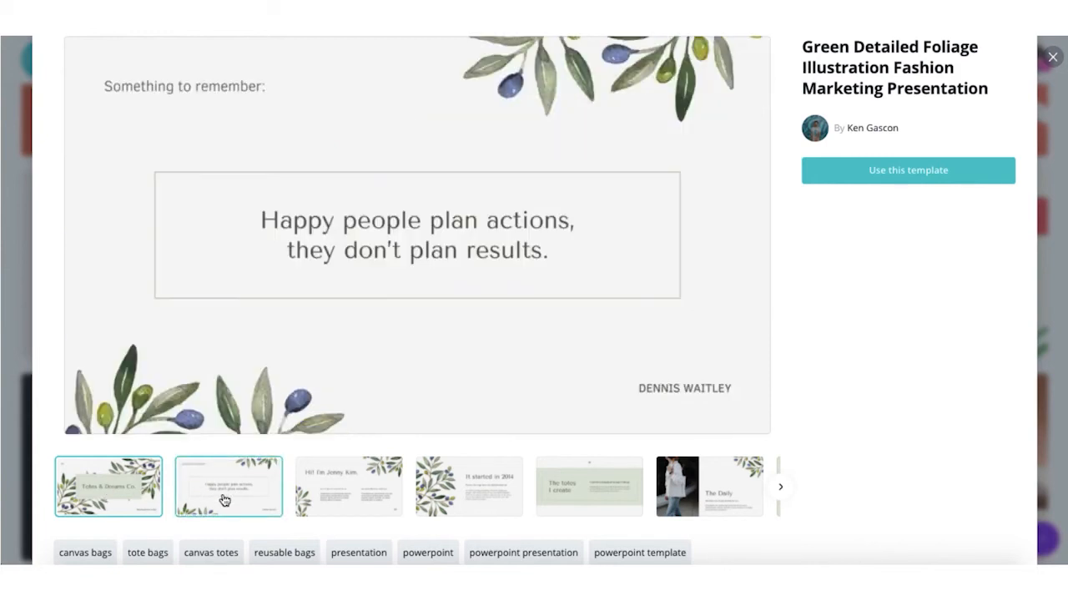
{"action": "left_click", "coordinate": [336, 501]}
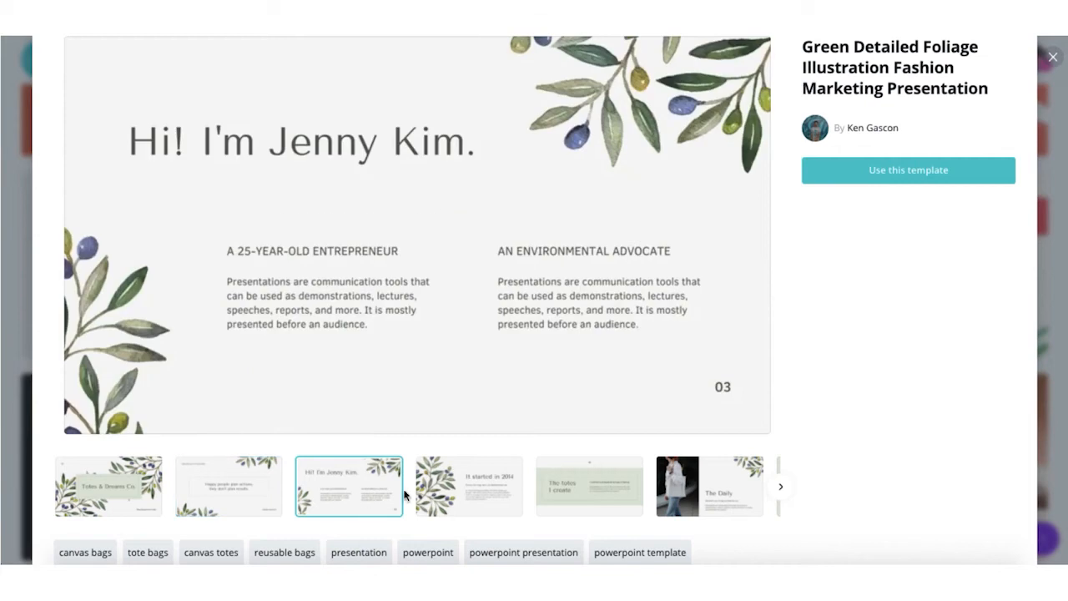
{"action": "left_click", "coordinate": [434, 499]}
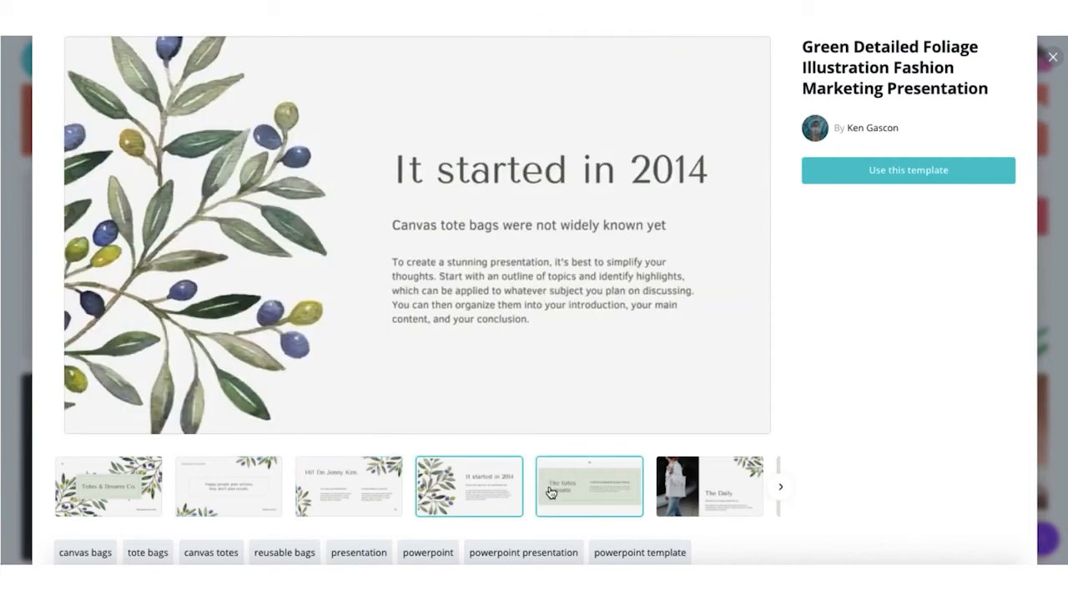
{"action": "left_click", "coordinate": [584, 492]}
{"action": "left_click", "coordinate": [717, 492]}
{"action": "left_click", "coordinate": [784, 490]}
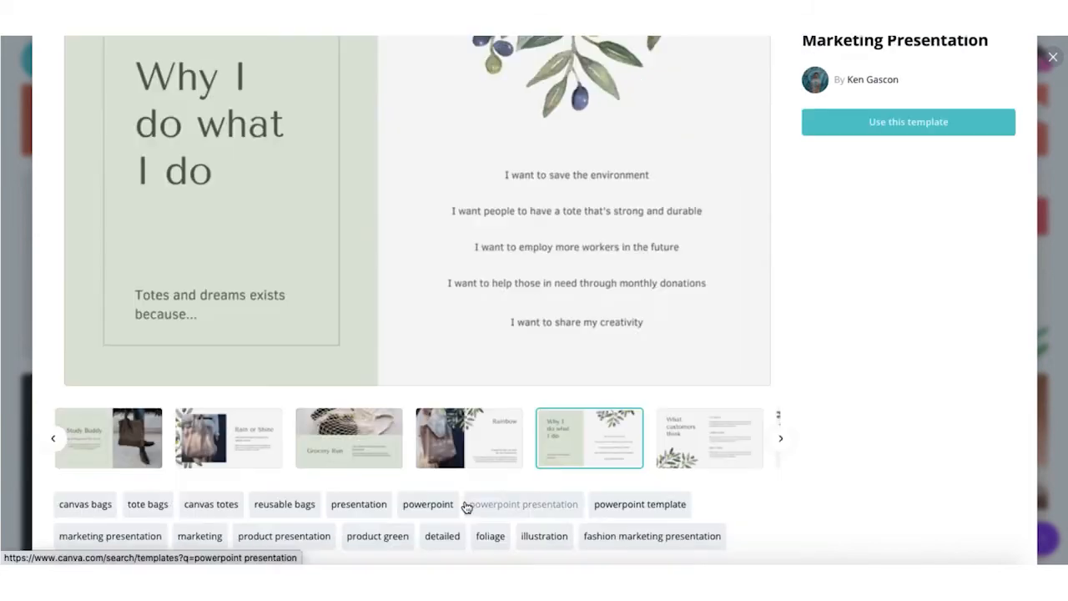
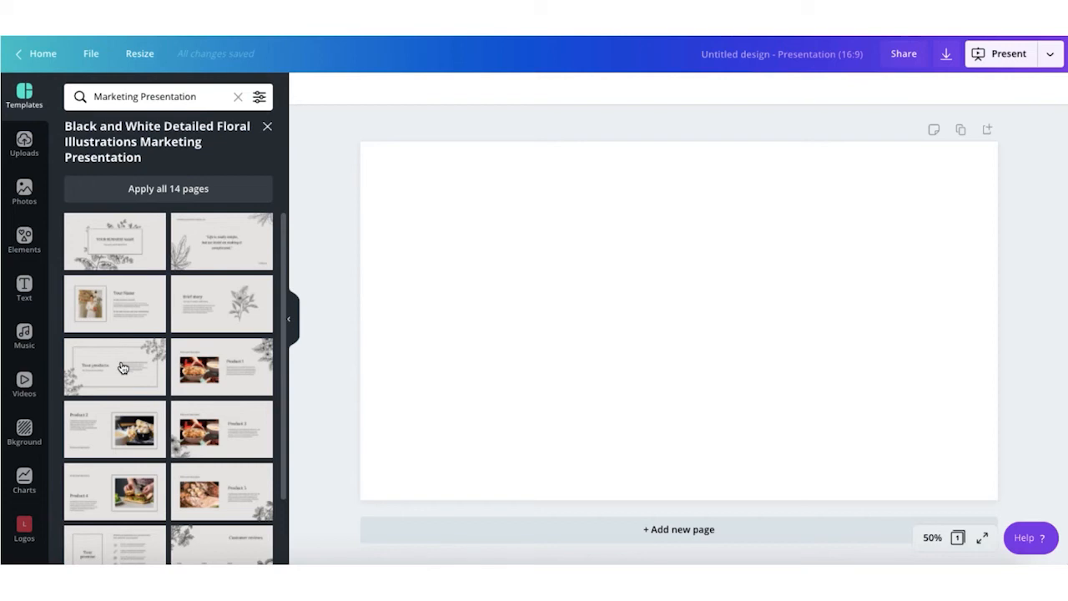
Step: Fill pages 1–3 with the floral title, Product 1 and Your promise slides
{"action": "left_click", "coordinate": [130, 239]}
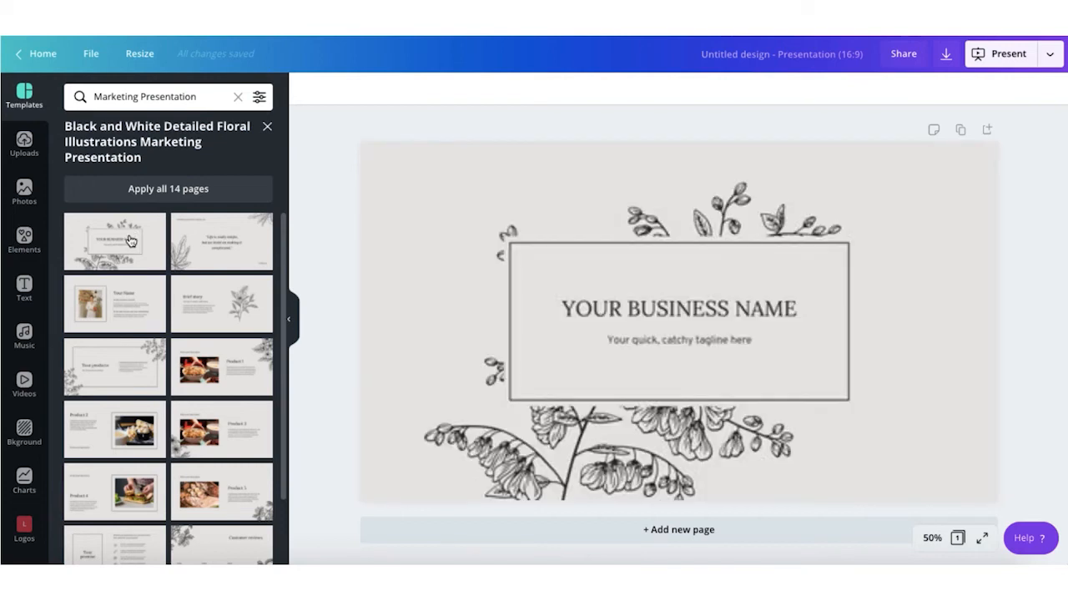
{"action": "left_click", "coordinate": [639, 529]}
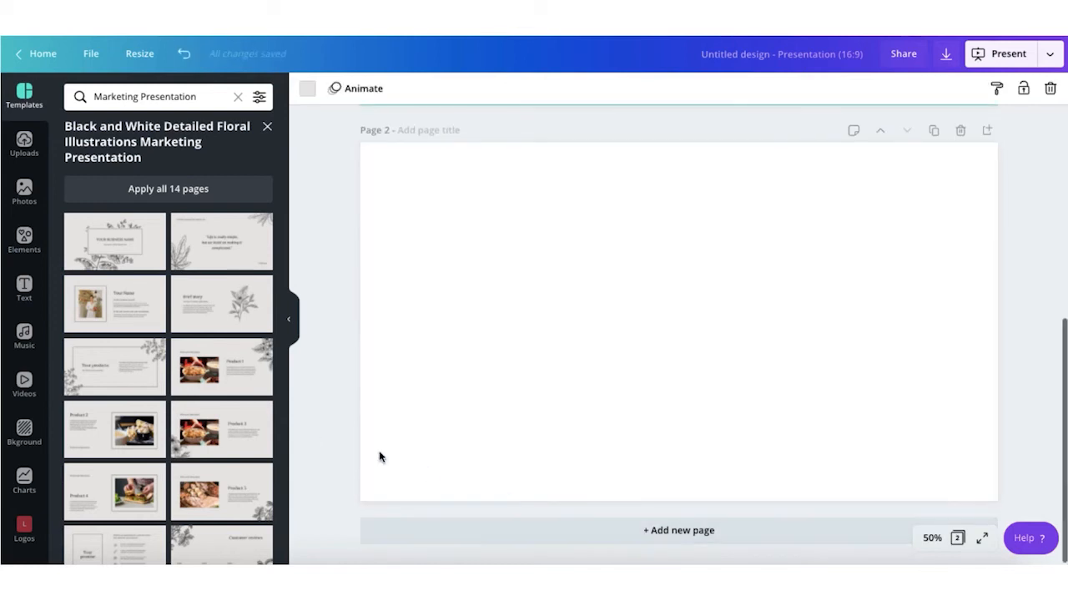
{"action": "left_click", "coordinate": [233, 389]}
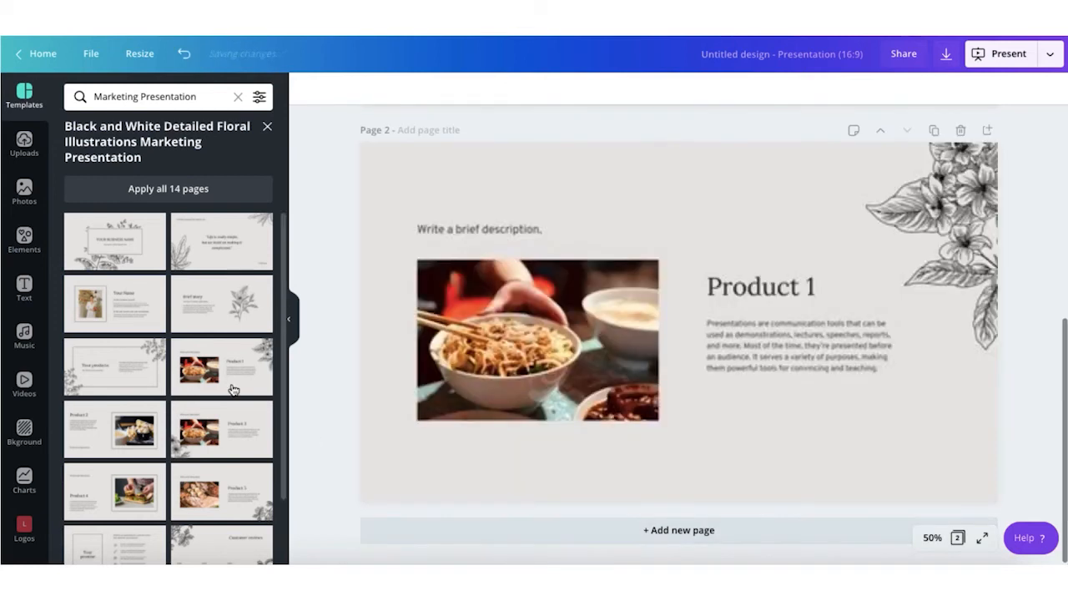
{"action": "left_click", "coordinate": [634, 530]}
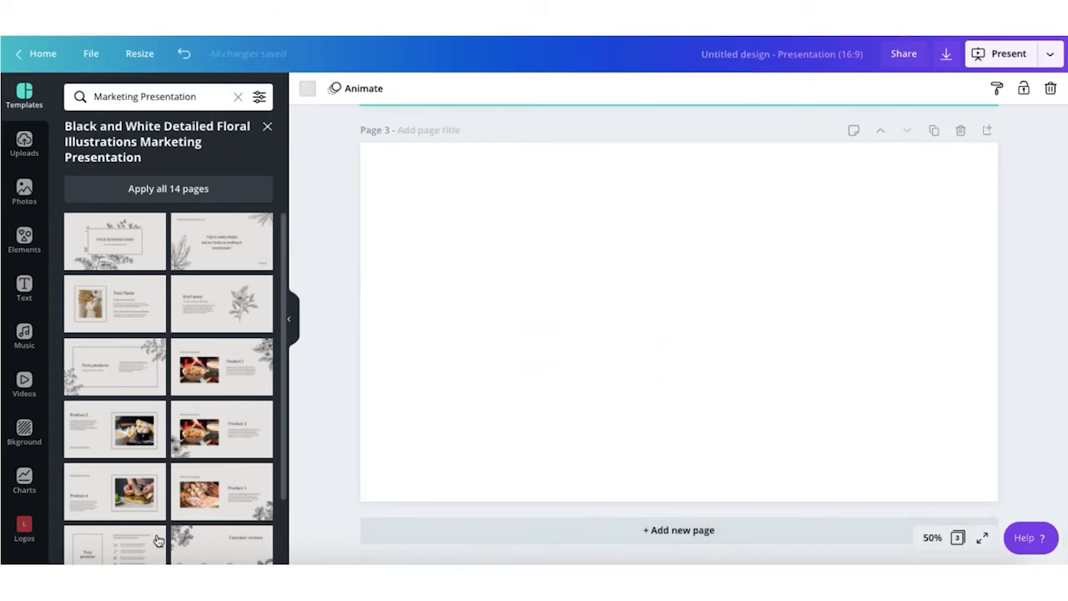
{"action": "left_click", "coordinate": [137, 541]}
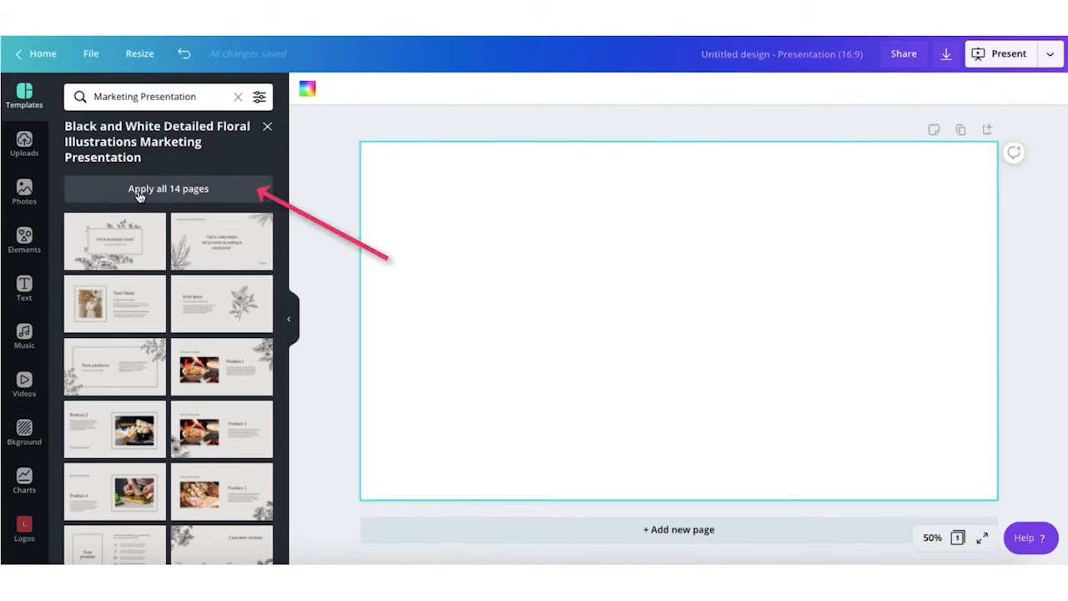
Step: Apply all 14 floral template pages and scroll through them
{"action": "left_click", "coordinate": [165, 192]}
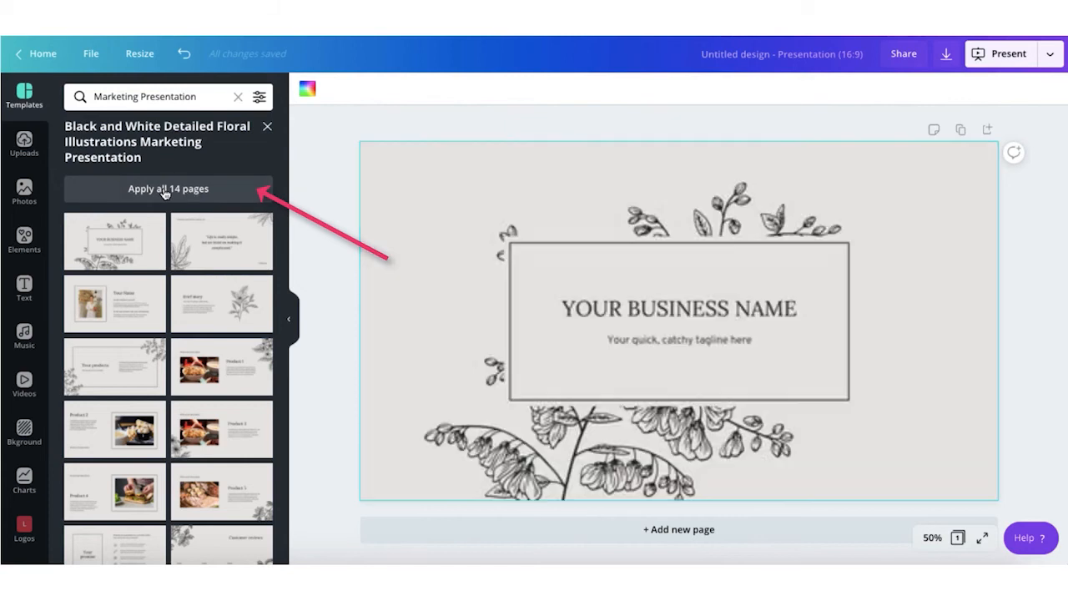
{"action": "scroll", "coordinate": [327, 250], "scroll_direction": "down", "scroll_amount": 10}
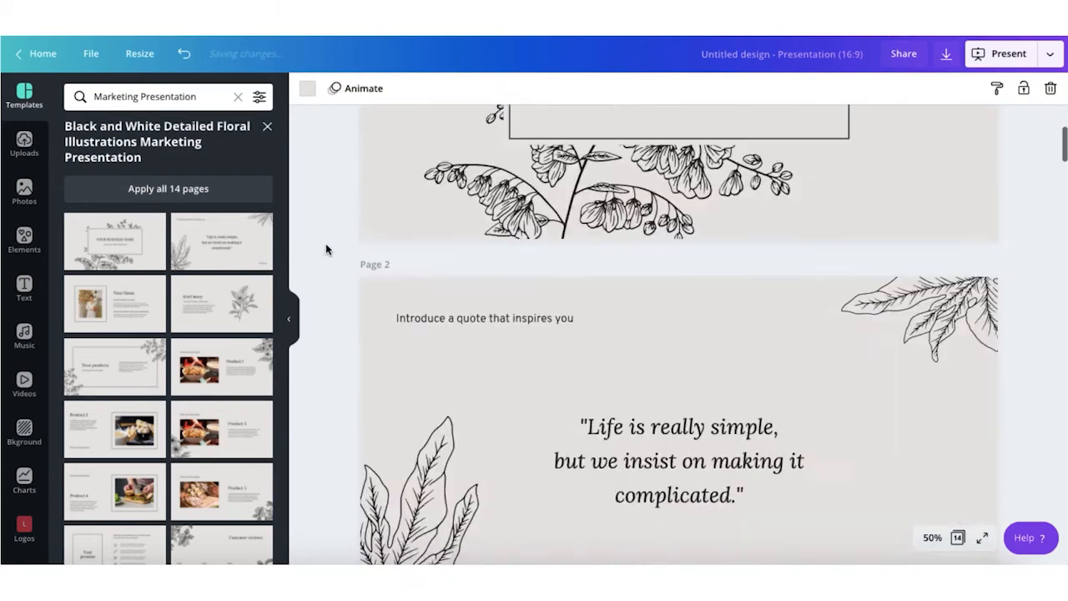
{"action": "scroll", "coordinate": [326, 248], "scroll_direction": "down", "scroll_amount": 8}
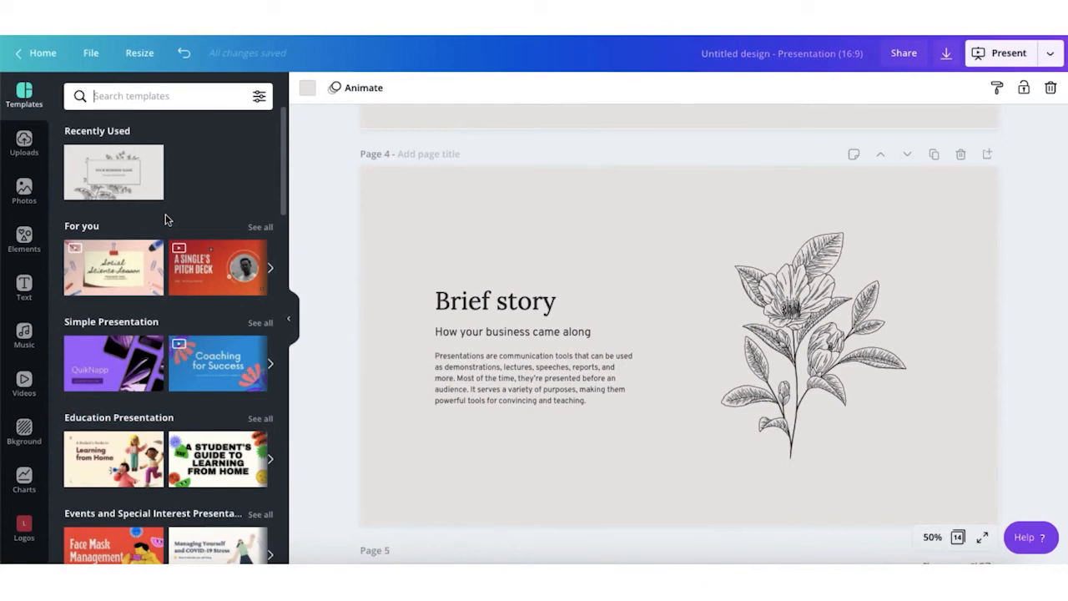
{"action": "scroll", "coordinate": [187, 195], "scroll_direction": "down", "scroll_amount": 1}
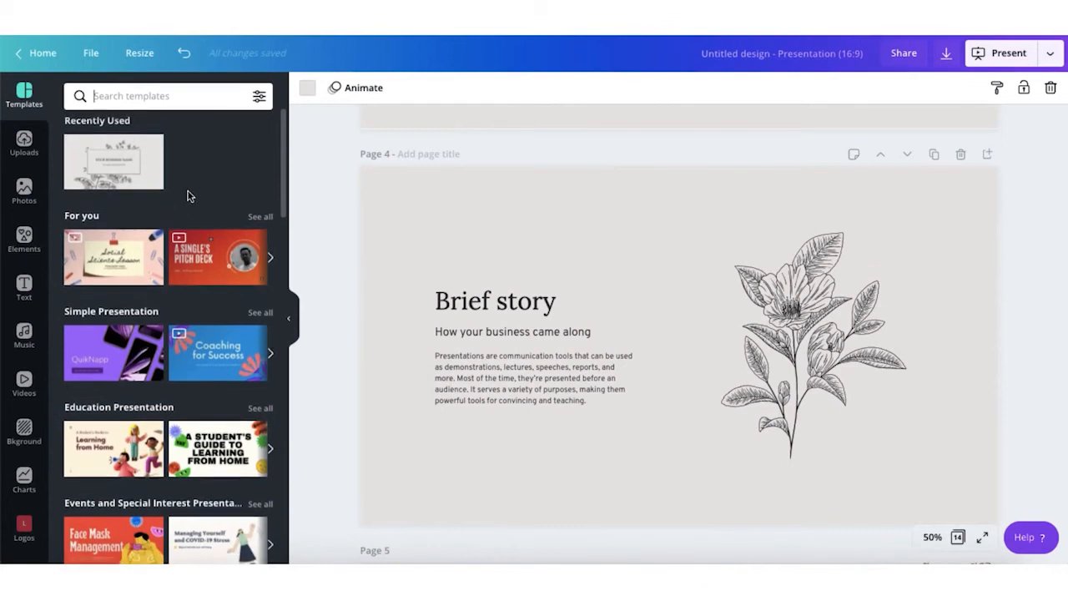
{"action": "scroll", "coordinate": [97, 215], "scroll_direction": "down", "scroll_amount": 2}
{"action": "scroll", "coordinate": [97, 215], "scroll_direction": "down", "scroll_amount": 1}
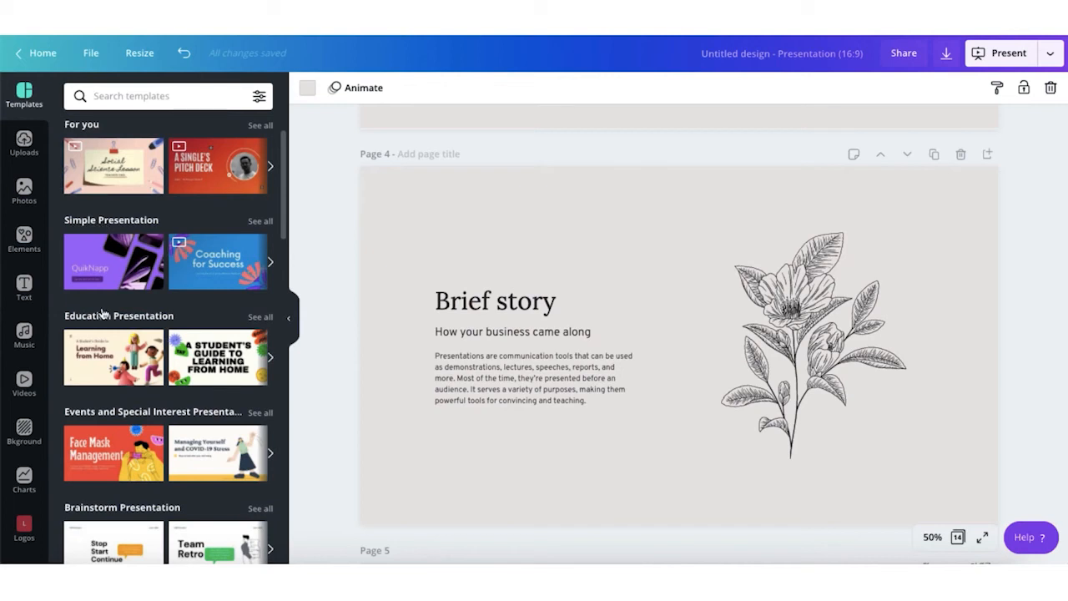
{"action": "scroll", "coordinate": [114, 326], "scroll_direction": "down", "scroll_amount": 1}
{"action": "scroll", "coordinate": [115, 326], "scroll_direction": "down", "scroll_amount": 1}
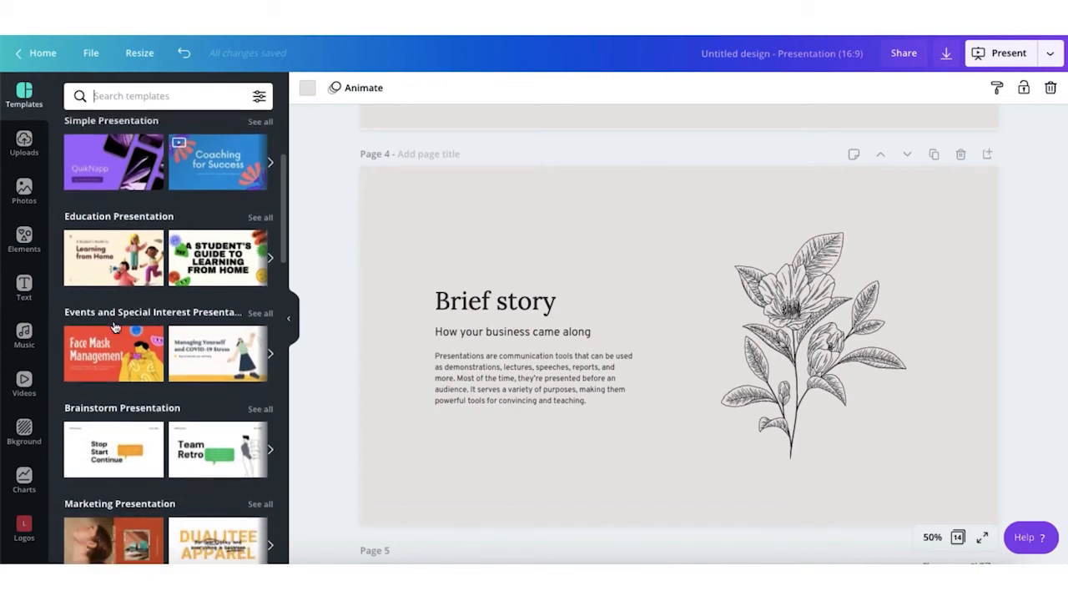
{"action": "scroll", "coordinate": [115, 380], "scroll_direction": "down", "scroll_amount": 5}
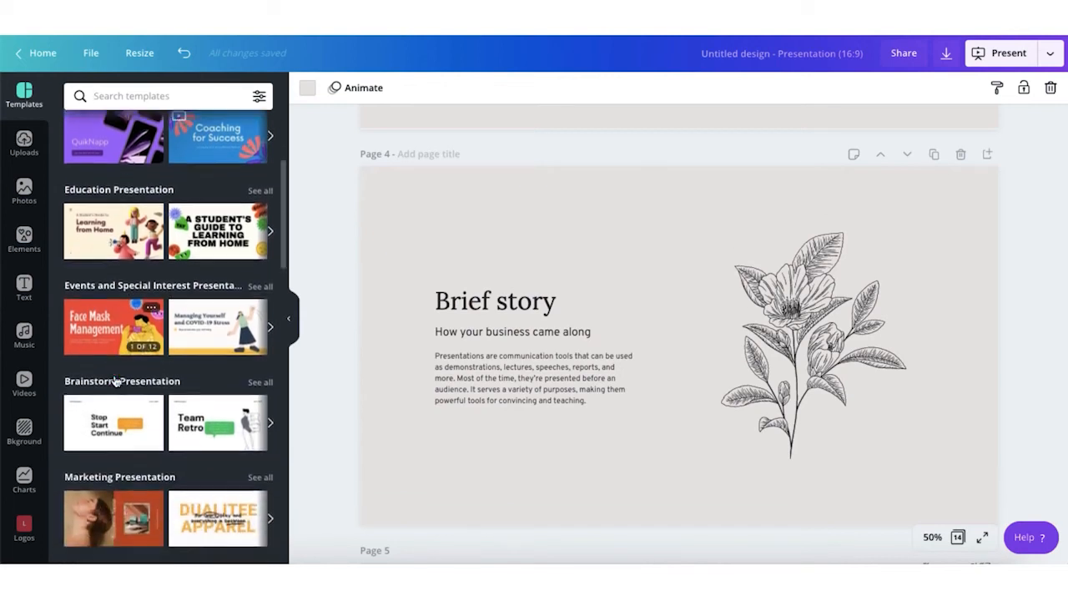
{"action": "scroll", "coordinate": [115, 380], "scroll_direction": "down", "scroll_amount": 4}
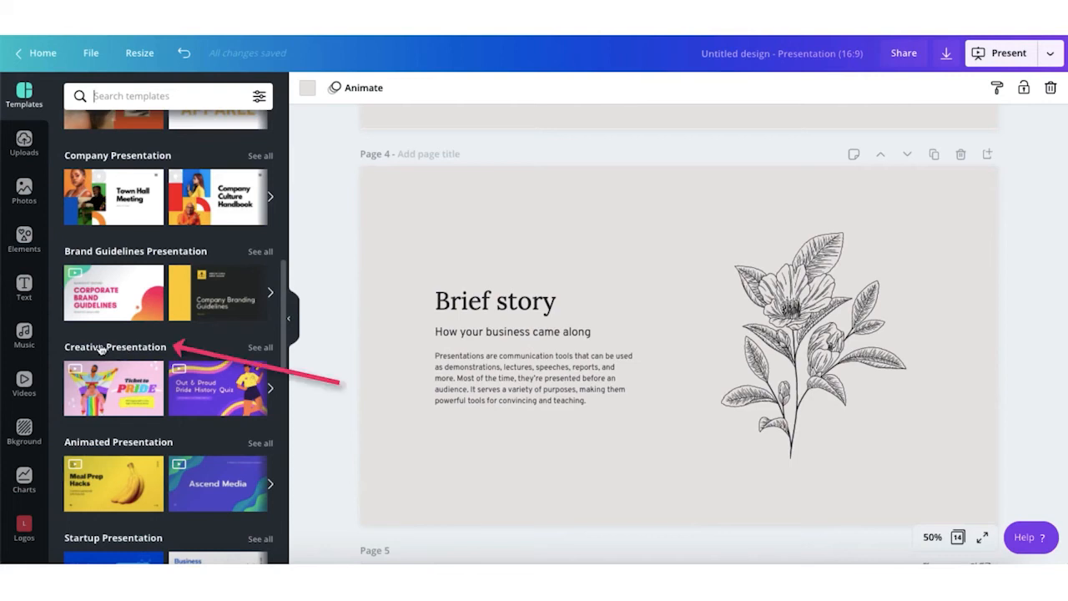
{"action": "left_click", "coordinate": [115, 347]}
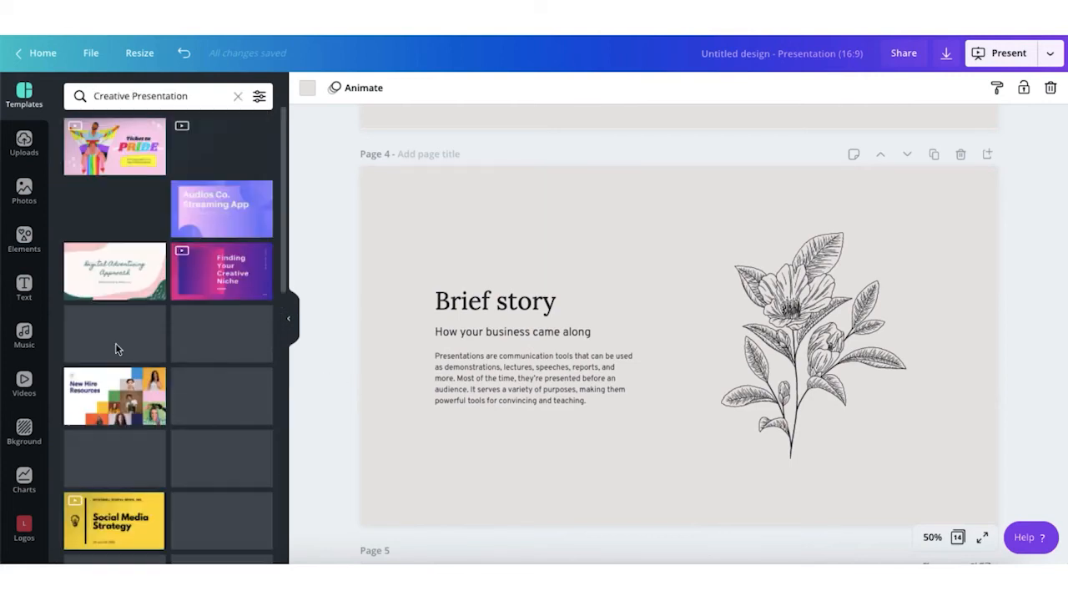
{"action": "scroll", "coordinate": [113, 260], "scroll_direction": "down", "scroll_amount": 1}
{"action": "scroll", "coordinate": [113, 260], "scroll_direction": "down", "scroll_amount": 5}
{"action": "scroll", "coordinate": [113, 259], "scroll_direction": "down", "scroll_amount": 3}
{"action": "left_click", "coordinate": [238, 96]}
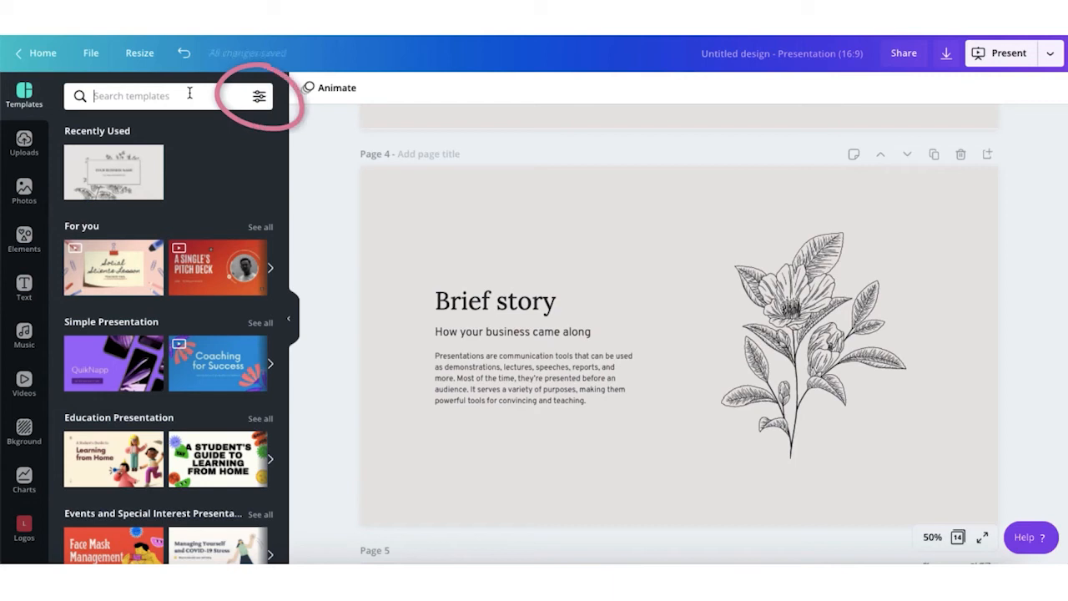
Step: Filter templates by the blue colour, browse the results, then clear all filters
{"action": "left_click", "coordinate": [259, 98]}
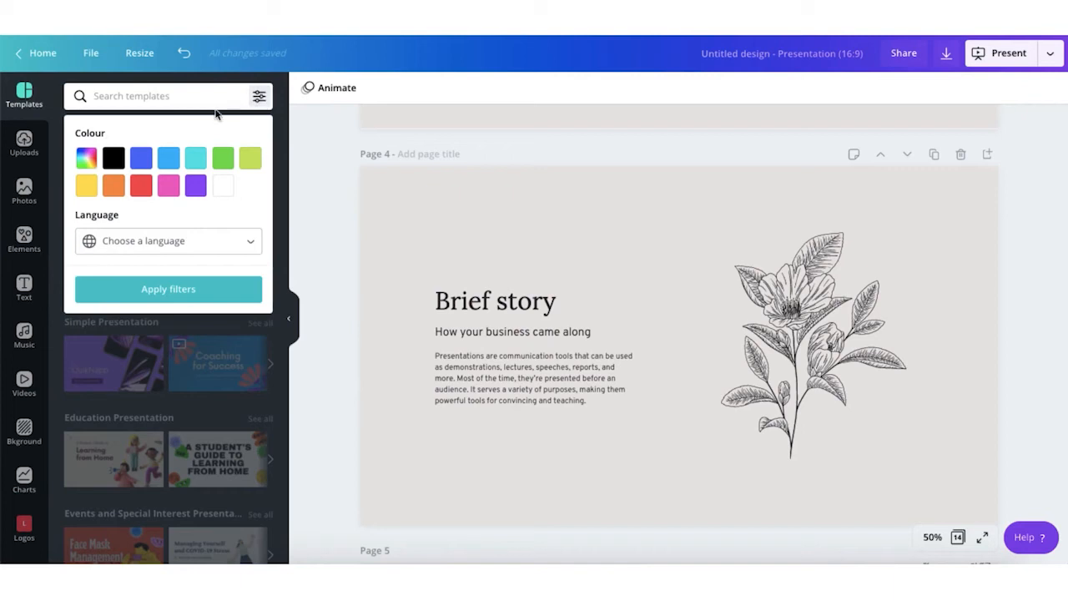
{"action": "left_click", "coordinate": [141, 160]}
{"action": "left_click", "coordinate": [141, 160]}
{"action": "left_click", "coordinate": [150, 289]}
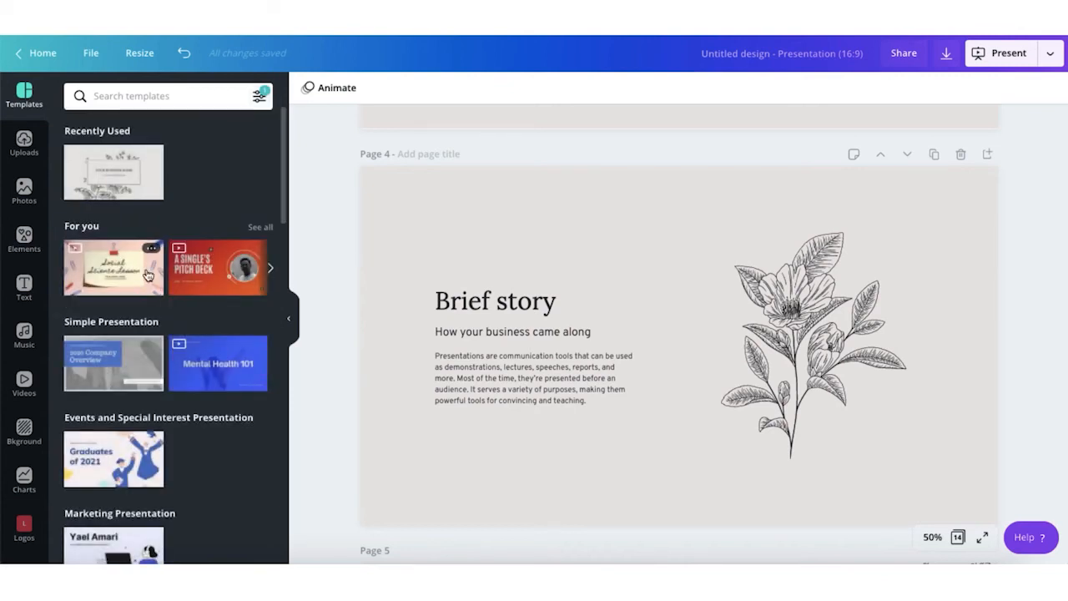
{"action": "scroll", "coordinate": [150, 284], "scroll_direction": "down", "scroll_amount": 3}
{"action": "scroll", "coordinate": [146, 273], "scroll_direction": "down", "scroll_amount": 5}
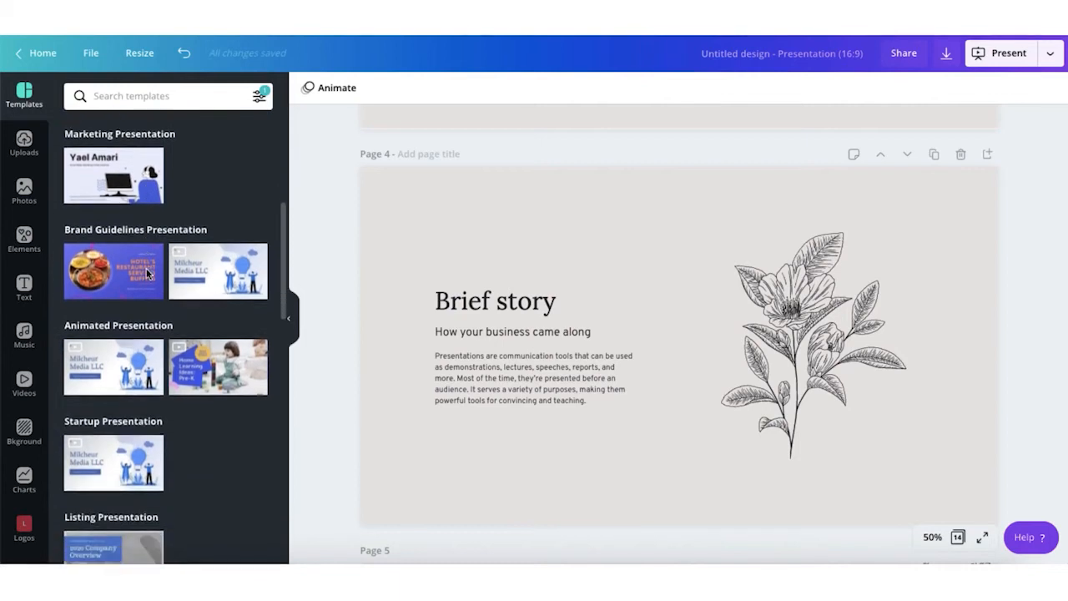
{"action": "scroll", "coordinate": [146, 275], "scroll_direction": "down", "scroll_amount": 8}
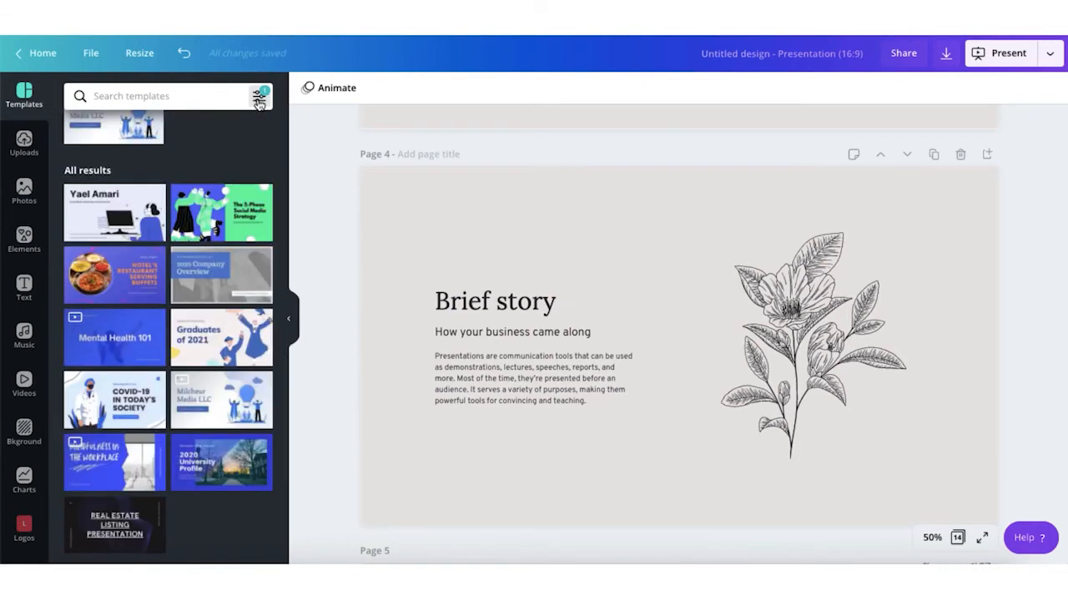
{"action": "left_click", "coordinate": [260, 100]}
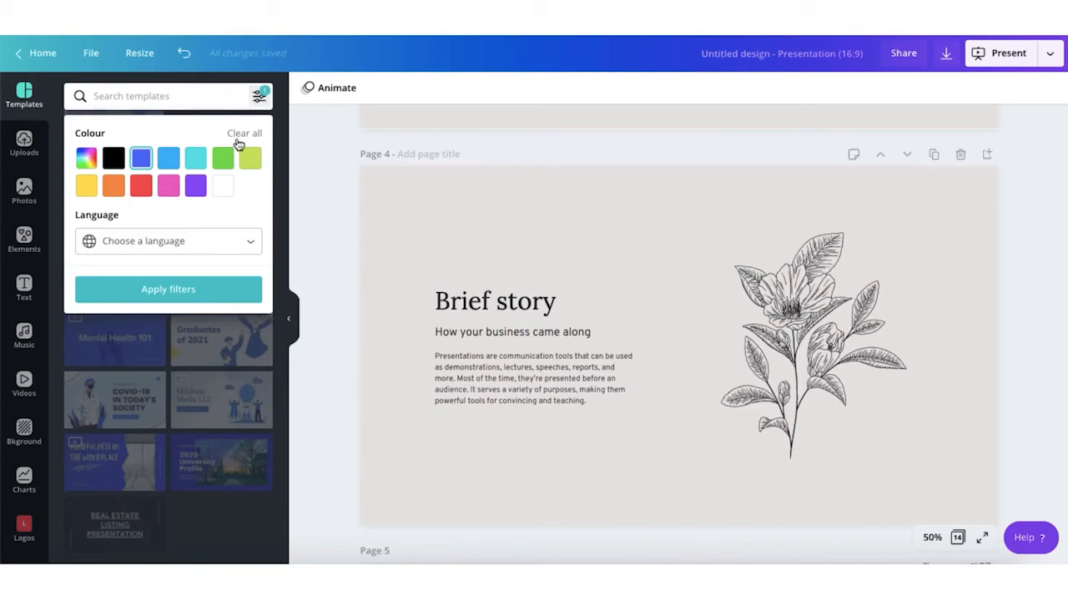
{"action": "left_click", "coordinate": [245, 136]}
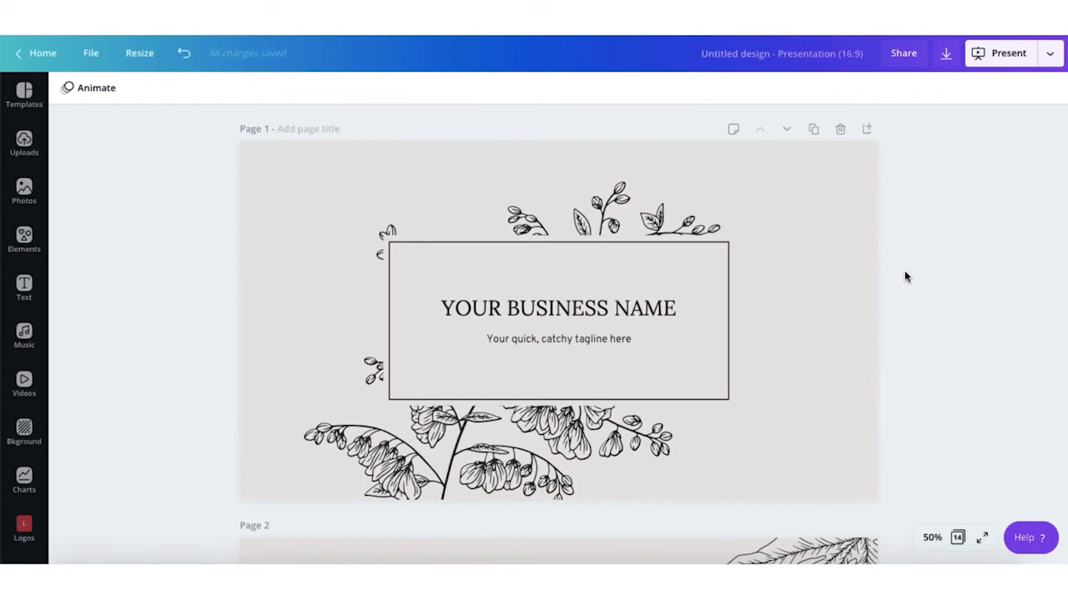
Step: Scroll through the 14 floral pages, then switch to Grid view
{"action": "scroll", "coordinate": [905, 278], "scroll_direction": "down", "scroll_amount": 5}
{"action": "scroll", "coordinate": [905, 276], "scroll_direction": "down", "scroll_amount": 9}
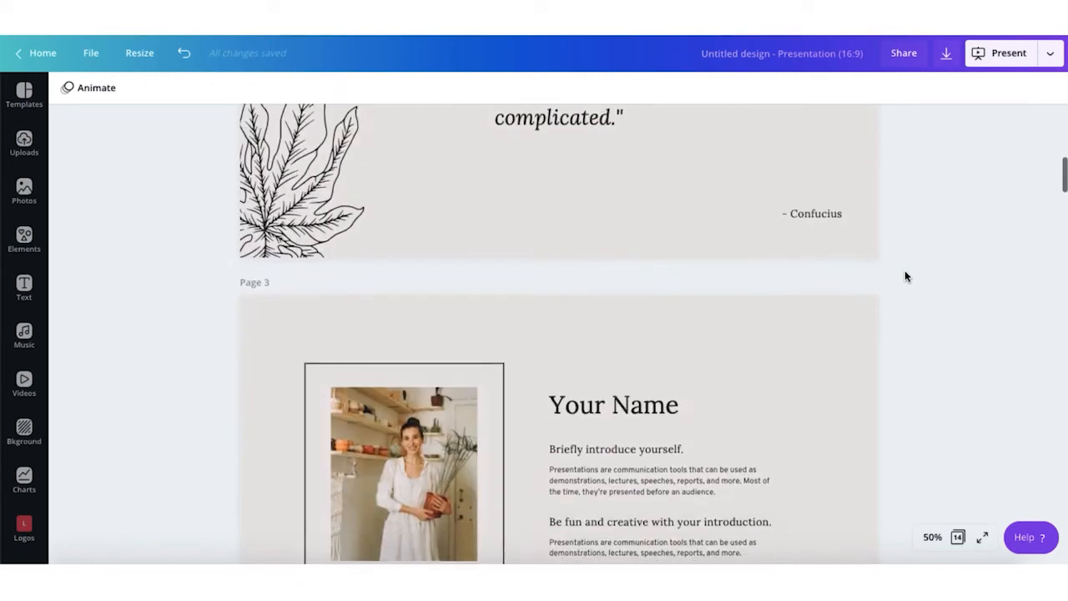
{"action": "scroll", "coordinate": [905, 276], "scroll_direction": "down", "scroll_amount": 8}
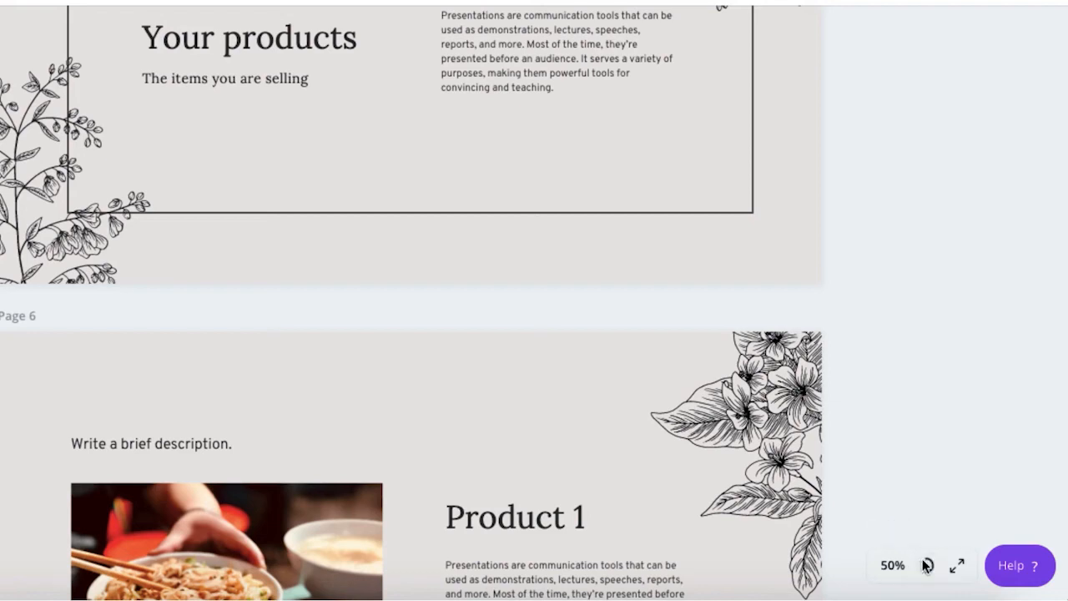
{"action": "left_click", "coordinate": [924, 566]}
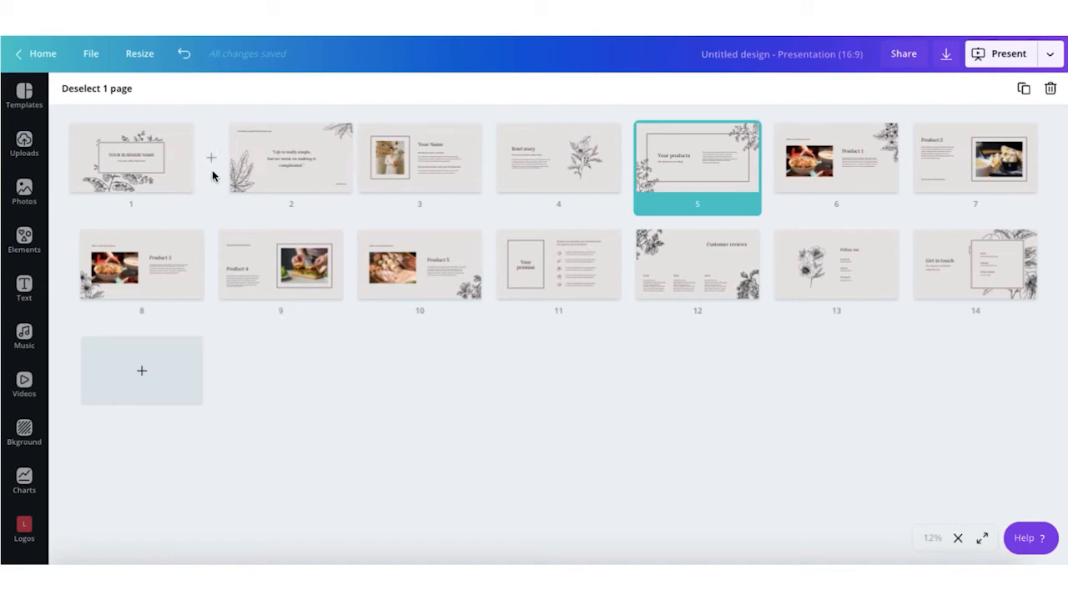
Step: Insert and delete a blank page, duplicate the quote slide, and move pages to slots 9–10
{"action": "left_click", "coordinate": [212, 163]}
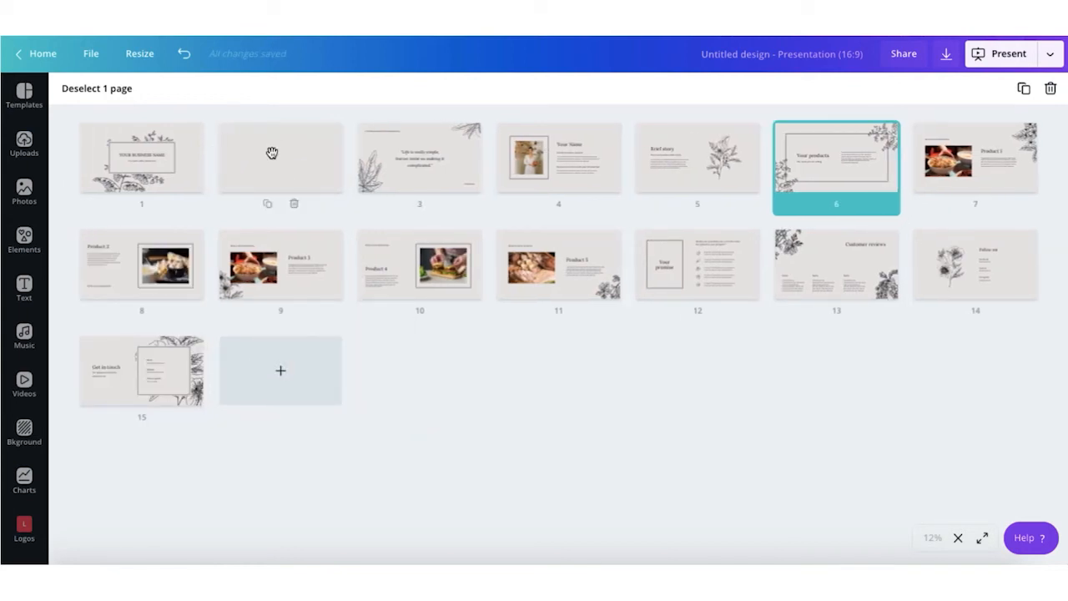
{"action": "left_click", "coordinate": [294, 204]}
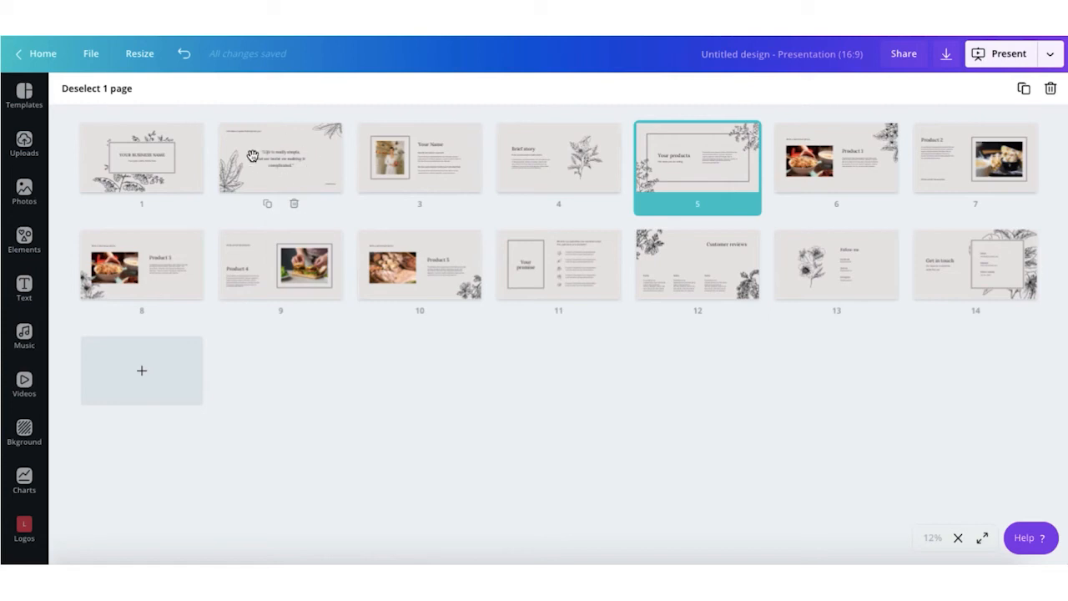
{"action": "left_click", "coordinate": [267, 205]}
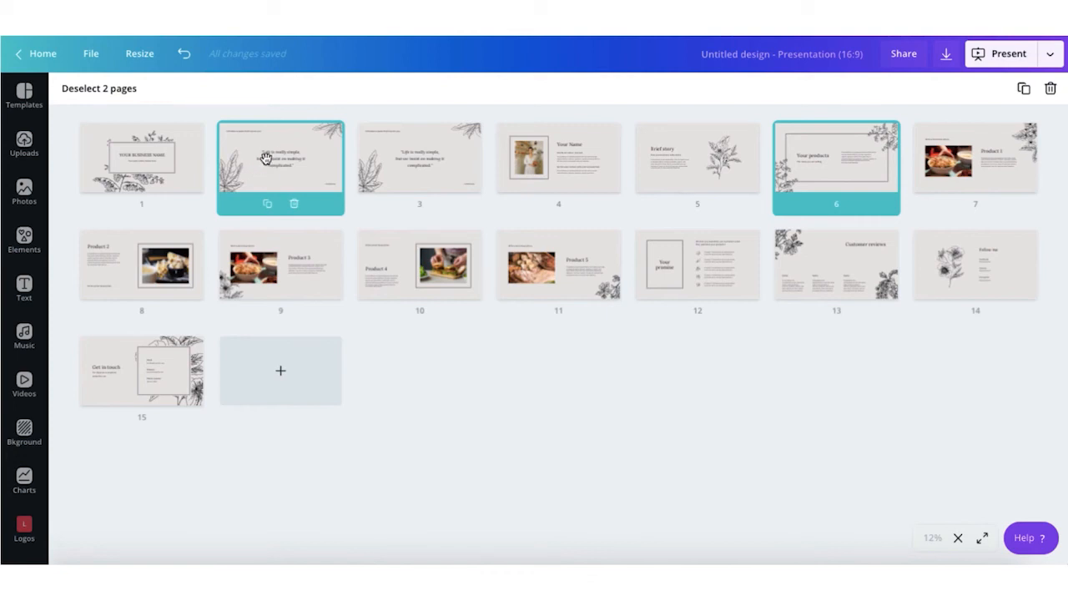
{"action": "left_click_drag", "start_coordinate": [267, 165], "coordinate": [492, 283]}
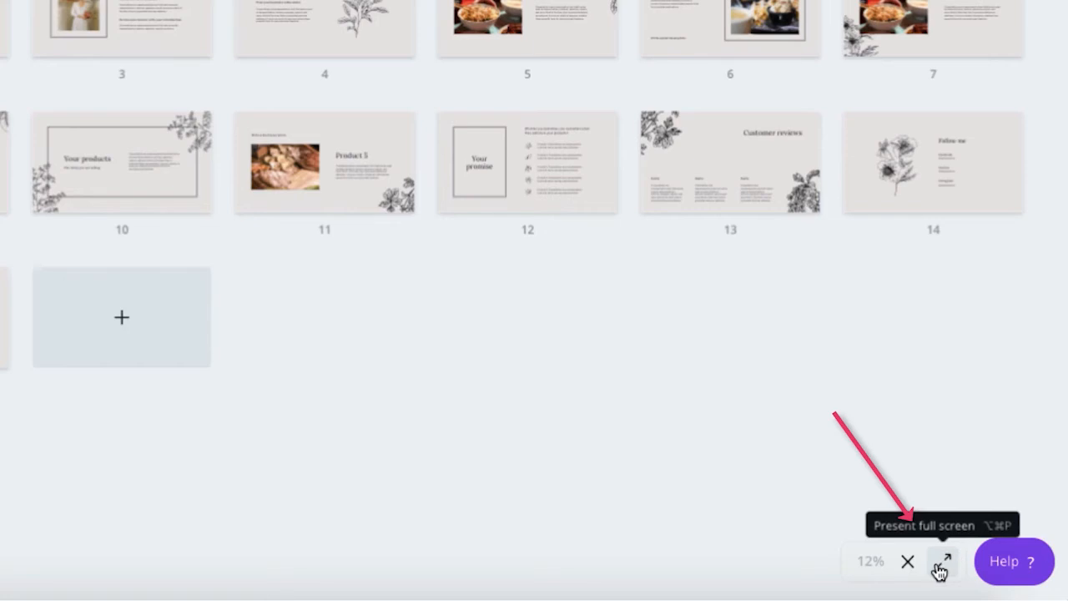
Step: Present the deck full screen, advance from Product 3 past Product 5, then exit
{"action": "left_click", "coordinate": [938, 566]}
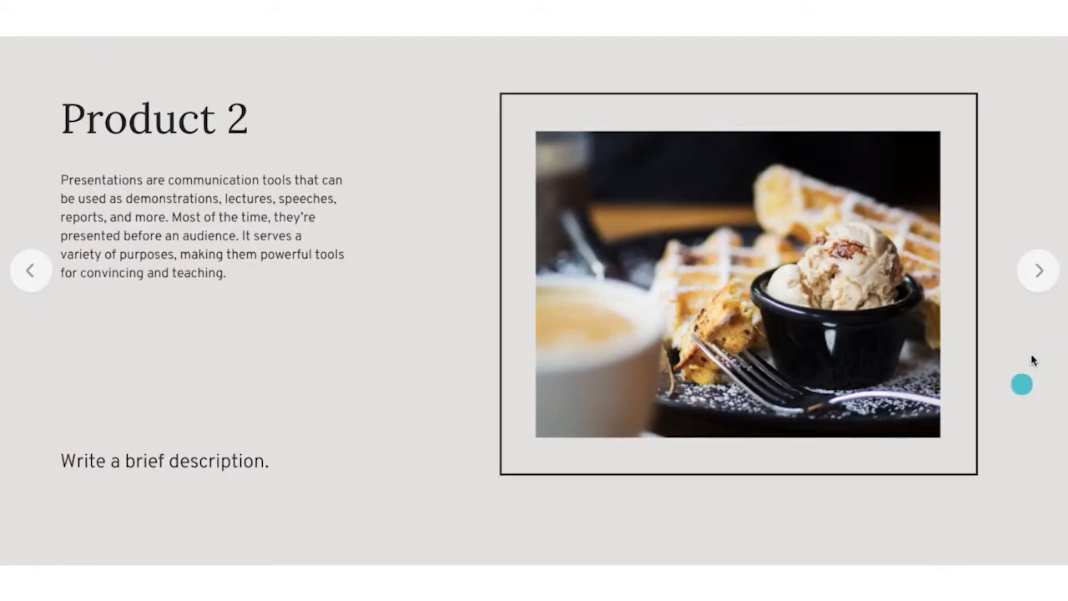
{"action": "left_click", "coordinate": [1033, 272]}
{"action": "left_click", "coordinate": [1035, 273]}
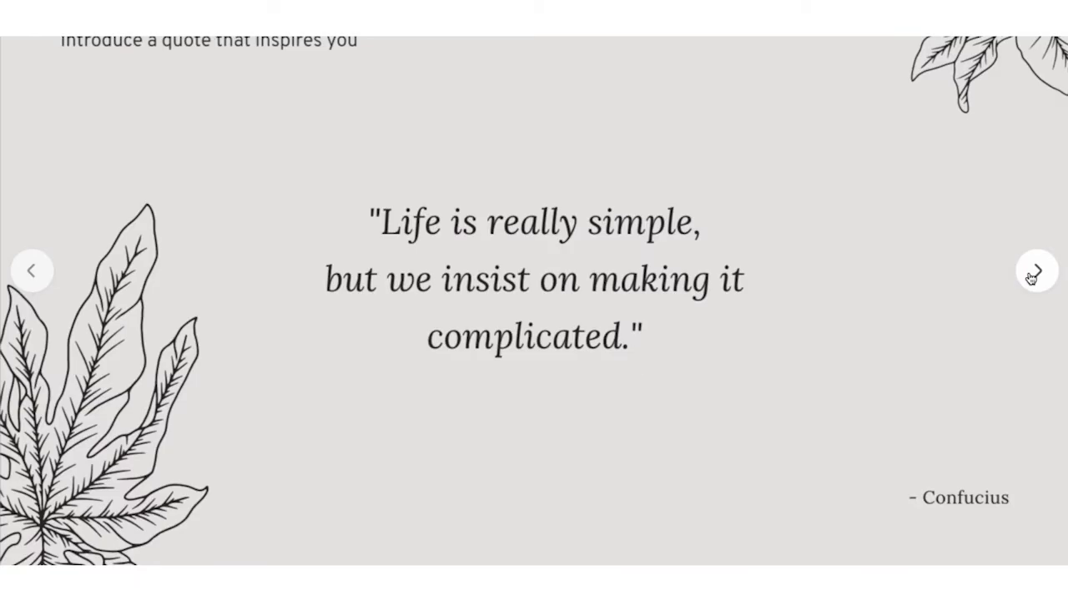
{"action": "left_click", "coordinate": [1035, 272]}
{"action": "left_click", "coordinate": [1031, 278]}
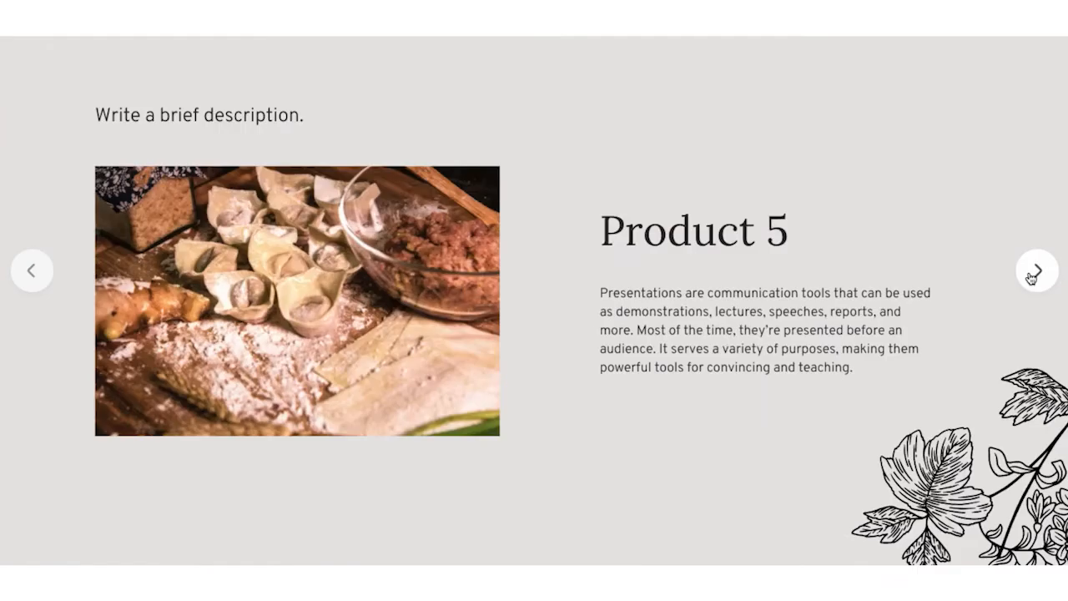
{"action": "left_click", "coordinate": [1035, 272]}
{"action": "key", "text": "Escape"}
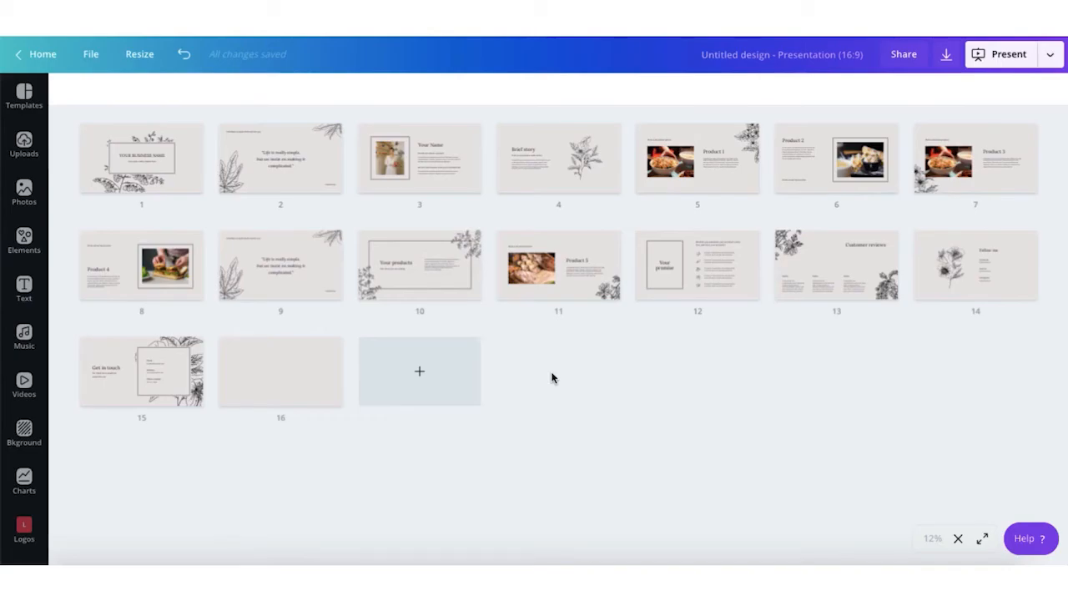
{"action": "key", "text": "Escape"}
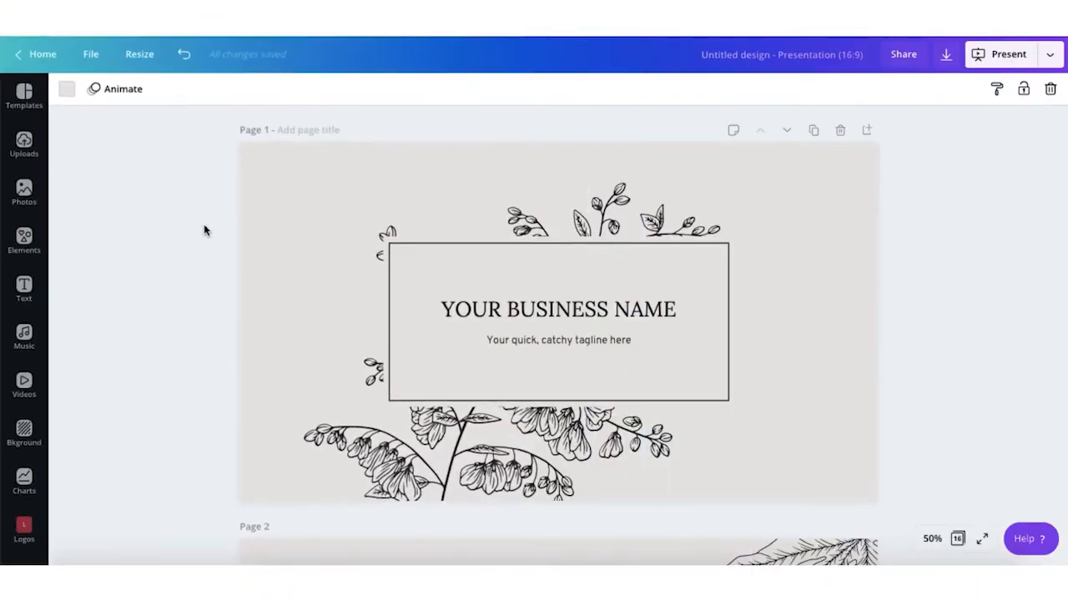
Step: Scroll back to the top and select the title page's background
{"action": "scroll", "coordinate": [205, 225], "scroll_direction": "down", "scroll_amount": 5}
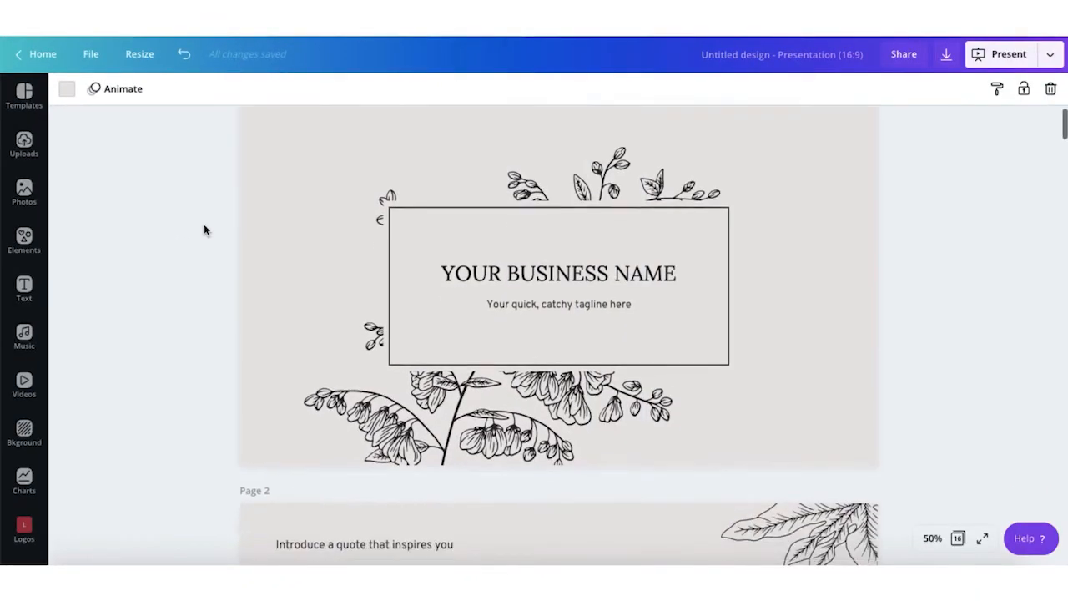
{"action": "scroll", "coordinate": [204, 225], "scroll_direction": "up", "scroll_amount": 5}
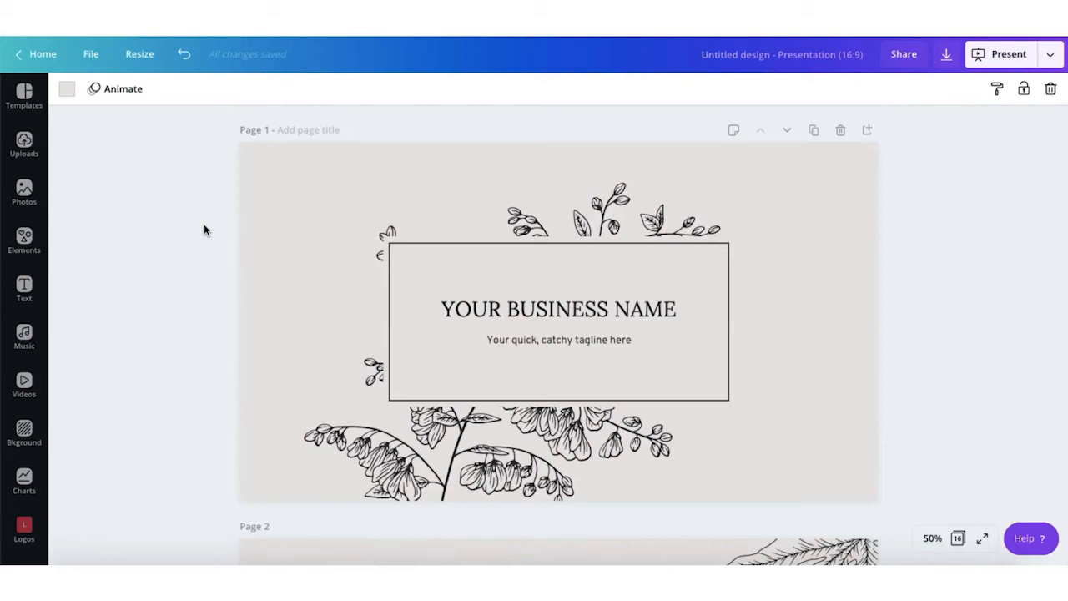
{"action": "left_click", "coordinate": [292, 237]}
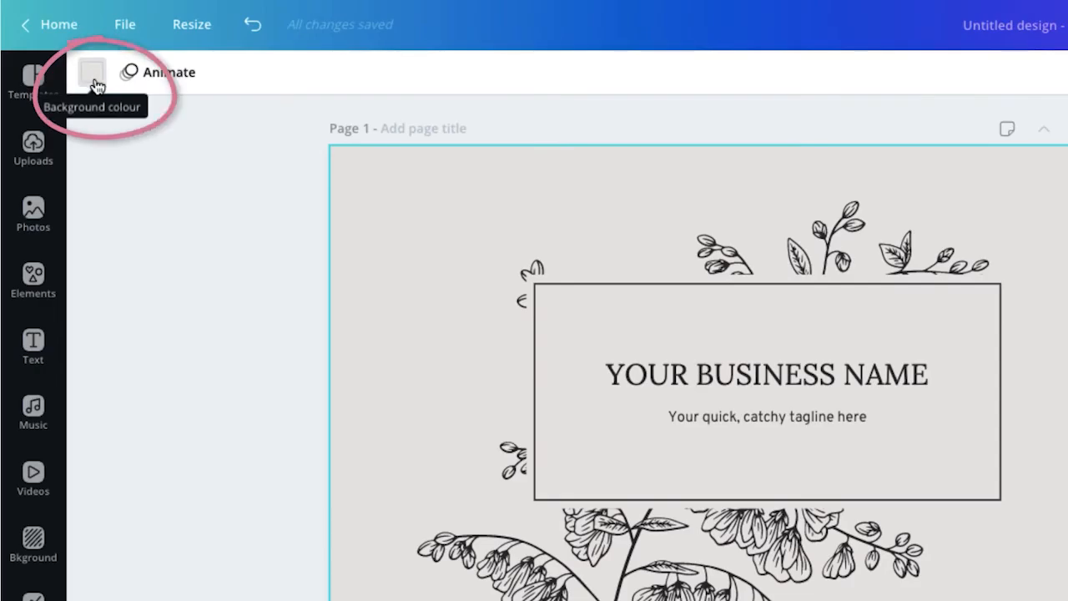
Step: Set the title page background to the light-pink brand colour
{"action": "left_click", "coordinate": [93, 75]}
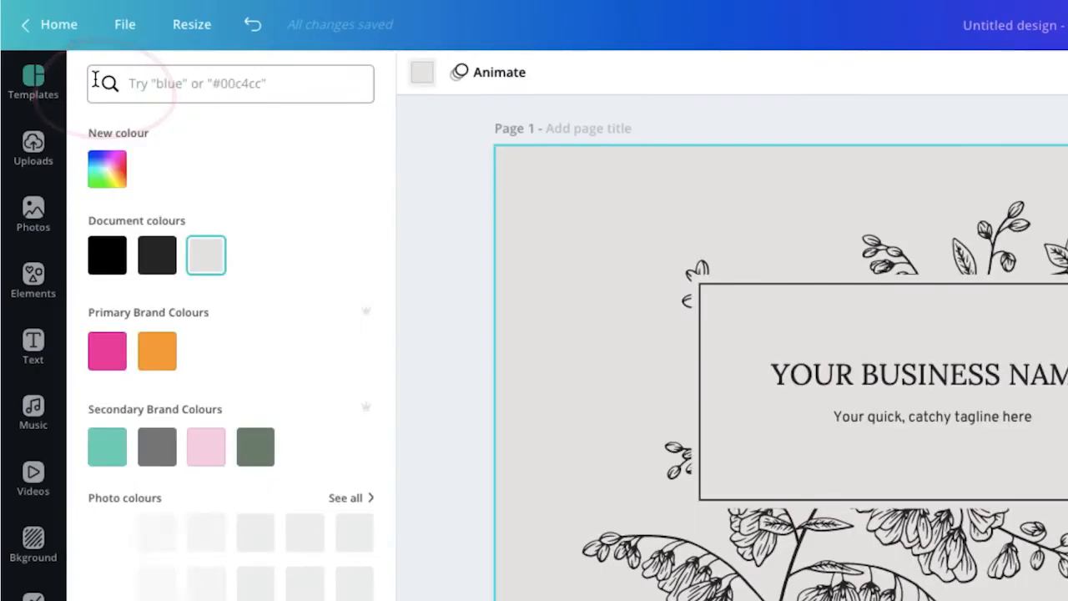
{"action": "scroll", "coordinate": [282, 284], "scroll_direction": "down", "scroll_amount": 1}
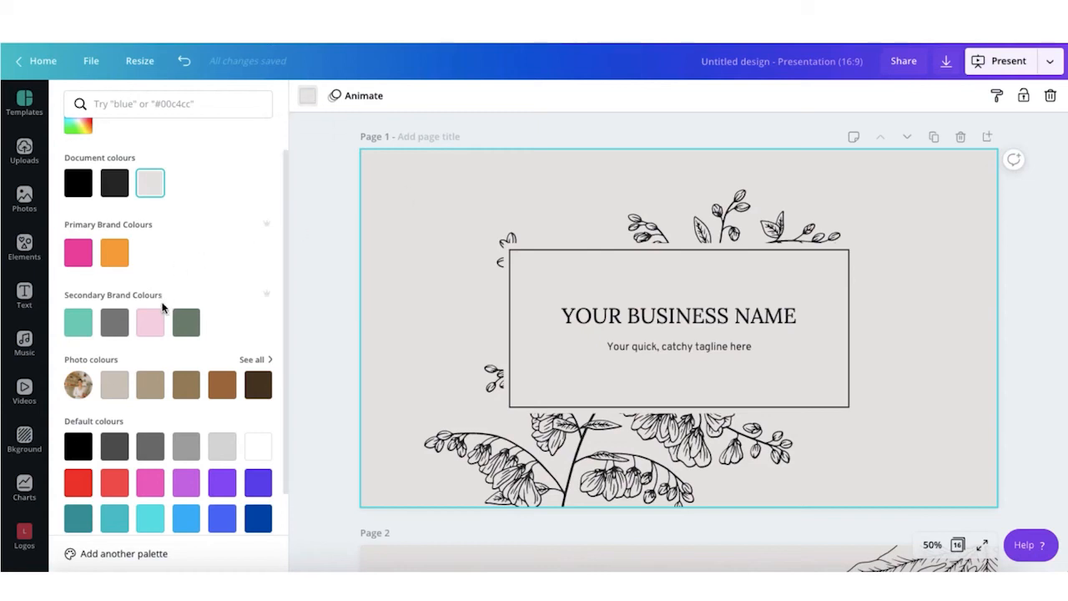
{"action": "left_click", "coordinate": [151, 330]}
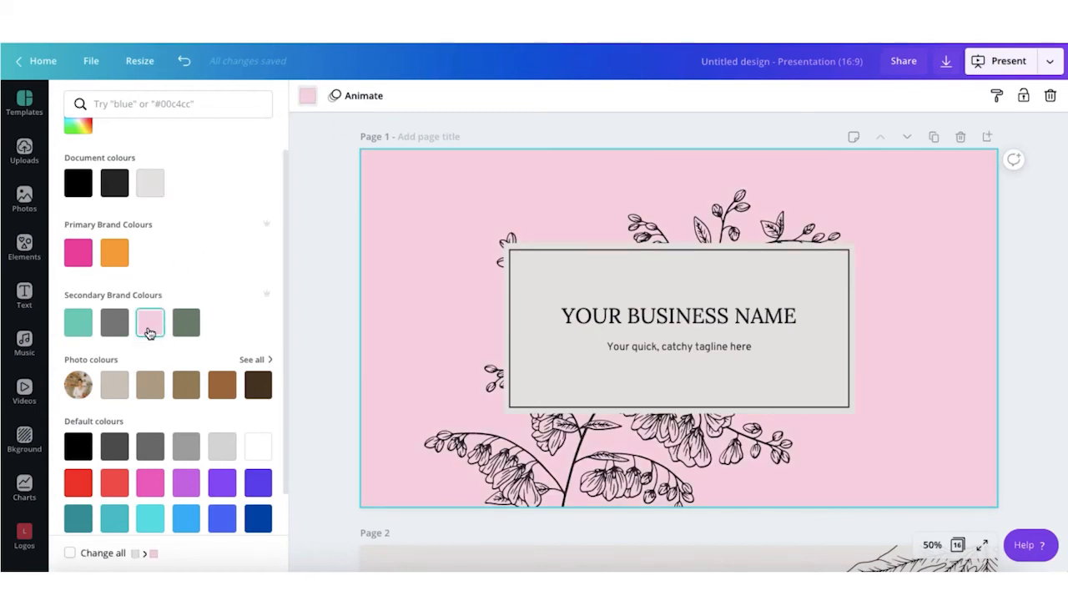
{"action": "scroll", "coordinate": [367, 303], "scroll_direction": "down", "scroll_amount": 3}
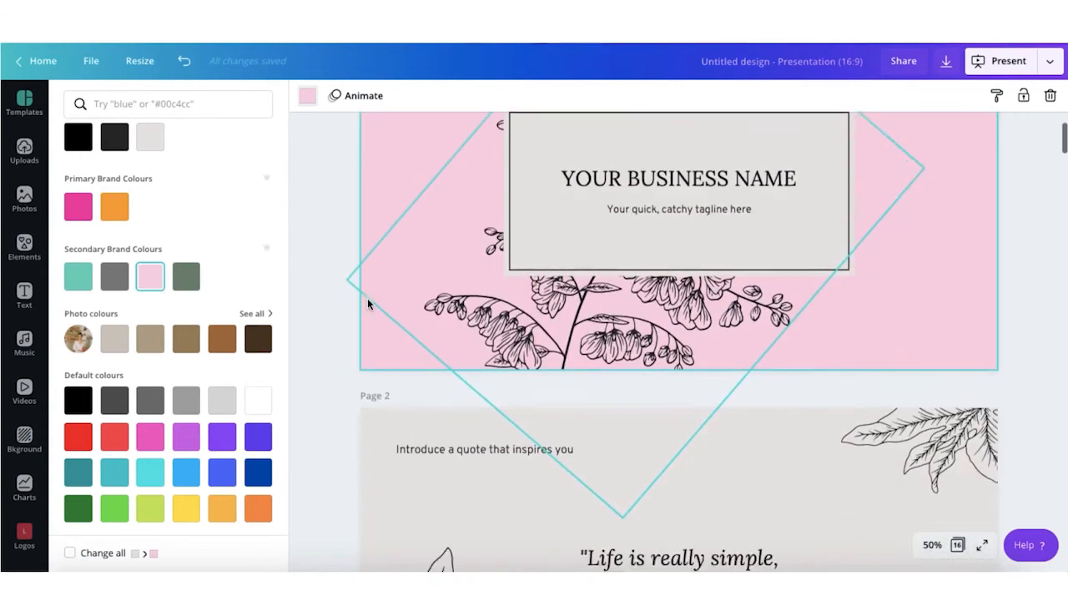
{"action": "scroll", "coordinate": [368, 303], "scroll_direction": "down", "scroll_amount": 3}
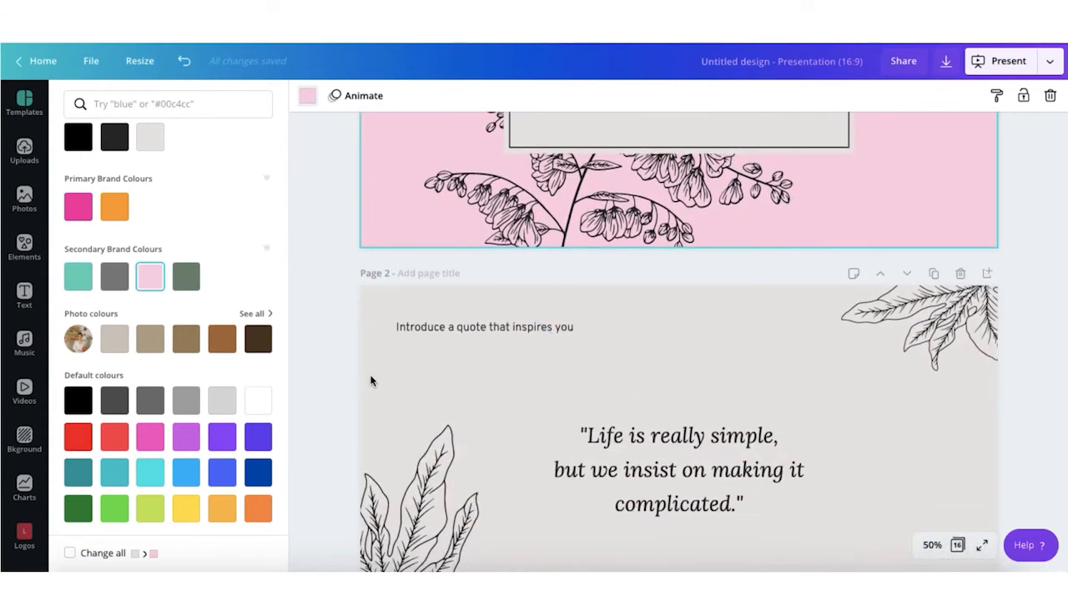
{"action": "scroll", "coordinate": [371, 380], "scroll_direction": "up", "scroll_amount": 6}
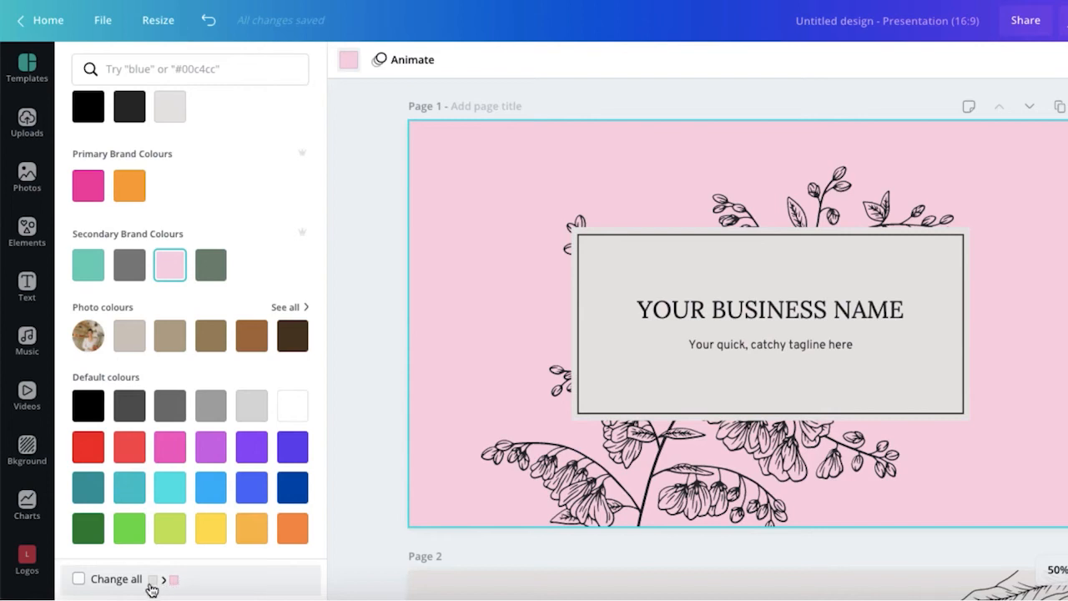
Step: Replace the grey with pink on all pages and check the slides
{"action": "left_click", "coordinate": [79, 579]}
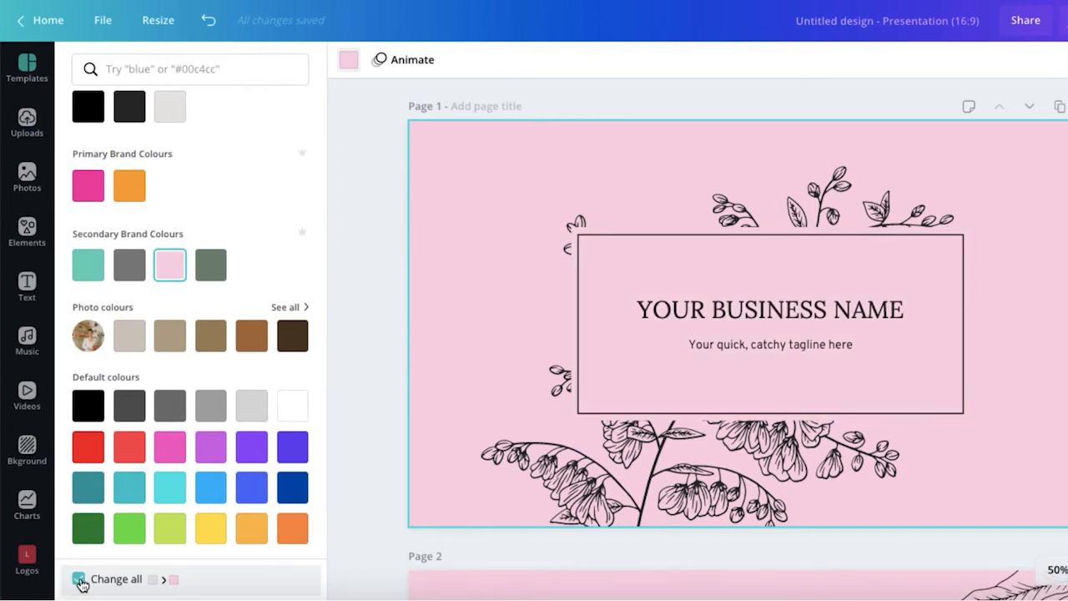
{"action": "scroll", "coordinate": [428, 445], "scroll_direction": "down", "scroll_amount": 5}
{"action": "scroll", "coordinate": [429, 448], "scroll_direction": "down", "scroll_amount": 10}
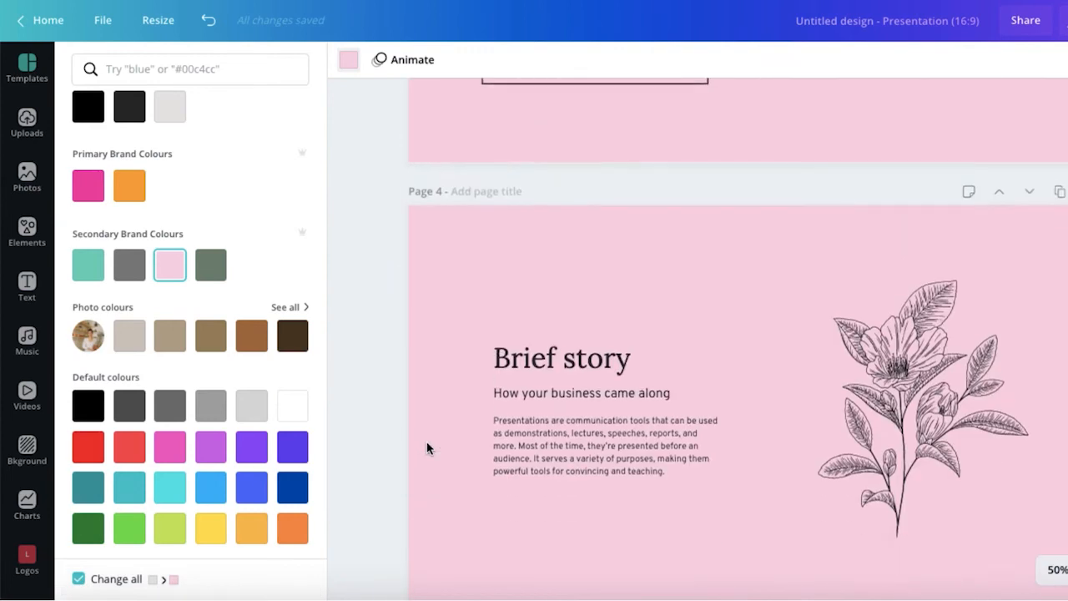
{"action": "scroll", "coordinate": [426, 448], "scroll_direction": "down", "scroll_amount": 5}
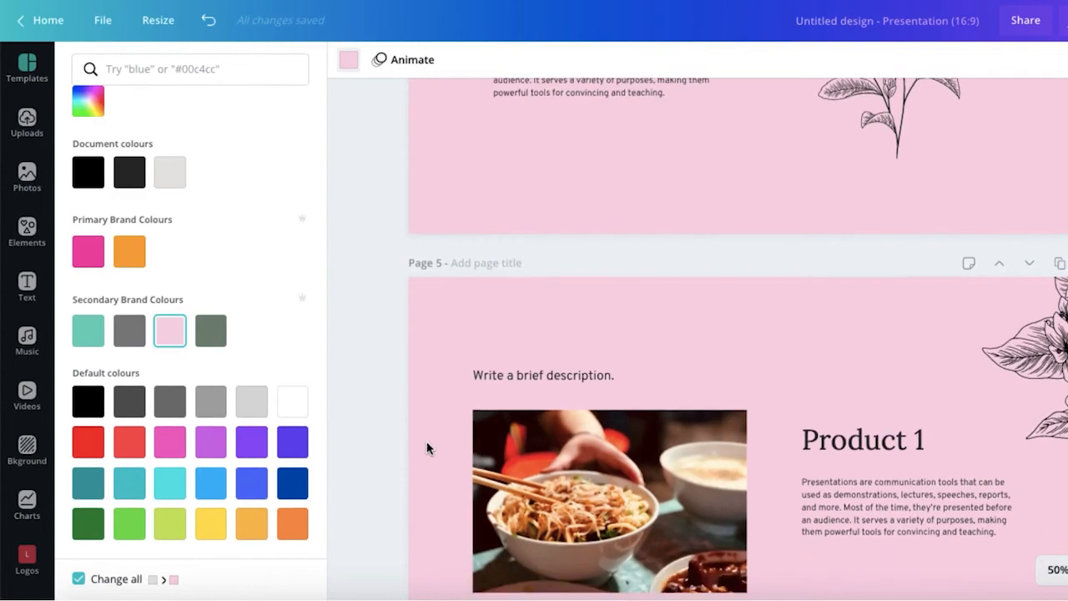
{"action": "scroll", "coordinate": [427, 448], "scroll_direction": "down", "scroll_amount": 8}
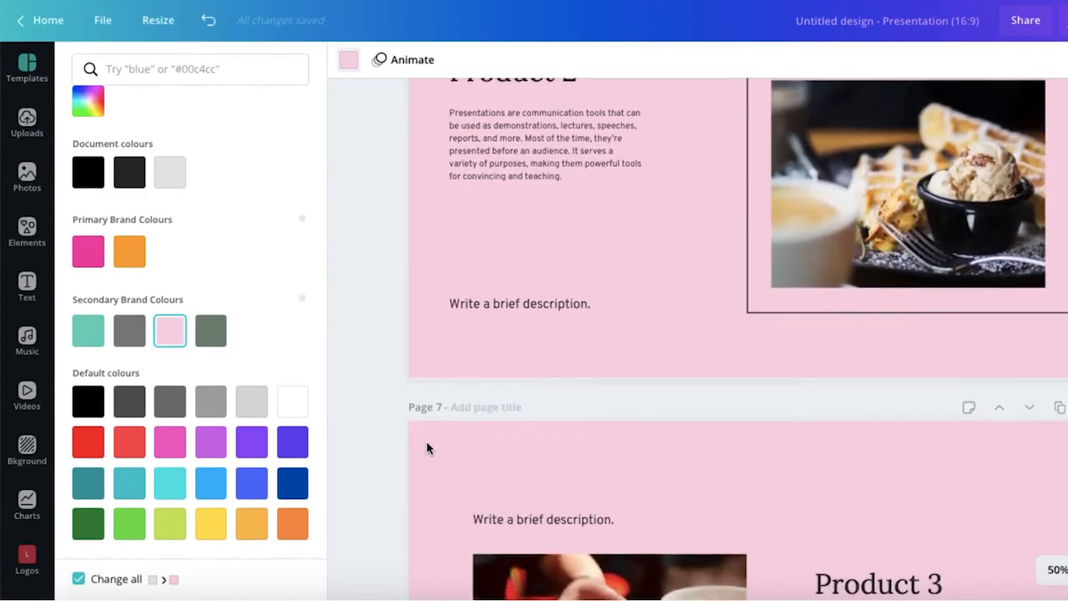
{"action": "scroll", "coordinate": [426, 448], "scroll_direction": "down", "scroll_amount": 6}
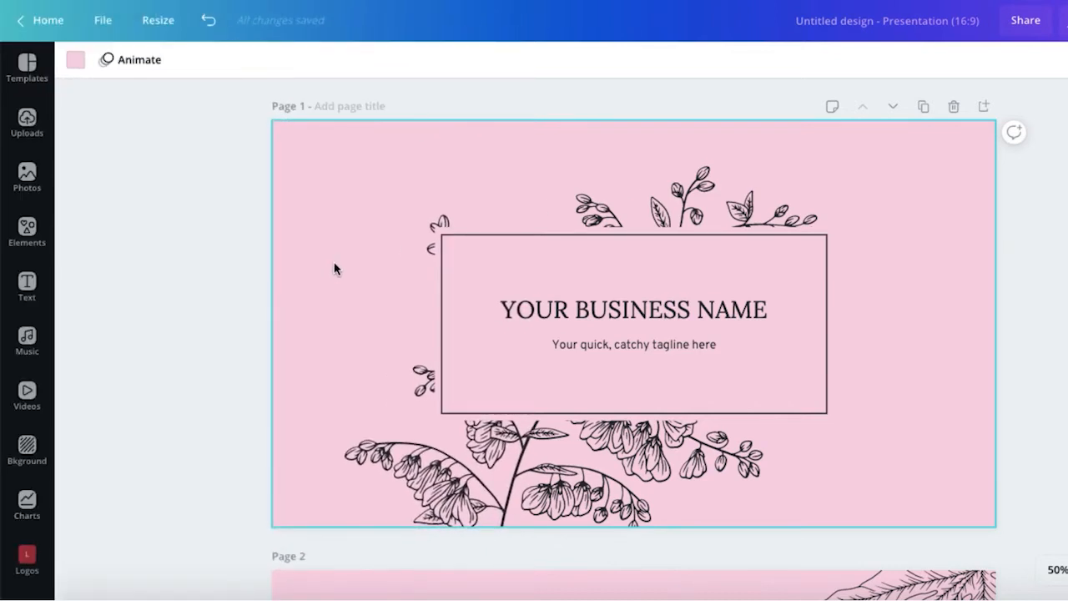
Step: Set the title heading font to Oswald and the tagline to Beauty Salon Script
{"action": "left_click", "coordinate": [583, 312]}
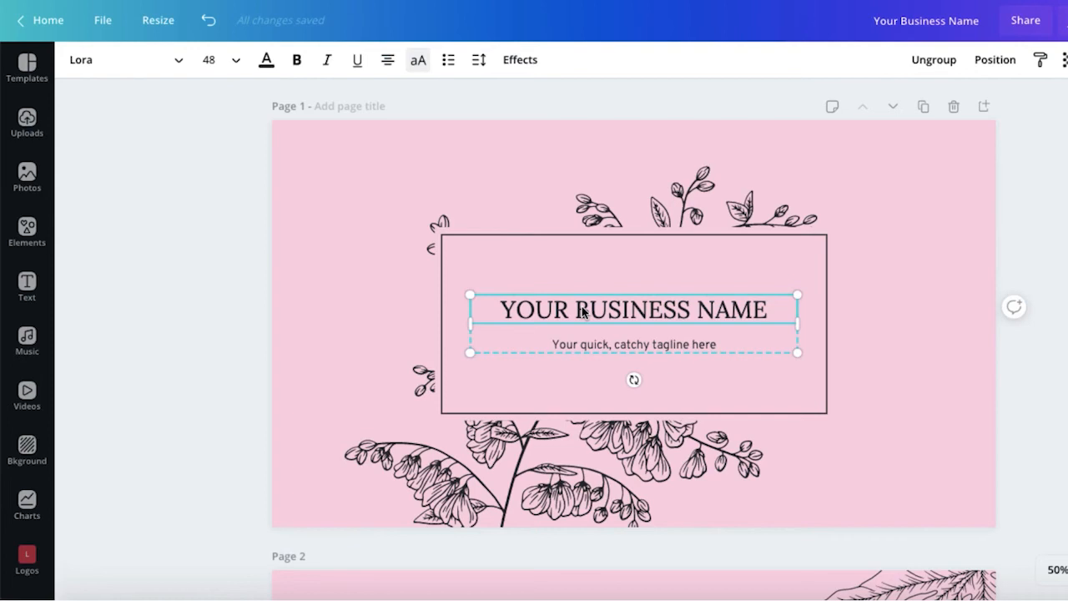
{"action": "left_click", "coordinate": [179, 59]}
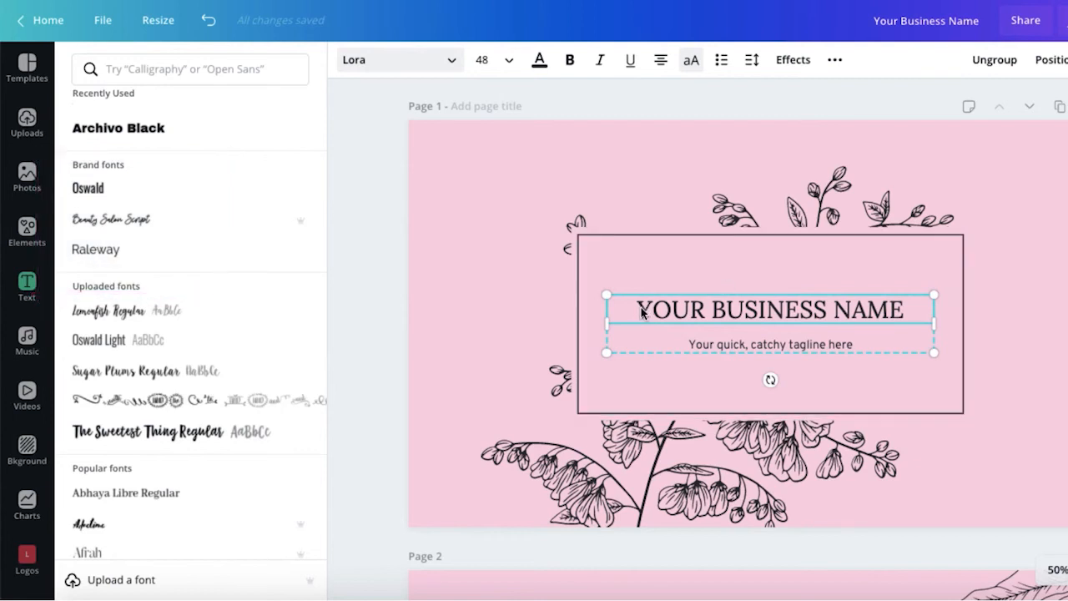
{"action": "left_click", "coordinate": [100, 188]}
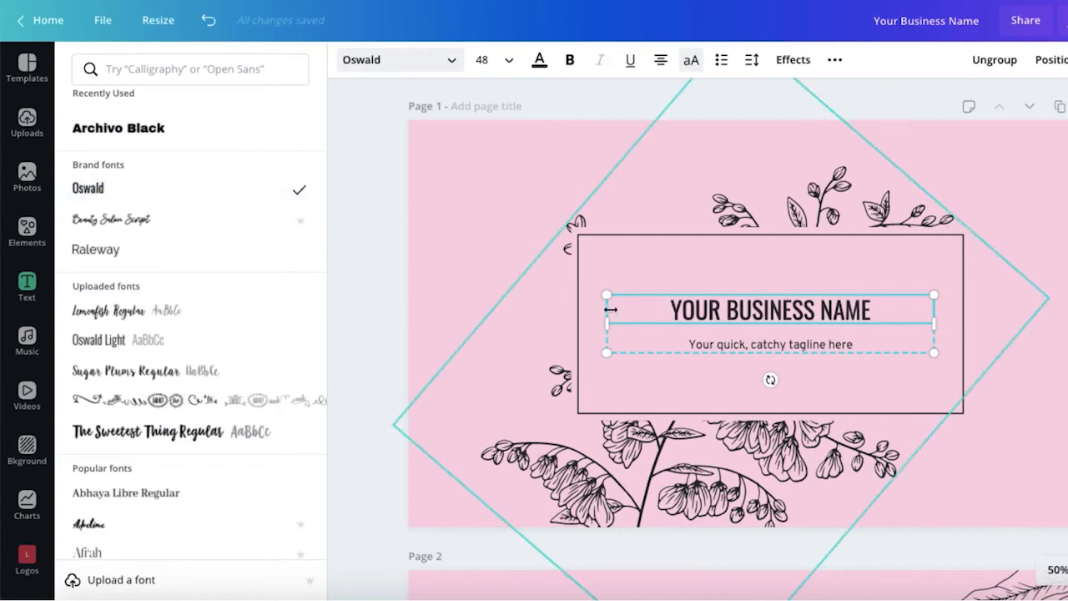
{"action": "left_click", "coordinate": [719, 351]}
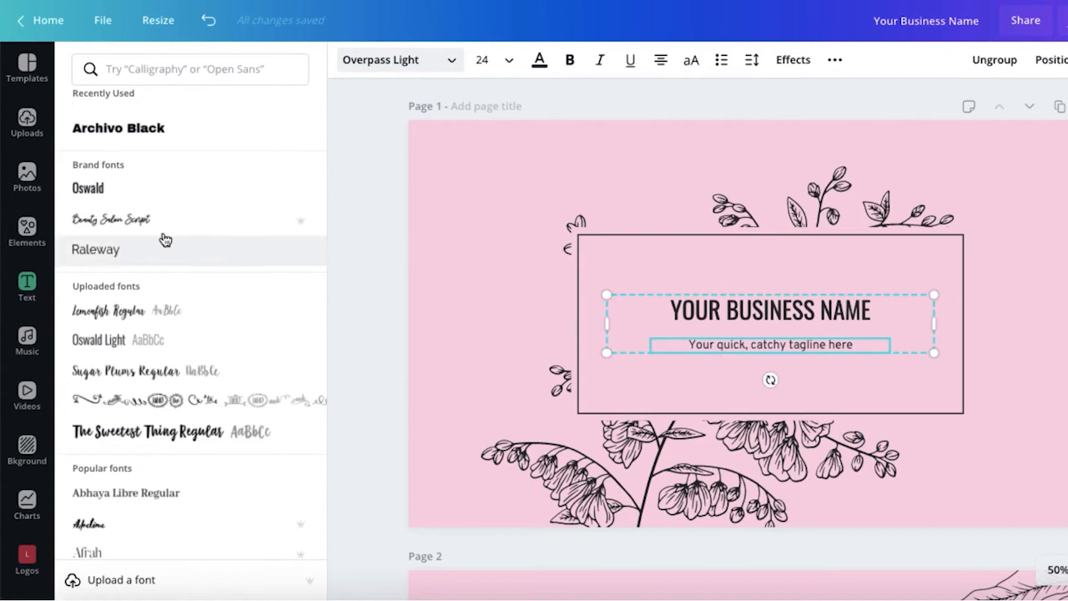
{"action": "left_click", "coordinate": [88, 231]}
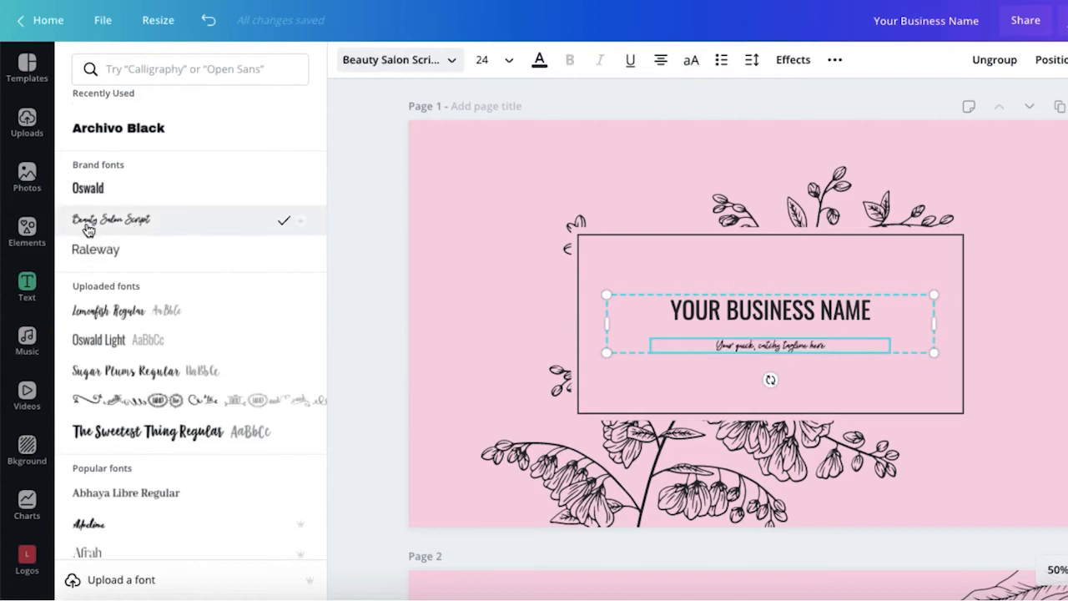
Step: Size the heading to 72 and the tagline to 48
{"action": "left_click", "coordinate": [606, 302]}
{"action": "left_click", "coordinate": [508, 60]}
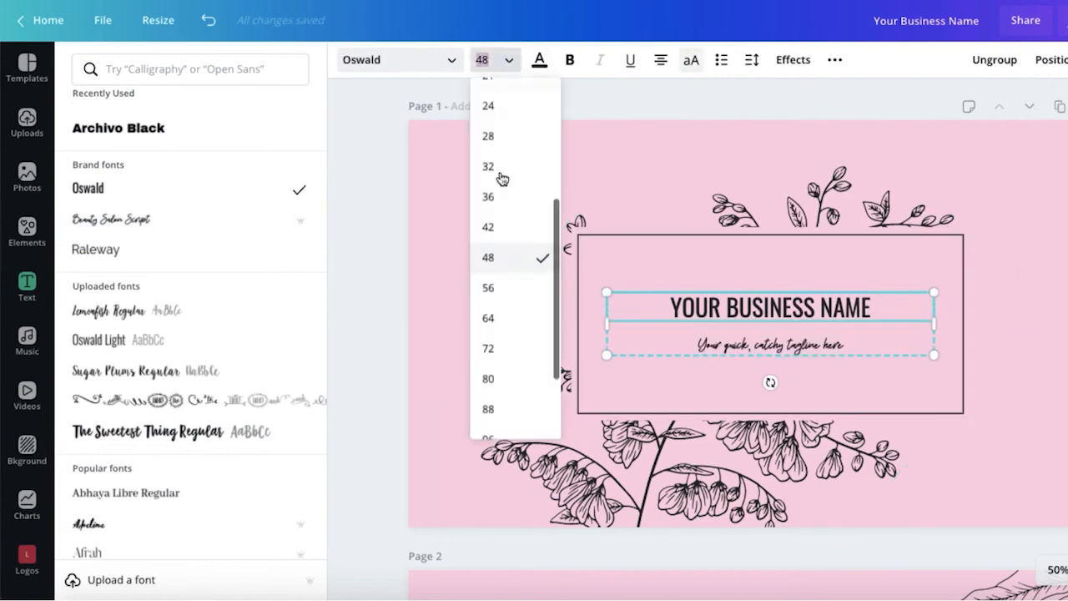
{"action": "left_click", "coordinate": [488, 351]}
{"action": "left_click", "coordinate": [751, 352]}
{"action": "left_click", "coordinate": [509, 60]}
{"action": "left_click", "coordinate": [488, 349]}
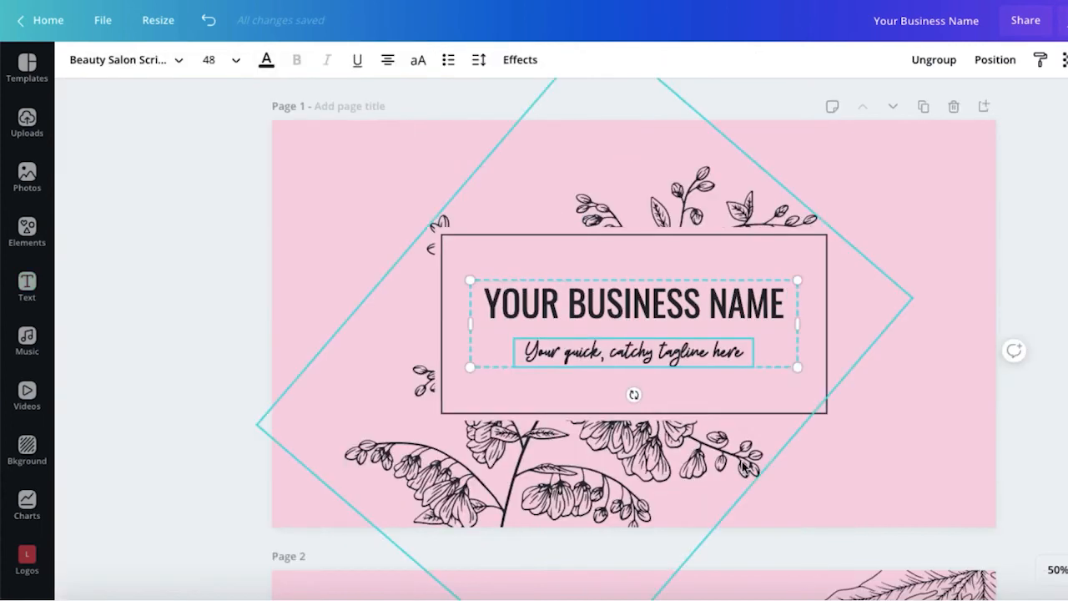
Step: Scroll down through the deck to page 3's Your Name slide
{"action": "scroll", "coordinate": [891, 446], "scroll_direction": "down", "scroll_amount": 5}
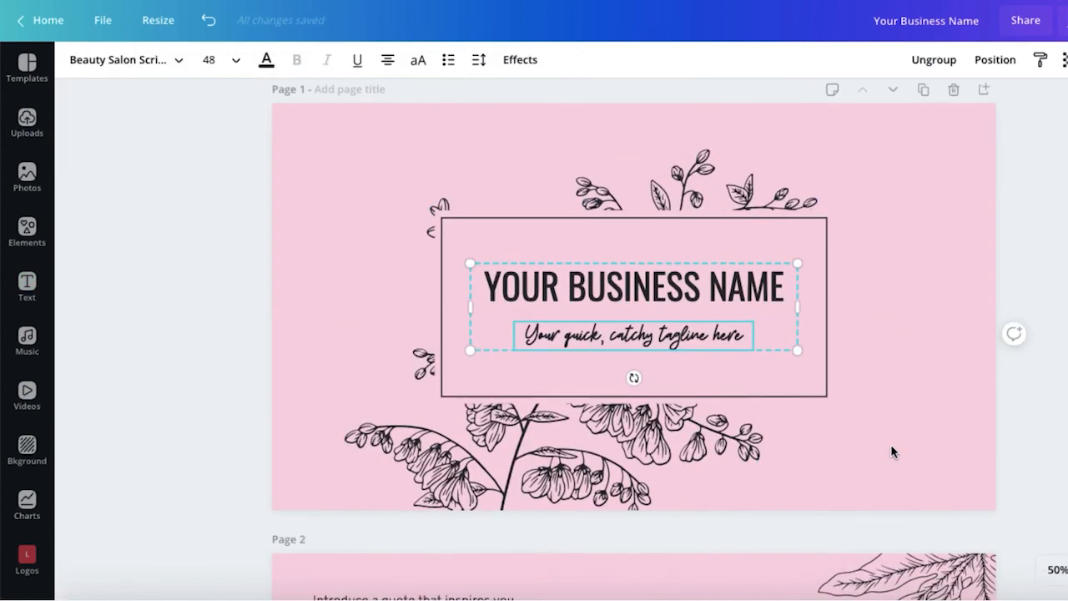
{"action": "scroll", "coordinate": [891, 450], "scroll_direction": "down", "scroll_amount": 4}
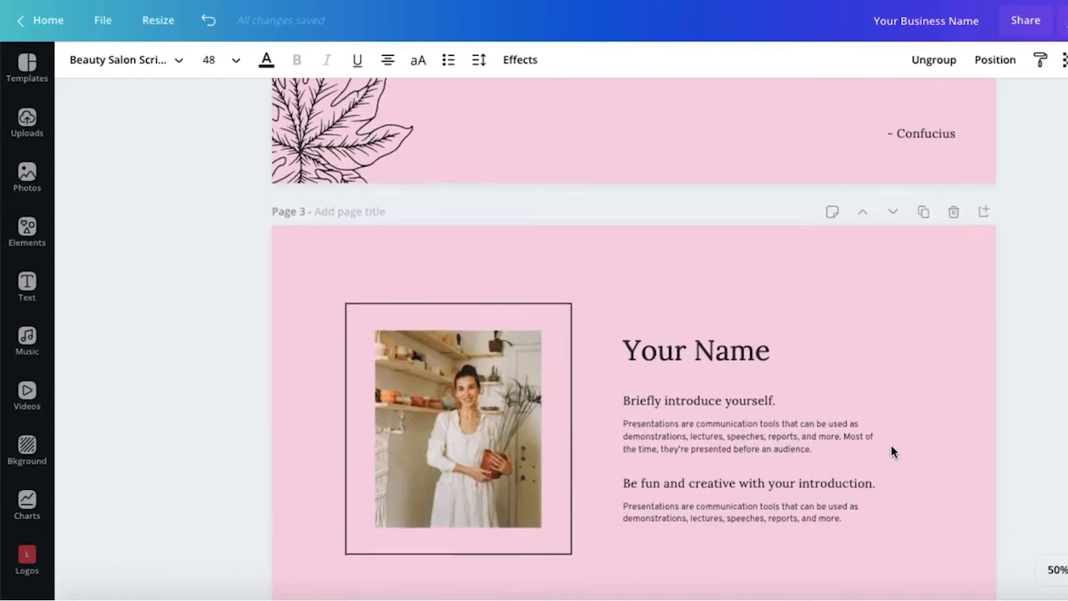
{"action": "scroll", "coordinate": [891, 450], "scroll_direction": "down", "scroll_amount": 5}
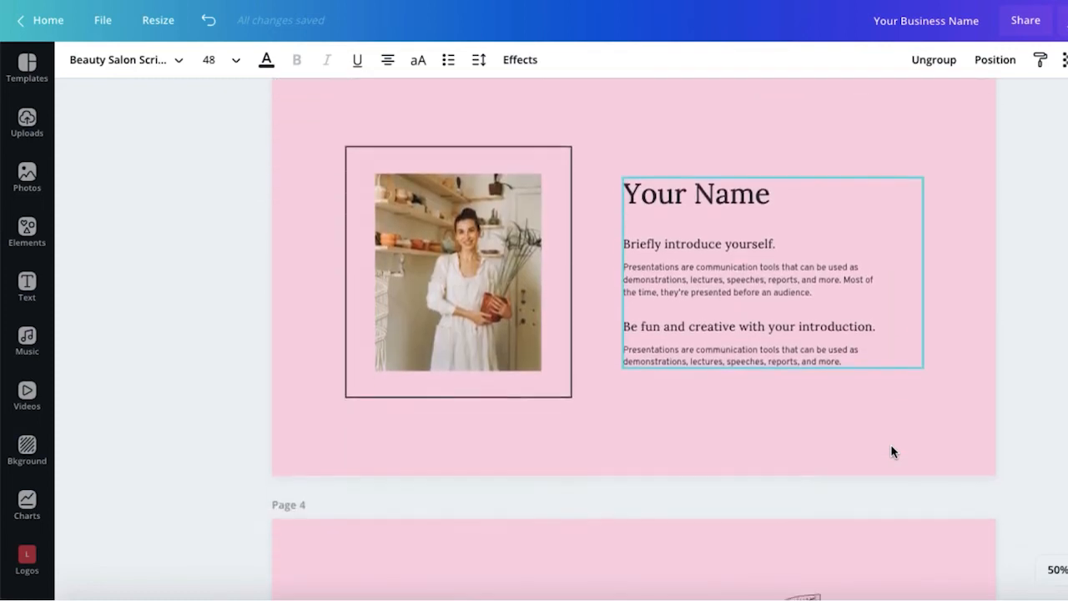
{"action": "scroll", "coordinate": [891, 451], "scroll_direction": "down", "scroll_amount": 10}
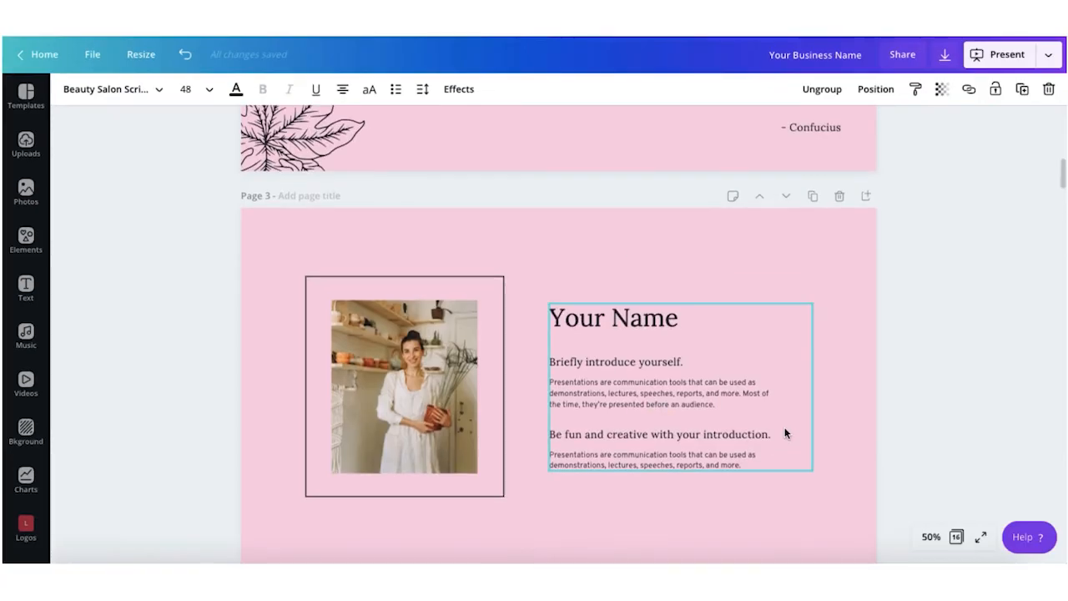
{"action": "scroll", "coordinate": [784, 433], "scroll_direction": "down", "scroll_amount": 2}
{"action": "scroll", "coordinate": [784, 432], "scroll_direction": "down", "scroll_amount": 10}
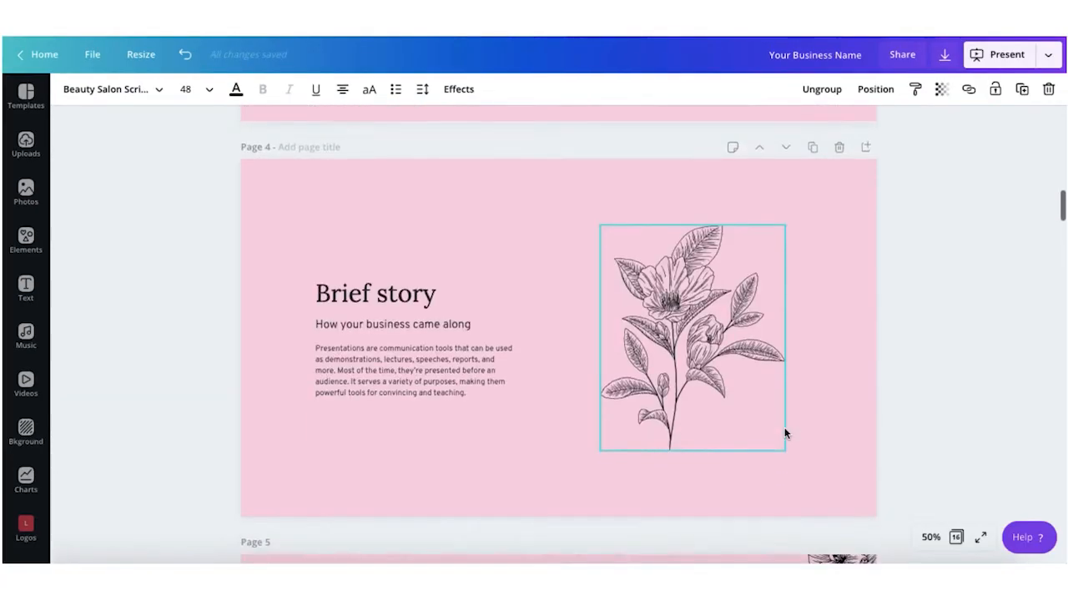
{"action": "scroll", "coordinate": [785, 433], "scroll_direction": "down", "scroll_amount": 4}
{"action": "scroll", "coordinate": [786, 429], "scroll_direction": "up", "scroll_amount": 2}
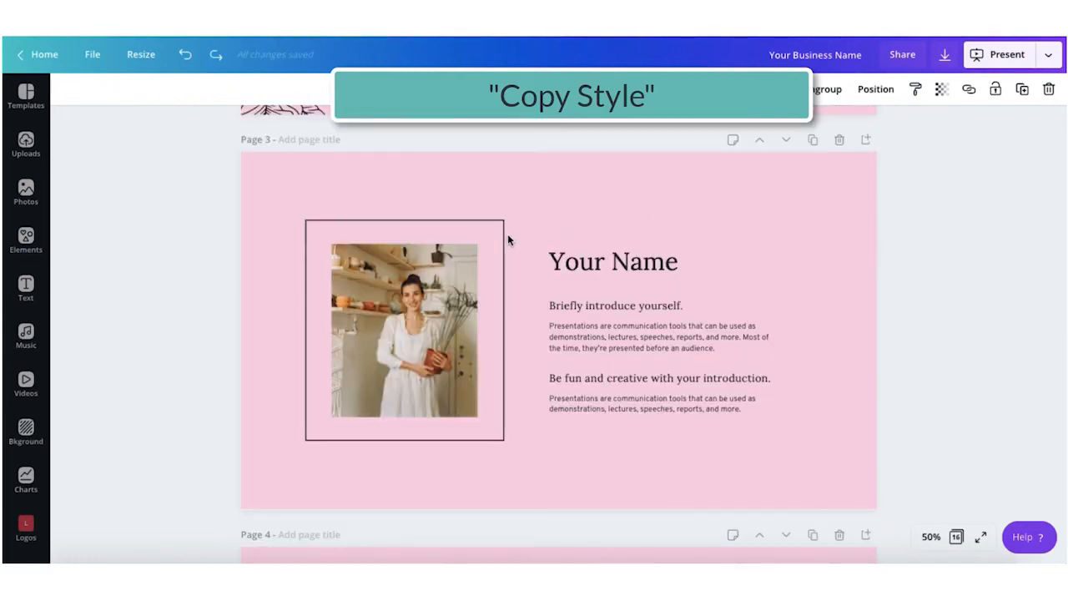
{"action": "scroll", "coordinate": [507, 237], "scroll_direction": "down", "scroll_amount": 5}
{"action": "scroll", "coordinate": [507, 240], "scroll_direction": "down", "scroll_amount": 5}
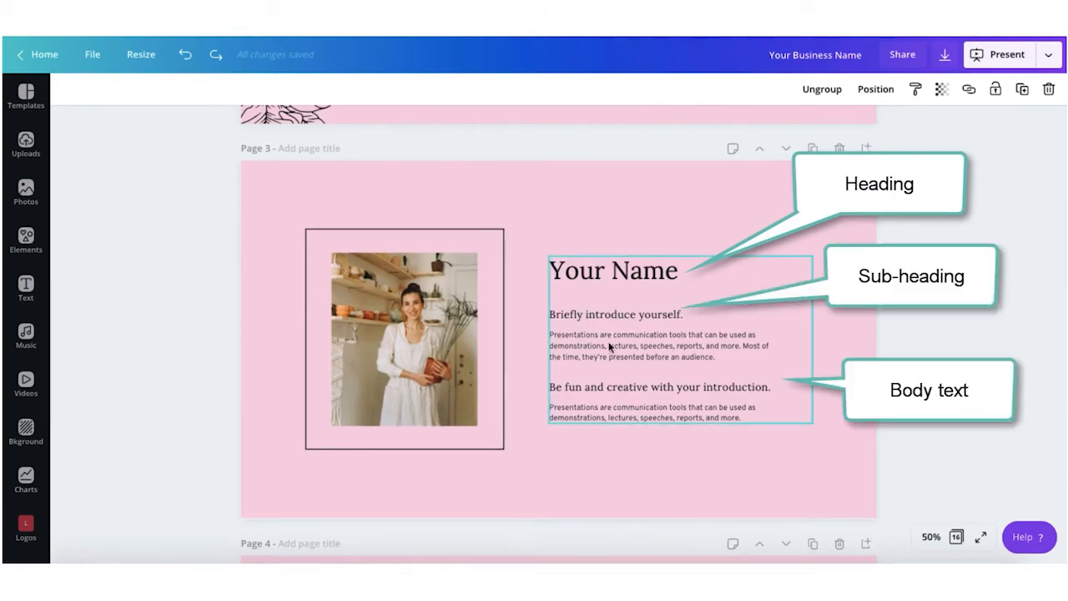
Step: Set page 3's Your Name heading to Oswald
{"action": "left_click", "coordinate": [569, 274]}
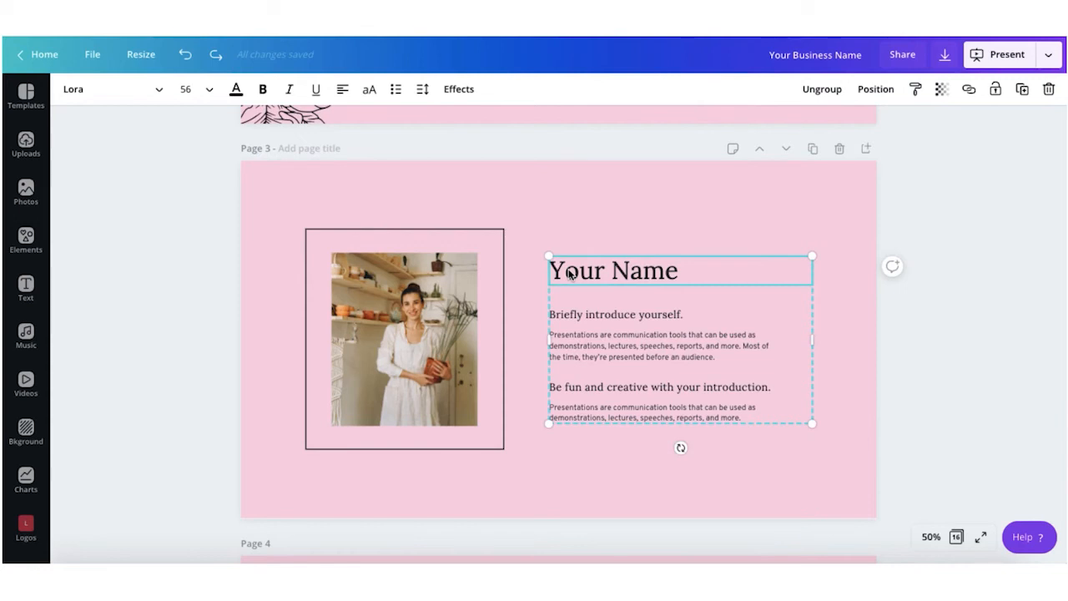
{"action": "left_click", "coordinate": [579, 234]}
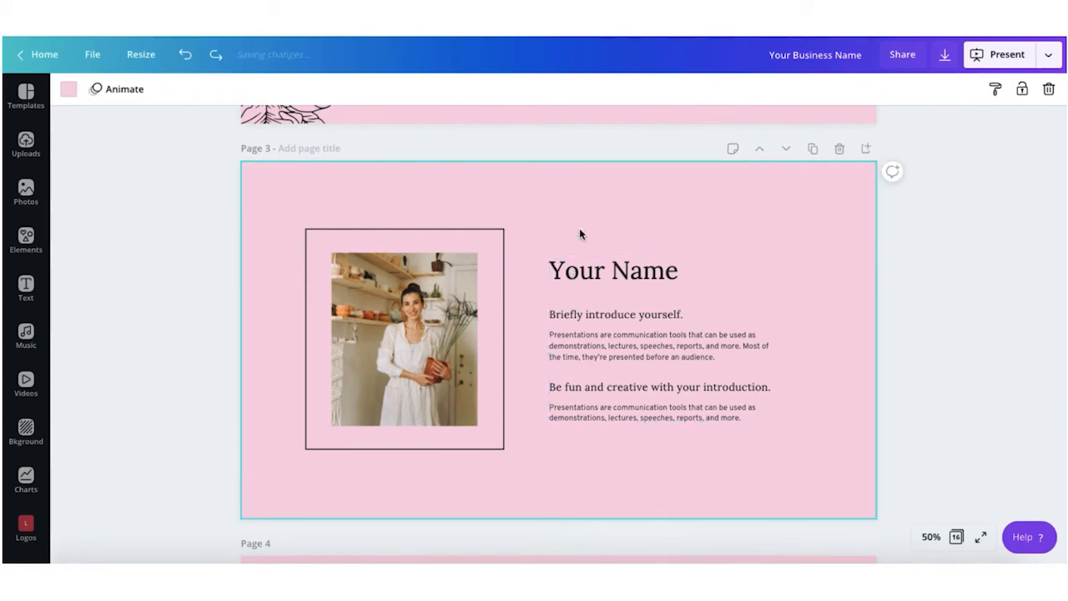
{"action": "left_click", "coordinate": [574, 275]}
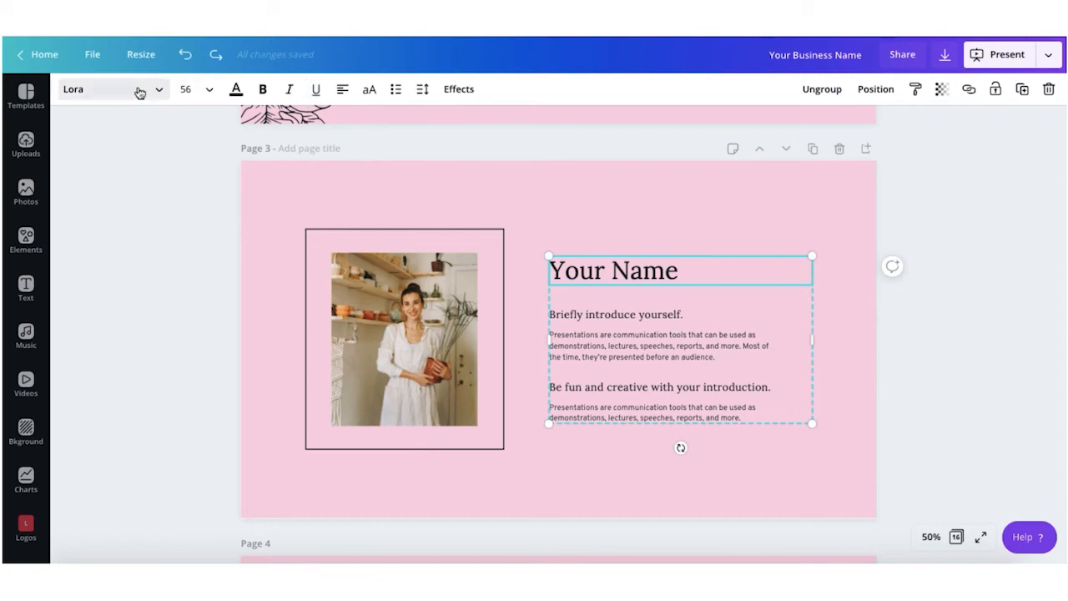
{"action": "left_click", "coordinate": [134, 89]}
{"action": "left_click", "coordinate": [125, 150]}
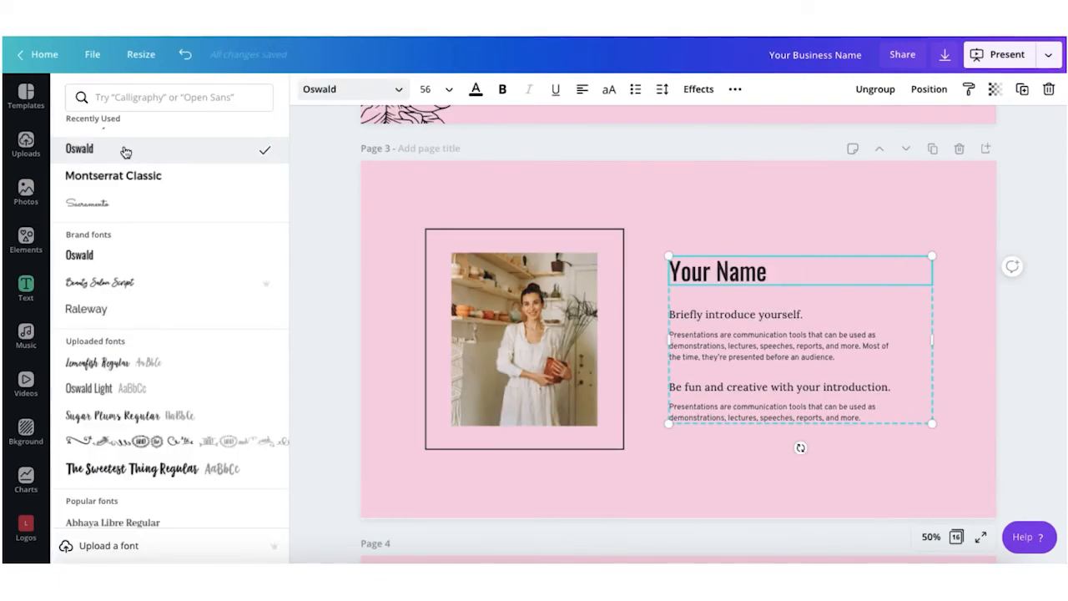
Step: Set the intro line and Be fun and creative to Beauty Salon Script, body text to Raleway
{"action": "left_click", "coordinate": [687, 317]}
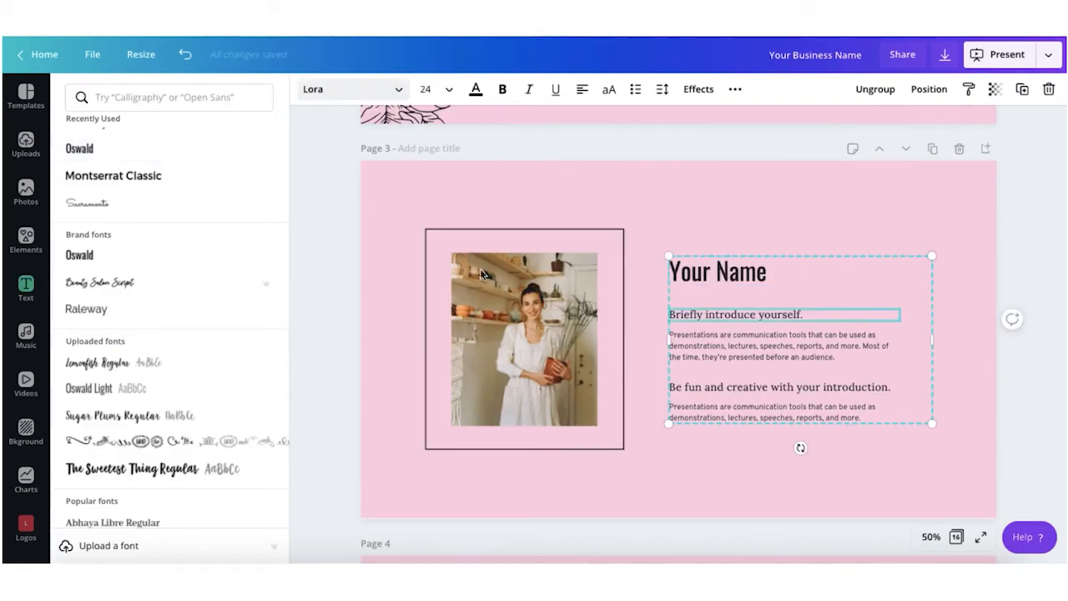
{"action": "left_click", "coordinate": [121, 311]}
{"action": "left_click", "coordinate": [119, 286]}
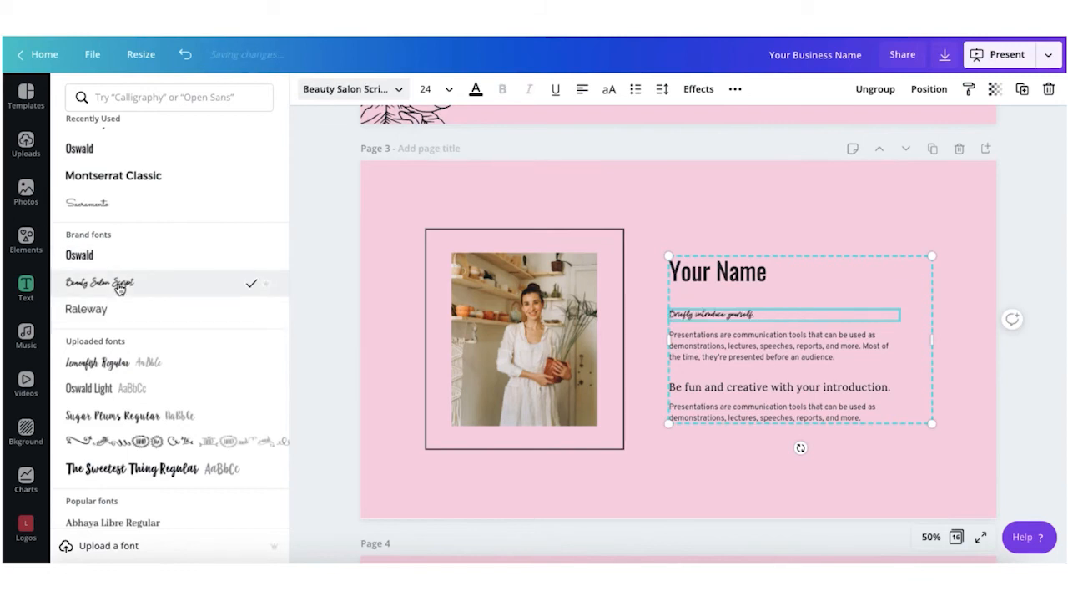
{"action": "left_click", "coordinate": [712, 350]}
{"action": "left_click", "coordinate": [109, 311]}
{"action": "left_click", "coordinate": [724, 386]}
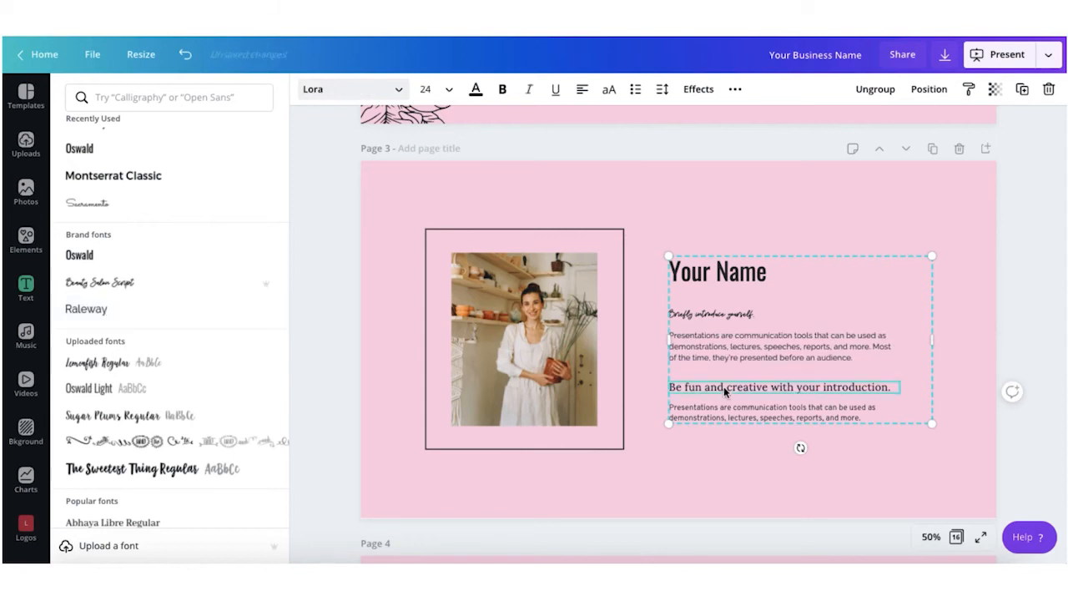
{"action": "left_click", "coordinate": [108, 282]}
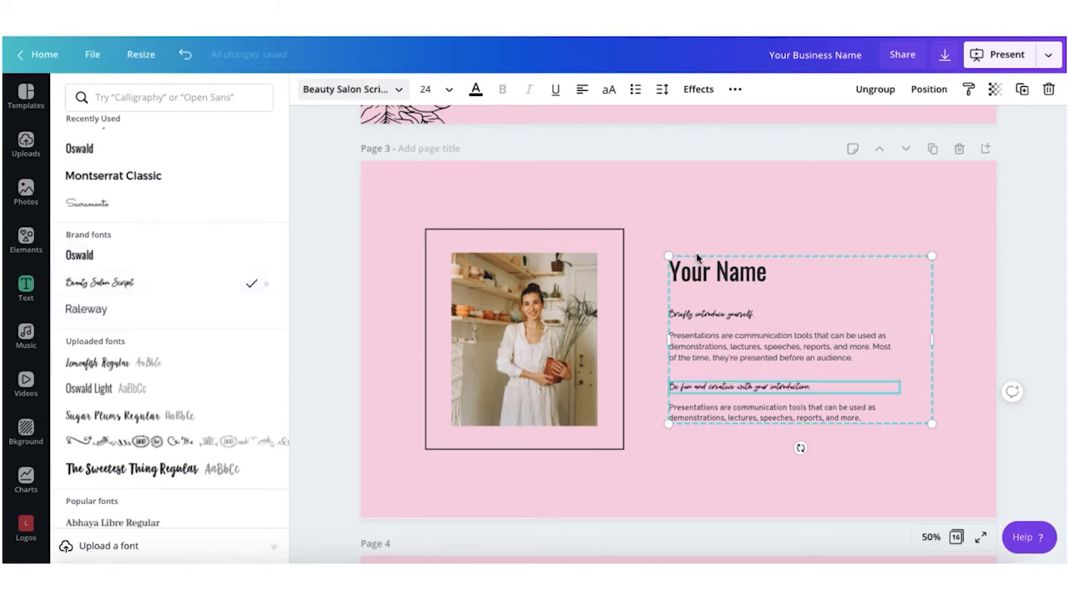
Step: Nudge the text group slightly left and reselect the whole group
{"action": "left_click_drag", "start_coordinate": [907, 355], "coordinate": [897, 356]}
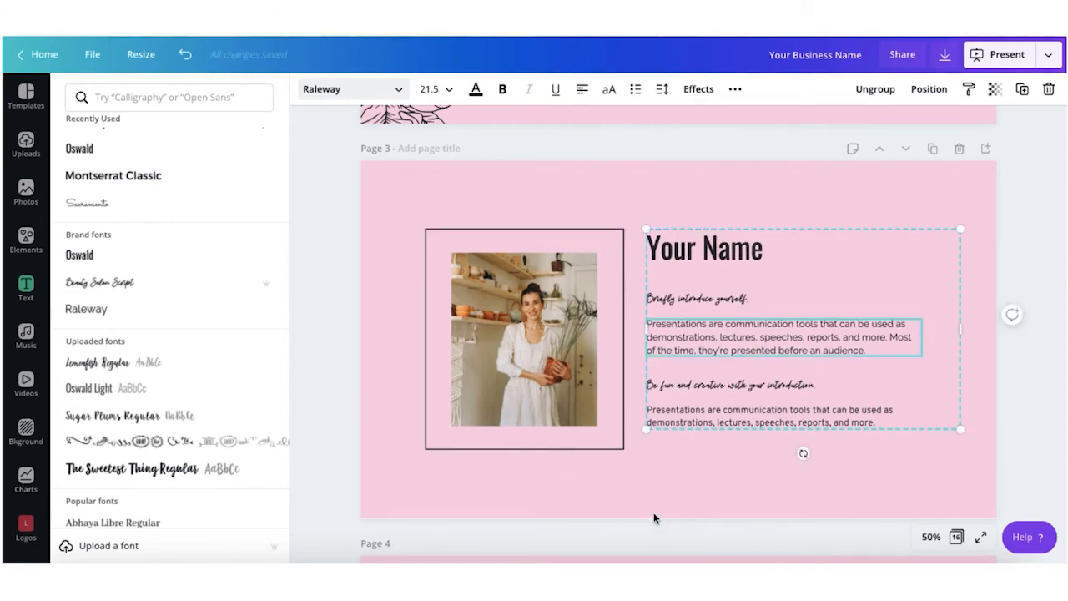
{"action": "scroll", "coordinate": [654, 517], "scroll_direction": "down", "scroll_amount": 1}
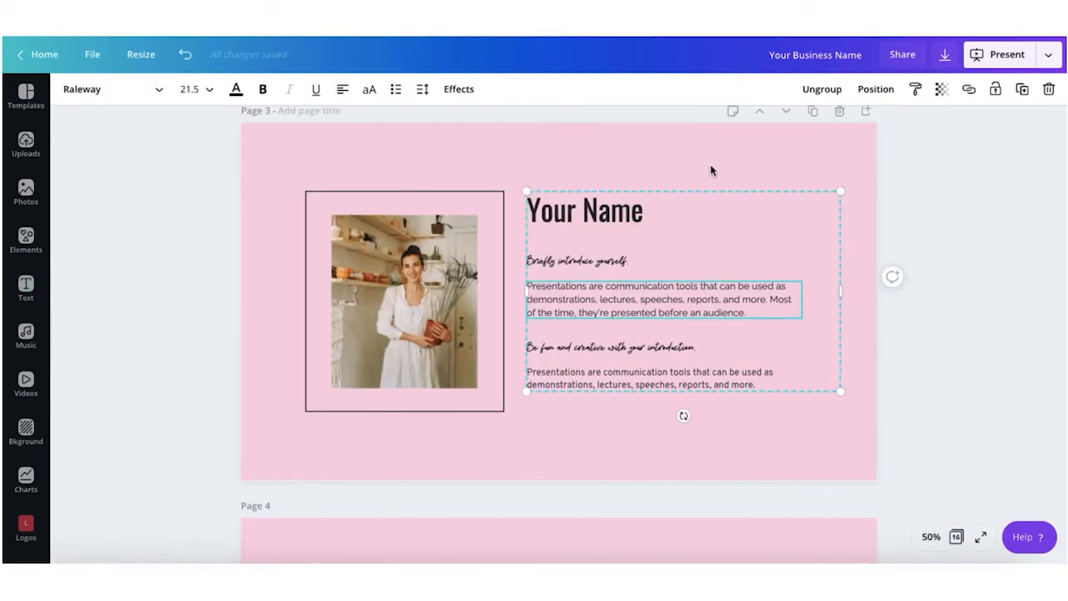
{"action": "left_click", "coordinate": [709, 166]}
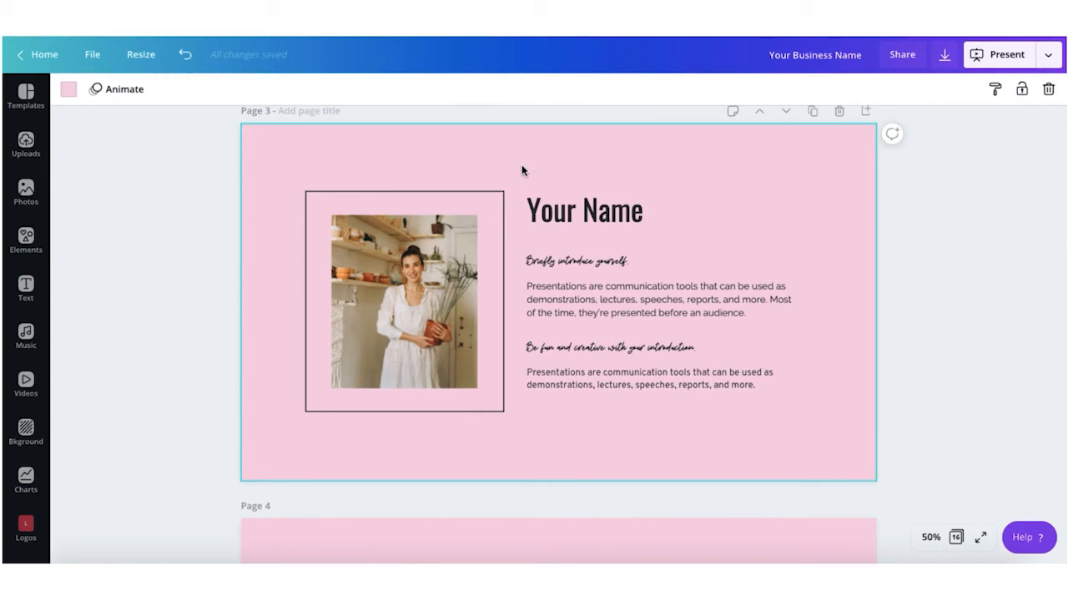
{"action": "left_click_drag", "start_coordinate": [522, 164], "coordinate": [792, 421]}
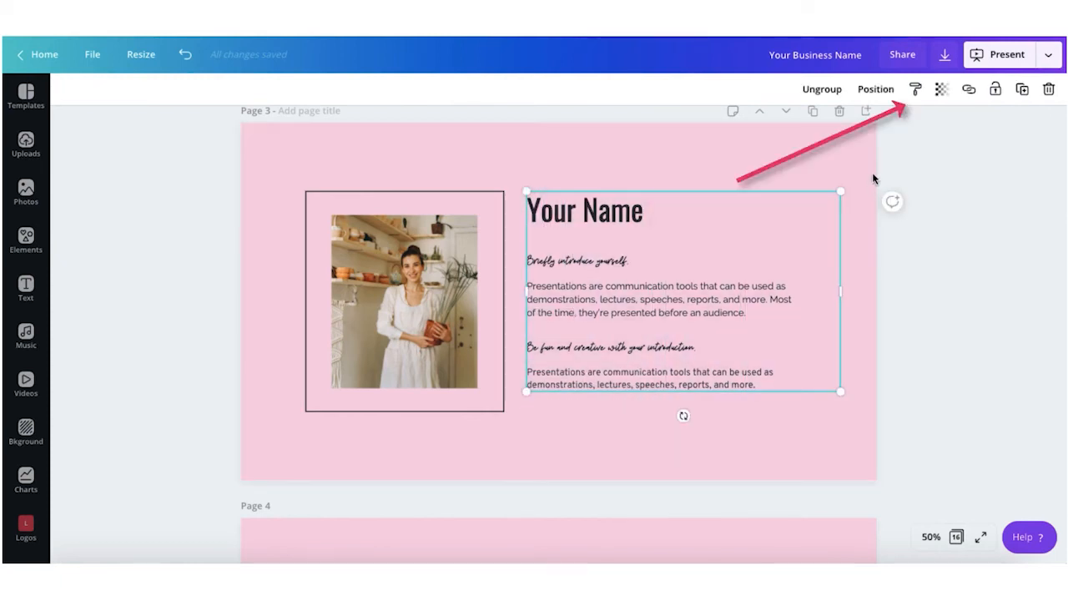
Step: Copy page 3's text group styling onto page 4's Brief story text
{"action": "left_click", "coordinate": [916, 90]}
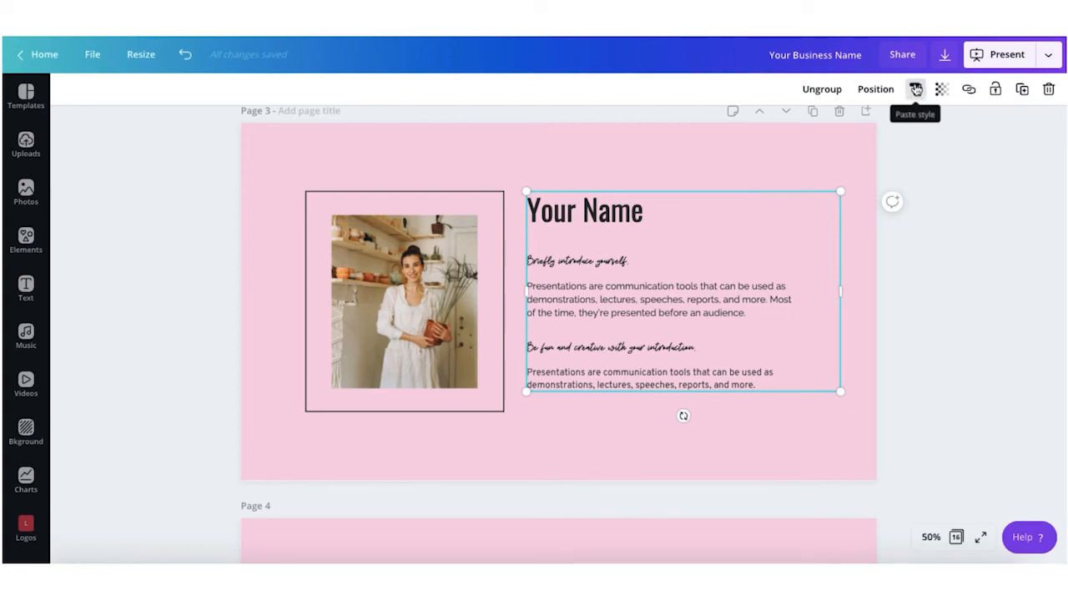
{"action": "left_click", "coordinate": [913, 89]}
{"action": "scroll", "coordinate": [739, 153], "scroll_direction": "down", "scroll_amount": 3}
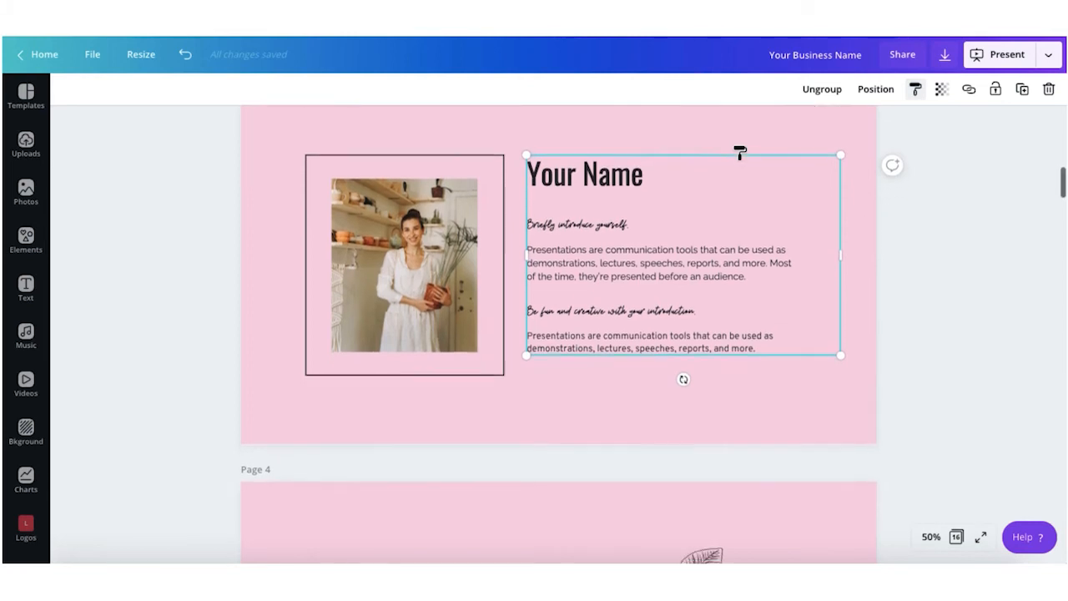
{"action": "scroll", "coordinate": [740, 153], "scroll_direction": "down", "scroll_amount": 5}
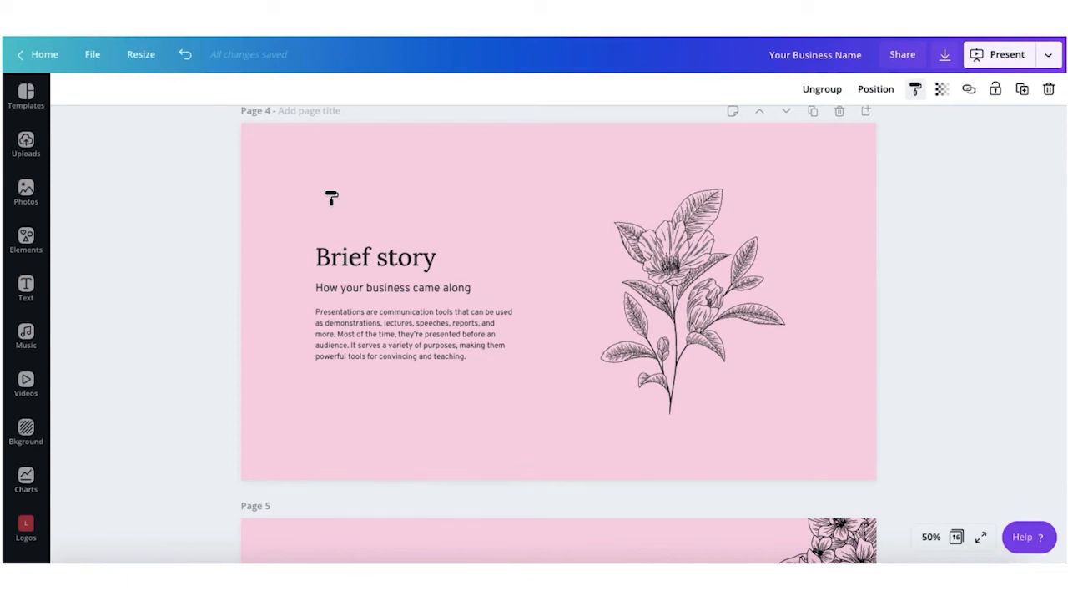
{"action": "mouse_move", "coordinate": [332, 198]}
{"action": "left_mouse_down"}
{"action": "mouse_move", "coordinate": [331, 284]}
{"action": "mouse_move", "coordinate": [360, 343]}
{"action": "mouse_move", "coordinate": [378, 363]}
{"action": "mouse_move", "coordinate": [490, 403]}
{"action": "left_mouse_up"}
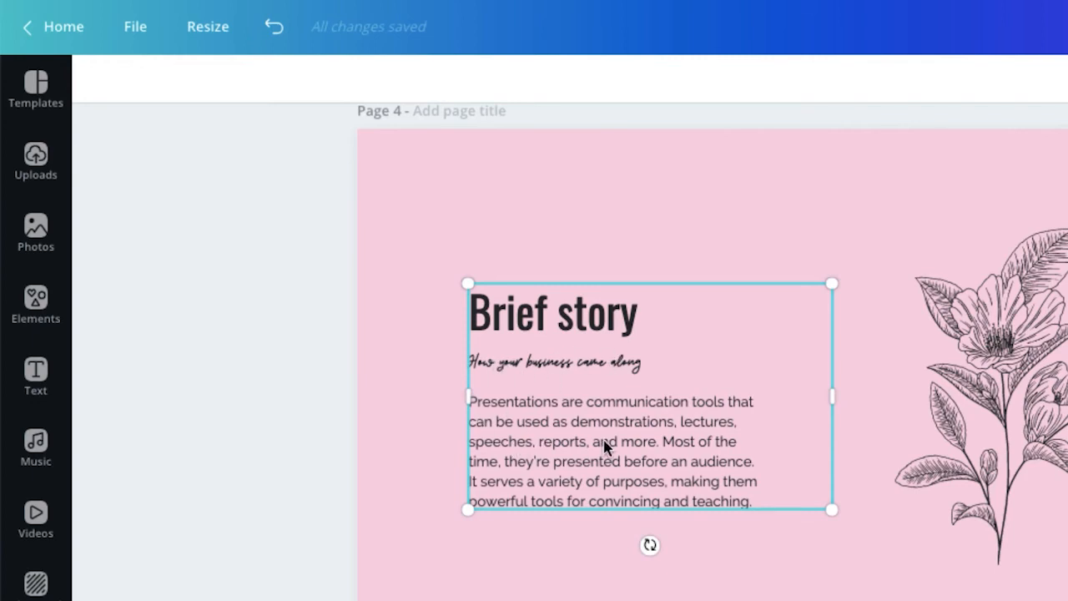
Step: Copy the Brief story text styling onto the Product 1 text group
{"action": "scroll", "coordinate": [605, 446], "scroll_direction": "down", "scroll_amount": 1}
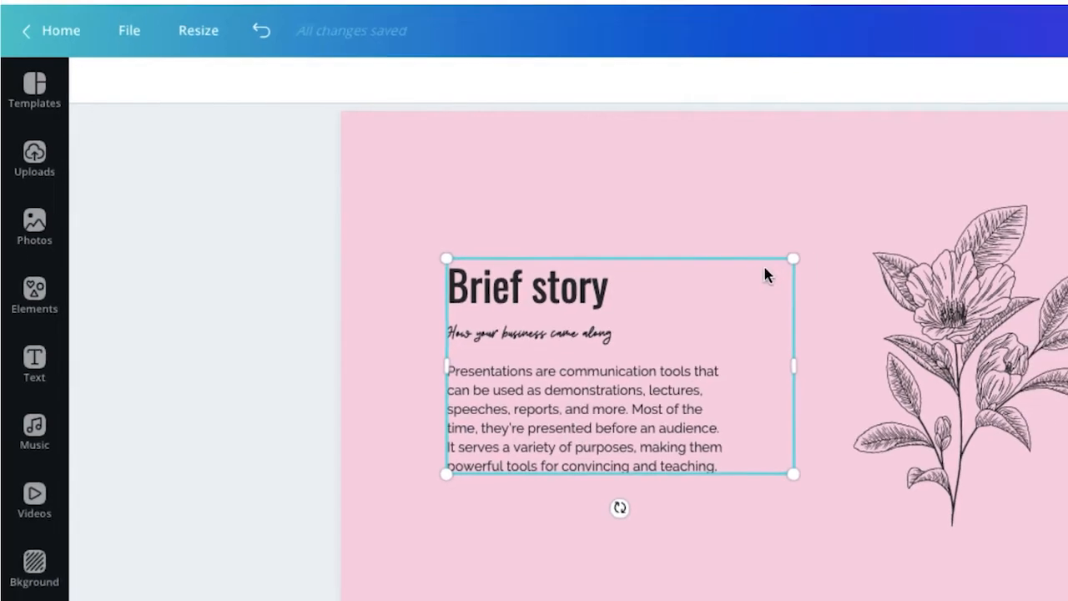
{"action": "left_click", "coordinate": [468, 222]}
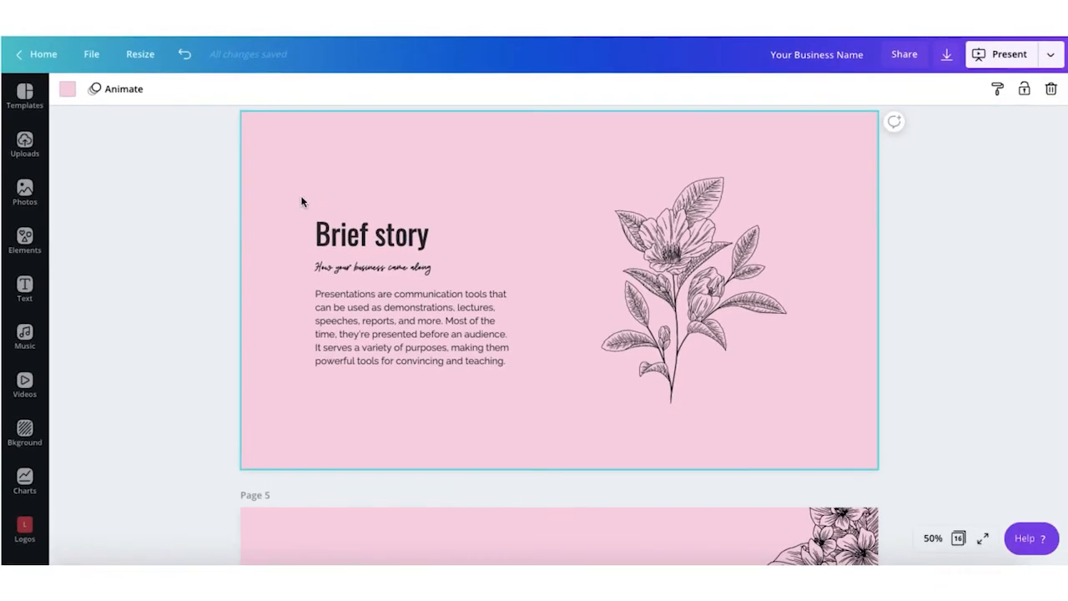
{"action": "left_click_drag", "start_coordinate": [301, 198], "coordinate": [457, 383]}
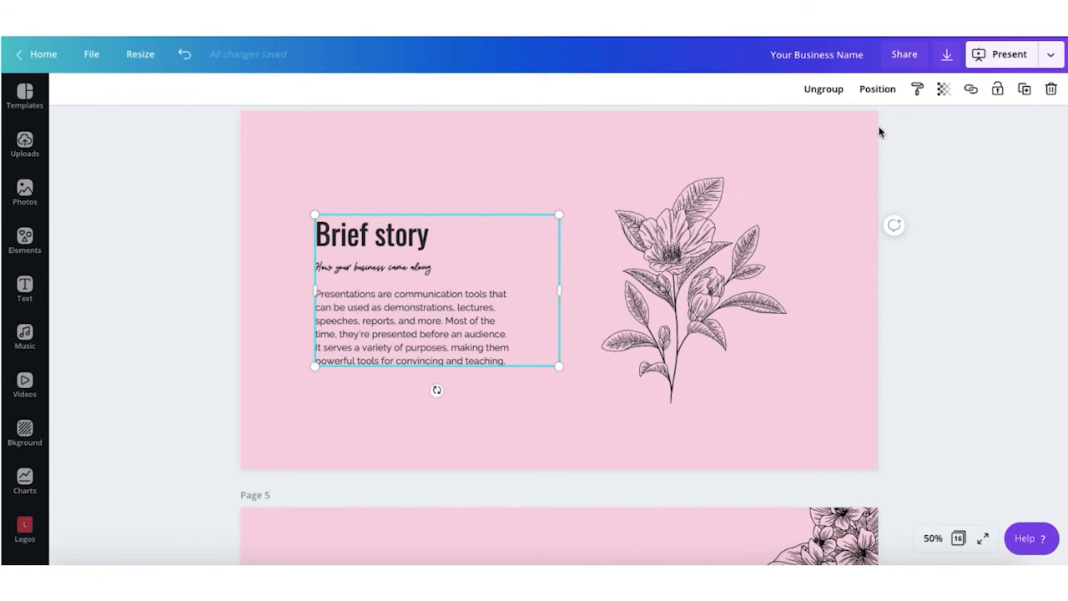
{"action": "left_click", "coordinate": [917, 92]}
{"action": "scroll", "coordinate": [584, 276], "scroll_direction": "down", "scroll_amount": 5}
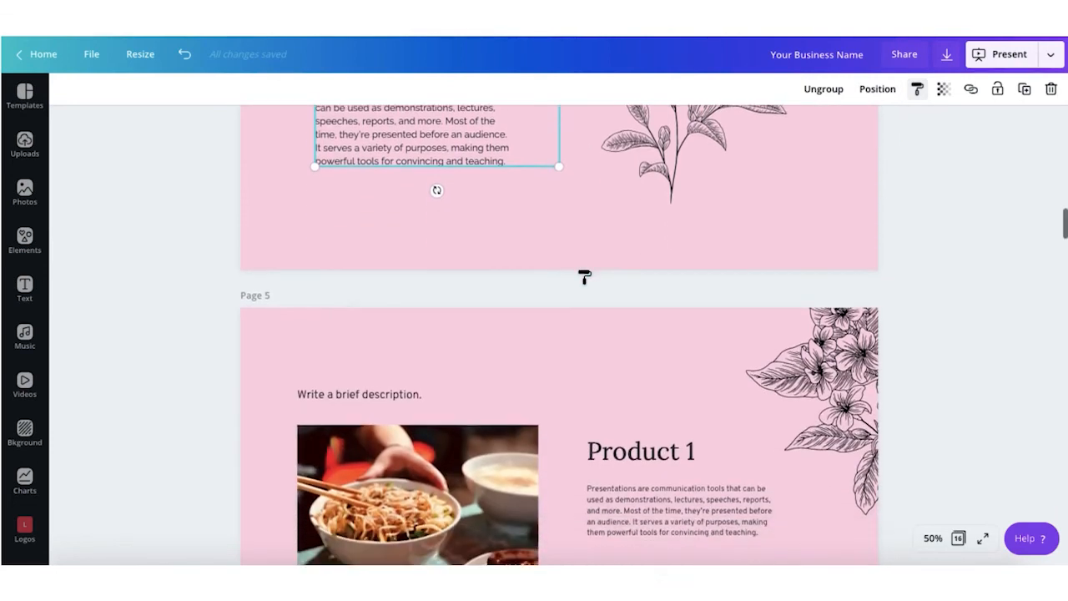
{"action": "scroll", "coordinate": [585, 276], "scroll_direction": "down", "scroll_amount": 3}
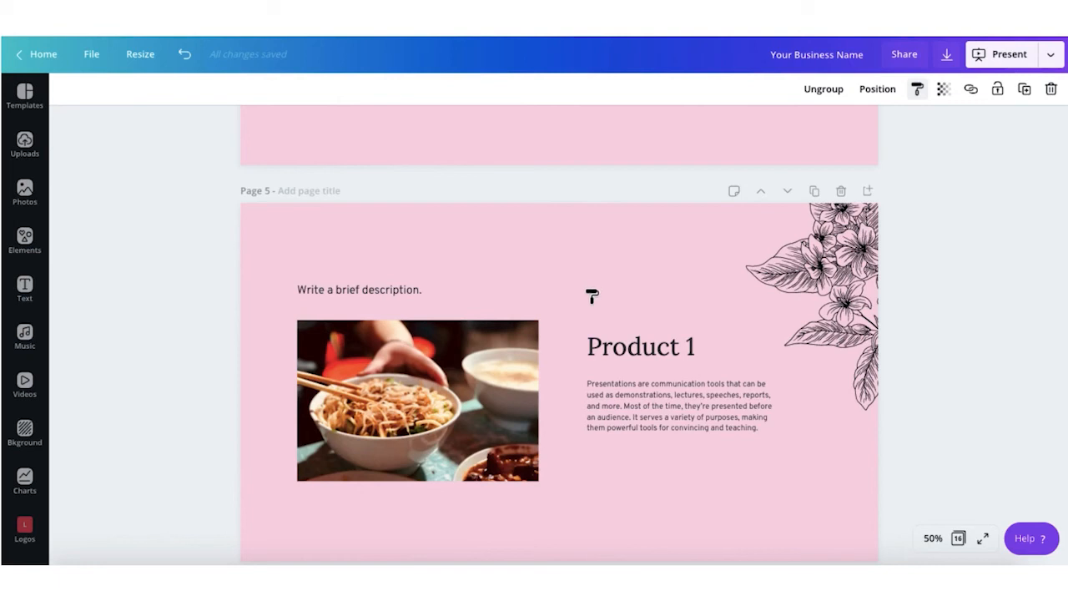
{"action": "left_click_drag", "start_coordinate": [592, 297], "coordinate": [726, 455]}
{"action": "left_click", "coordinate": [686, 474]}
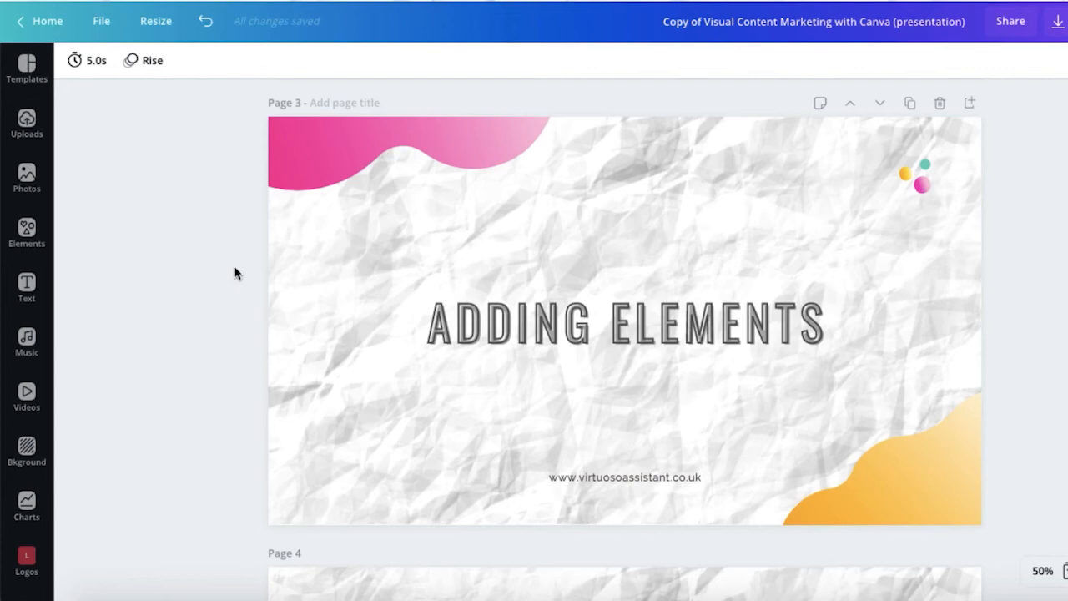
Step: Browse the categories in the Elements library
{"action": "left_click", "coordinate": [27, 232]}
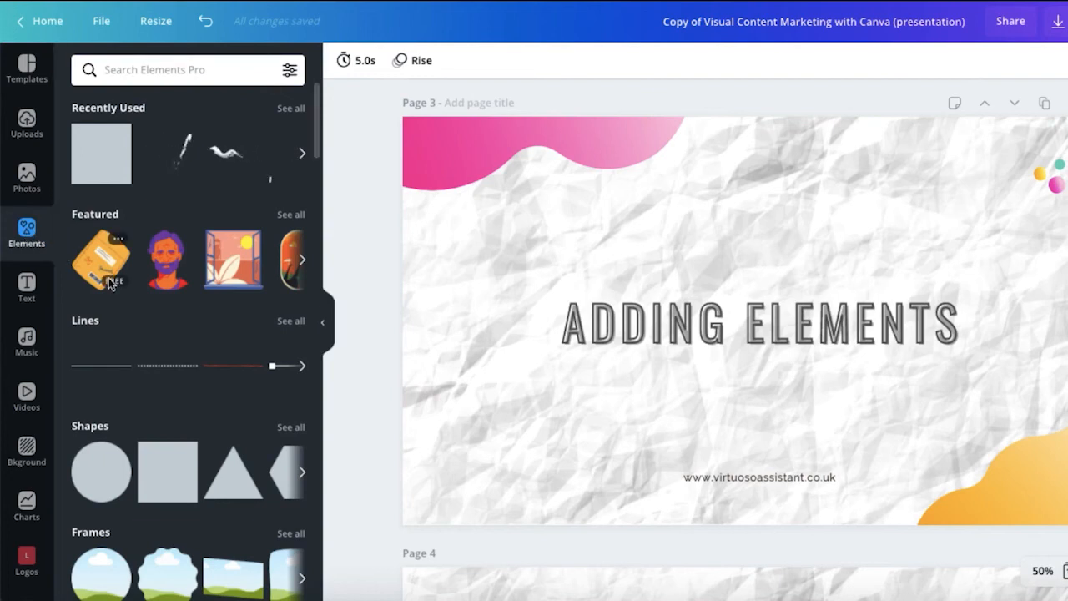
{"action": "scroll", "coordinate": [109, 284], "scroll_direction": "down", "scroll_amount": 5}
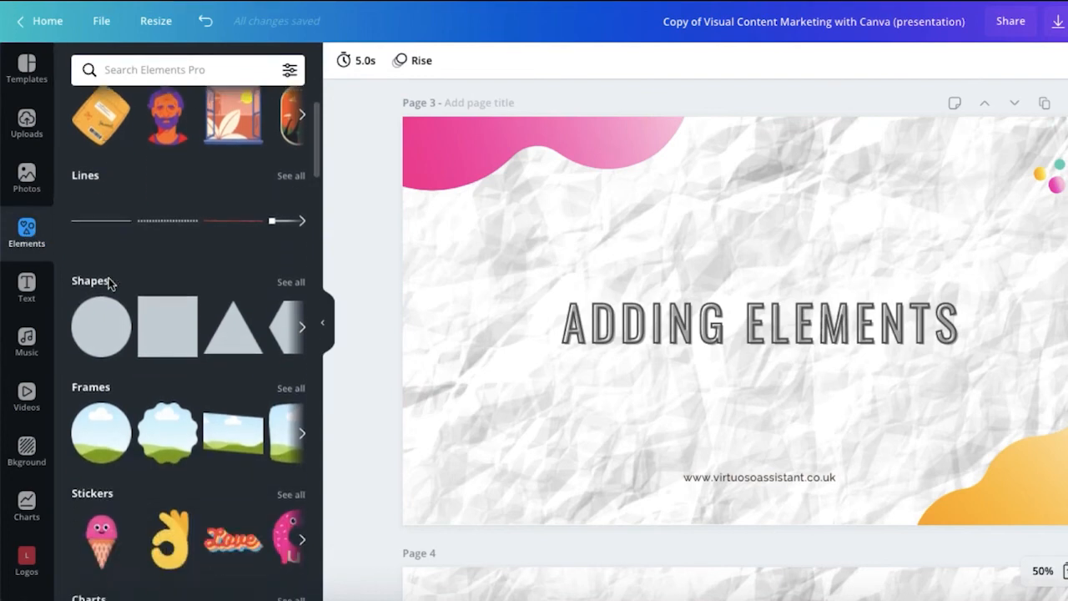
{"action": "scroll", "coordinate": [109, 284], "scroll_direction": "down", "scroll_amount": 1}
{"action": "scroll", "coordinate": [108, 284], "scroll_direction": "down", "scroll_amount": 2}
{"action": "scroll", "coordinate": [109, 284], "scroll_direction": "up", "scroll_amount": 2}
{"action": "scroll", "coordinate": [110, 286], "scroll_direction": "up", "scroll_amount": 1}
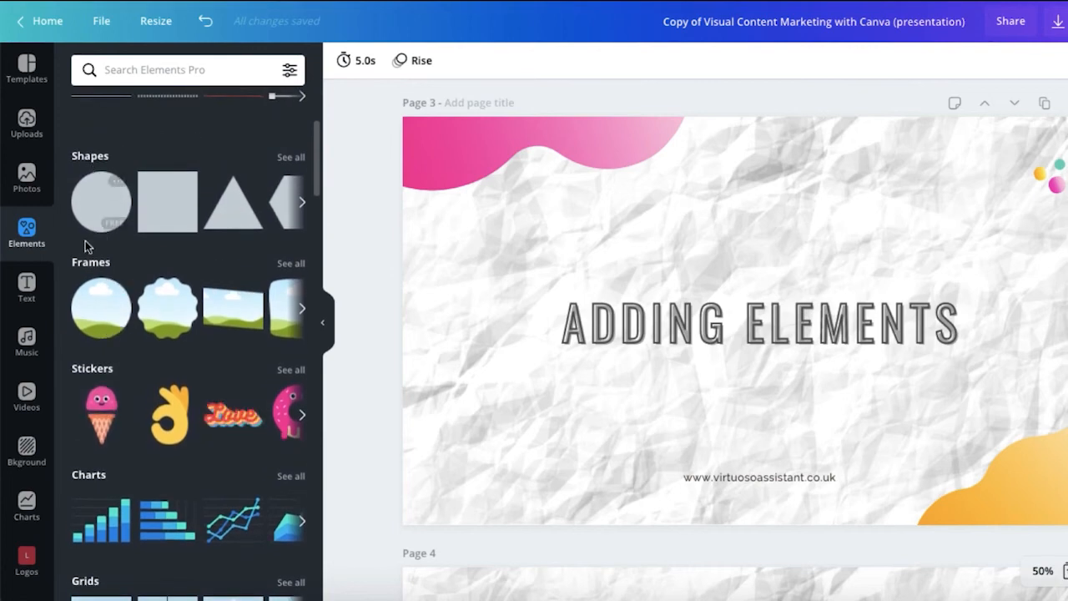
{"action": "scroll", "coordinate": [88, 367], "scroll_direction": "down", "scroll_amount": 3}
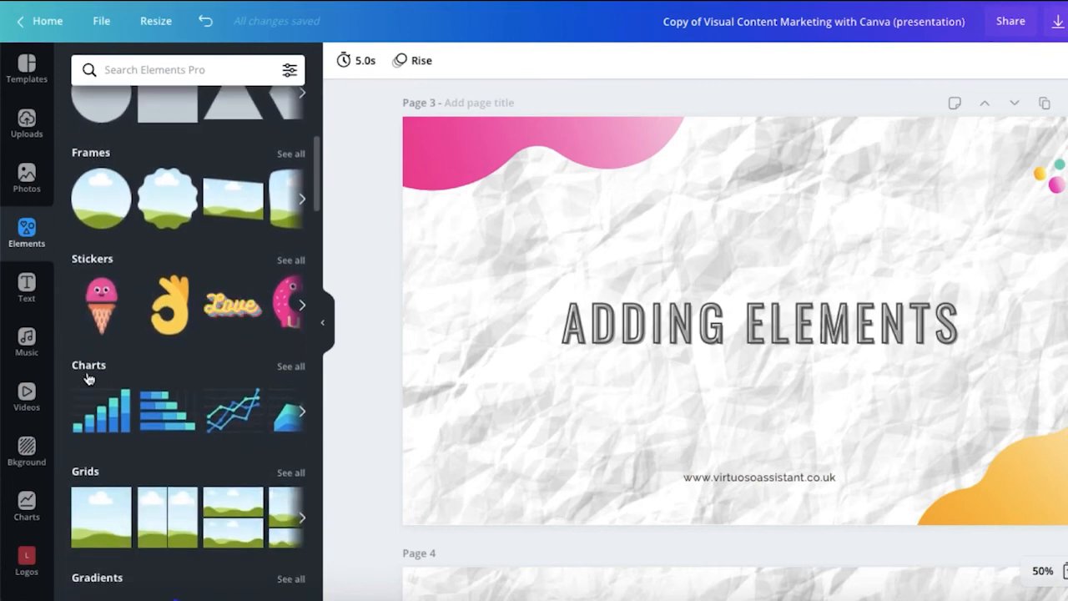
{"action": "scroll", "coordinate": [109, 374], "scroll_direction": "down", "scroll_amount": 3}
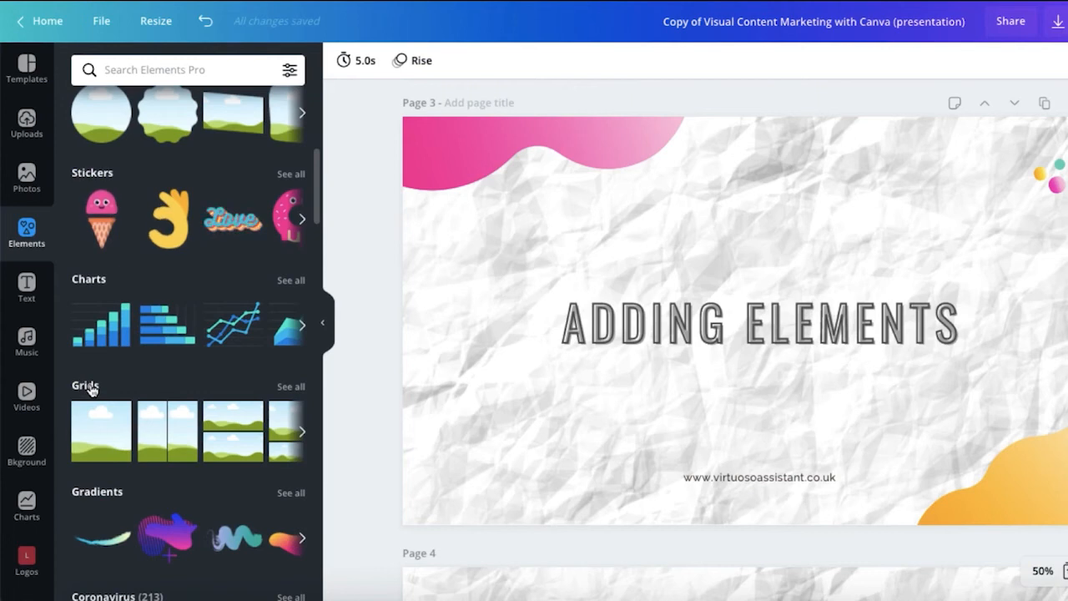
{"action": "scroll", "coordinate": [96, 368], "scroll_direction": "down", "scroll_amount": 4}
{"action": "scroll", "coordinate": [89, 353], "scroll_direction": "up", "scroll_amount": 7}
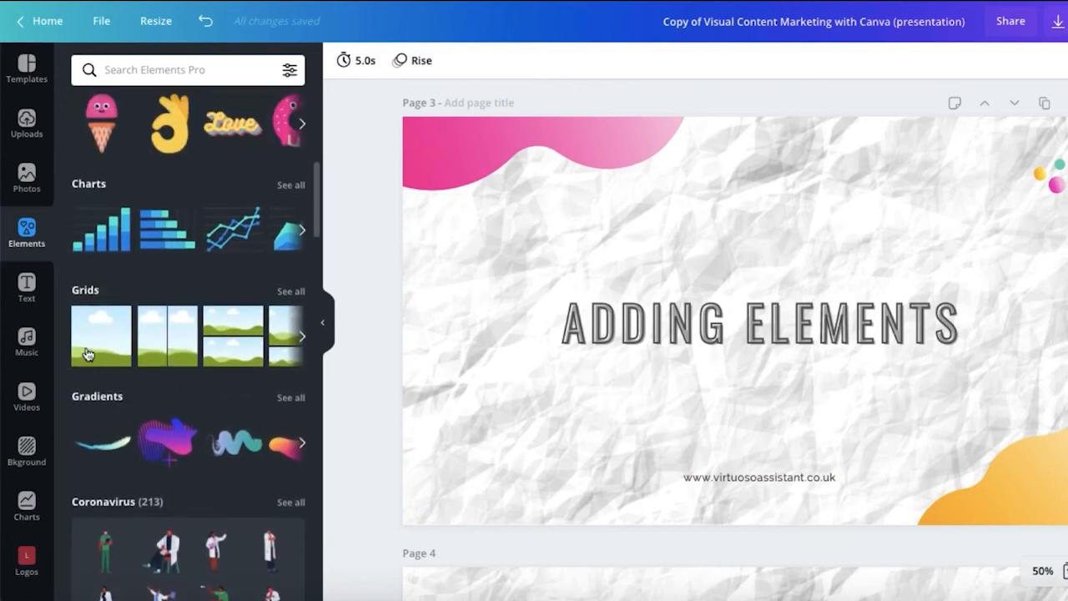
{"action": "scroll", "coordinate": [89, 353], "scroll_direction": "up", "scroll_amount": 1}
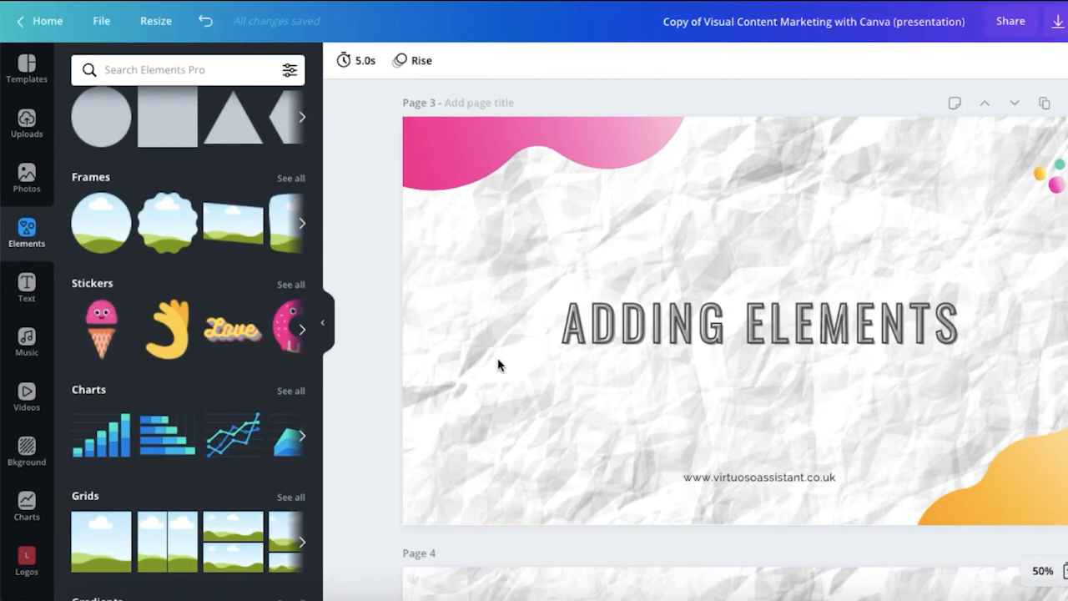
{"action": "scroll", "coordinate": [498, 362], "scroll_direction": "down", "scroll_amount": 1}
{"action": "scroll", "coordinate": [498, 364], "scroll_direction": "down", "scroll_amount": 4}
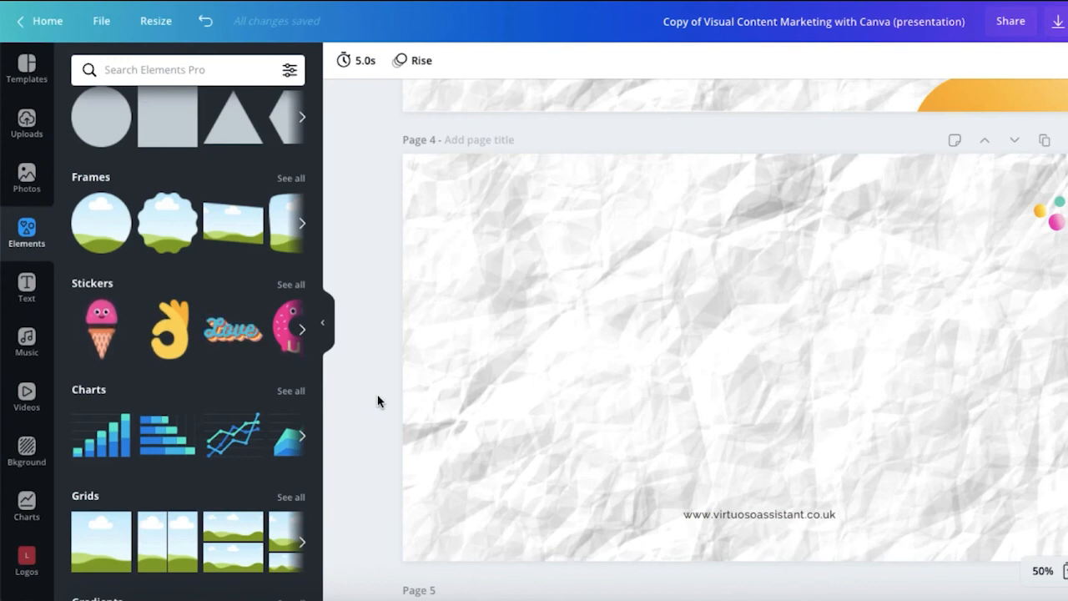
Step: Show all chart elements and scroll to the pie and donut charts
{"action": "left_click", "coordinate": [89, 397]}
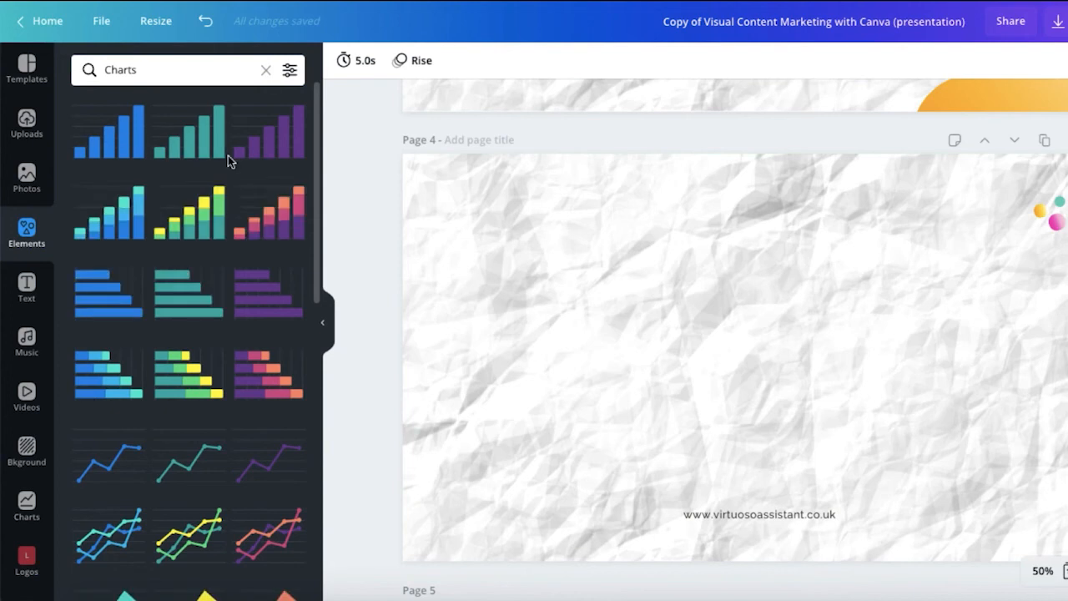
{"action": "scroll", "coordinate": [228, 155], "scroll_direction": "down", "scroll_amount": 2}
{"action": "scroll", "coordinate": [228, 155], "scroll_direction": "down", "scroll_amount": 5}
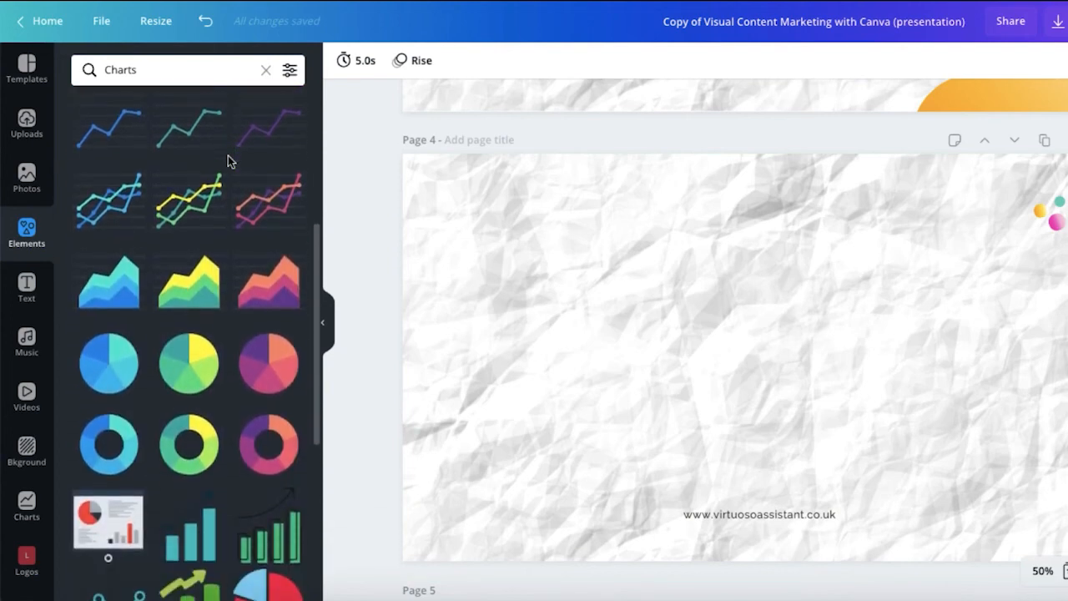
{"action": "scroll", "coordinate": [228, 158], "scroll_direction": "up", "scroll_amount": 2}
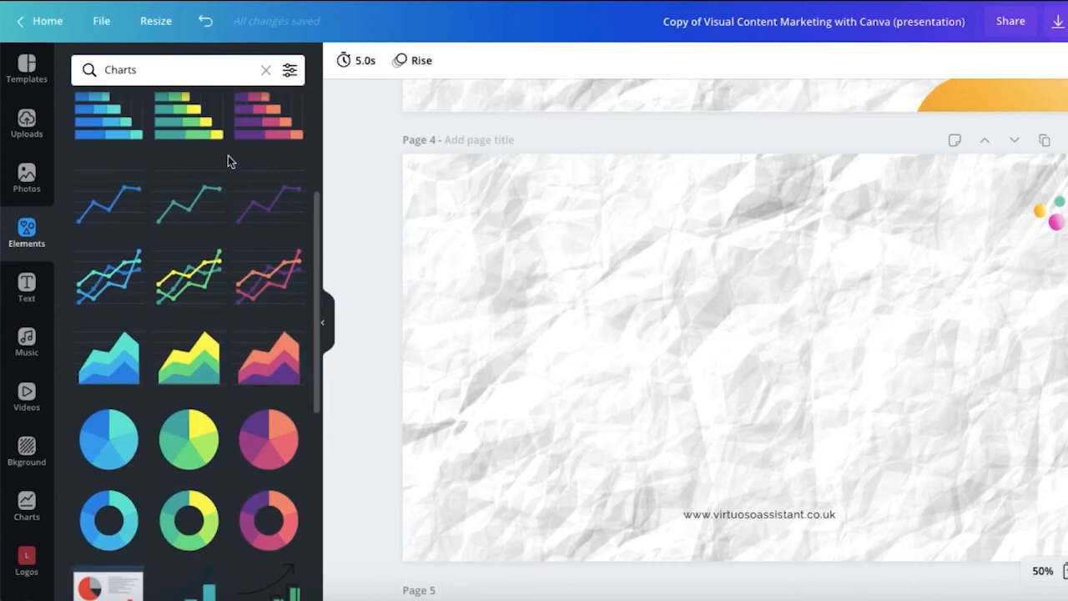
Step: Add a pie chart to page 4 and recolour it with the teal Secondary Brand colour
{"action": "left_click", "coordinate": [256, 429]}
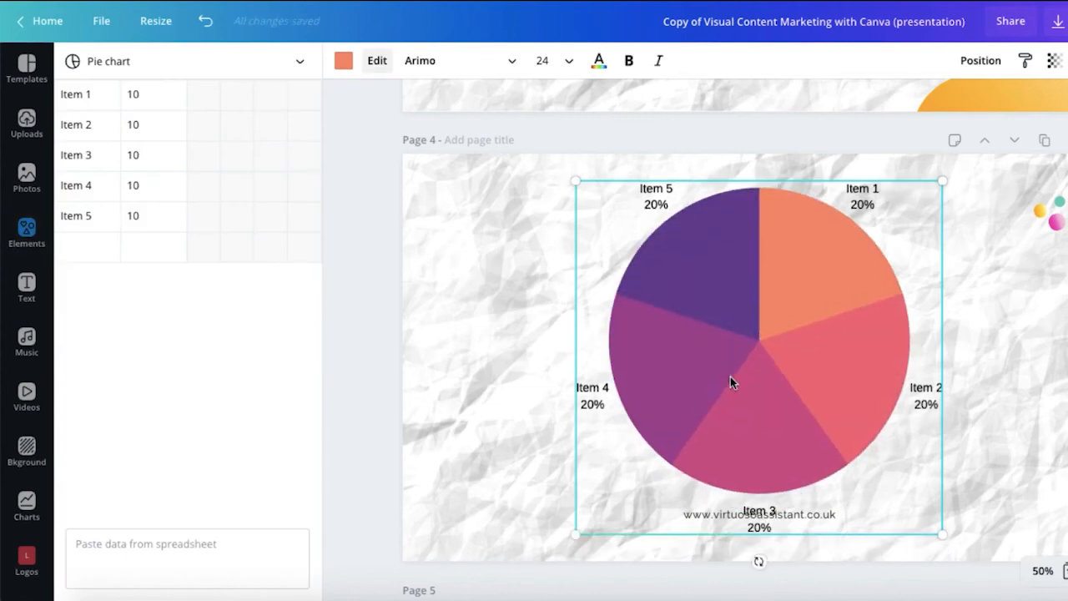
{"action": "left_click", "coordinate": [707, 365]}
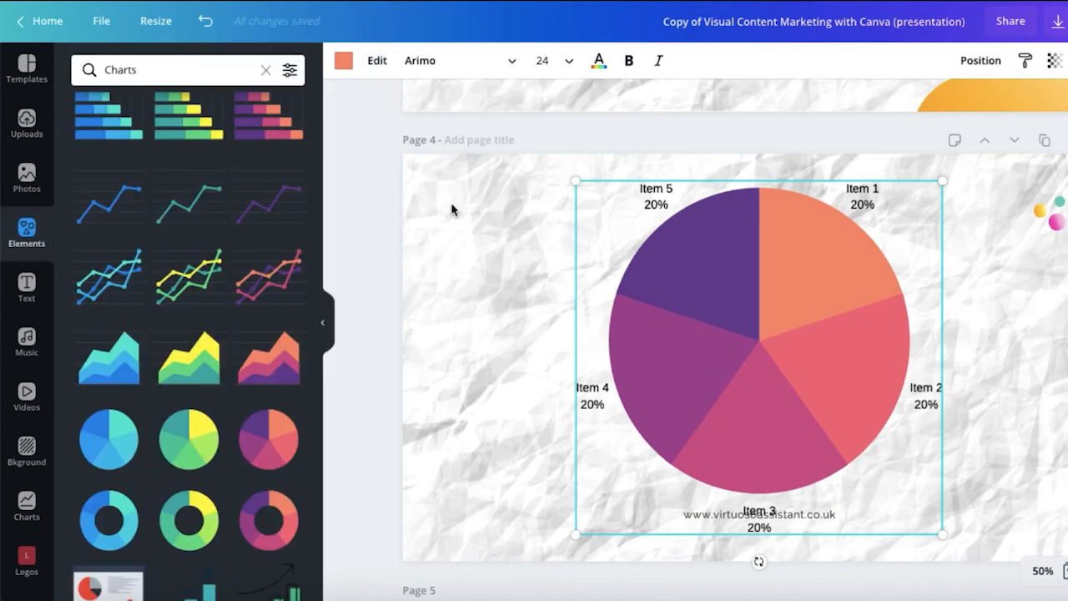
{"action": "left_click", "coordinate": [343, 64]}
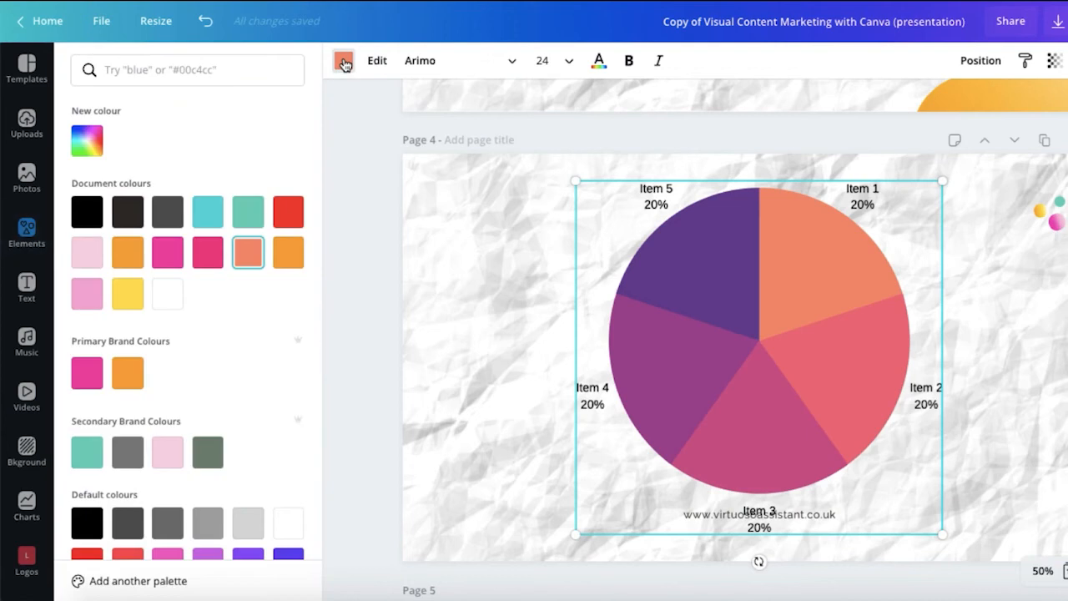
{"action": "scroll", "coordinate": [188, 308], "scroll_direction": "down", "scroll_amount": 1}
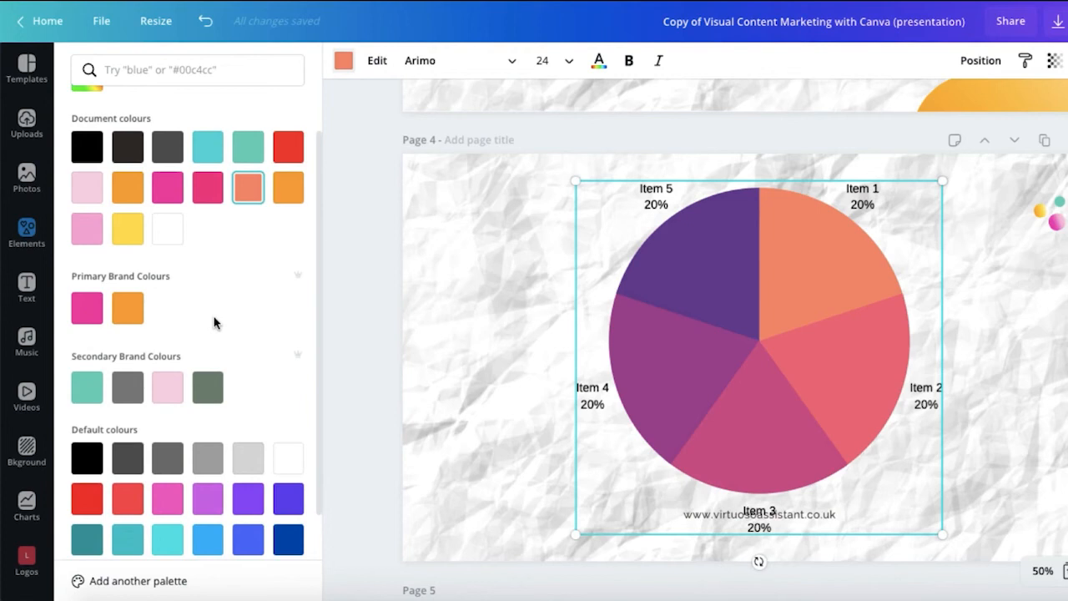
{"action": "scroll", "coordinate": [214, 283], "scroll_direction": "down", "scroll_amount": 1}
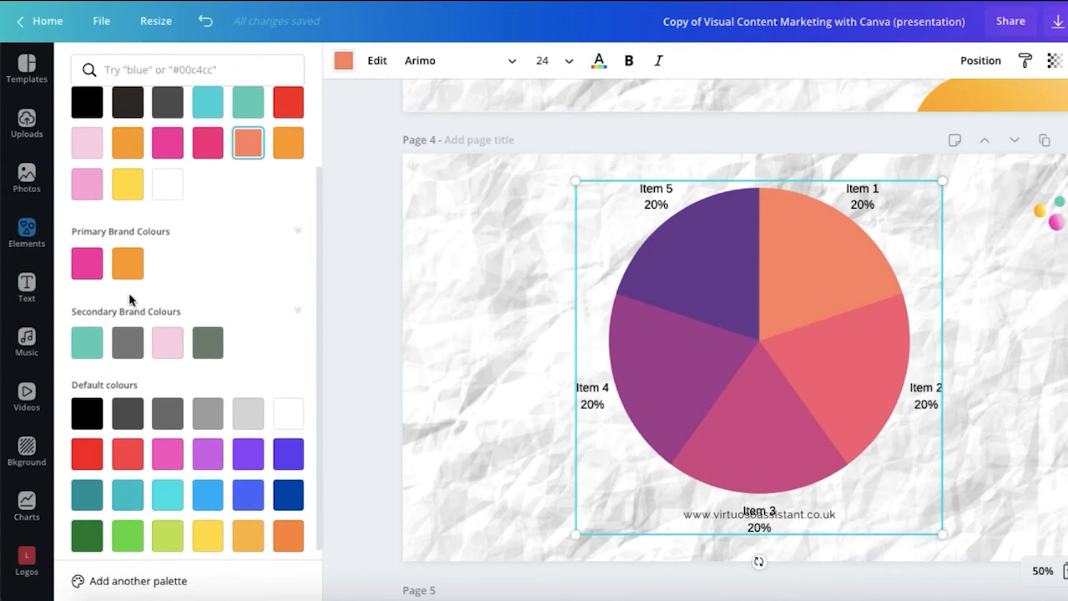
{"action": "left_click", "coordinate": [89, 346]}
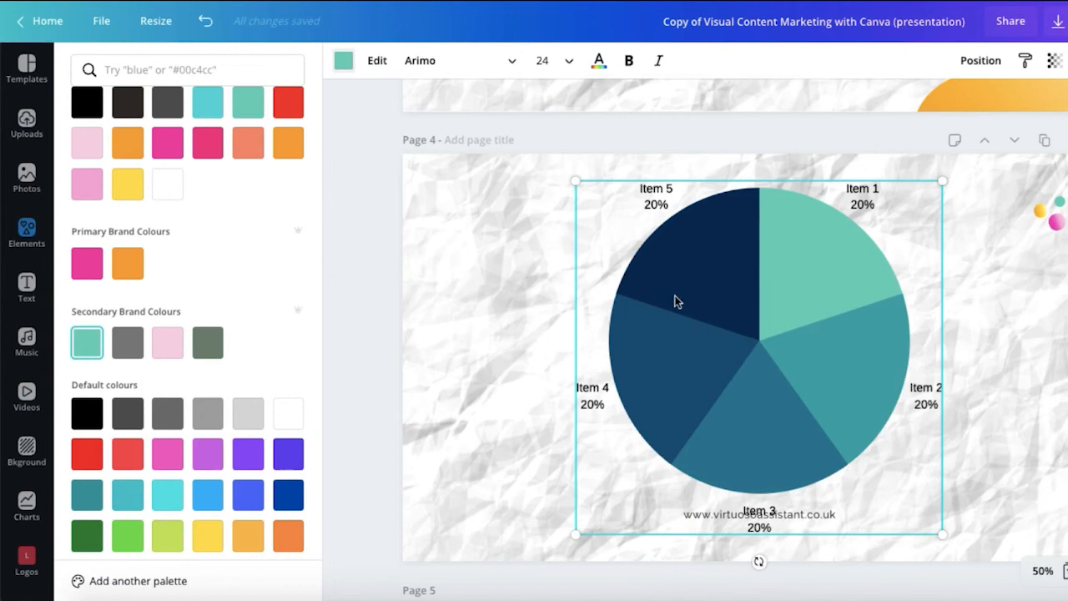
Step: In the chart data, rename Item 1 to Q1 with a value of 25
{"action": "left_click", "coordinate": [377, 64]}
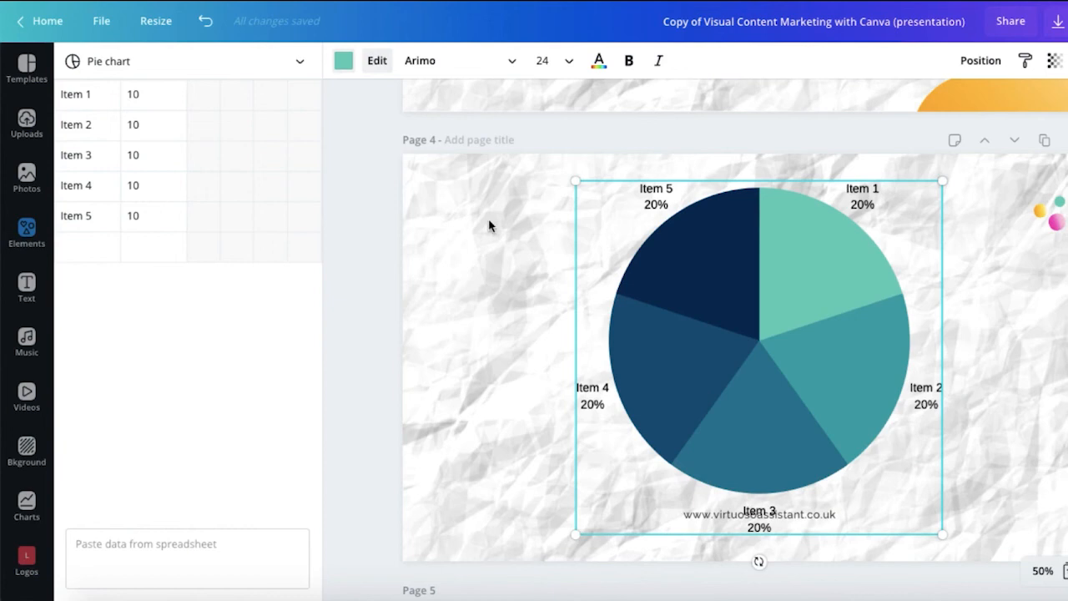
{"action": "left_click", "coordinate": [98, 98]}
{"action": "key", "text": "BackSpace"}
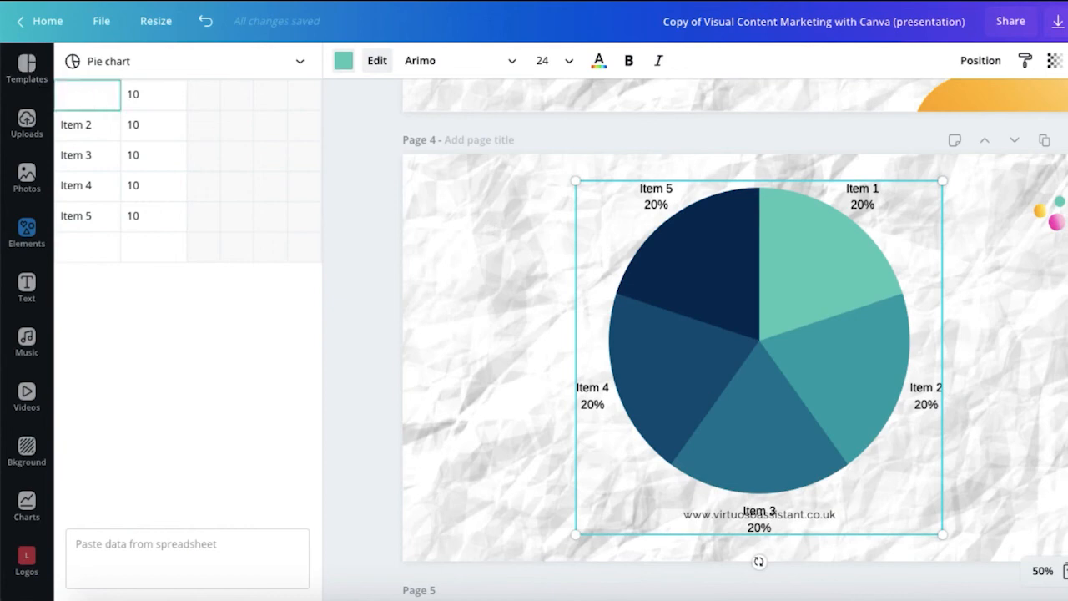
{"action": "key", "text": "Tab"}
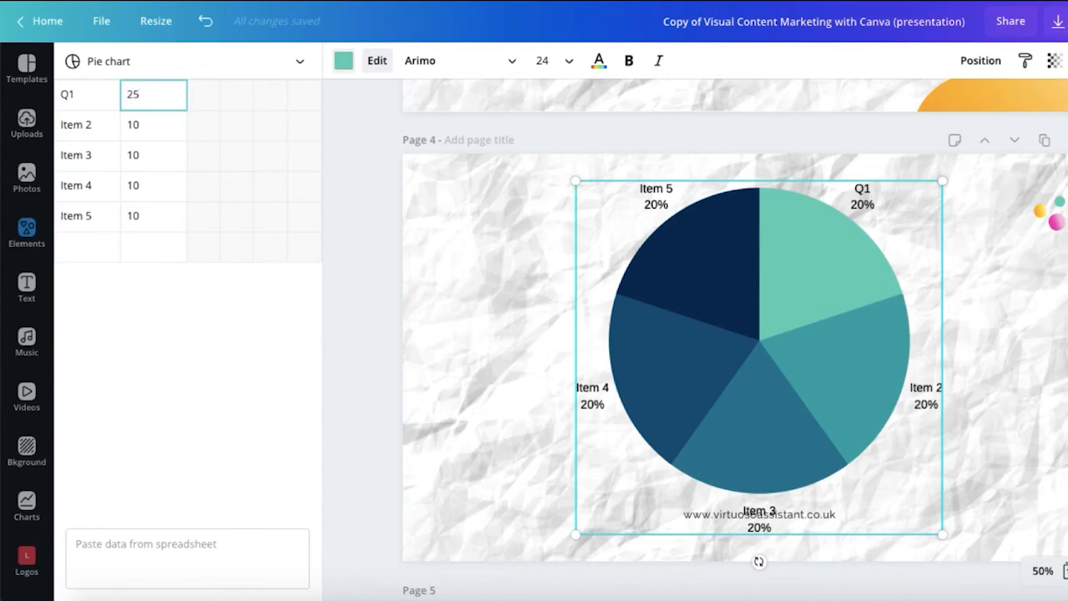
{"action": "key", "text": "Tab"}
Step: Rename the next rows to Q2 (15) and Q4 (35), then finish editing
{"action": "key", "text": "BackSpace"}
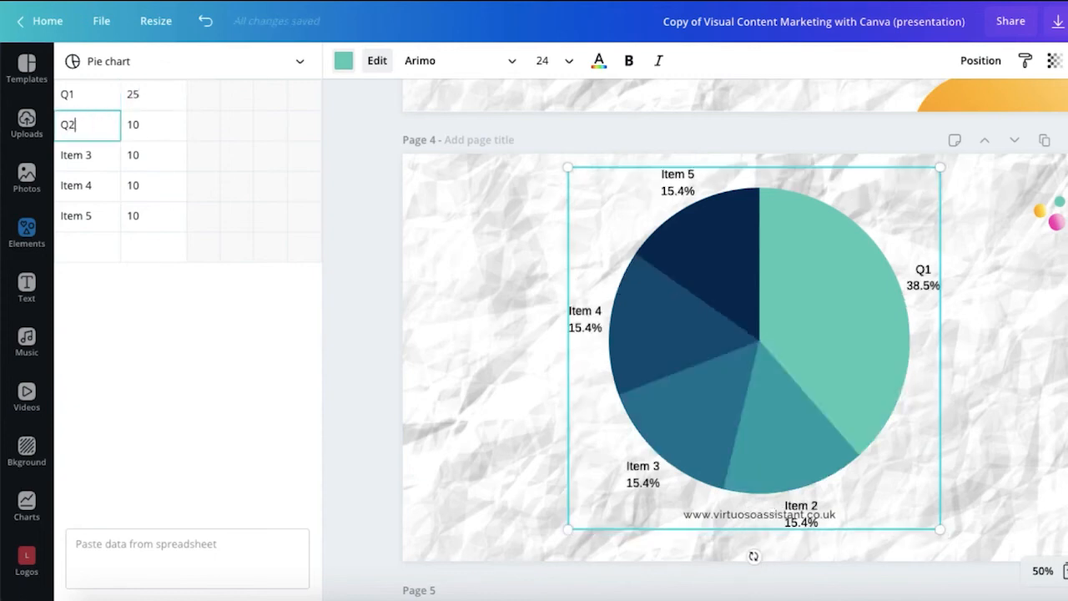
{"action": "key", "text": "Tab"}
{"action": "type", "text": "15"}
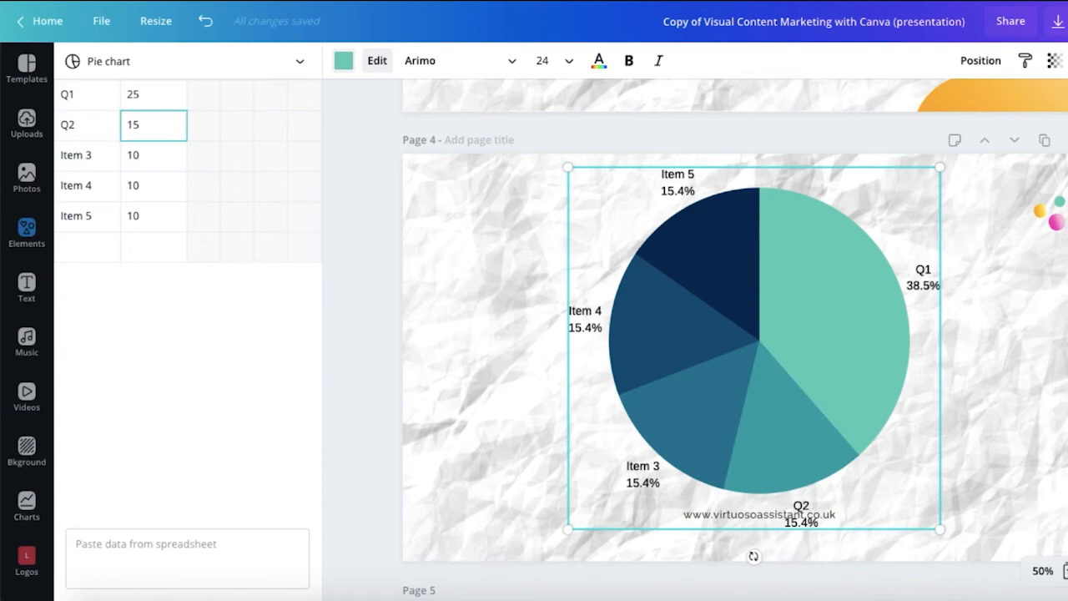
{"action": "key", "text": "Tab"}
{"action": "type", "text": "Q4"}
{"action": "key", "text": "Tab"}
{"action": "type", "text": "35"}
{"action": "key", "text": "Tab"}
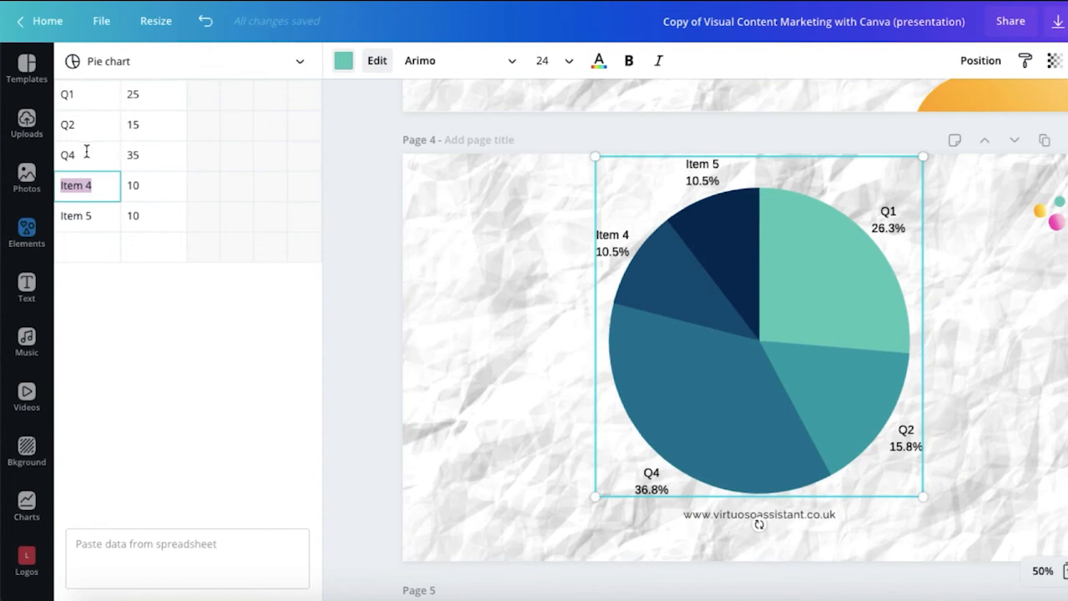
{"action": "left_click", "coordinate": [371, 132]}
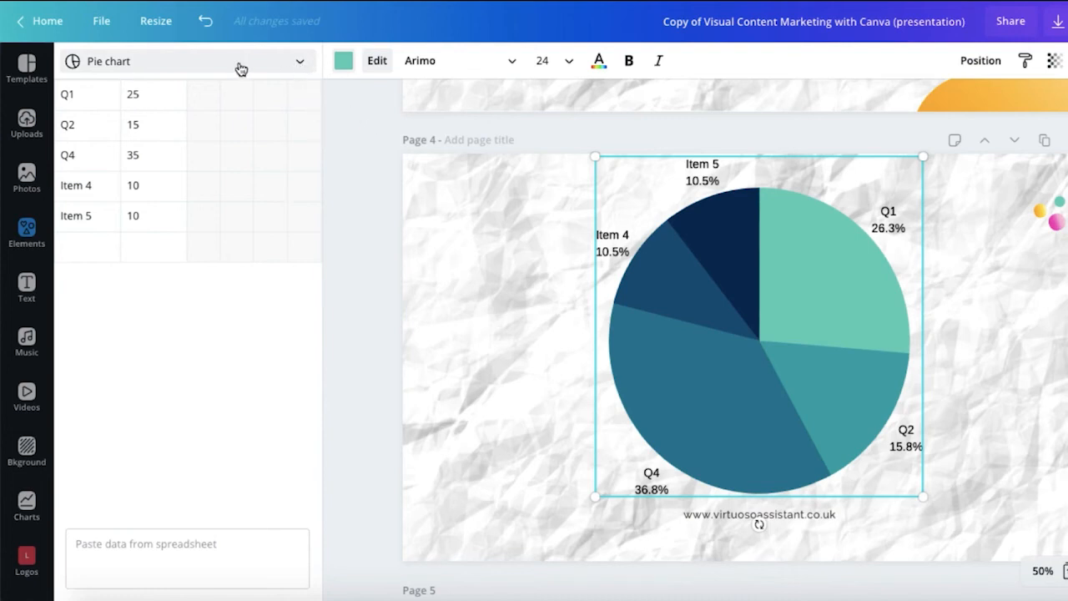
Step: Switch the chart type to Bar, then Row, and finally Donut chart
{"action": "left_click", "coordinate": [301, 65]}
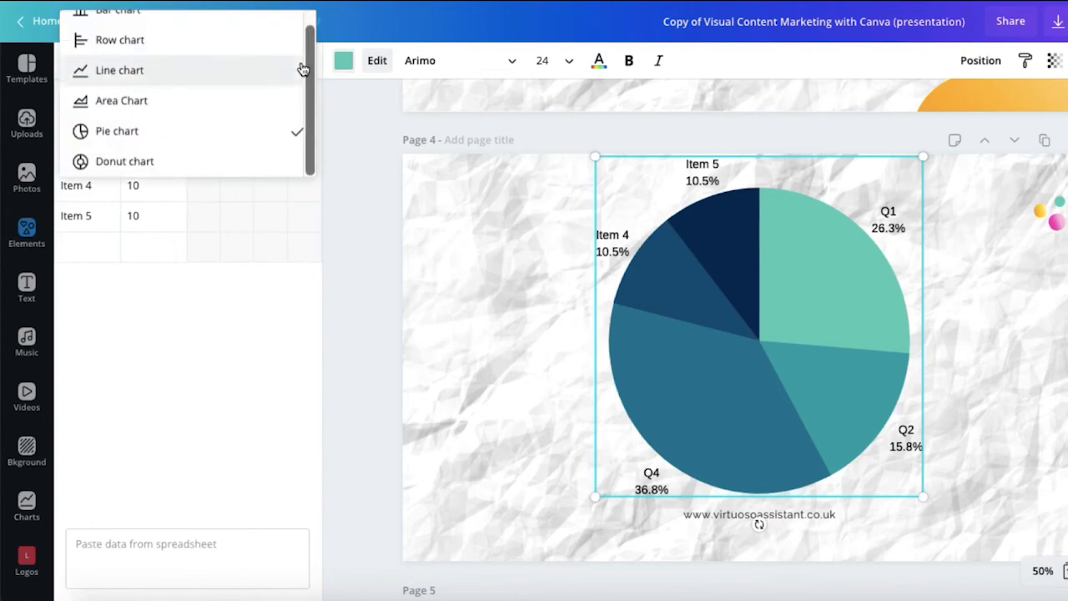
{"action": "scroll", "coordinate": [242, 62], "scroll_direction": "up", "scroll_amount": 1}
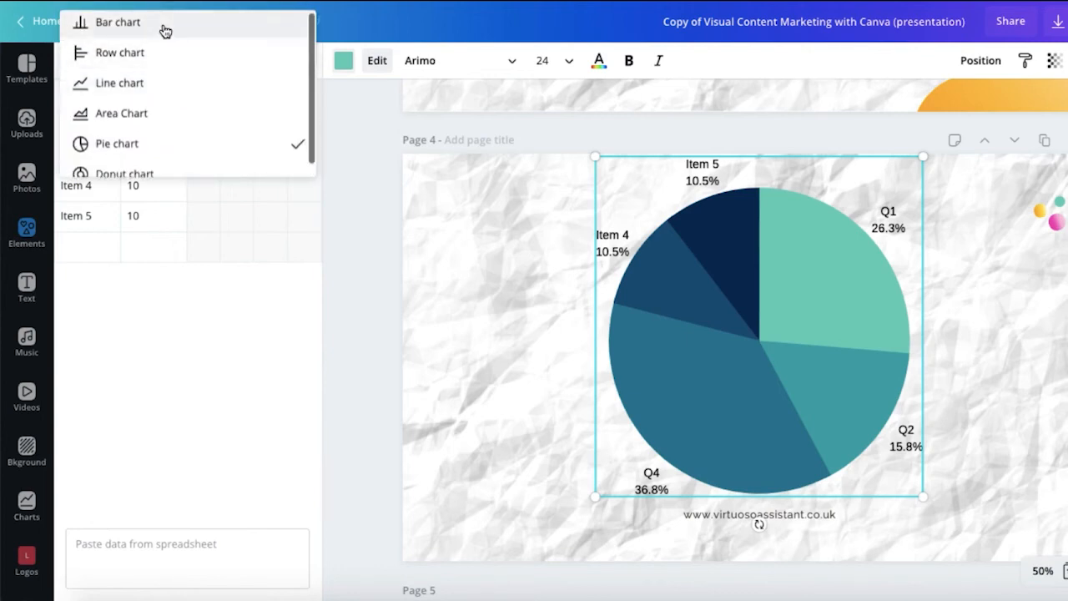
{"action": "left_click", "coordinate": [165, 25]}
{"action": "left_click", "coordinate": [300, 65]}
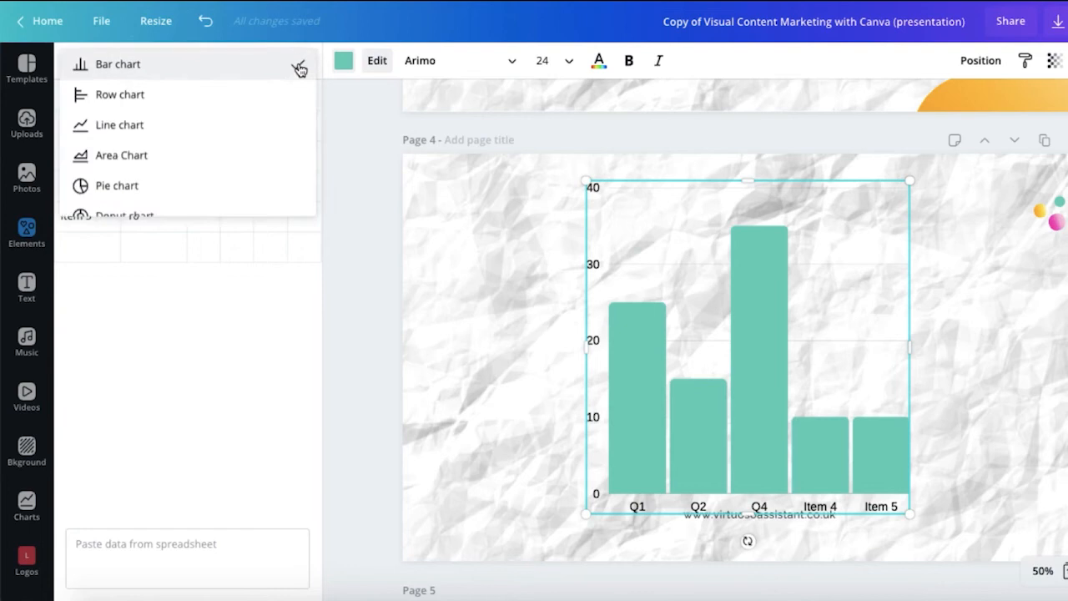
{"action": "left_click", "coordinate": [206, 96]}
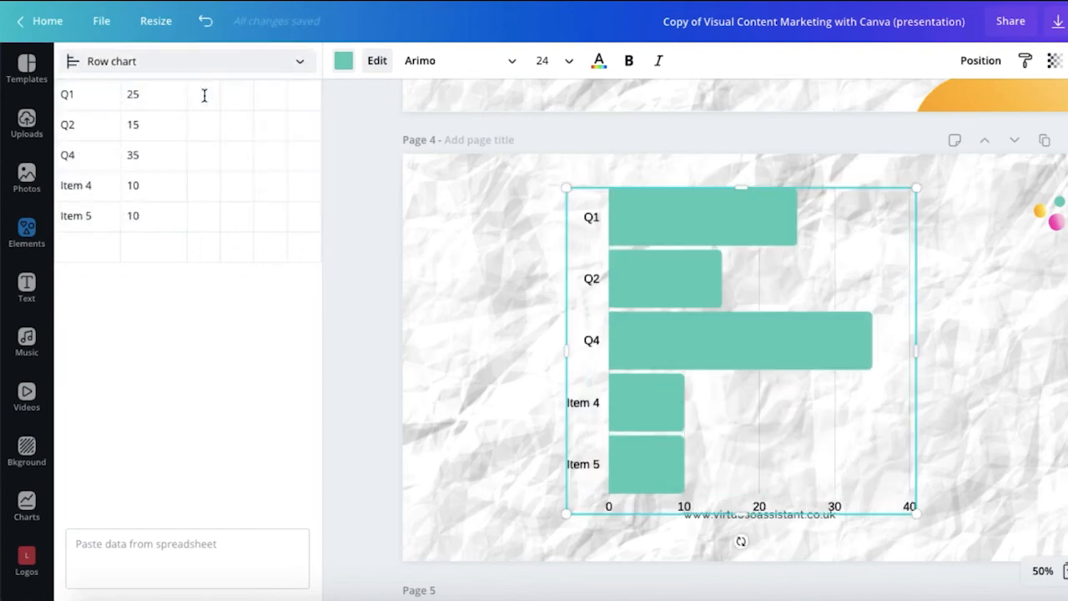
{"action": "left_click", "coordinate": [300, 63]}
{"action": "scroll", "coordinate": [243, 131], "scroll_direction": "down", "scroll_amount": 1}
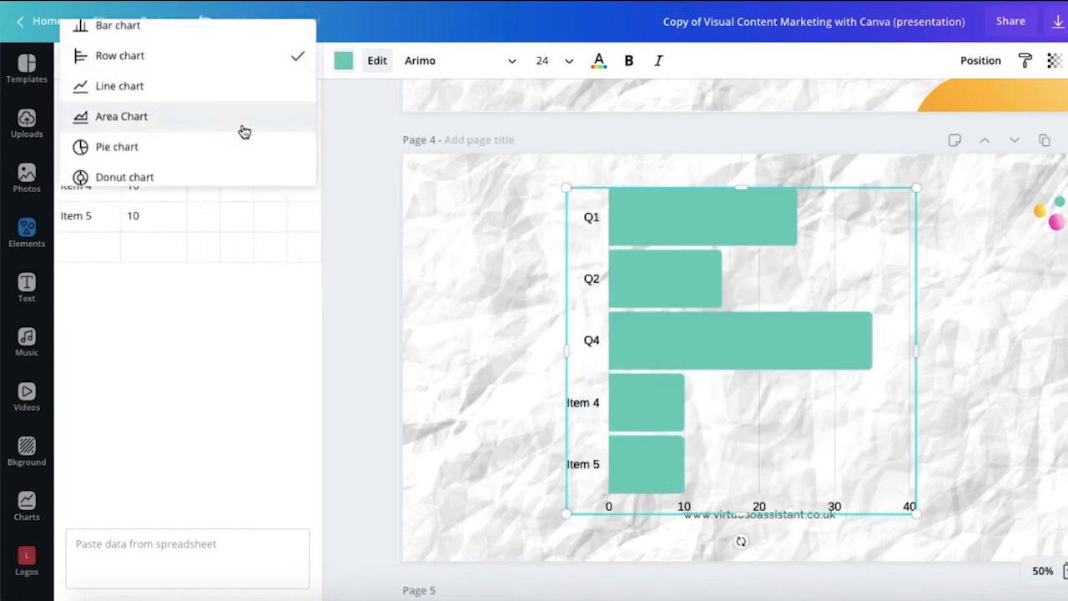
{"action": "left_click", "coordinate": [219, 170]}
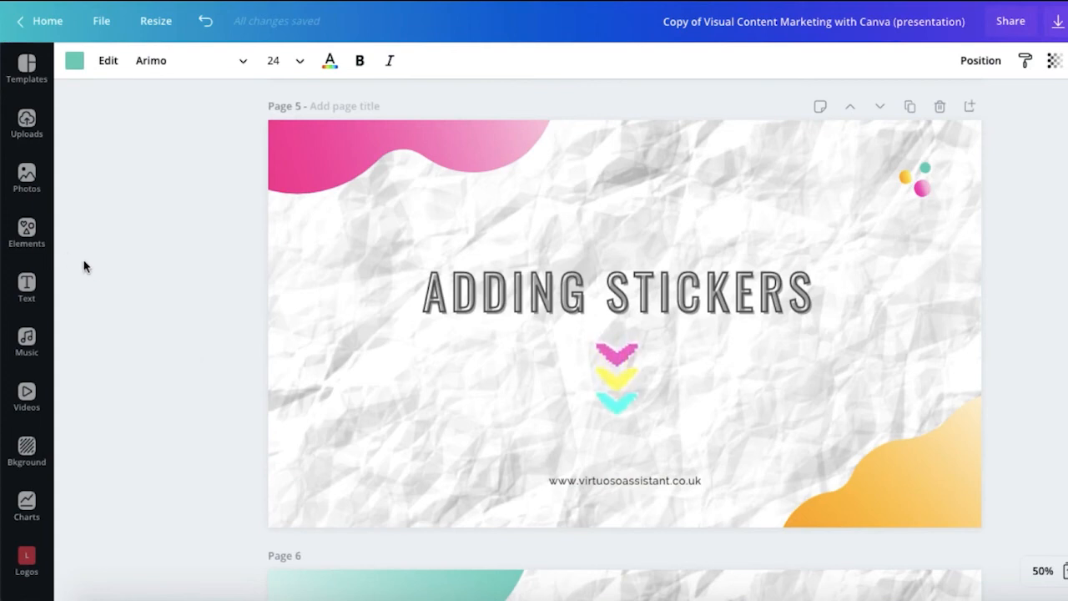
Step: Show all sticker elements in the Elements panel and browse the Arrow stickers collection
{"action": "left_click", "coordinate": [25, 232]}
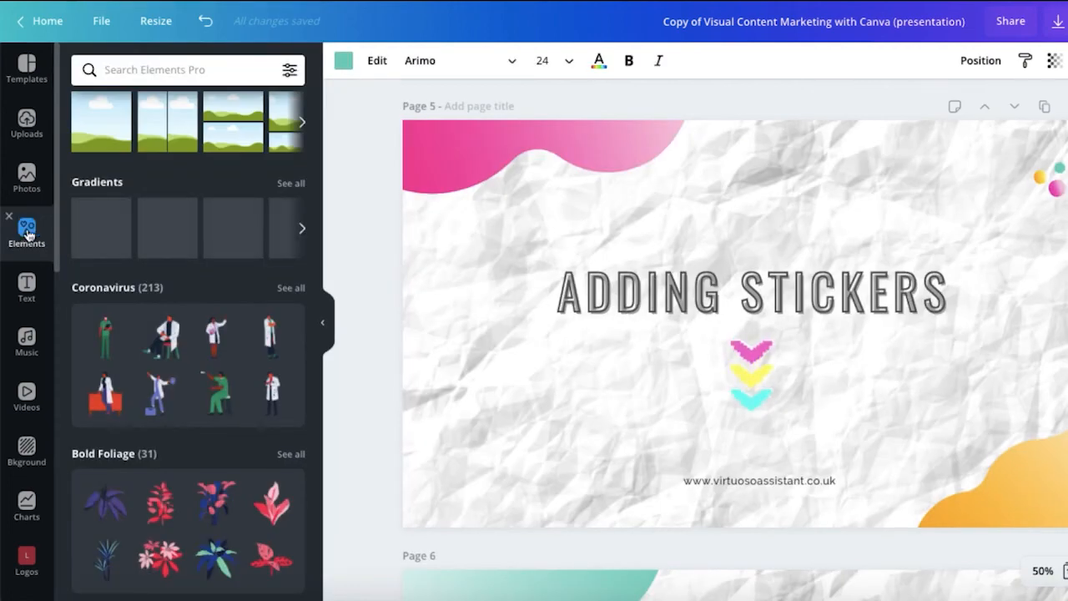
{"action": "scroll", "coordinate": [117, 210], "scroll_direction": "up", "scroll_amount": 4}
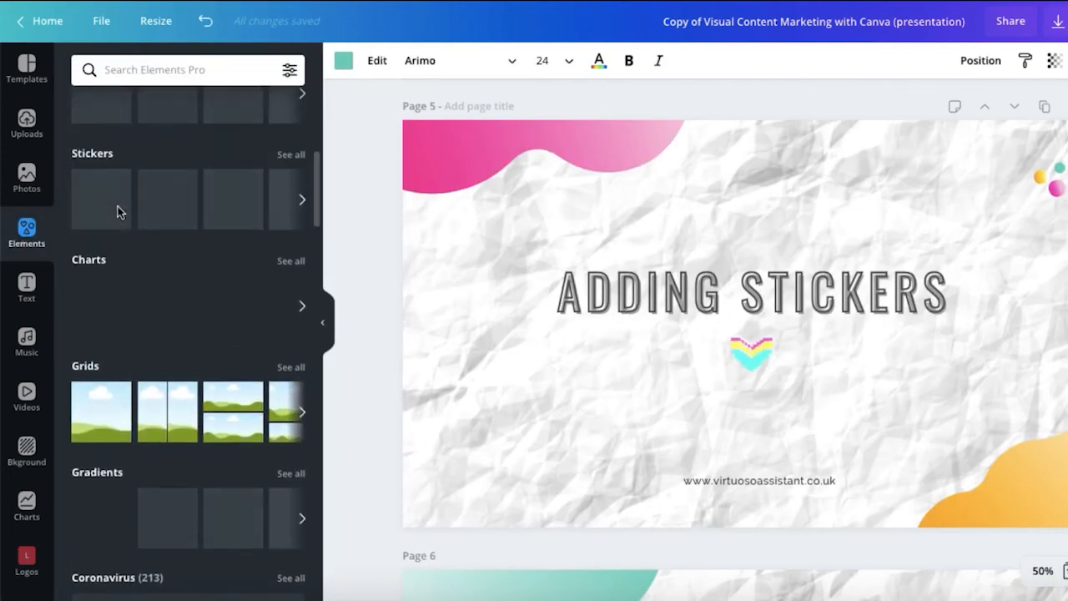
{"action": "scroll", "coordinate": [117, 207], "scroll_direction": "up", "scroll_amount": 3}
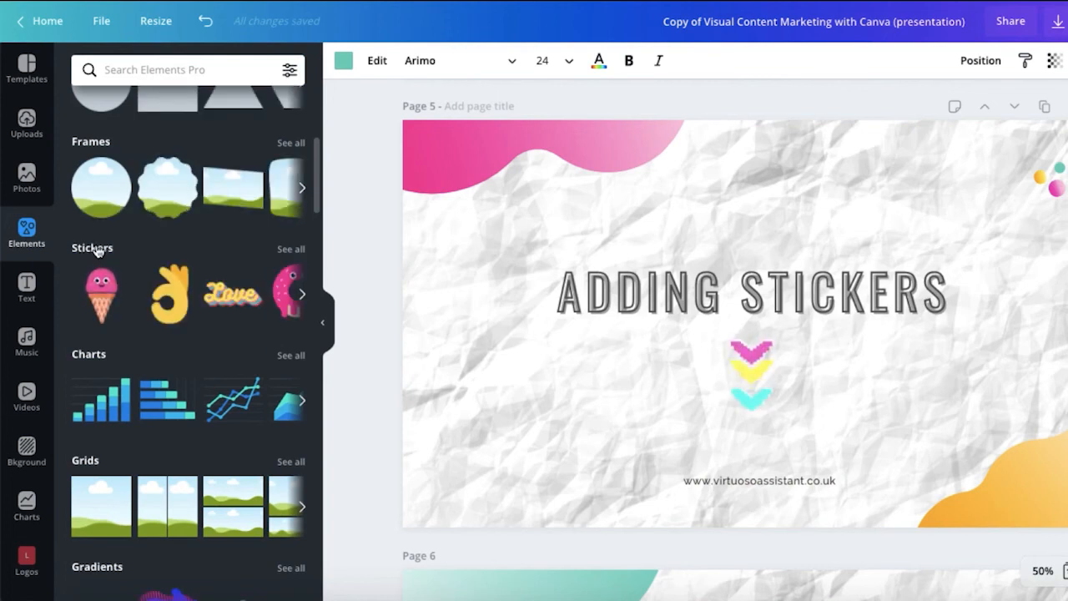
{"action": "left_click", "coordinate": [96, 248]}
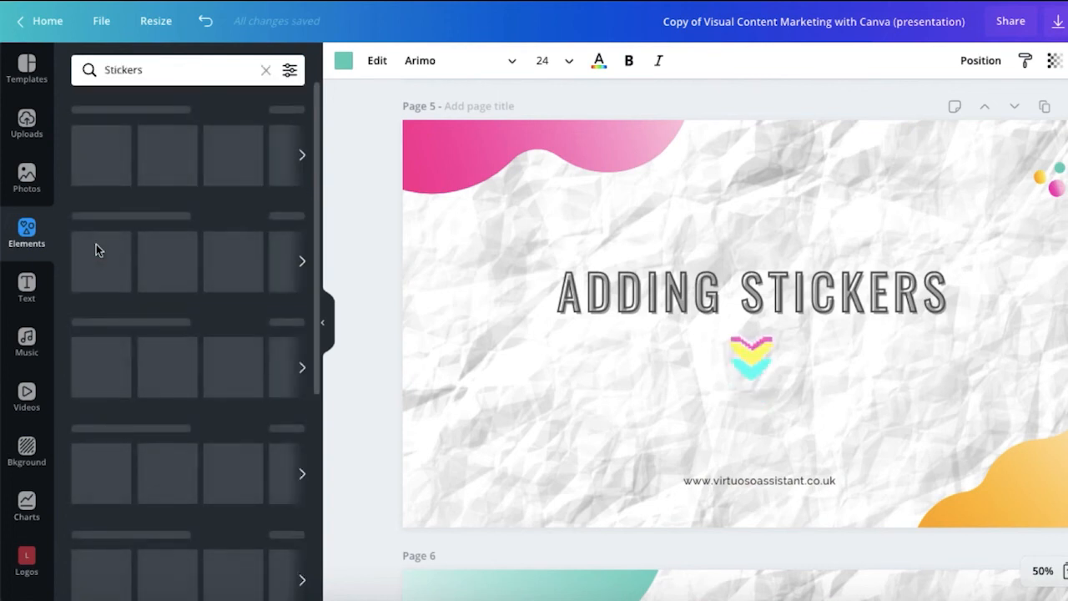
{"action": "scroll", "coordinate": [97, 249], "scroll_direction": "down", "scroll_amount": 2}
{"action": "scroll", "coordinate": [96, 248], "scroll_direction": "down", "scroll_amount": 1}
{"action": "scroll", "coordinate": [84, 284], "scroll_direction": "down", "scroll_amount": 1}
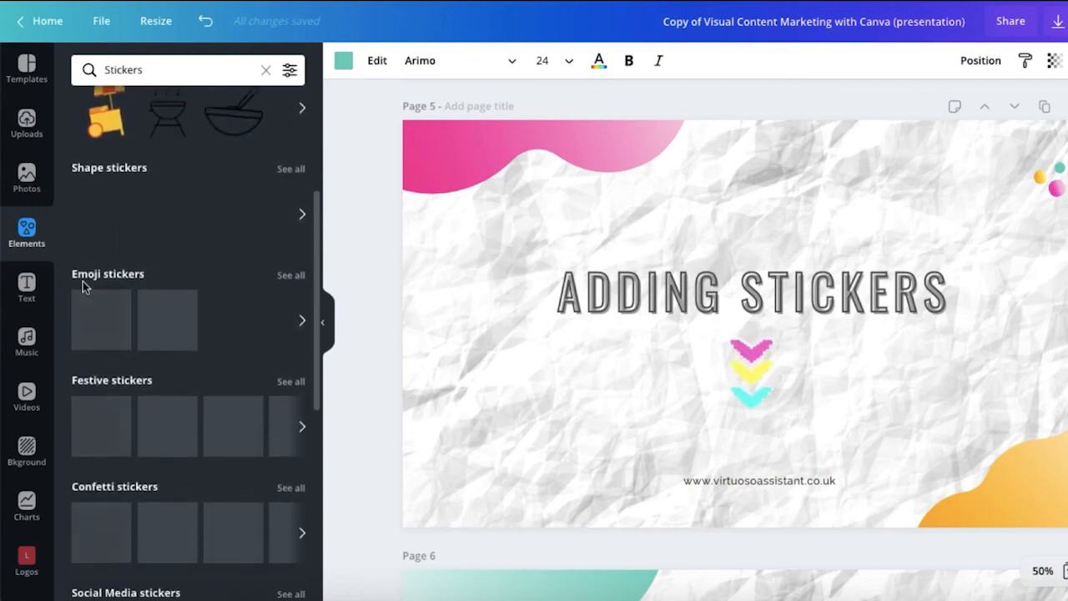
{"action": "scroll", "coordinate": [91, 306], "scroll_direction": "up", "scroll_amount": 3}
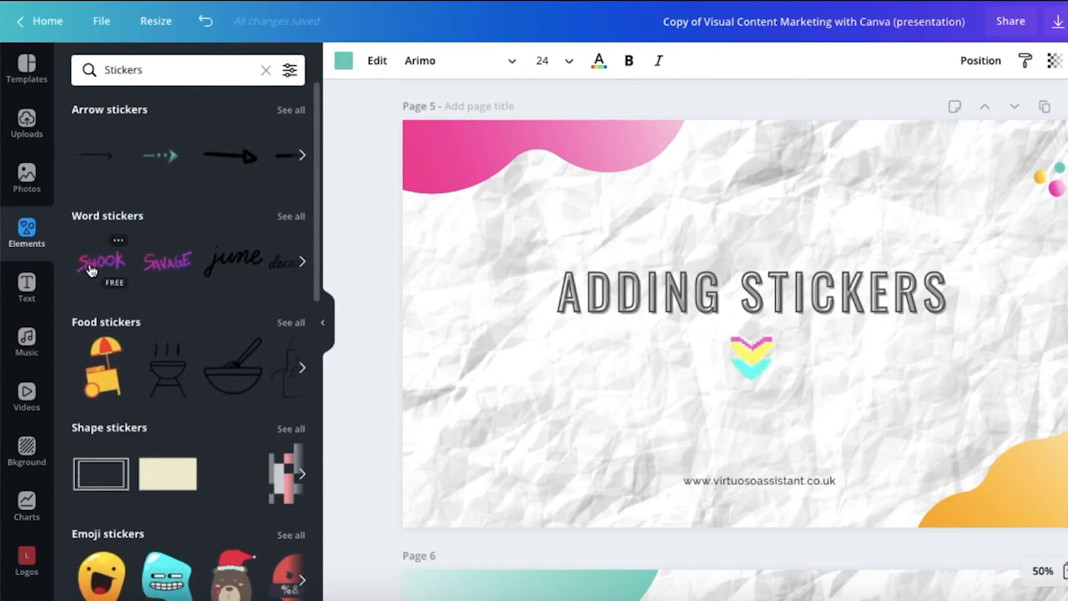
{"action": "left_click", "coordinate": [114, 111]}
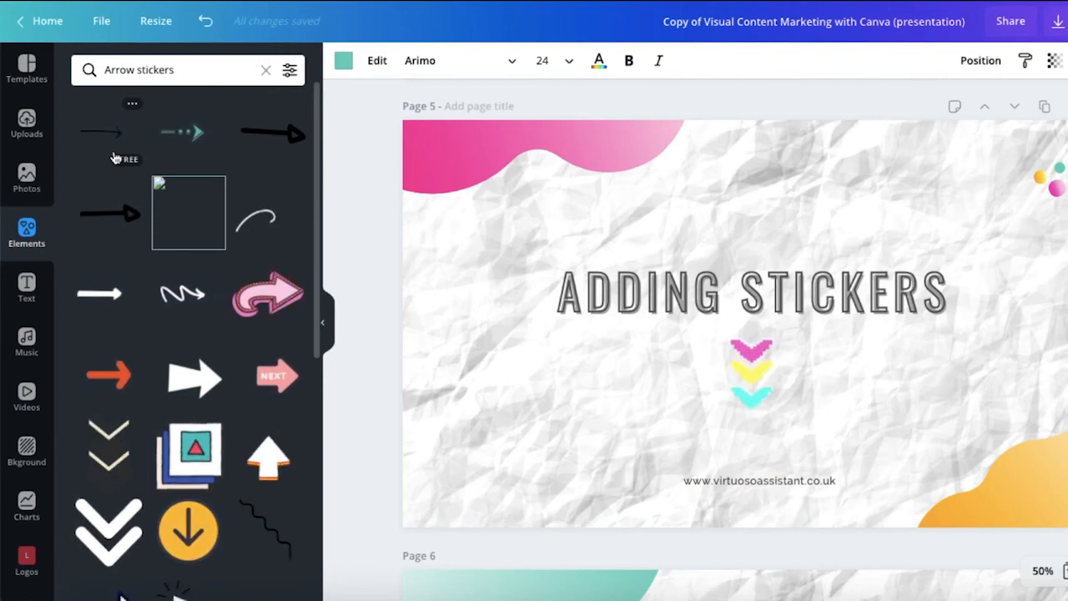
{"action": "scroll", "coordinate": [115, 158], "scroll_direction": "down", "scroll_amount": 4}
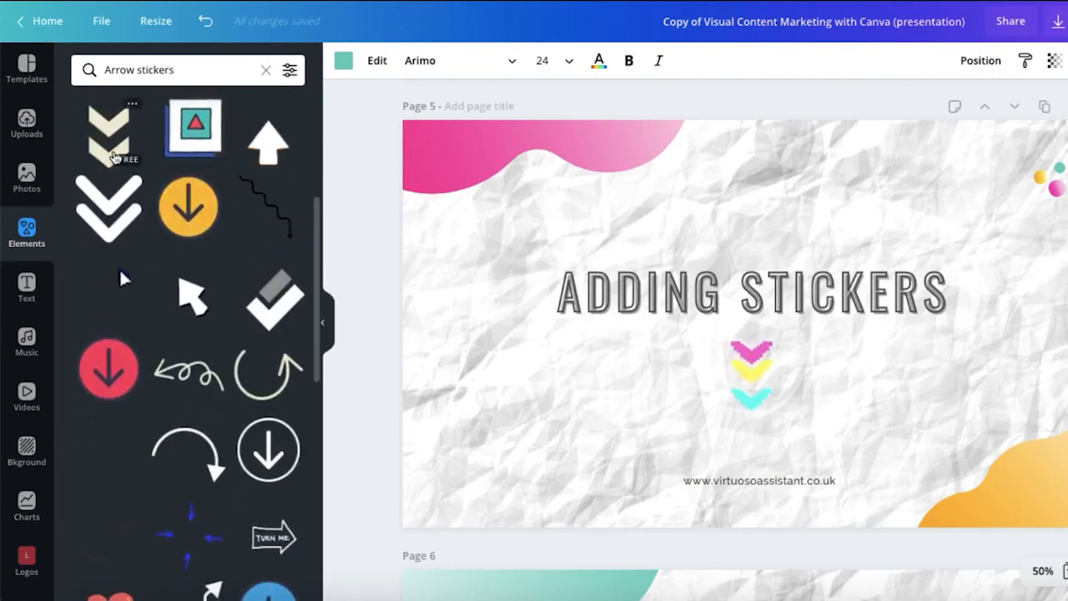
{"action": "scroll", "coordinate": [95, 322], "scroll_direction": "down", "scroll_amount": 3}
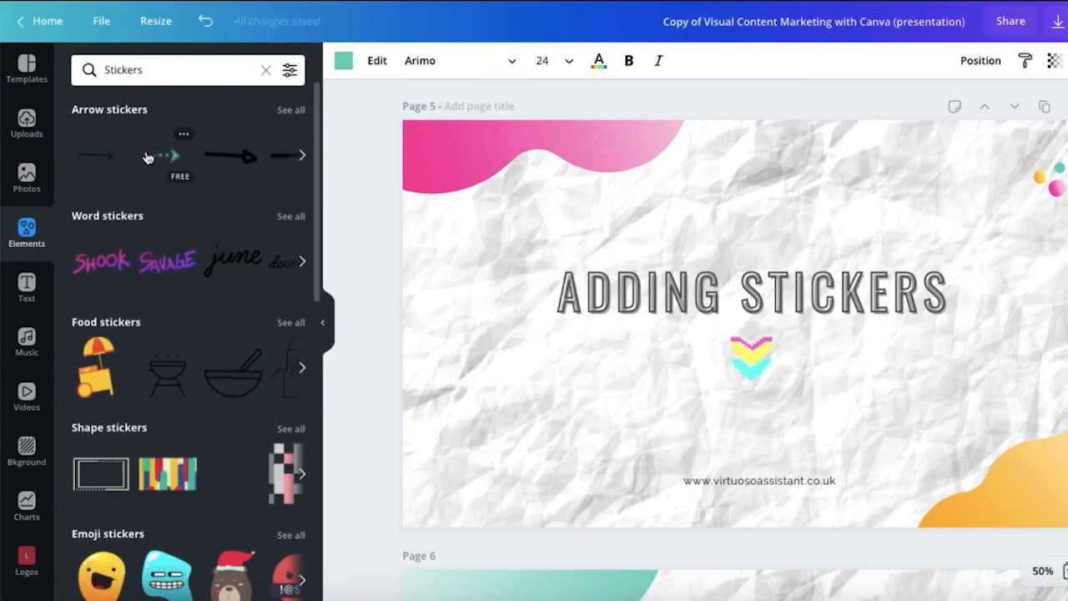
Step: Refine the Elements search to 'Stickers + coffee'
{"action": "left_click", "coordinate": [157, 69]}
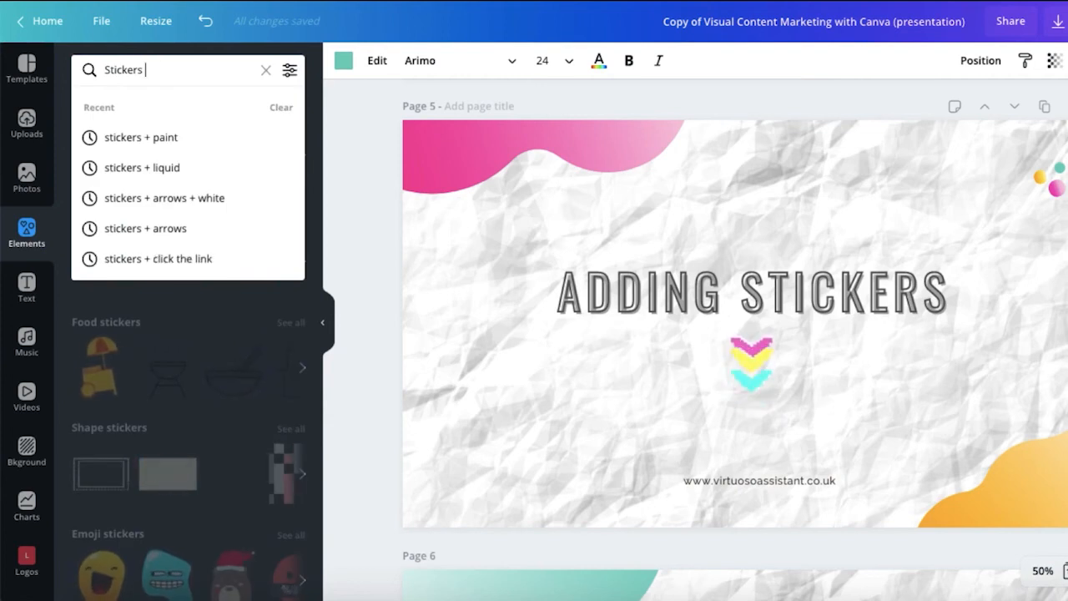
{"action": "type", "text": "+ coffee"}
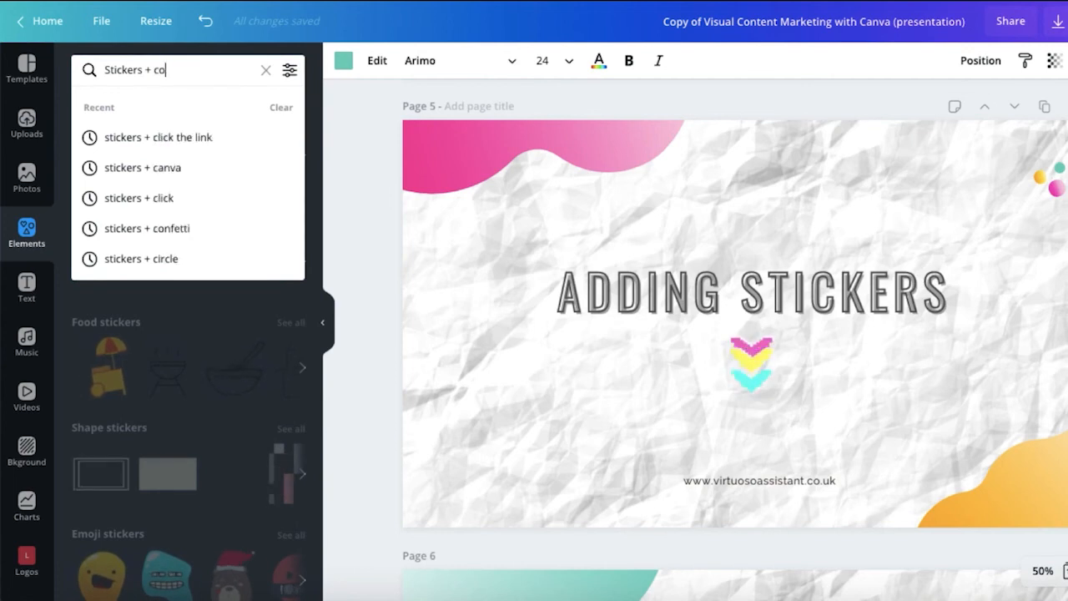
{"action": "key", "text": "Return"}
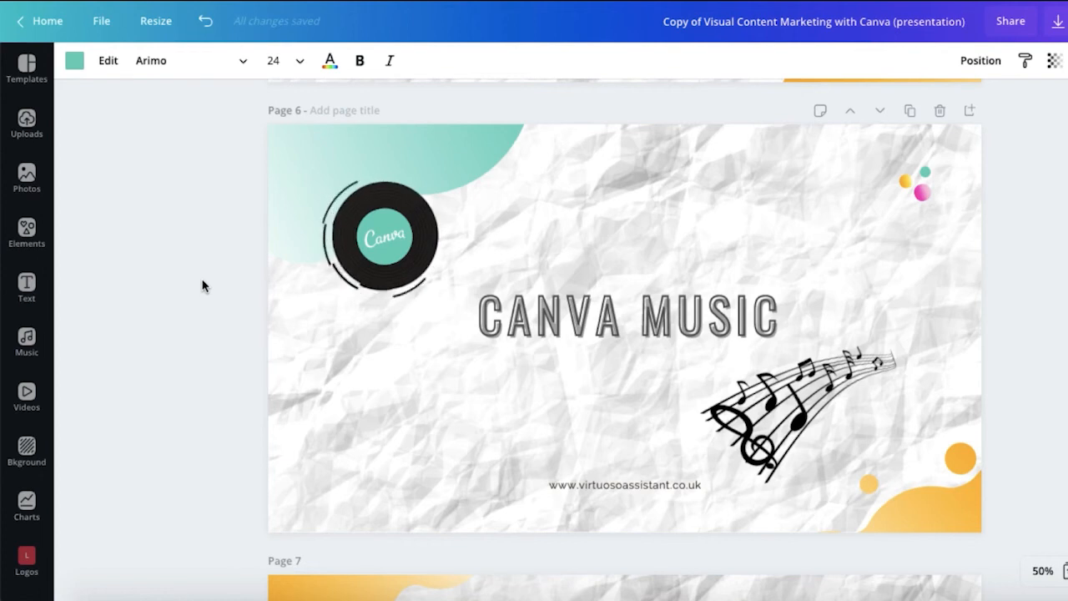
Step: Open the Music library from the Canva Music slide and browse the tracks
{"action": "left_click", "coordinate": [110, 332]}
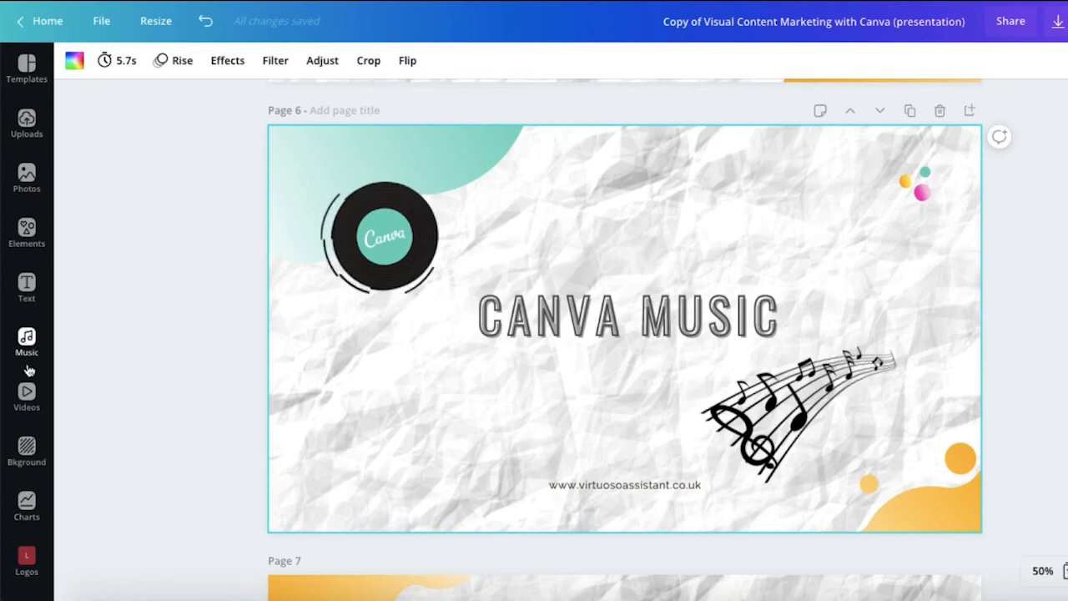
{"action": "left_click", "coordinate": [25, 338]}
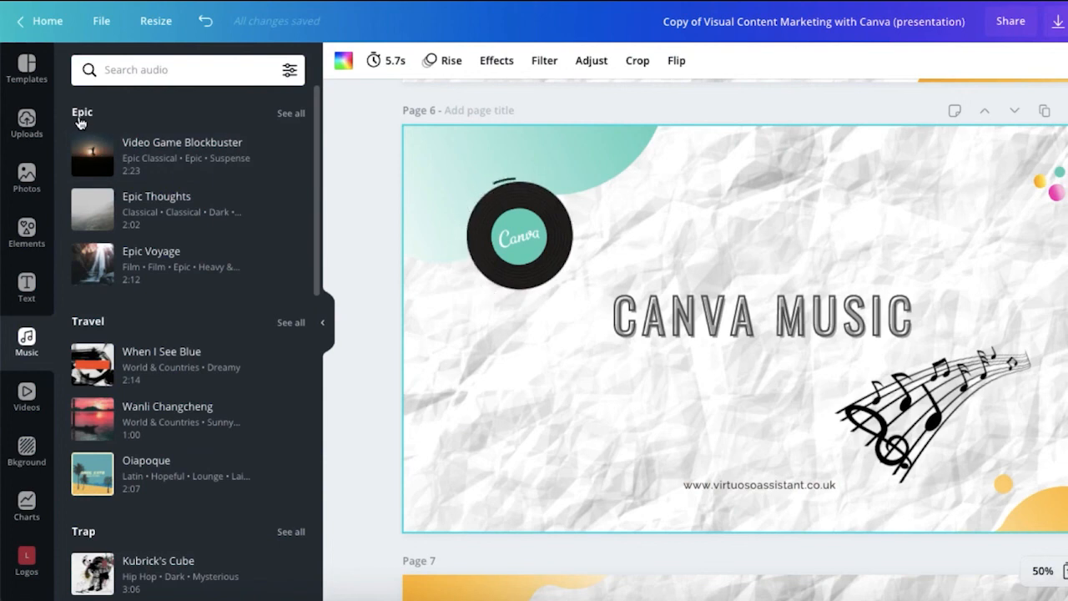
{"action": "scroll", "coordinate": [80, 123], "scroll_direction": "down", "scroll_amount": 2}
{"action": "scroll", "coordinate": [83, 118], "scroll_direction": "up", "scroll_amount": 2}
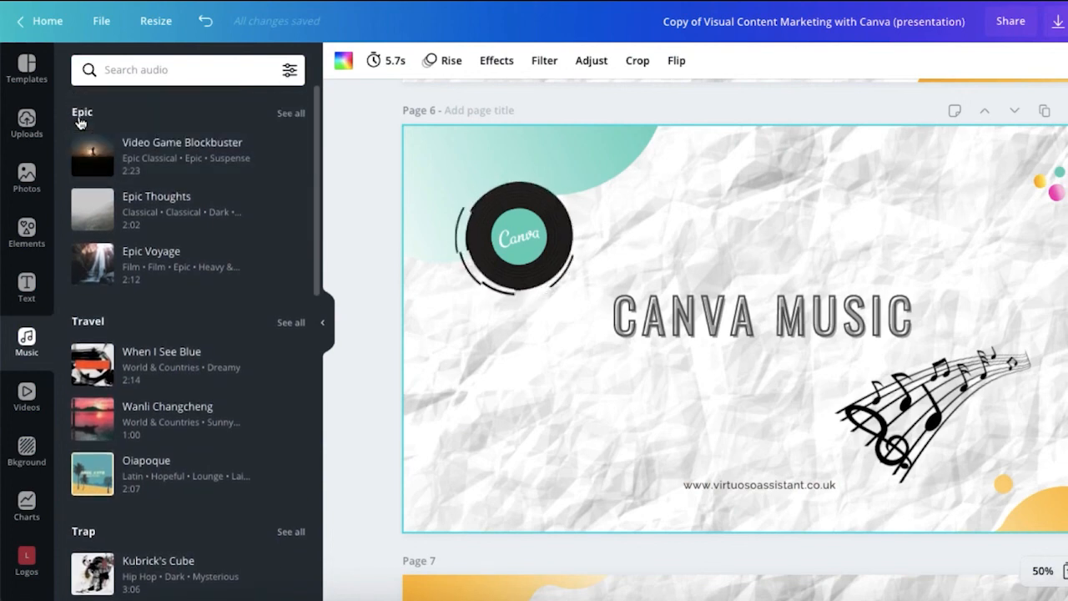
{"action": "scroll", "coordinate": [95, 335], "scroll_direction": "down", "scroll_amount": 3}
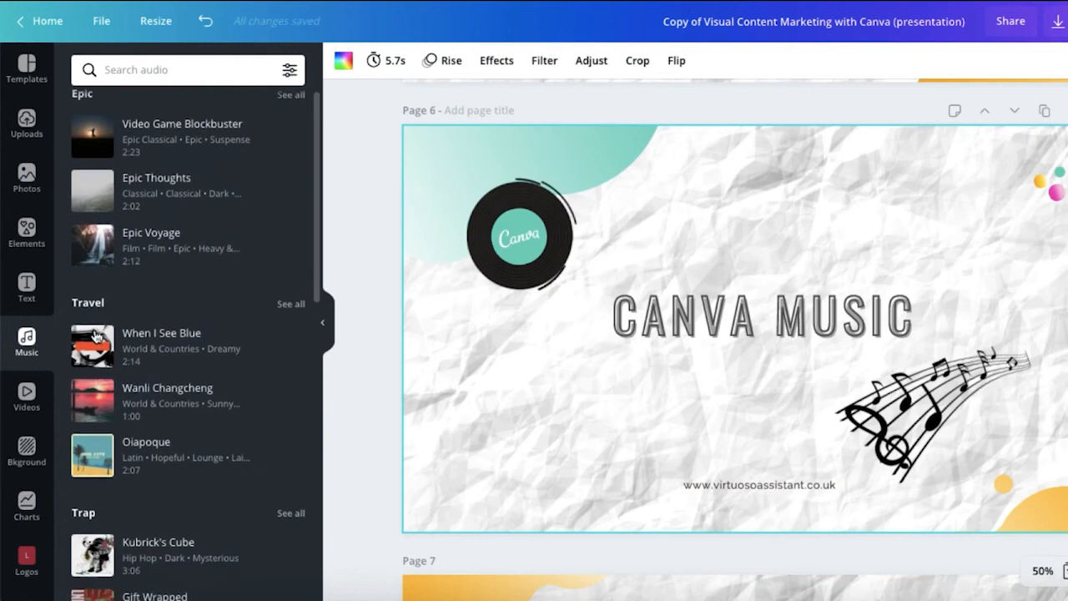
{"action": "scroll", "coordinate": [88, 381], "scroll_direction": "down", "scroll_amount": 4}
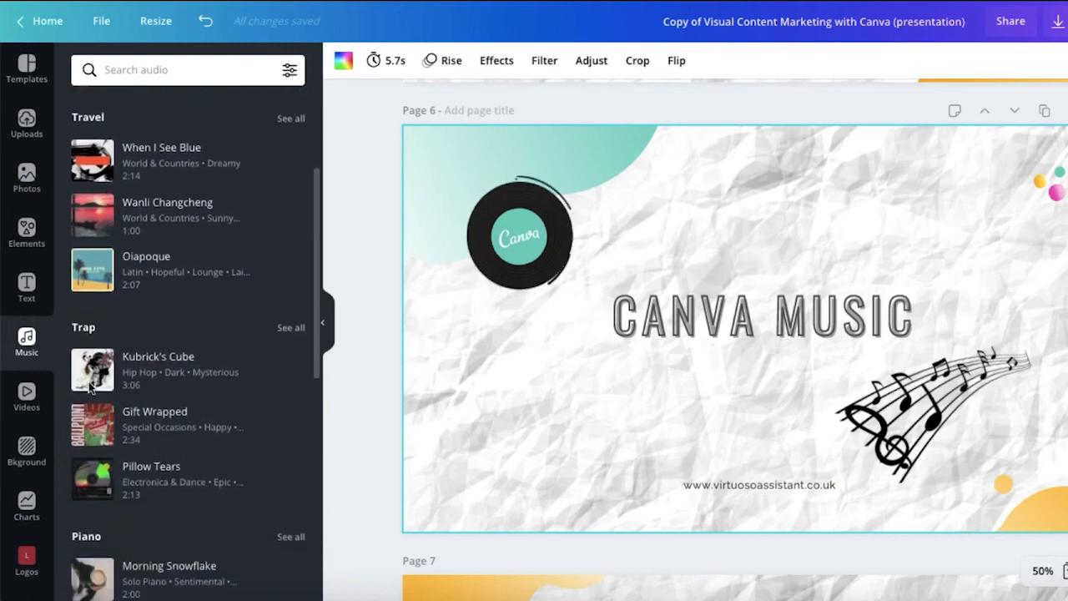
{"action": "scroll", "coordinate": [90, 384], "scroll_direction": "down", "scroll_amount": 3}
{"action": "scroll", "coordinate": [90, 384], "scroll_direction": "down", "scroll_amount": 5}
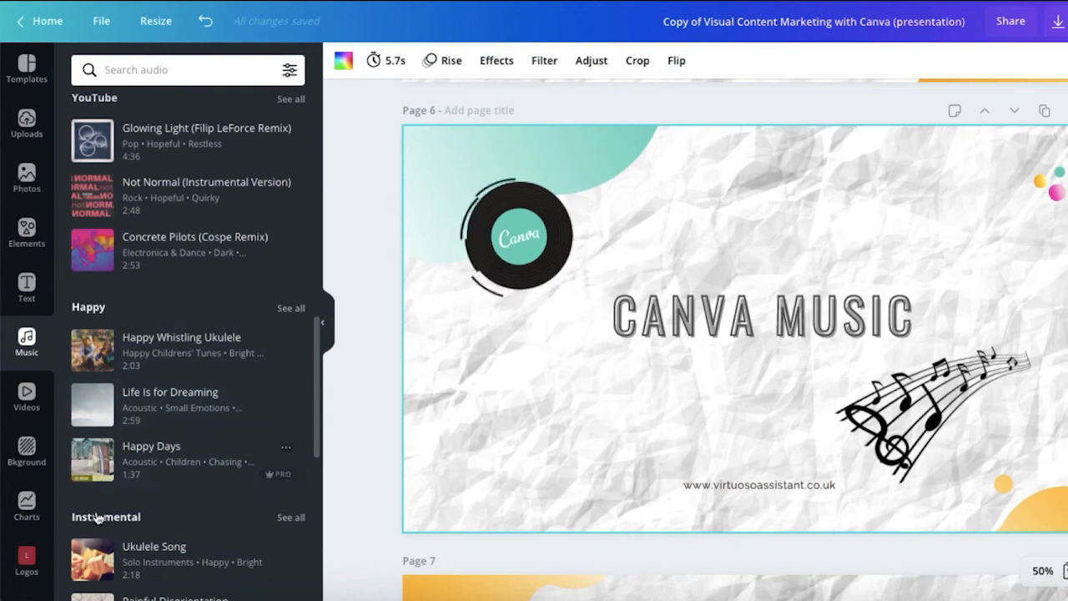
{"action": "scroll", "coordinate": [93, 417], "scroll_direction": "down", "scroll_amount": 5}
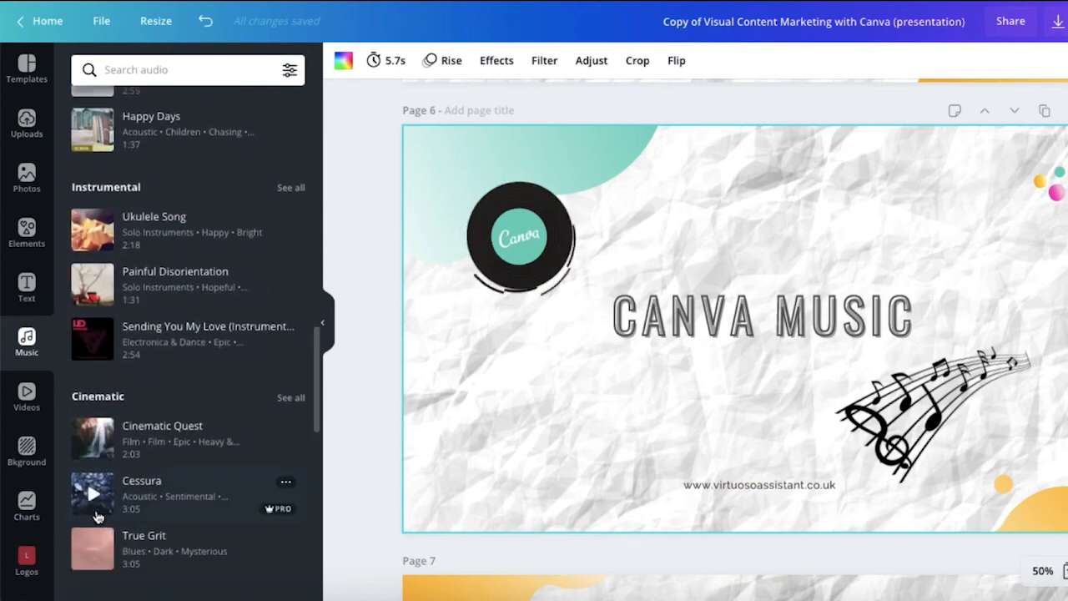
{"action": "scroll", "coordinate": [189, 321], "scroll_direction": "down", "scroll_amount": 7}
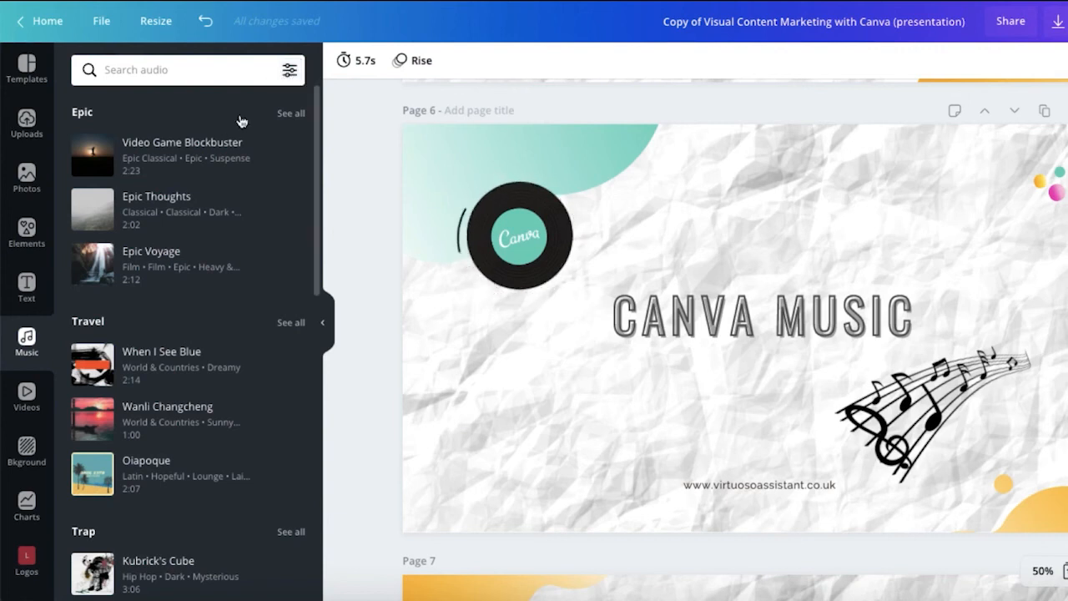
Step: Filter the music list to Free tracks only under Availability
{"action": "left_click", "coordinate": [288, 72]}
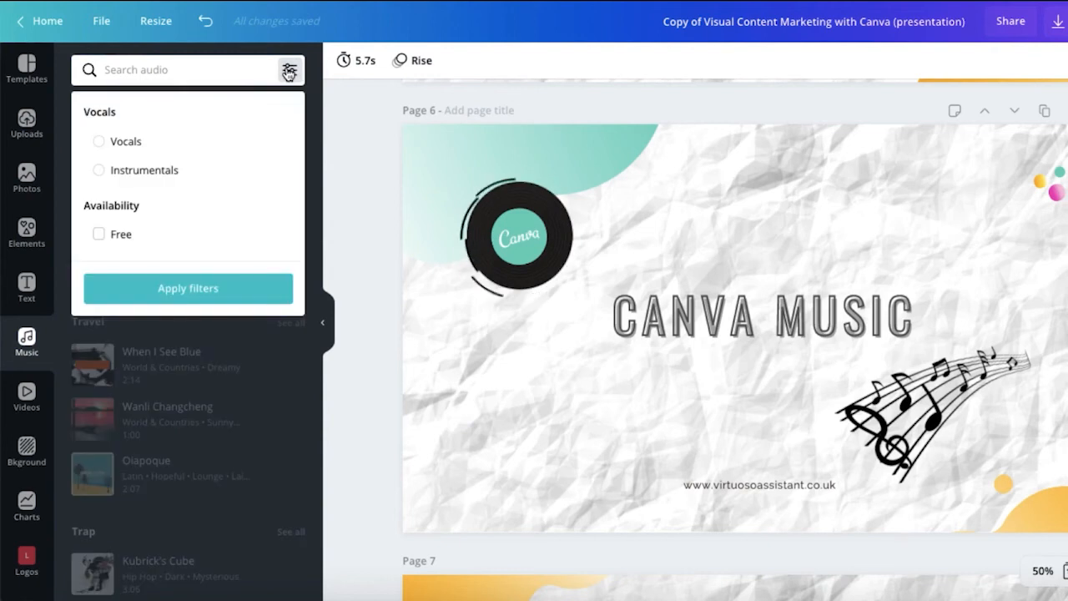
{"action": "left_click", "coordinate": [99, 237]}
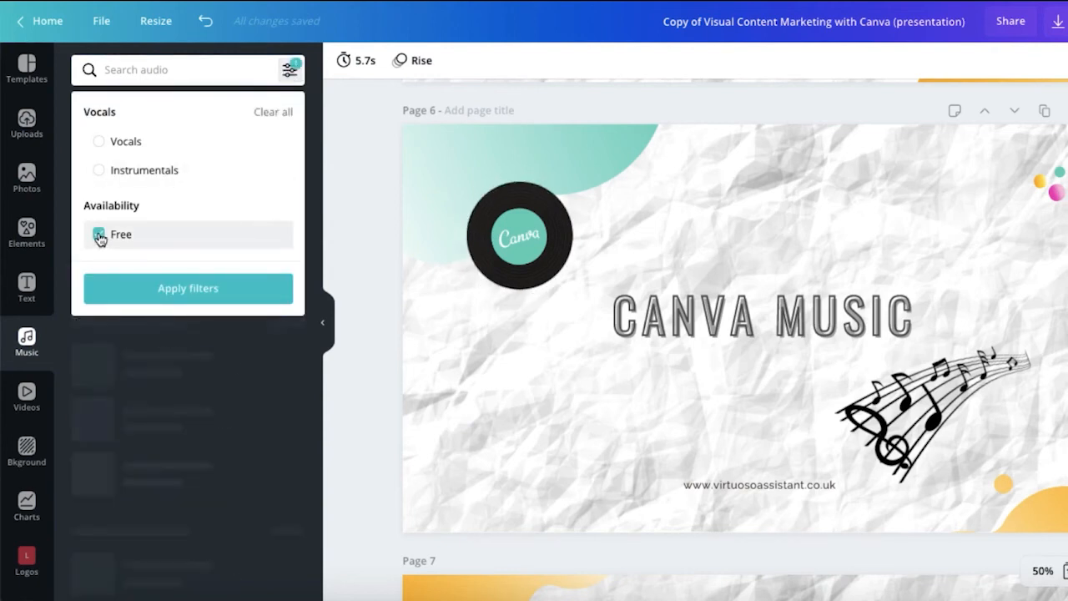
{"action": "left_click", "coordinate": [135, 292]}
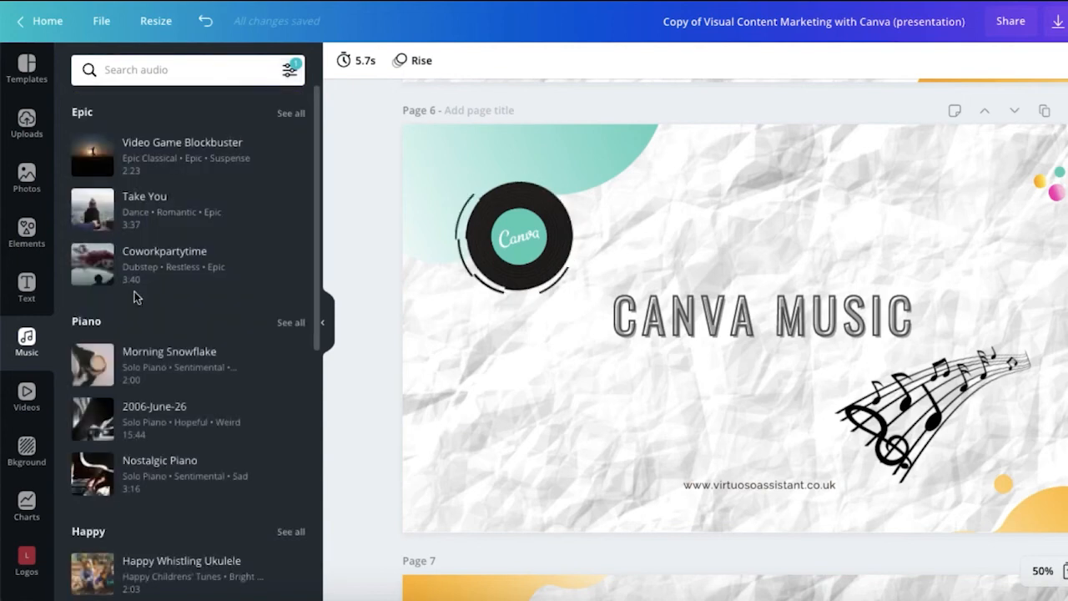
{"action": "scroll", "coordinate": [142, 193], "scroll_direction": "down", "scroll_amount": 1}
{"action": "scroll", "coordinate": [142, 194], "scroll_direction": "down", "scroll_amount": 2}
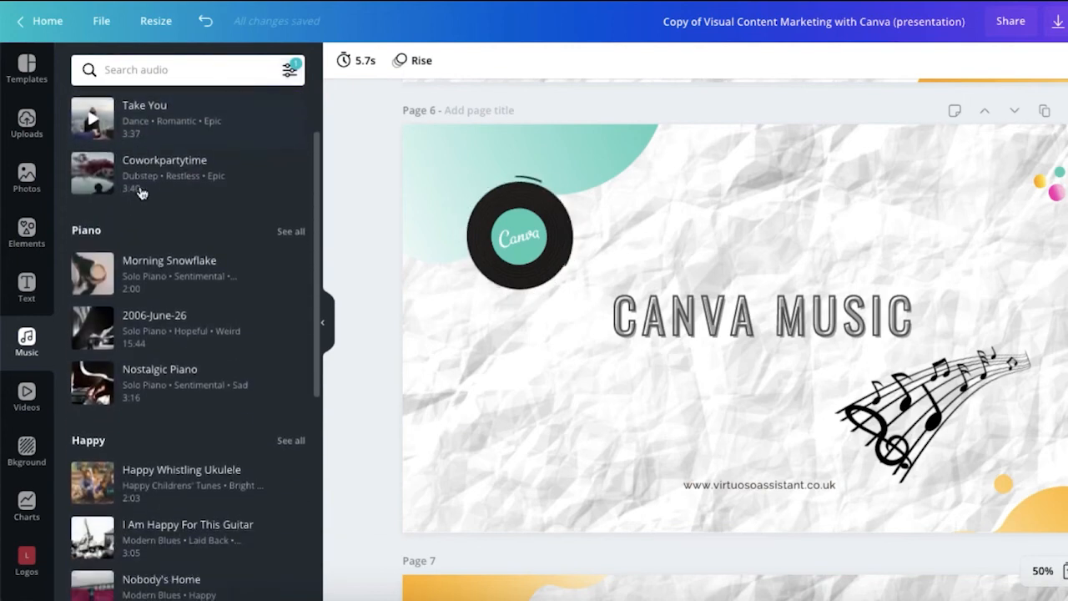
{"action": "scroll", "coordinate": [141, 217], "scroll_direction": "down", "scroll_amount": 4}
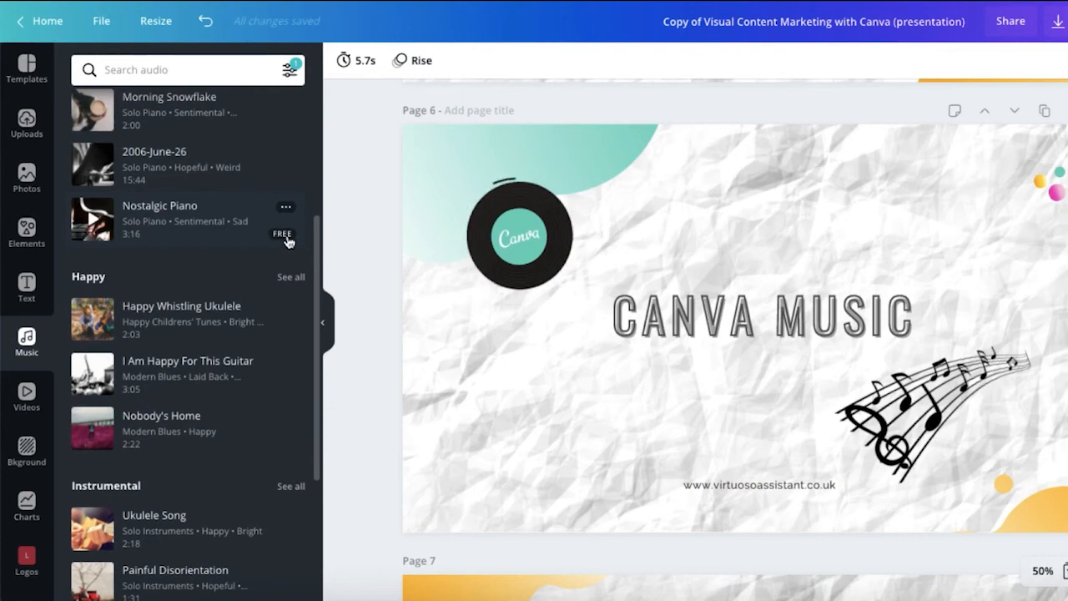
Step: Add the Nostalgic Piano track to page 6 and trim it to start later
{"action": "left_click", "coordinate": [417, 359]}
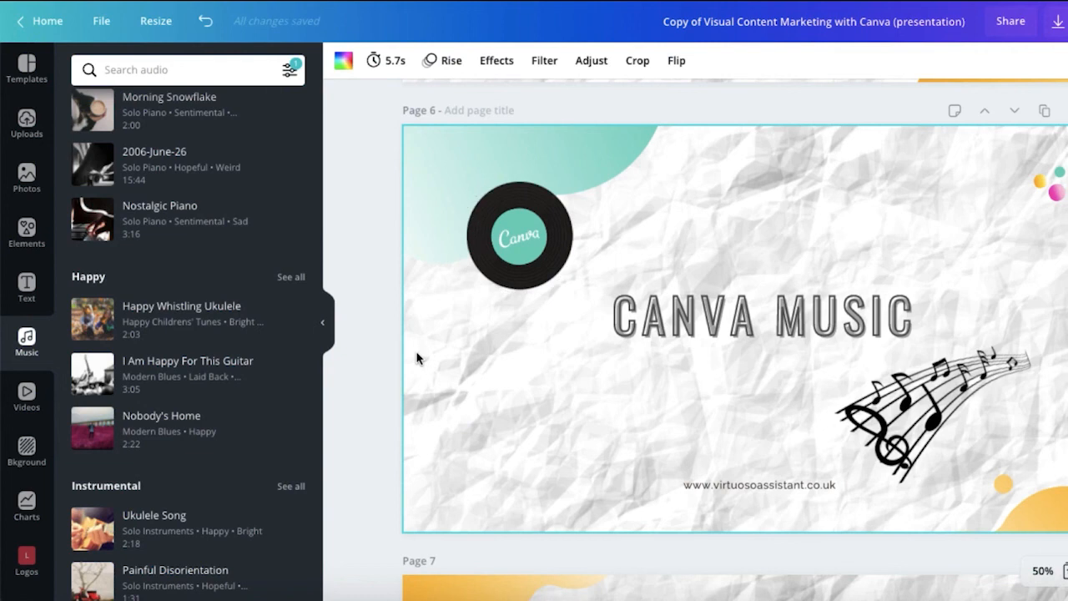
{"action": "left_click", "coordinate": [148, 226]}
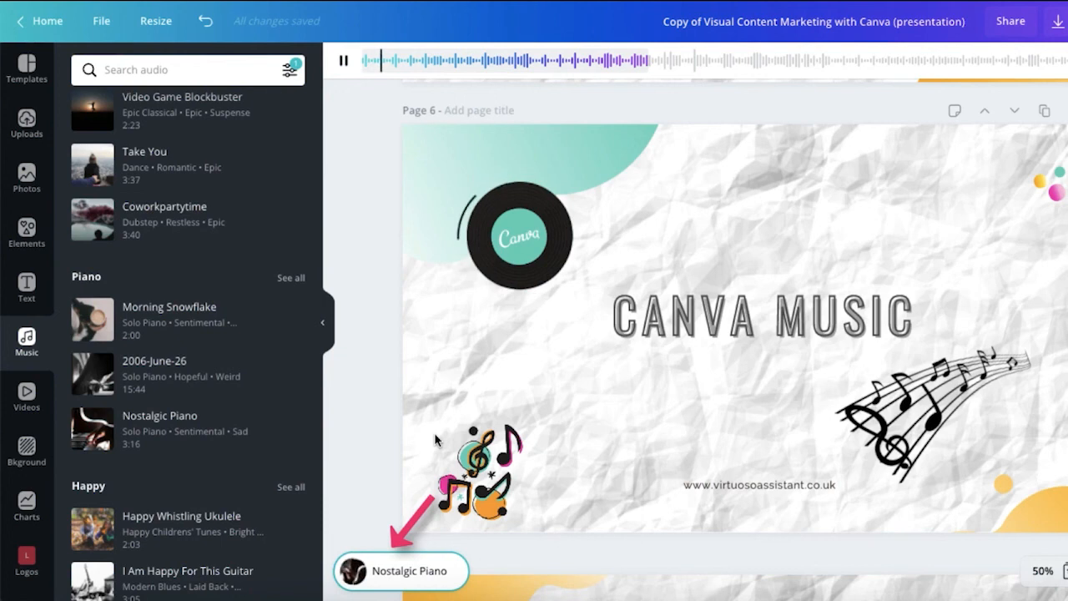
{"action": "left_click", "coordinate": [344, 61]}
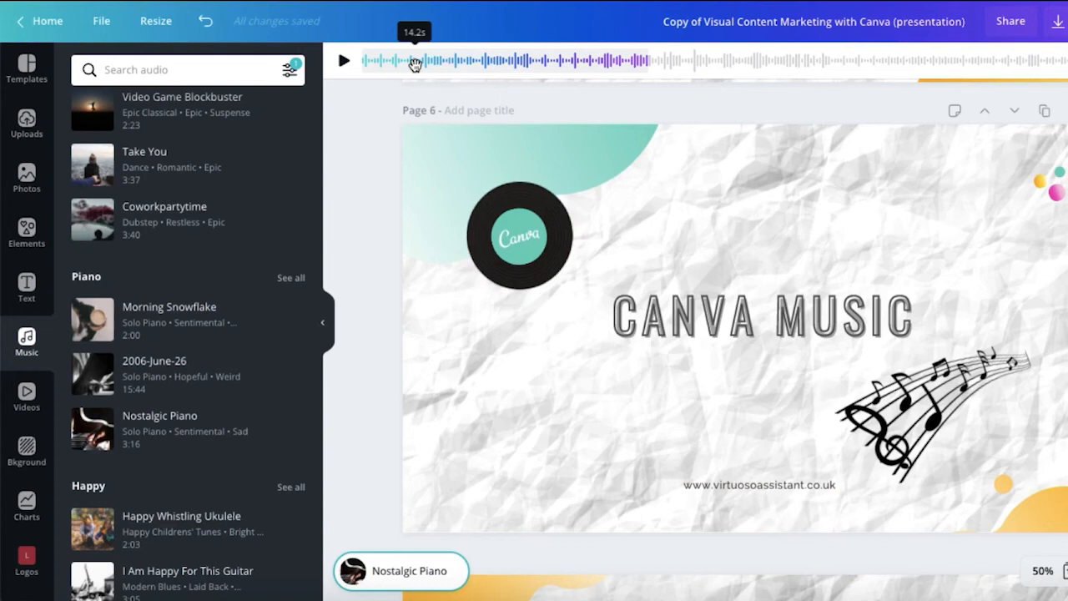
{"action": "left_click_drag", "start_coordinate": [416, 66], "coordinate": [543, 75]}
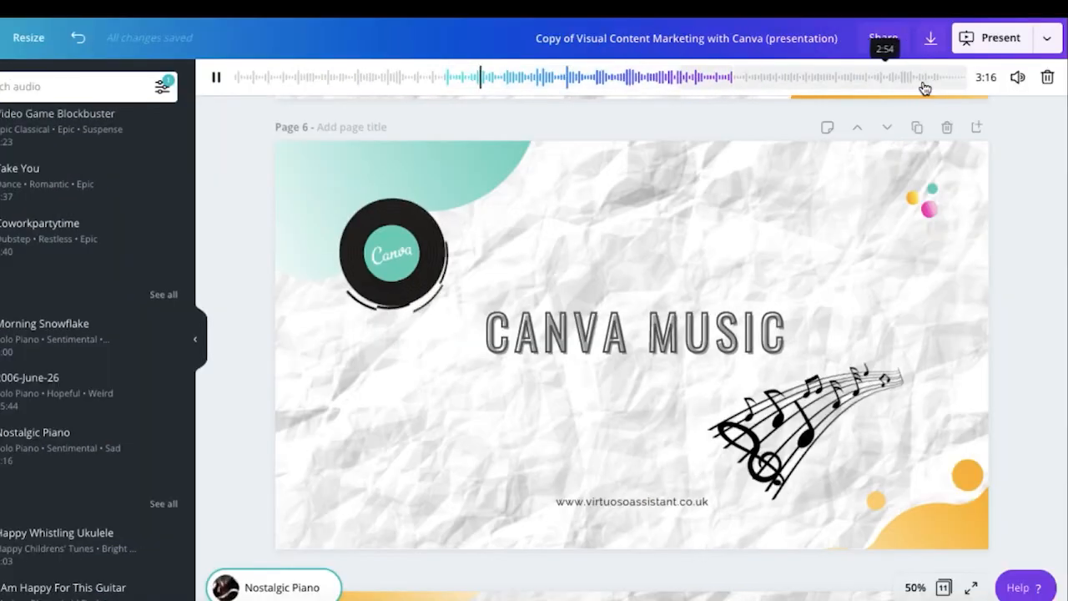
Step: Adjust the music track's volume, then delete the track from the design
{"action": "left_click", "coordinate": [1017, 78]}
{"action": "left_click_drag", "start_coordinate": [962, 117], "coordinate": [938, 122]}
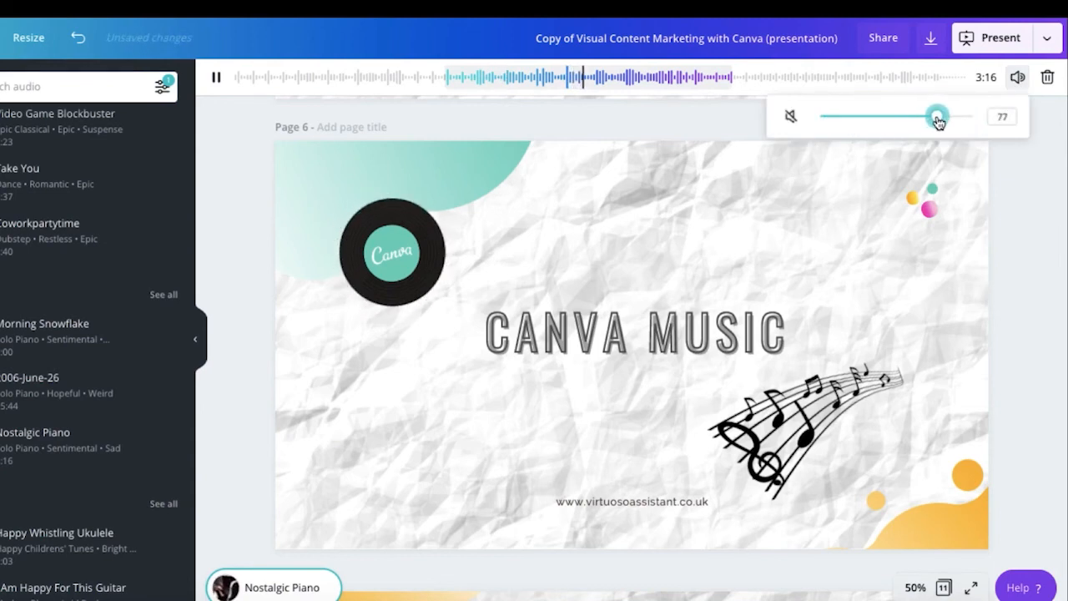
{"action": "left_click", "coordinate": [1013, 199]}
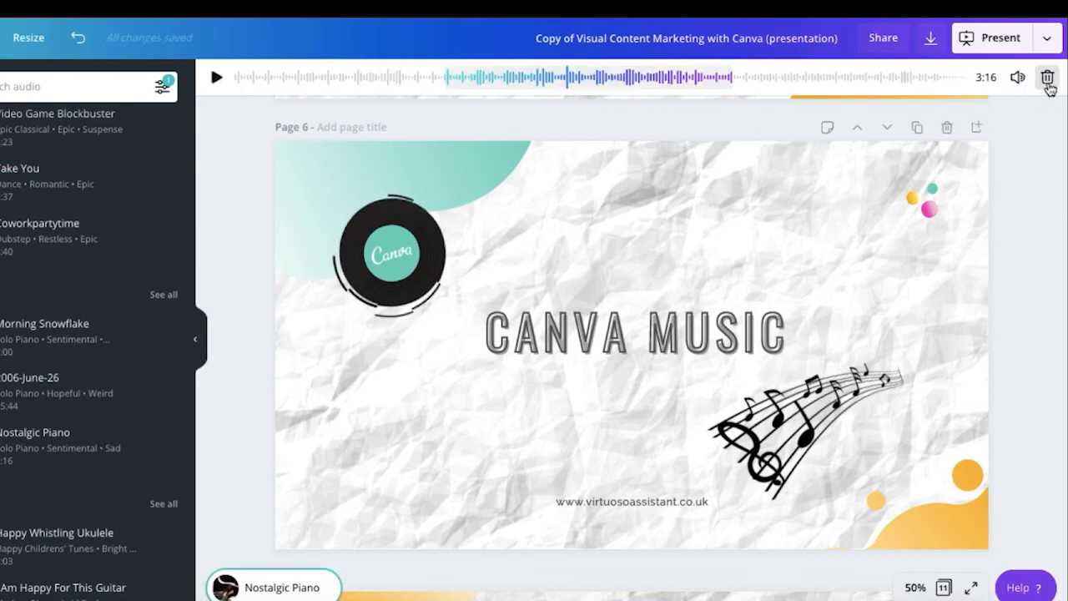
{"action": "left_click", "coordinate": [1047, 79]}
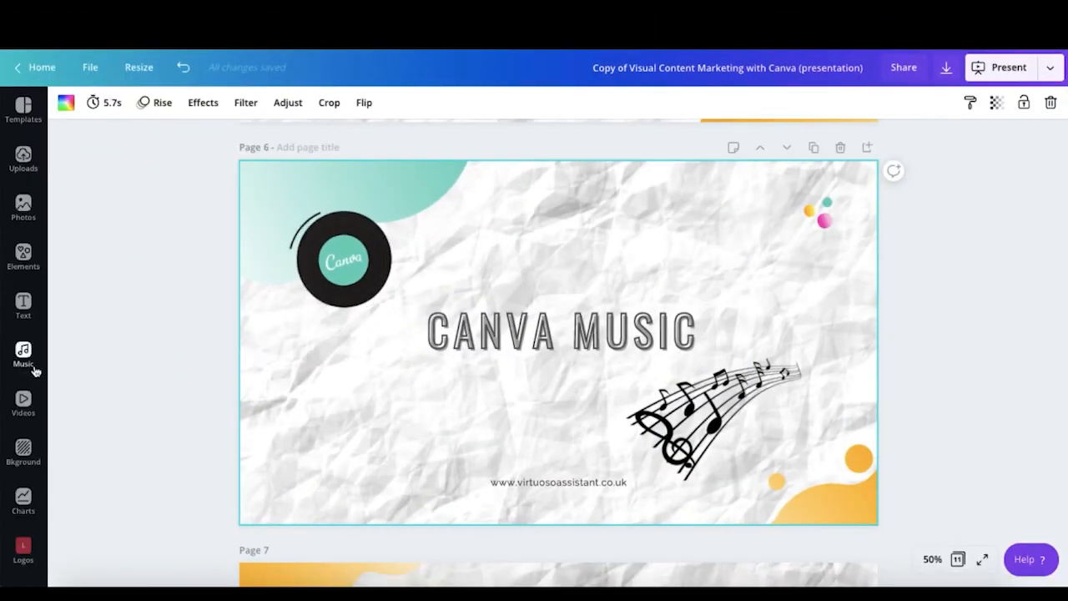
Step: Open the Embeds app from the More section of the sidebar
{"action": "scroll", "coordinate": [31, 373], "scroll_direction": "down", "scroll_amount": 5}
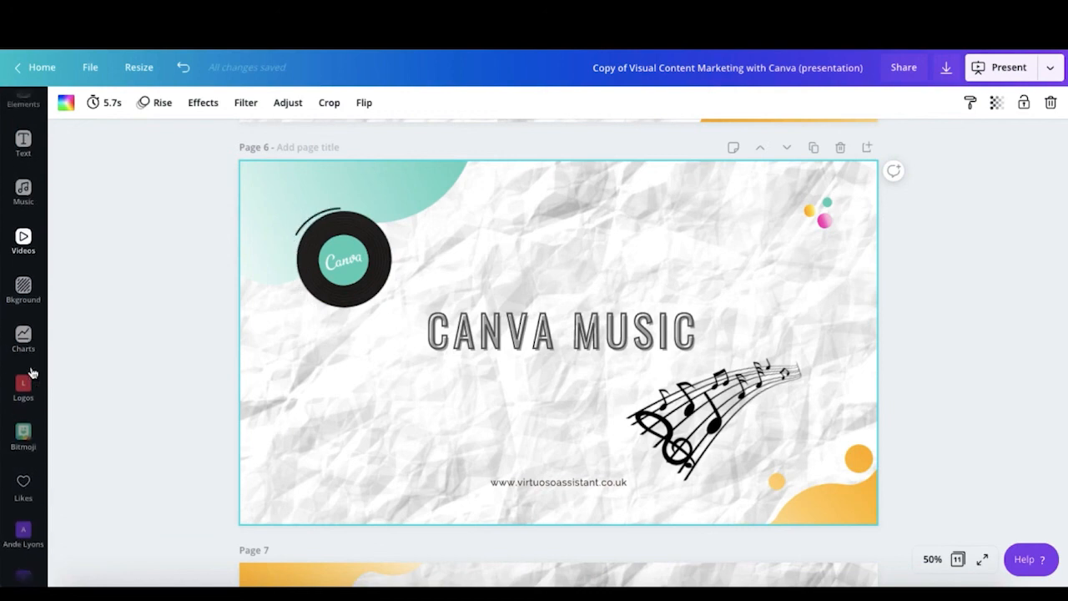
{"action": "scroll", "coordinate": [31, 373], "scroll_direction": "down", "scroll_amount": 5}
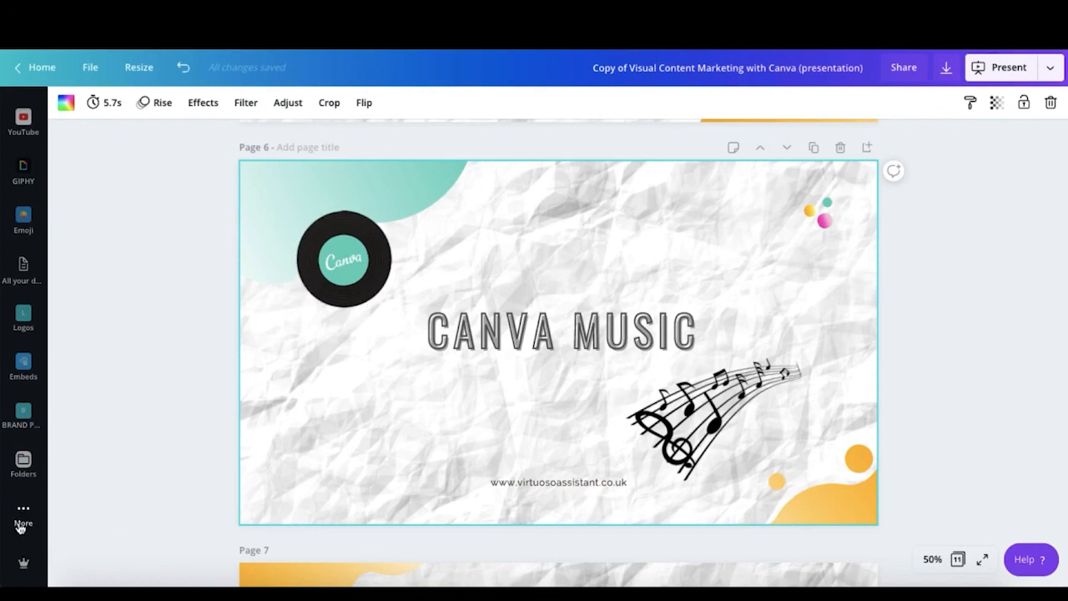
{"action": "left_click", "coordinate": [23, 517]}
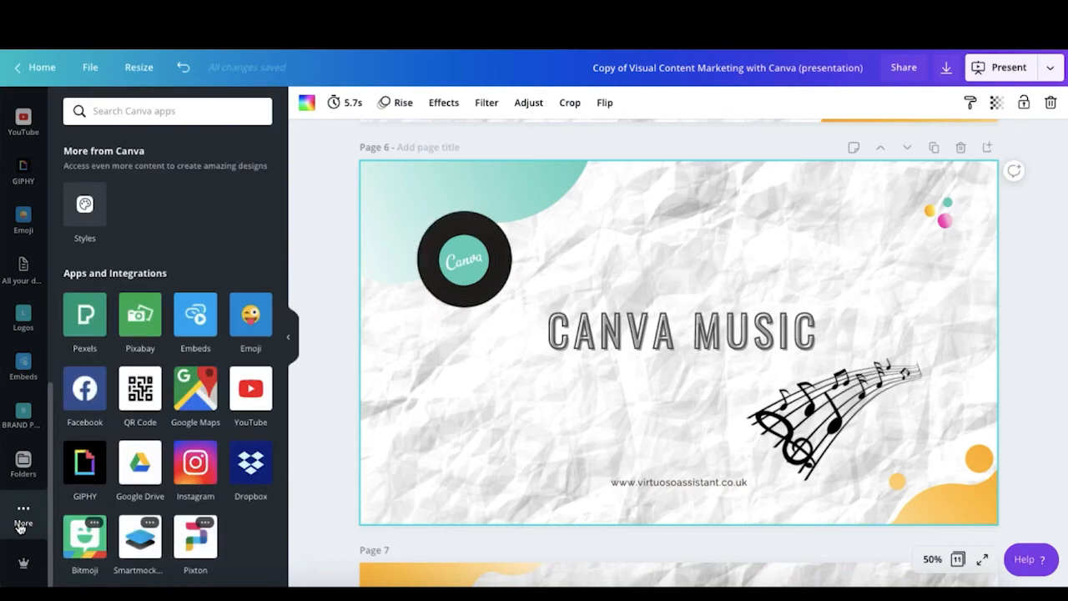
{"action": "scroll", "coordinate": [184, 257], "scroll_direction": "down", "scroll_amount": 2}
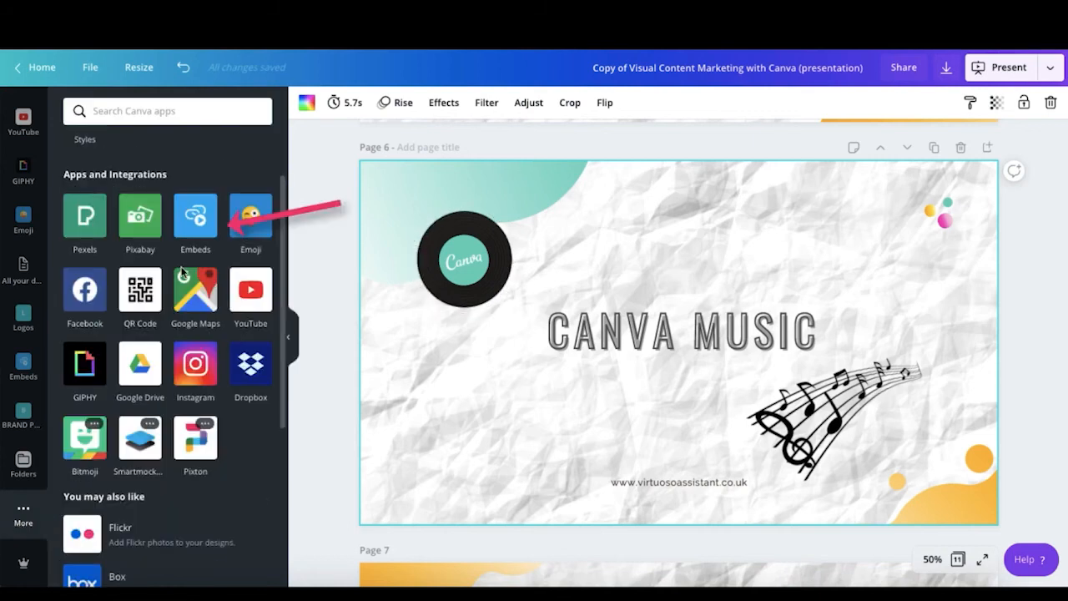
{"action": "left_click", "coordinate": [197, 229]}
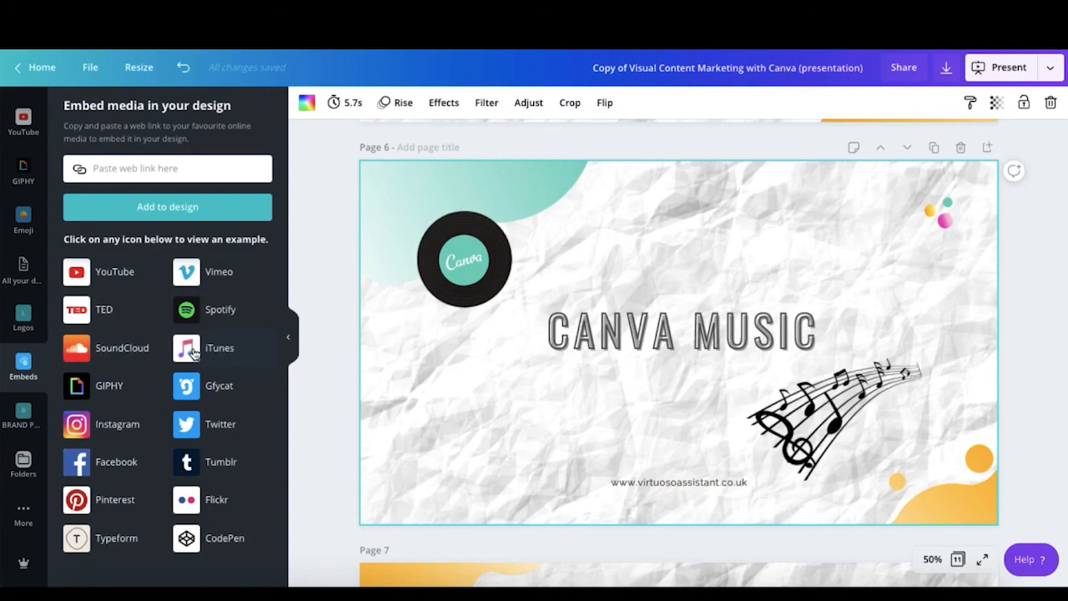
{"action": "left_click", "coordinate": [342, 408]}
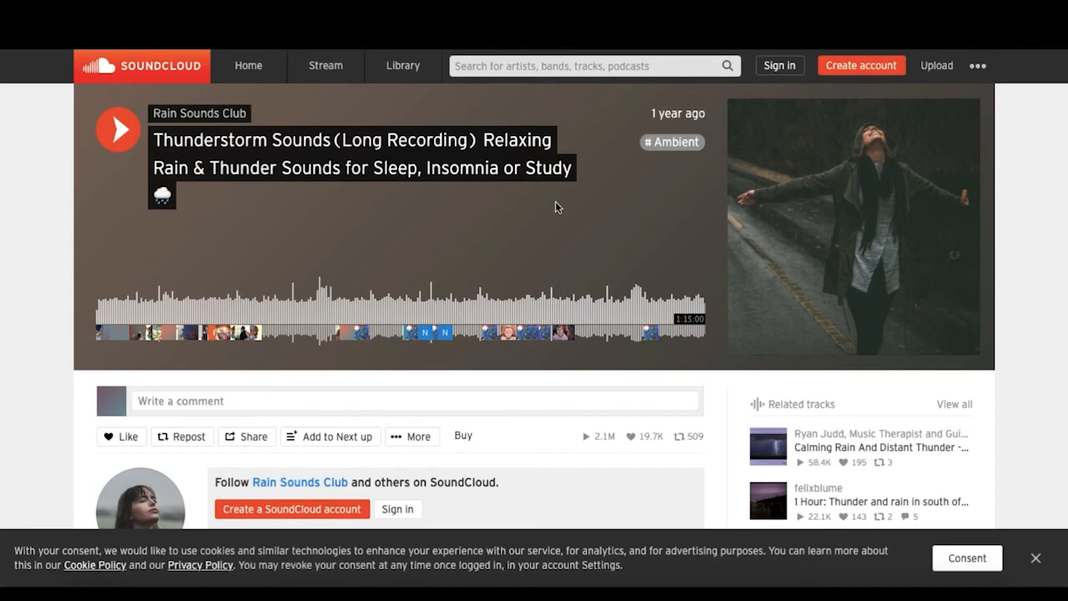
Step: Open the thunderstorm sounds track's SoundCloud share dialog and select its full link
{"action": "scroll", "coordinate": [254, 438], "scroll_direction": "down", "scroll_amount": 1}
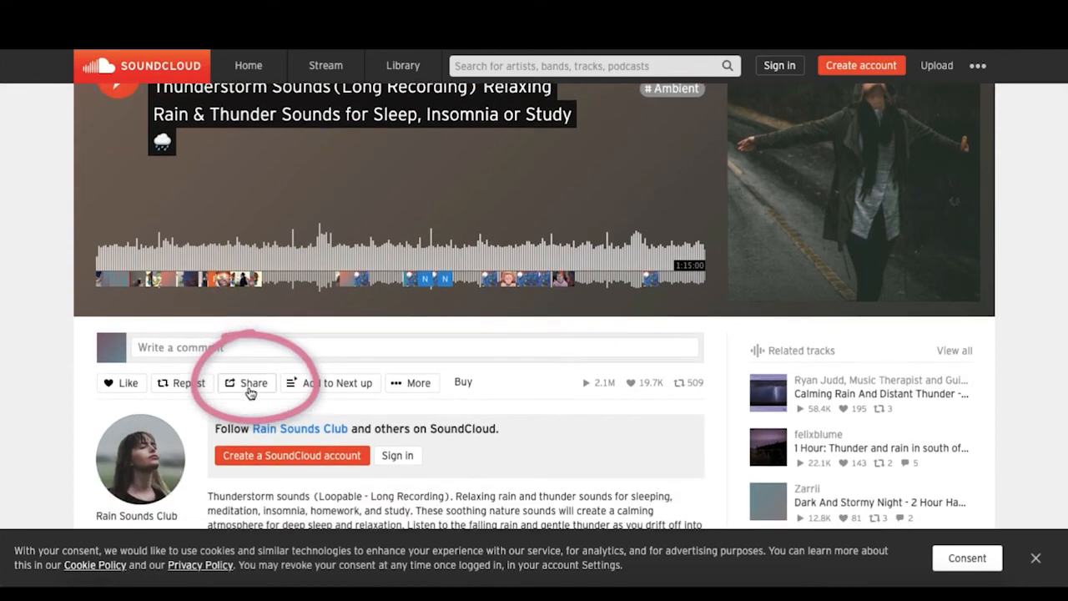
{"action": "left_click", "coordinate": [248, 386]}
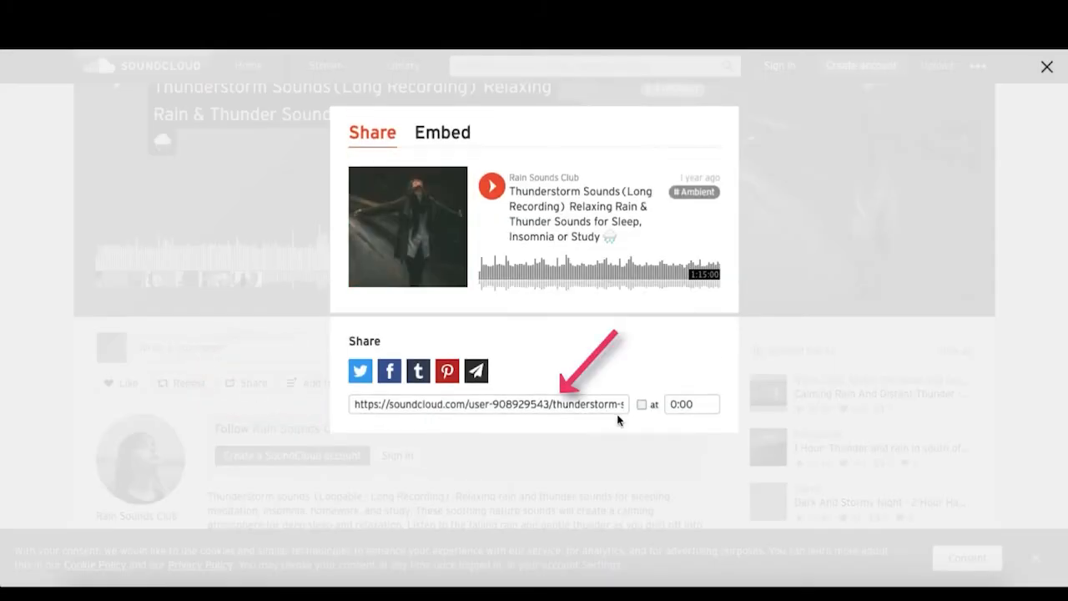
{"action": "left_click", "coordinate": [588, 404]}
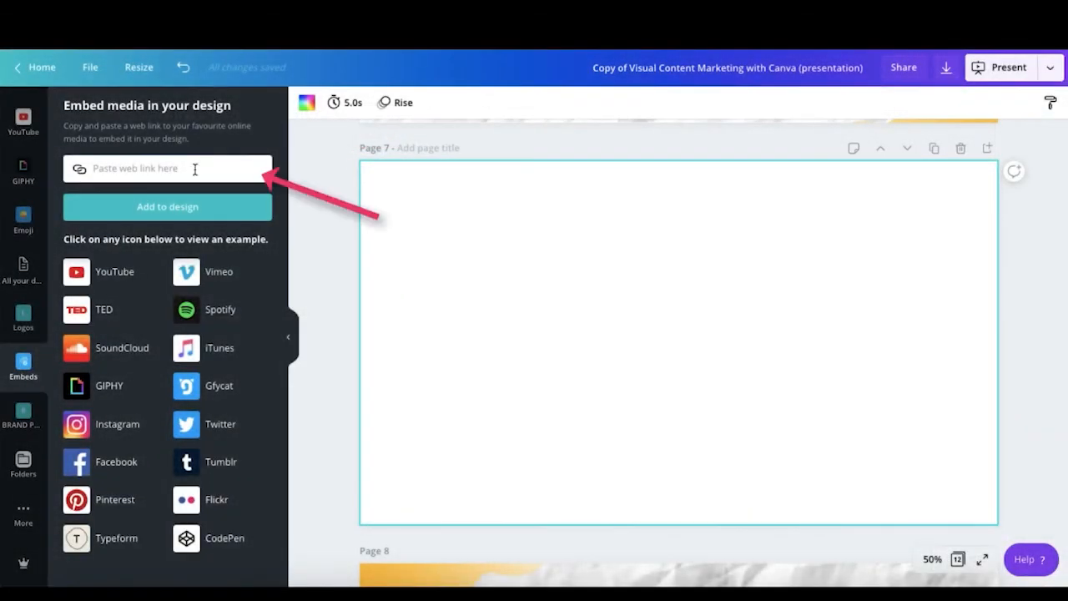
Step: Embed the SoundCloud thunderstorm track on page 7, then enlarge and reposition the player
{"action": "key", "text": "ctrl+v"}
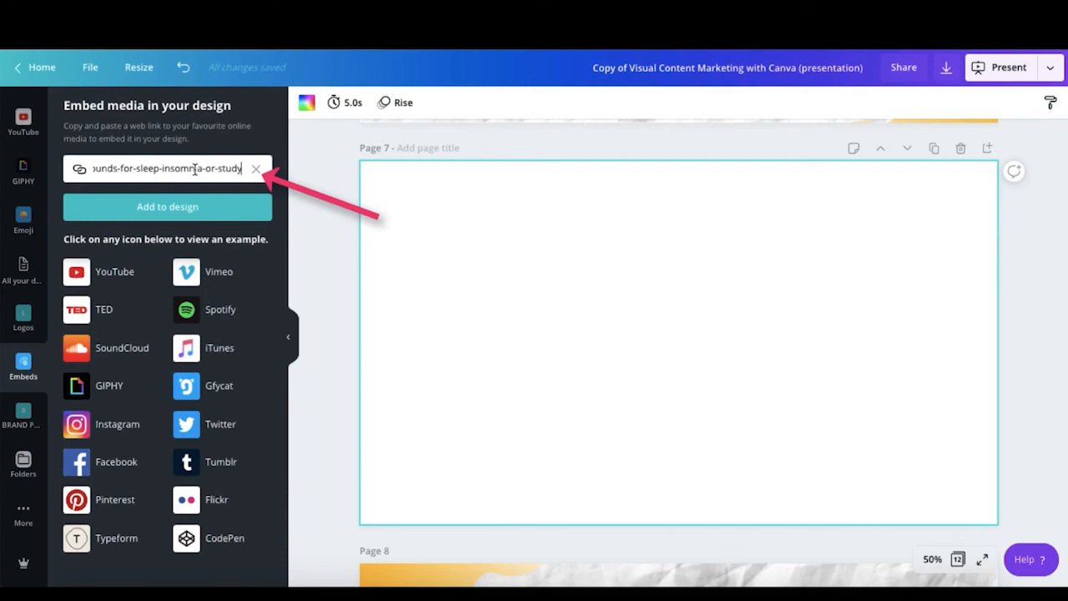
{"action": "left_click", "coordinate": [144, 215]}
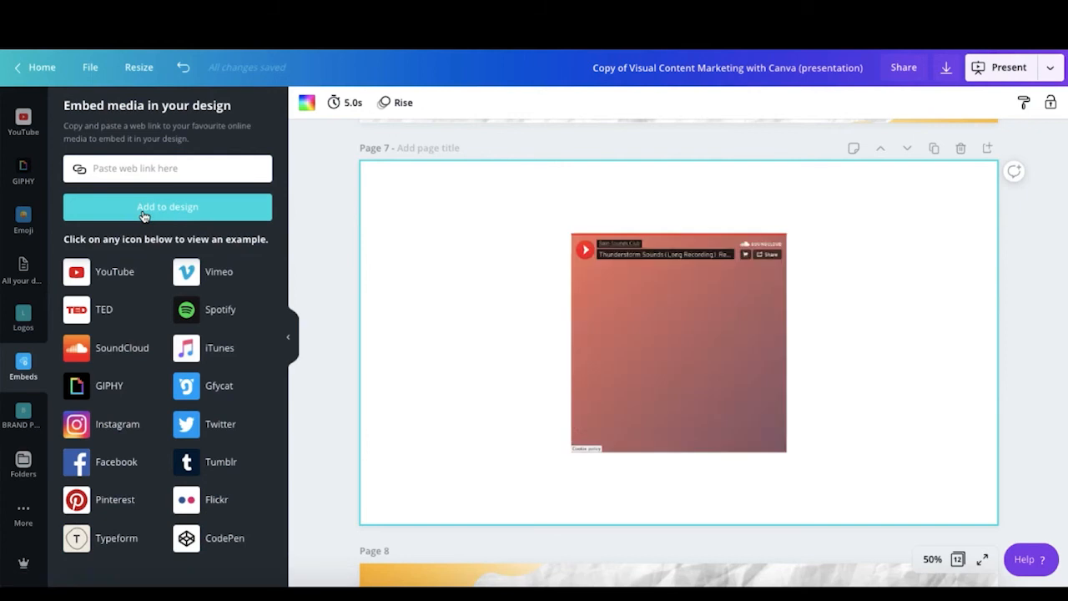
{"action": "left_click", "coordinate": [600, 403]}
{"action": "left_click_drag", "start_coordinate": [572, 429], "coordinate": [493, 495]}
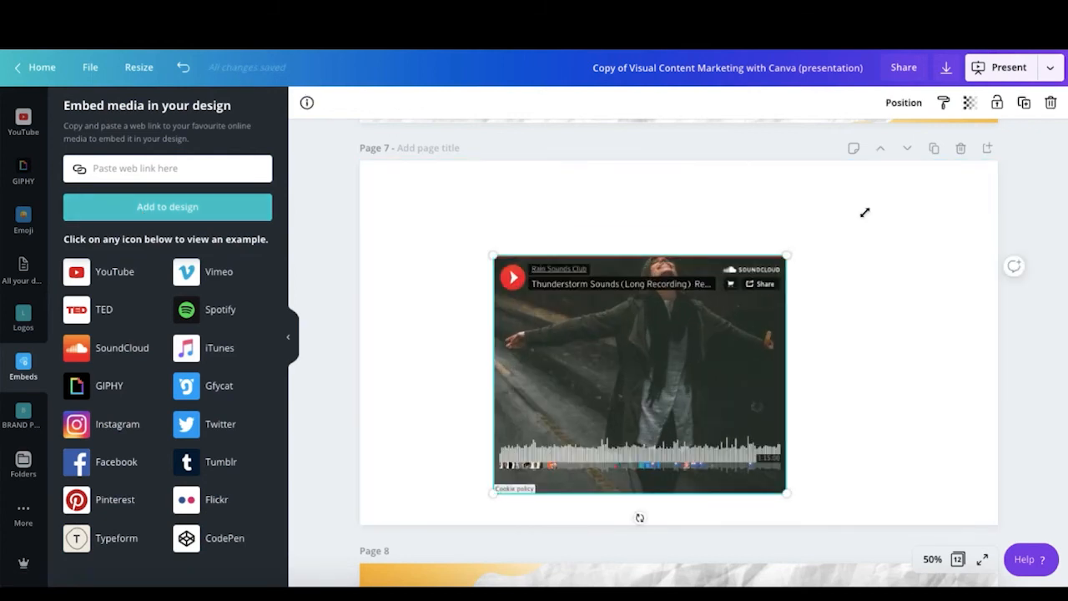
{"action": "left_click_drag", "start_coordinate": [787, 255], "coordinate": [877, 211]}
{"action": "left_click_drag", "start_coordinate": [723, 336], "coordinate": [704, 334]}
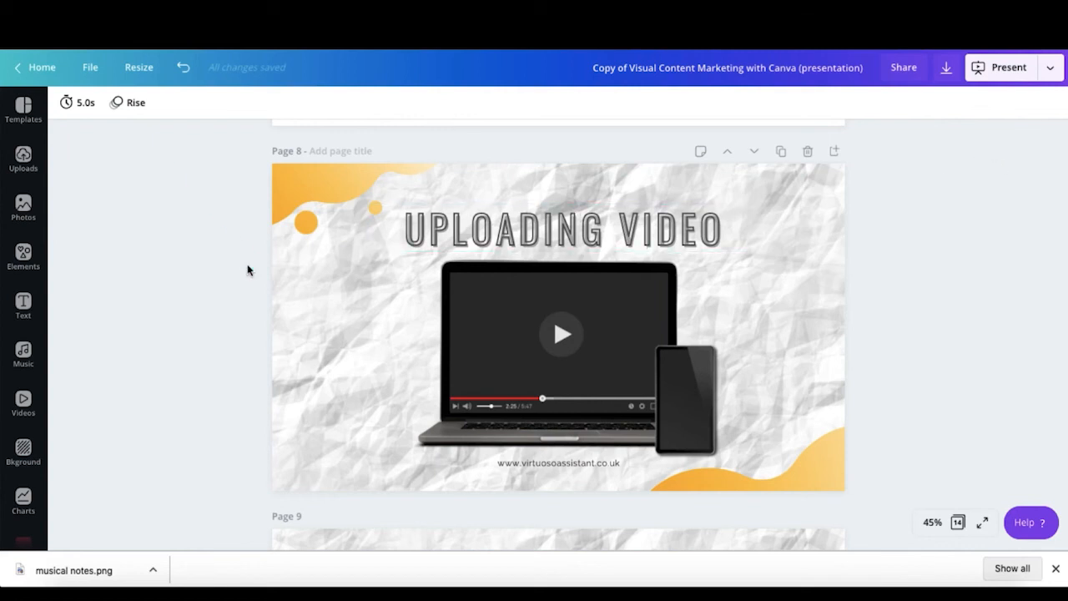
Step: Open the YouTube app from the sidebar's More apps and browse its video results
{"action": "scroll", "coordinate": [26, 376], "scroll_direction": "down", "scroll_amount": 10}
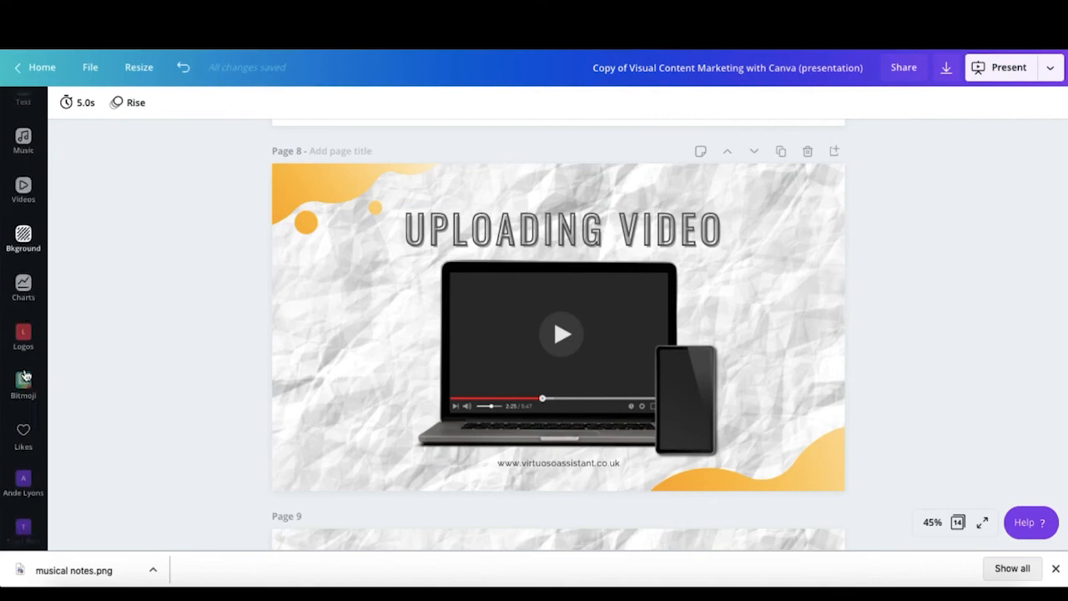
{"action": "scroll", "coordinate": [26, 375], "scroll_direction": "down", "scroll_amount": 1}
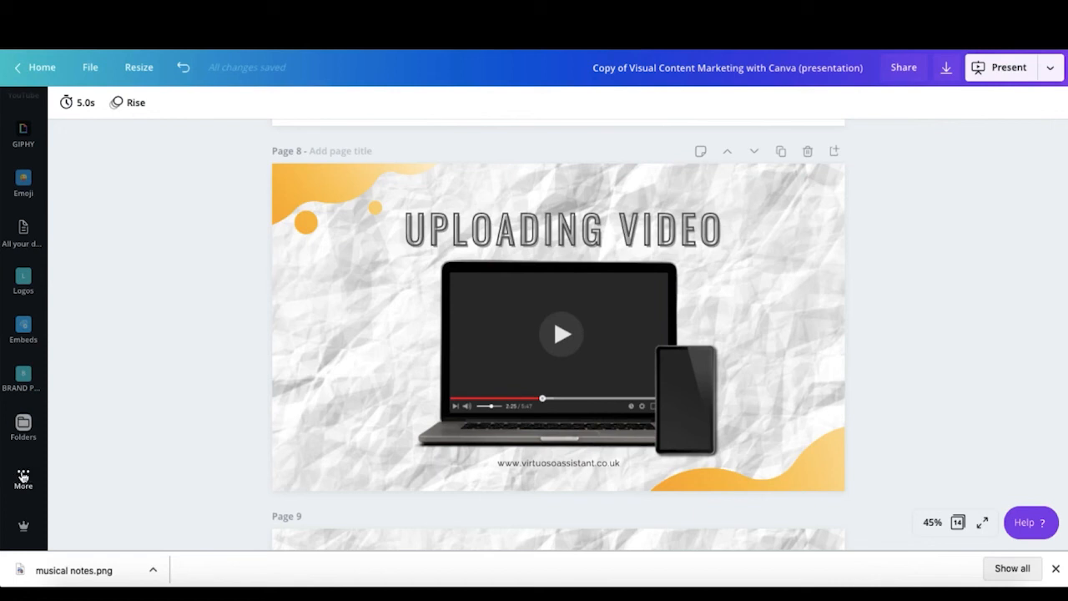
{"action": "left_click", "coordinate": [23, 477]}
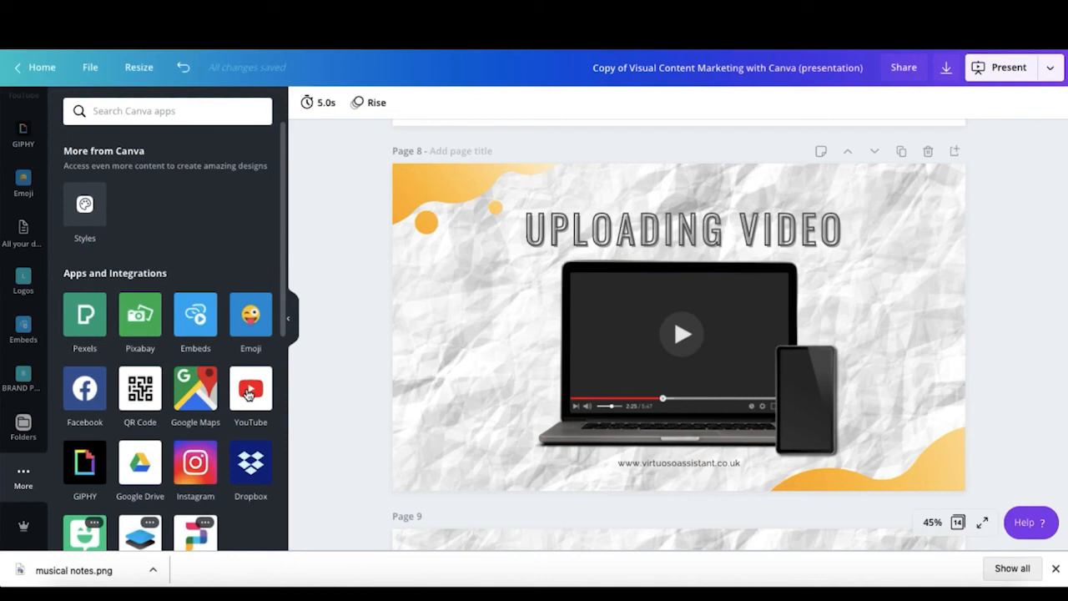
{"action": "left_click", "coordinate": [247, 394]}
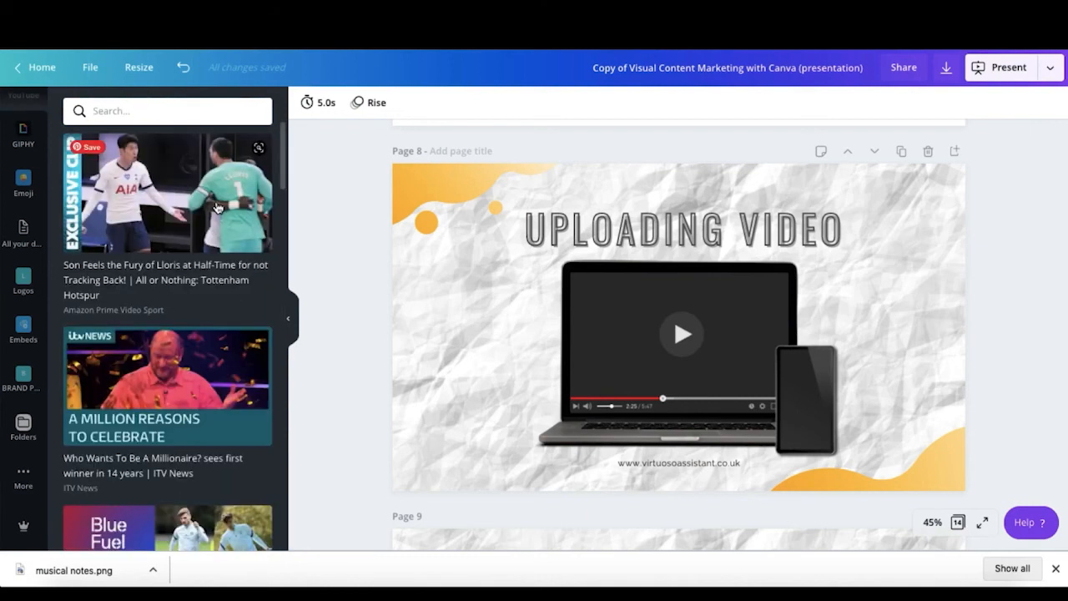
{"action": "scroll", "coordinate": [216, 207], "scroll_direction": "down", "scroll_amount": 3}
{"action": "scroll", "coordinate": [216, 207], "scroll_direction": "down", "scroll_amount": 5}
{"action": "scroll", "coordinate": [216, 207], "scroll_direction": "down", "scroll_amount": 5}
{"action": "scroll", "coordinate": [216, 207], "scroll_direction": "up", "scroll_amount": 2}
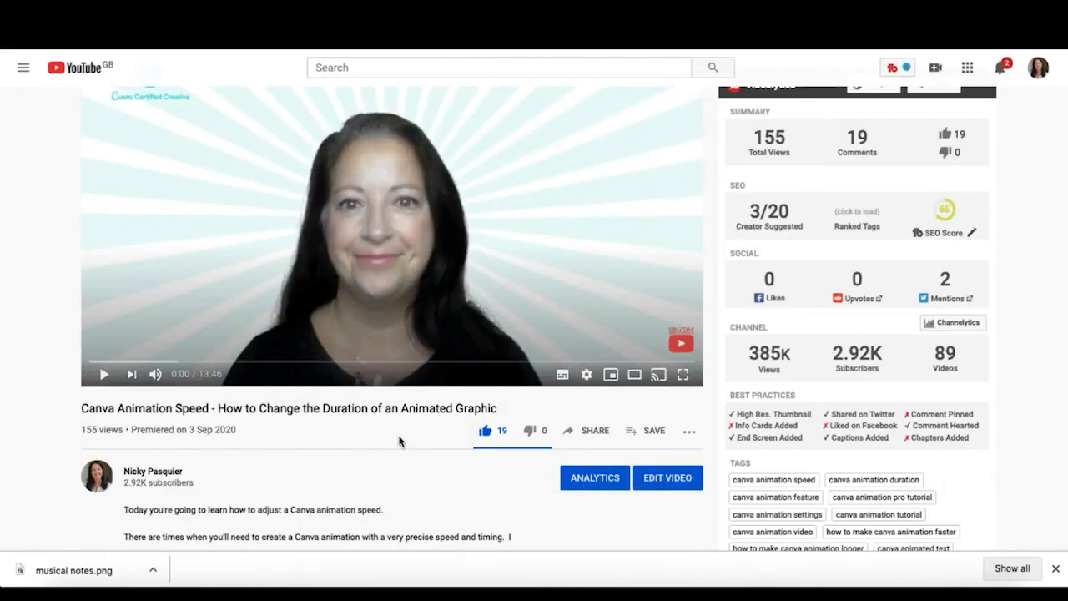
Step: Copy the Canva Animation Speed video's YouTube share link and return to the Canva tab
{"action": "left_click", "coordinate": [590, 432]}
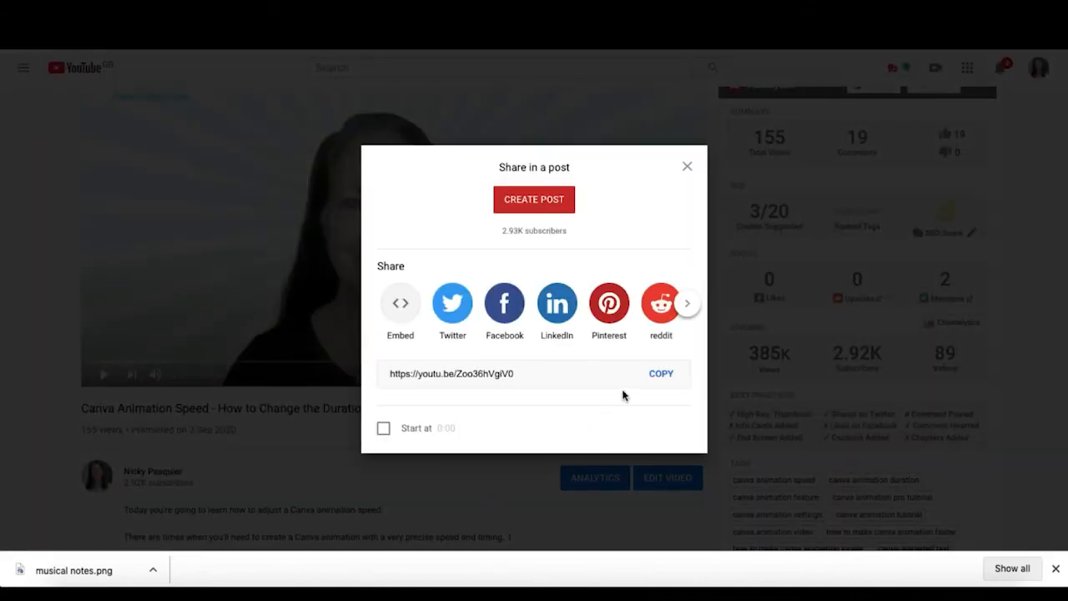
{"action": "left_click", "coordinate": [664, 376]}
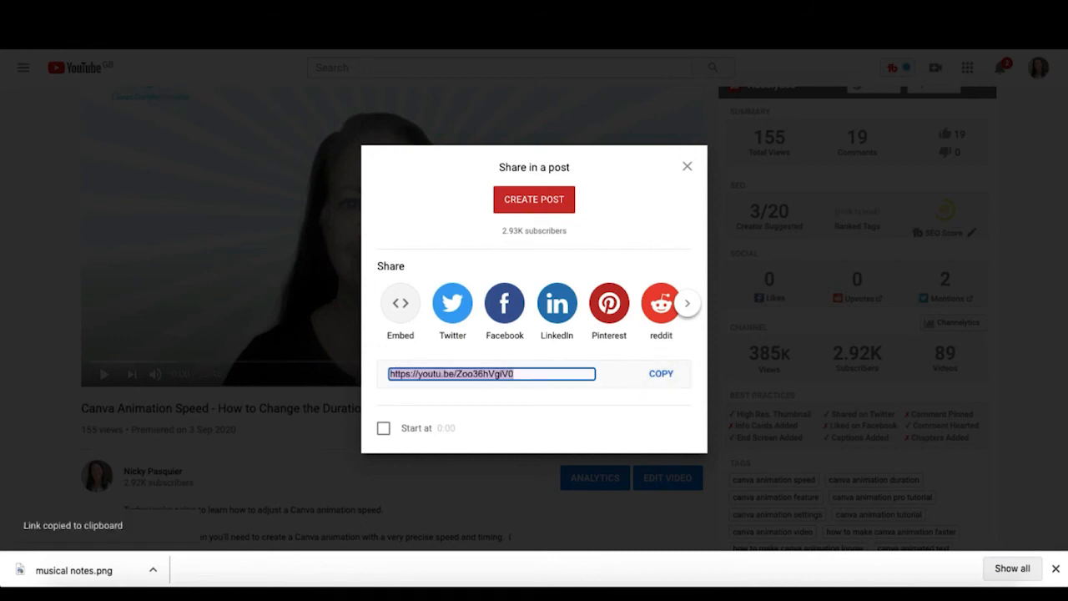
{"action": "left_click", "coordinate": [349, 12]}
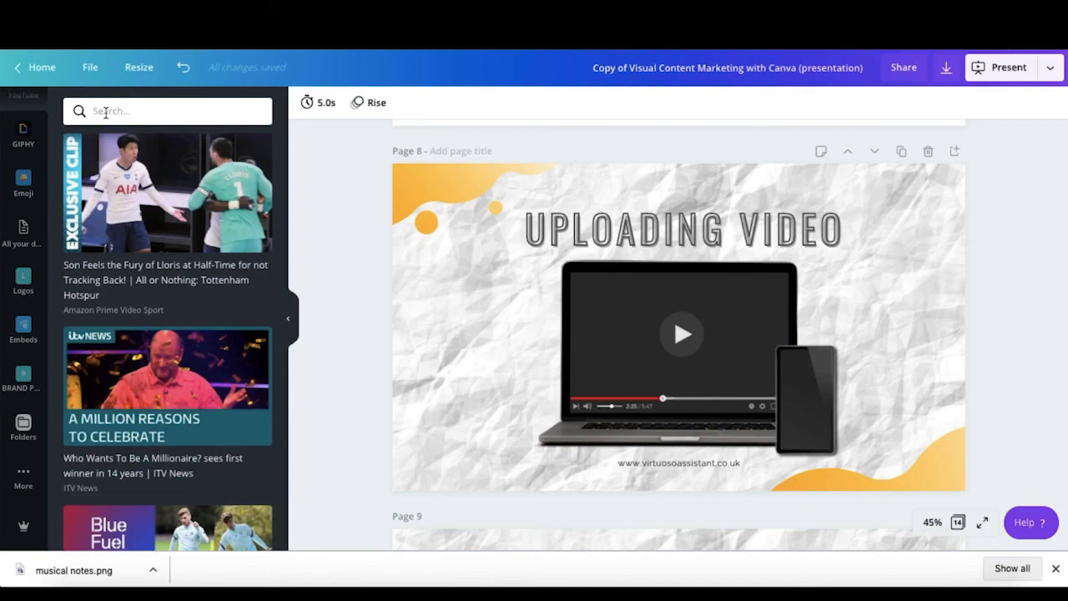
Step: Look up the pasted YouTube link and embed the Canva Animation Speed video on page 9, enlarged
{"action": "left_click", "coordinate": [105, 113]}
{"action": "key", "text": "ctrl+v"}
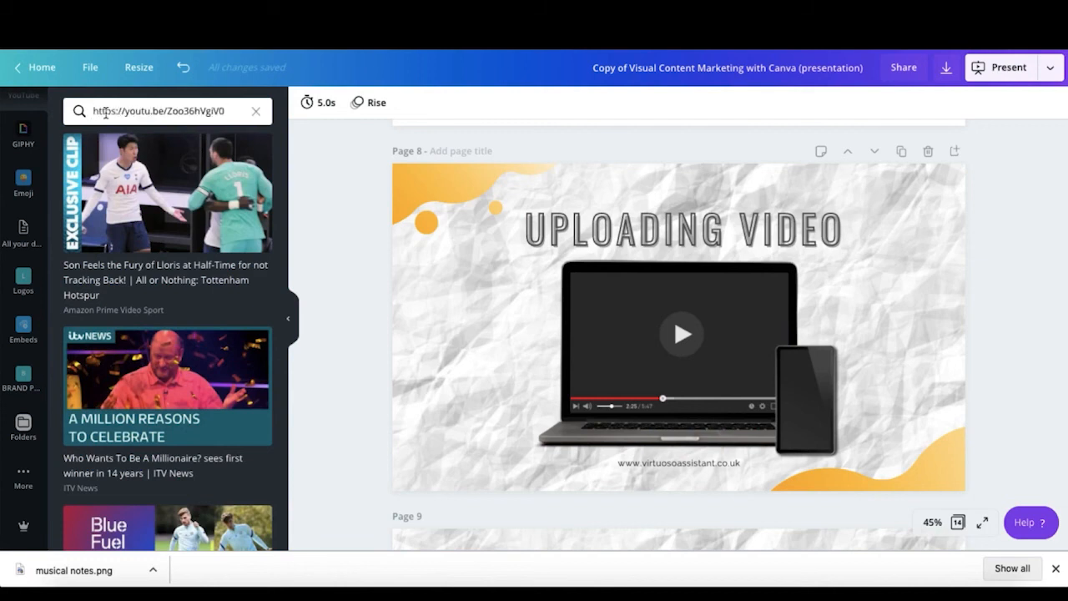
{"action": "key", "text": "Return"}
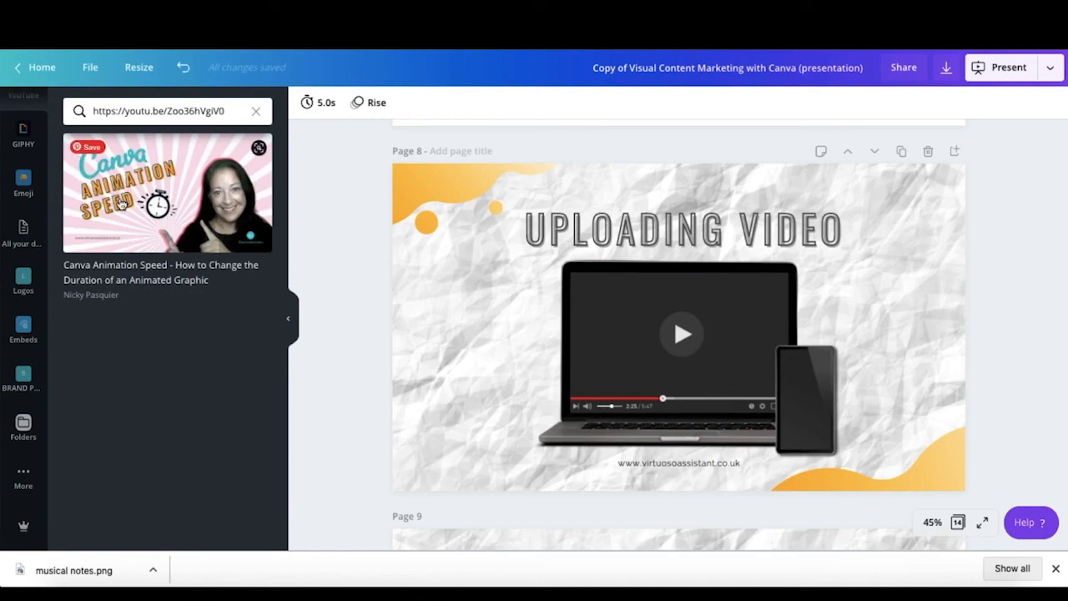
{"action": "scroll", "coordinate": [458, 311], "scroll_direction": "down", "scroll_amount": 5}
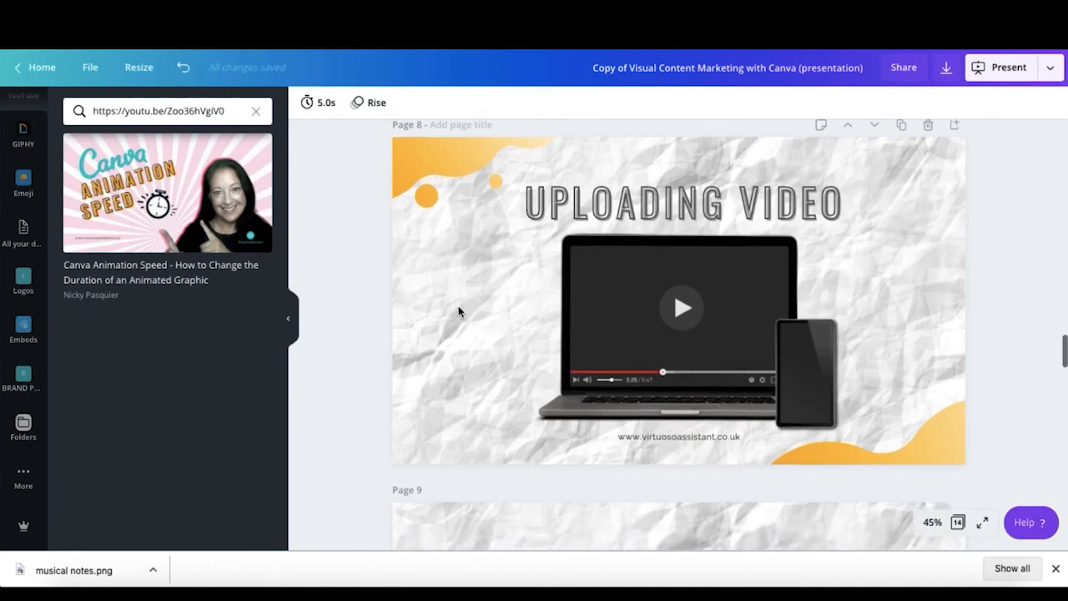
{"action": "scroll", "coordinate": [458, 311], "scroll_direction": "down", "scroll_amount": 1}
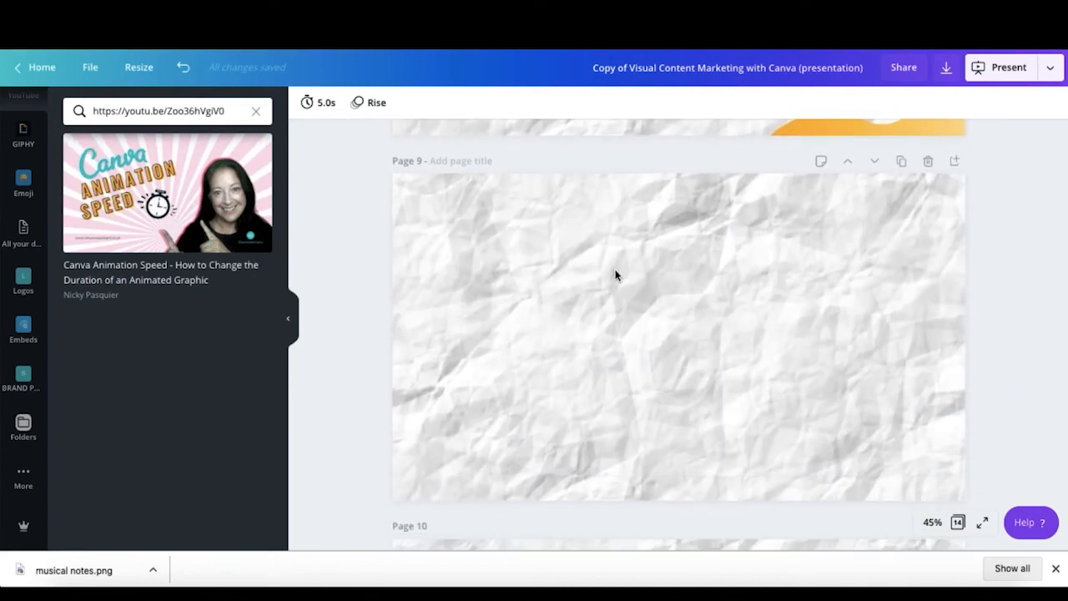
{"action": "left_click", "coordinate": [211, 228]}
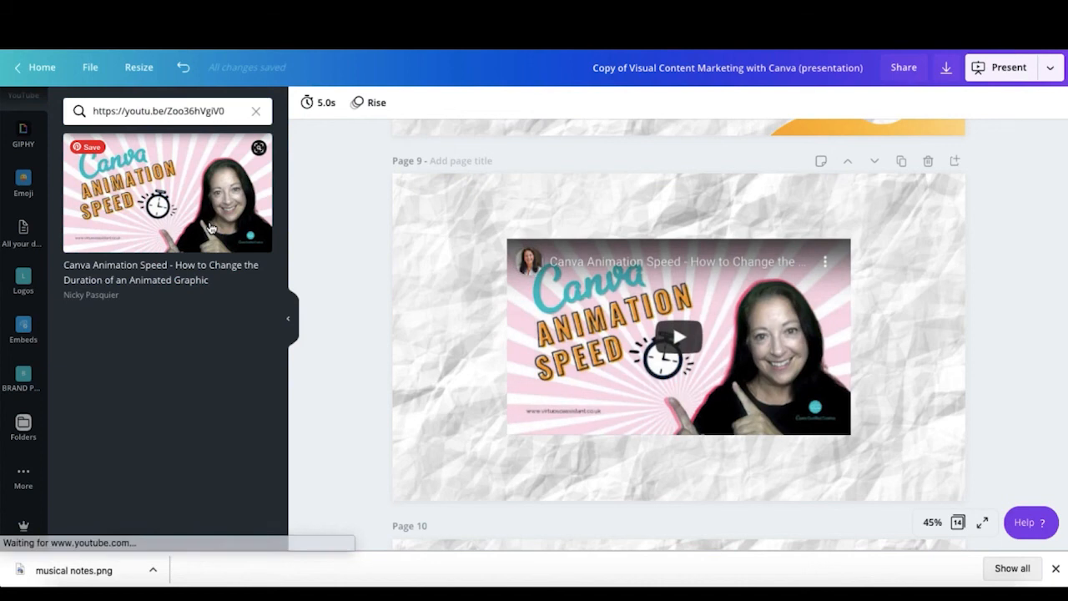
{"action": "left_click_drag", "start_coordinate": [480, 230], "coordinate": [403, 203]}
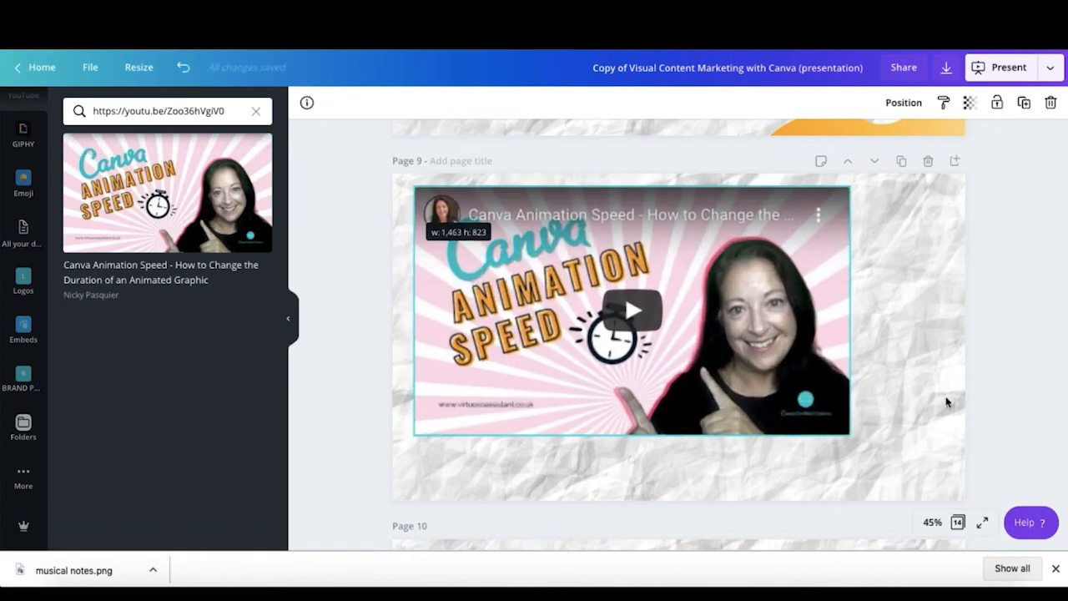
{"action": "left_click_drag", "start_coordinate": [848, 430], "coordinate": [938, 480]}
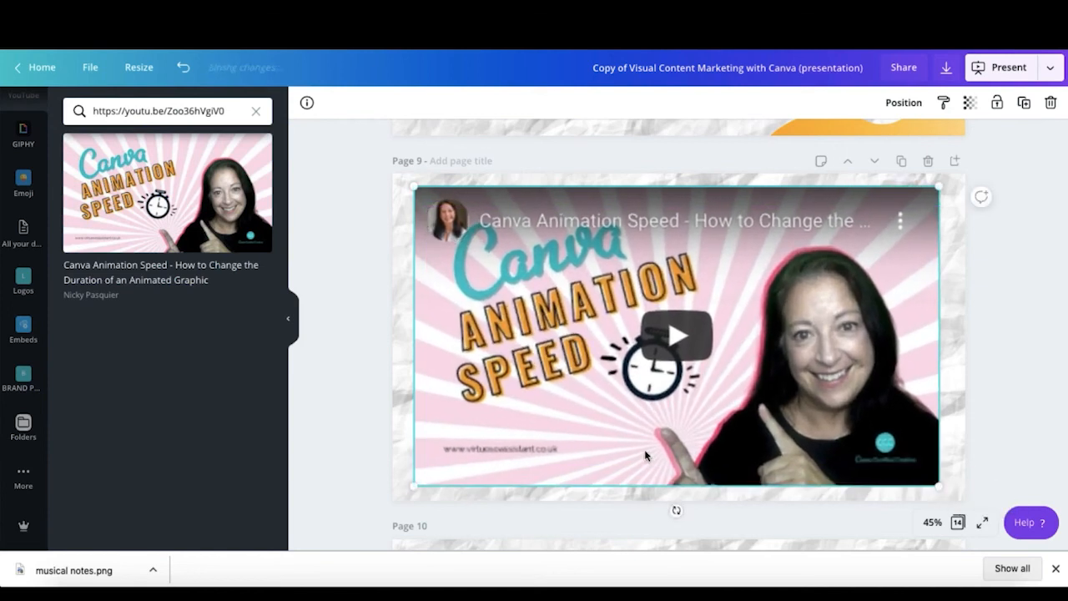
Step: Play and pause the embedded video to test it, then collapse the side panel
{"action": "left_click", "coordinate": [673, 340]}
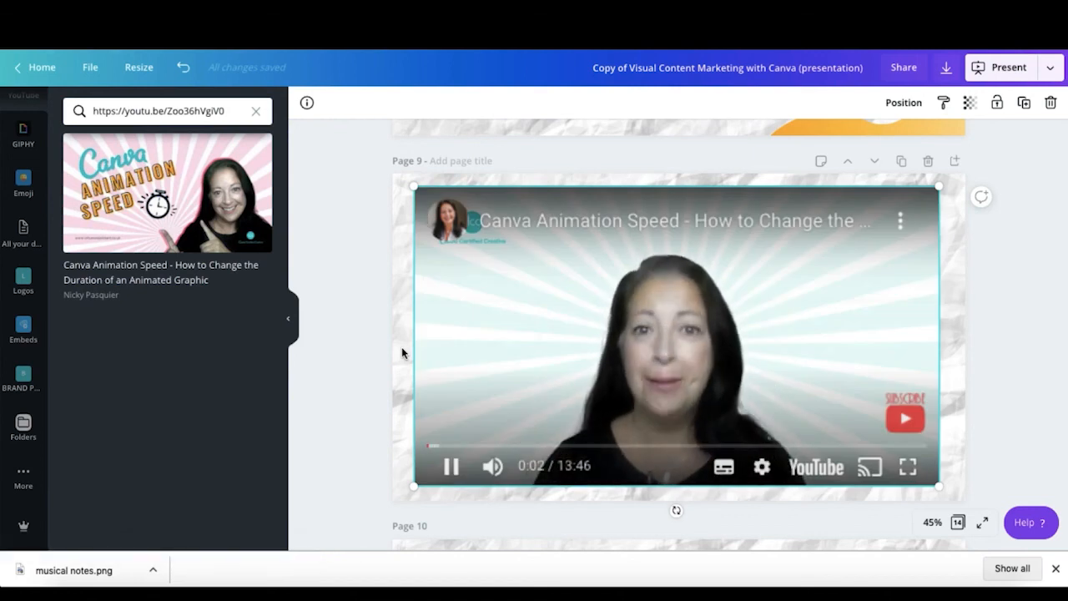
{"action": "left_click", "coordinate": [453, 468]}
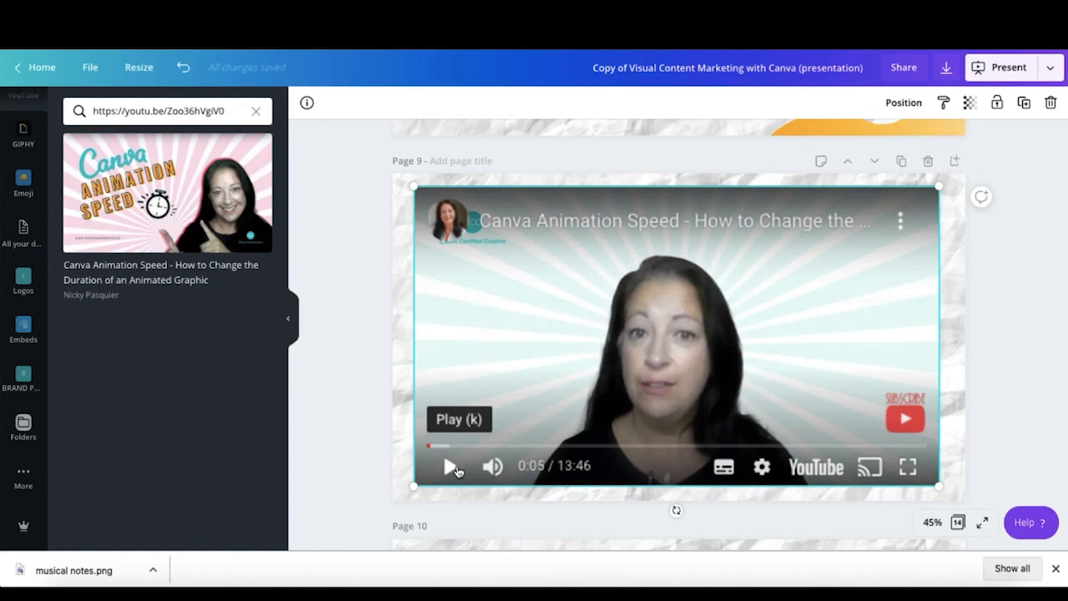
{"action": "scroll", "coordinate": [456, 401], "scroll_direction": "down", "scroll_amount": 4}
{"action": "left_click", "coordinate": [288, 318]}
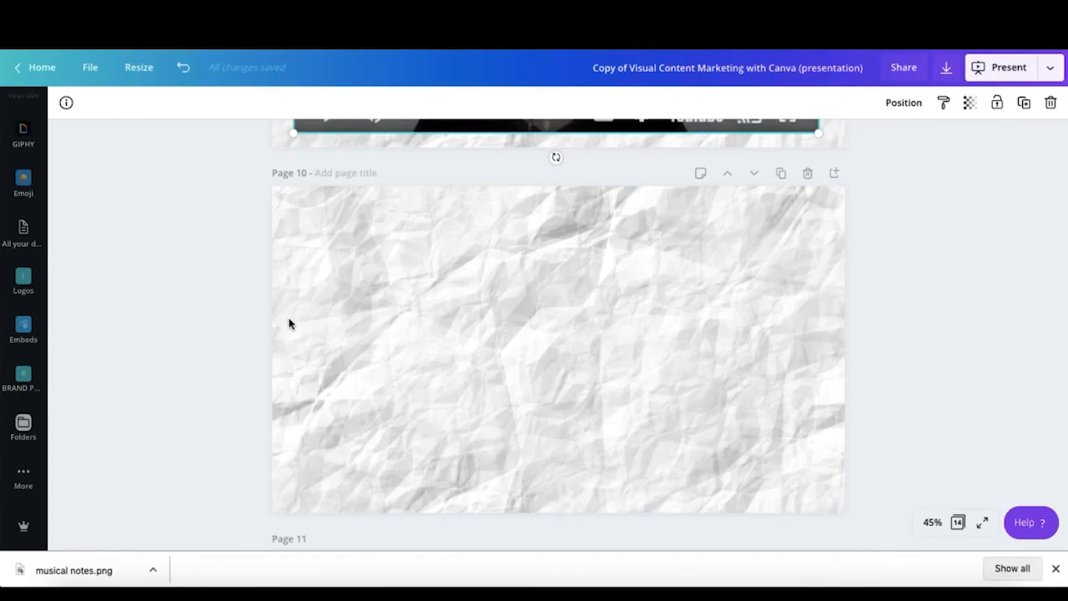
{"action": "left_click", "coordinate": [289, 324]}
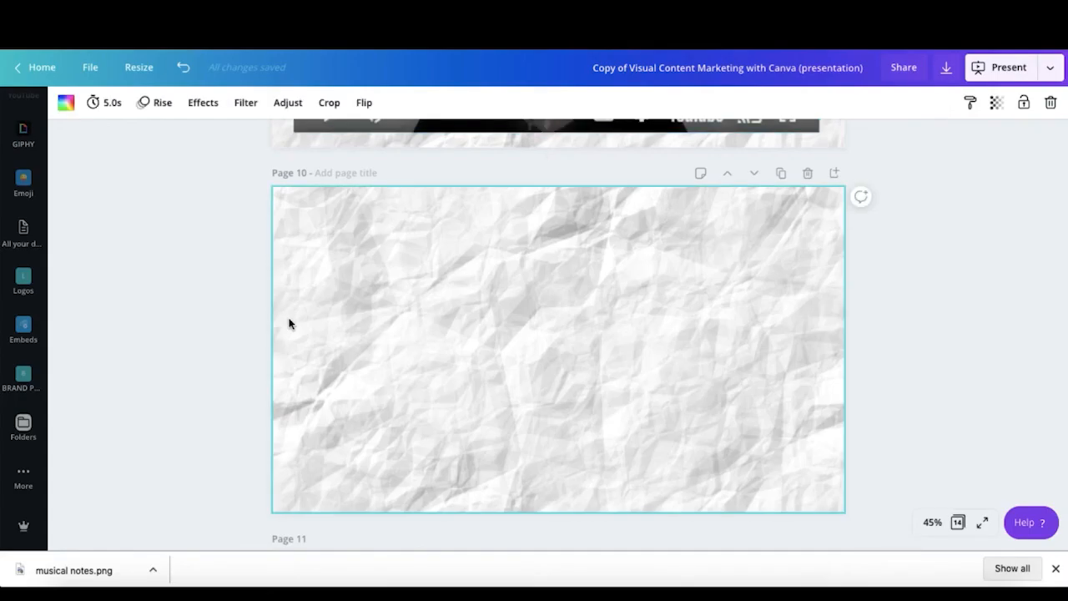
Step: Drop the 0:15 beach video from Uploads into page 11's tablet screen and preview it playing
{"action": "scroll", "coordinate": [11, 266], "scroll_direction": "up", "scroll_amount": 5}
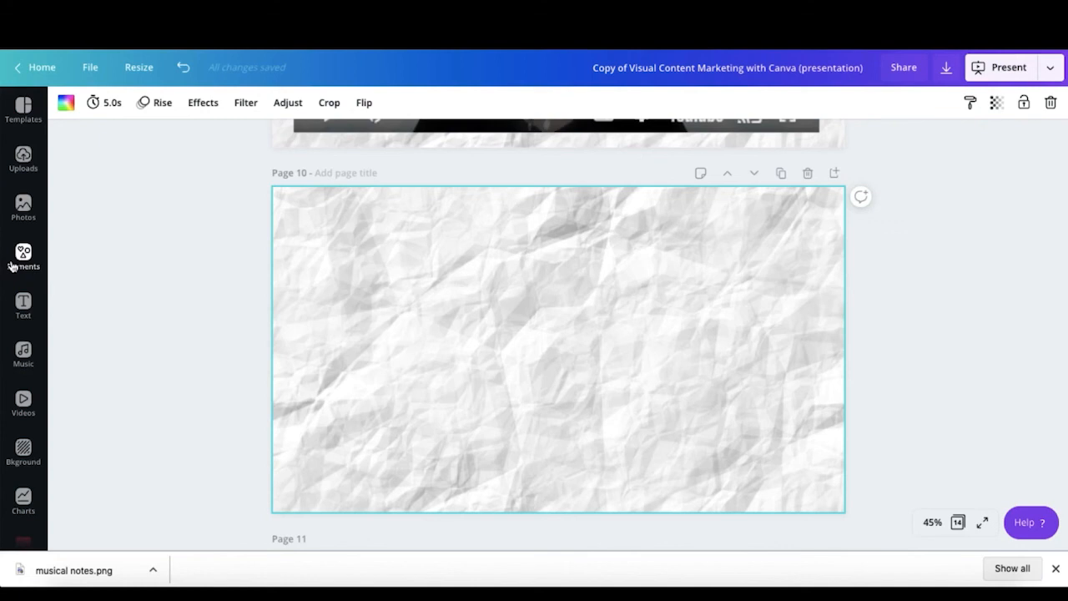
{"action": "left_click", "coordinate": [24, 159]}
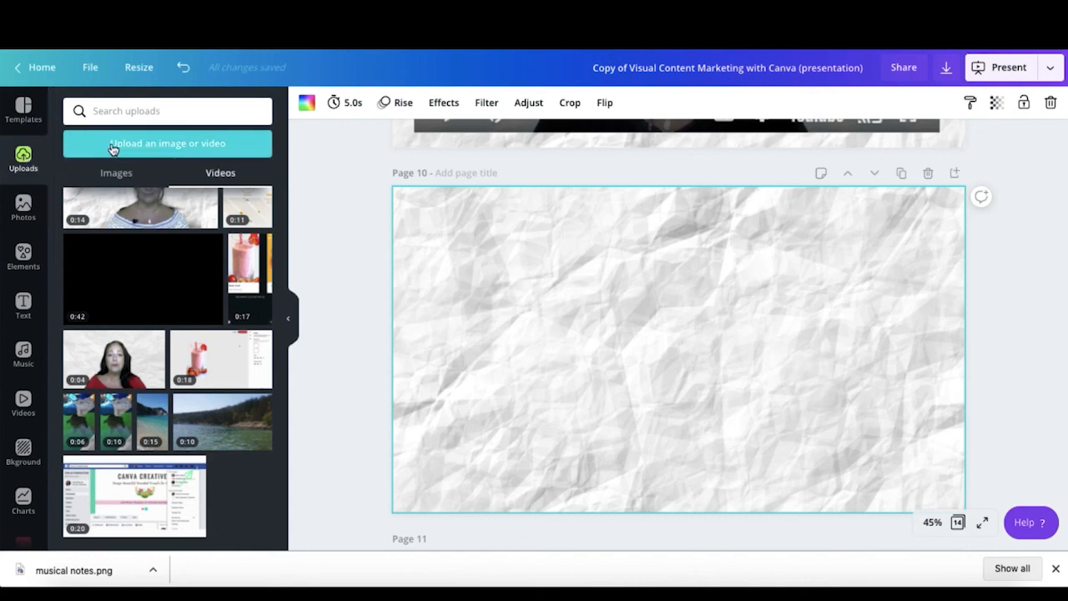
{"action": "left_click", "coordinate": [209, 147]}
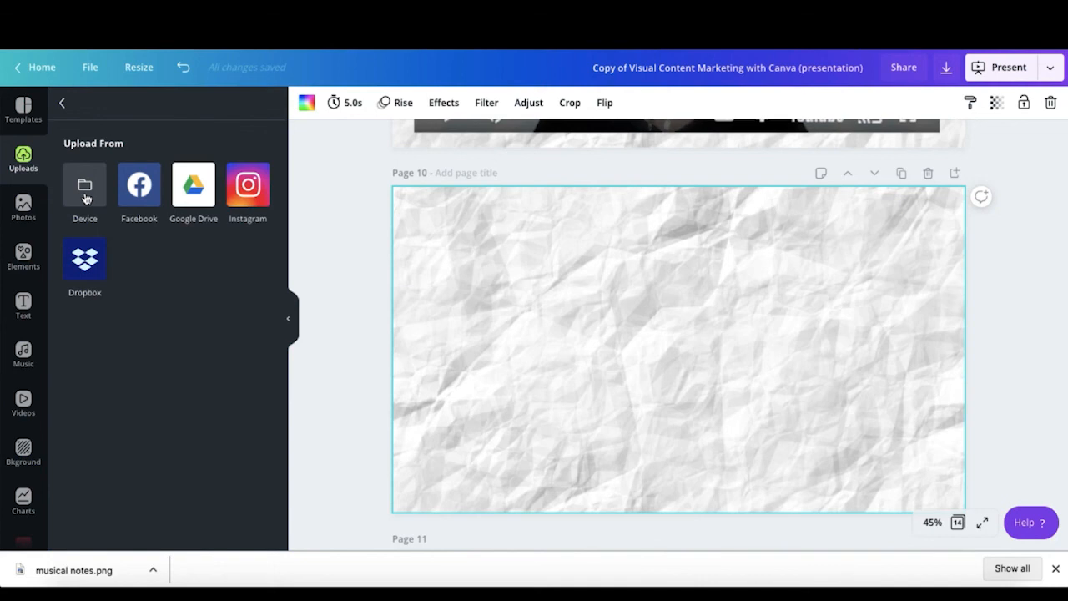
{"action": "left_click", "coordinate": [62, 103]}
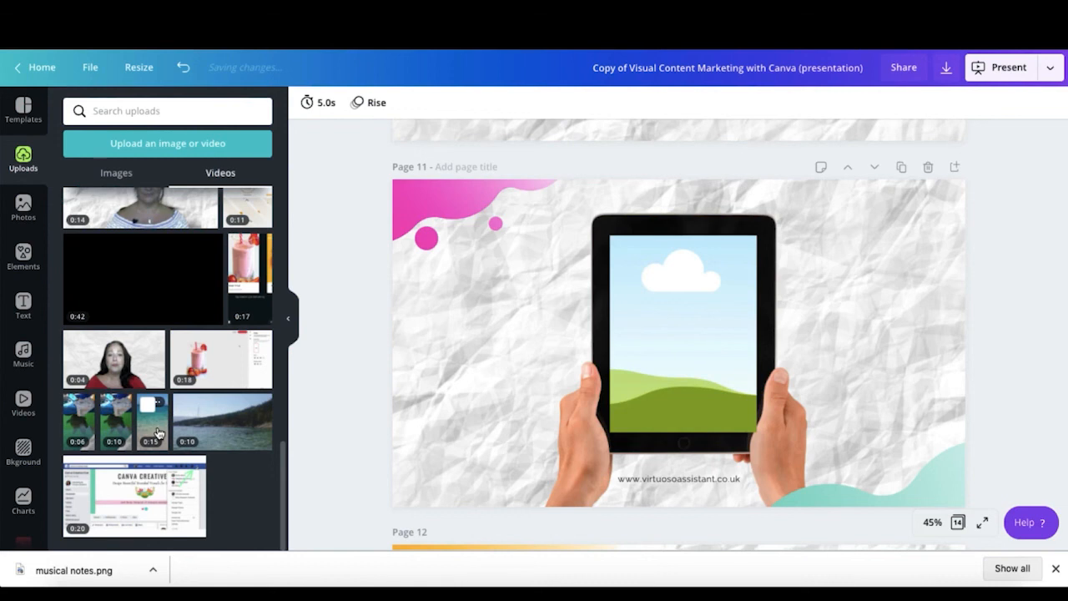
{"action": "left_click_drag", "start_coordinate": [156, 430], "coordinate": [680, 342]}
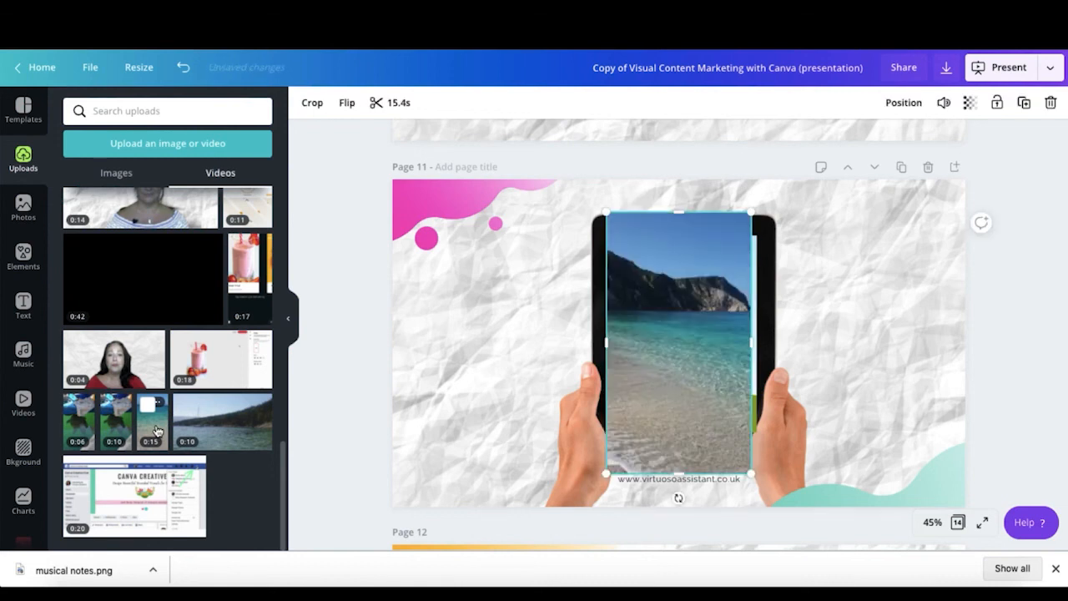
{"action": "left_click_drag", "start_coordinate": [674, 387], "coordinate": [695, 349]}
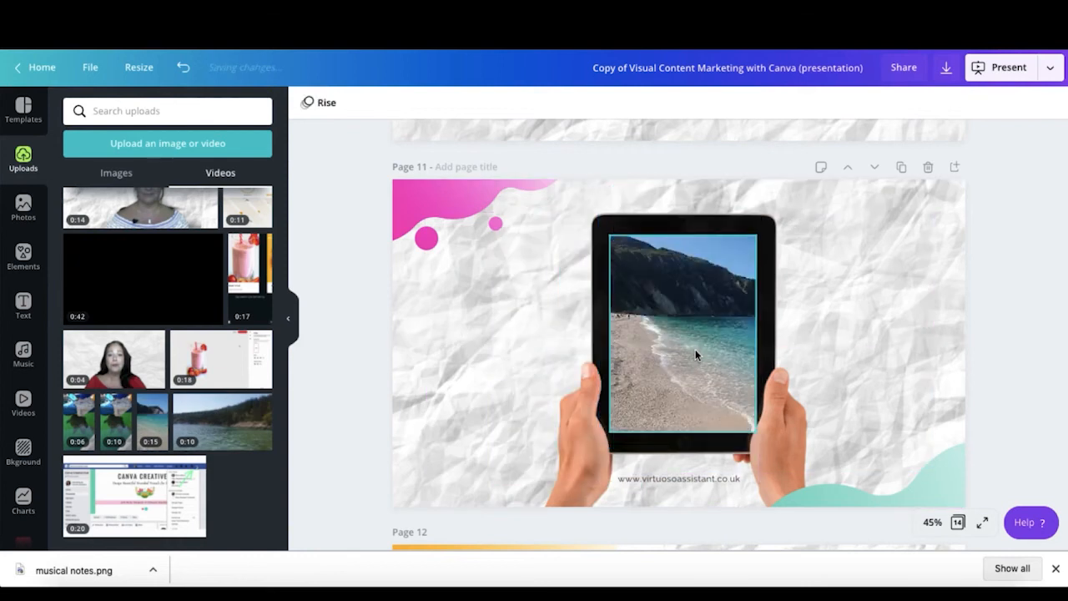
{"action": "left_click", "coordinate": [681, 348]}
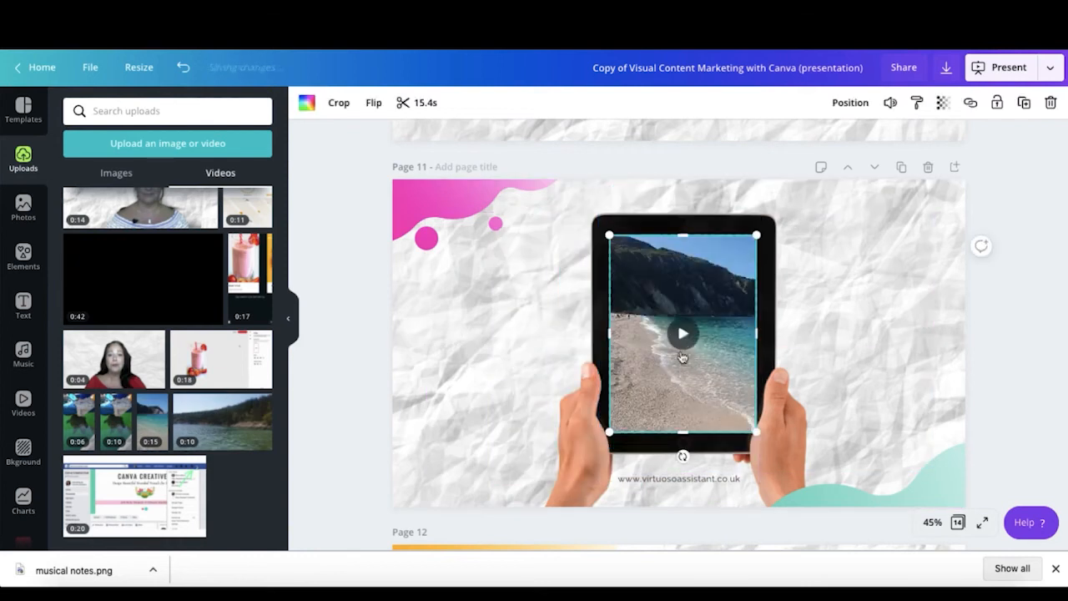
{"action": "left_click", "coordinate": [683, 338]}
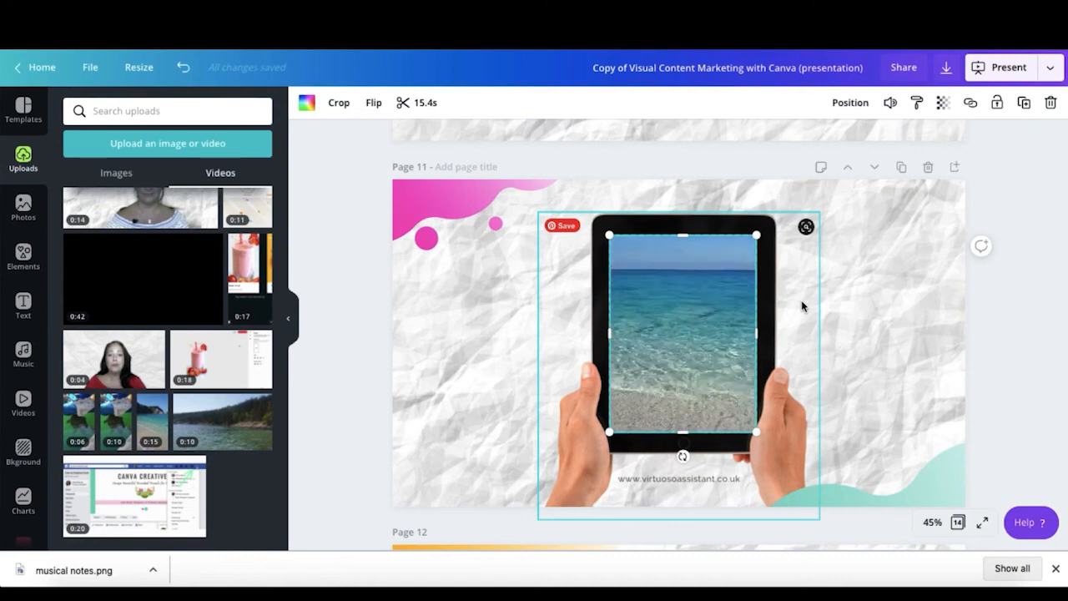
{"action": "left_click", "coordinate": [862, 308]}
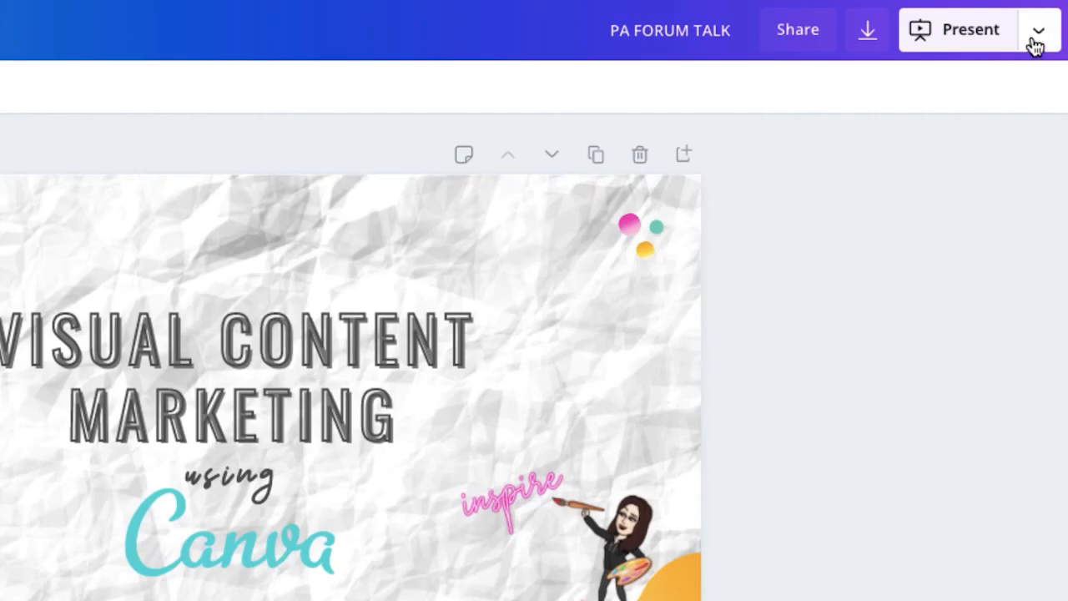
Step: Export all 30 pages of the design as a Microsoft PowerPoint file
{"action": "left_click", "coordinate": [1036, 33]}
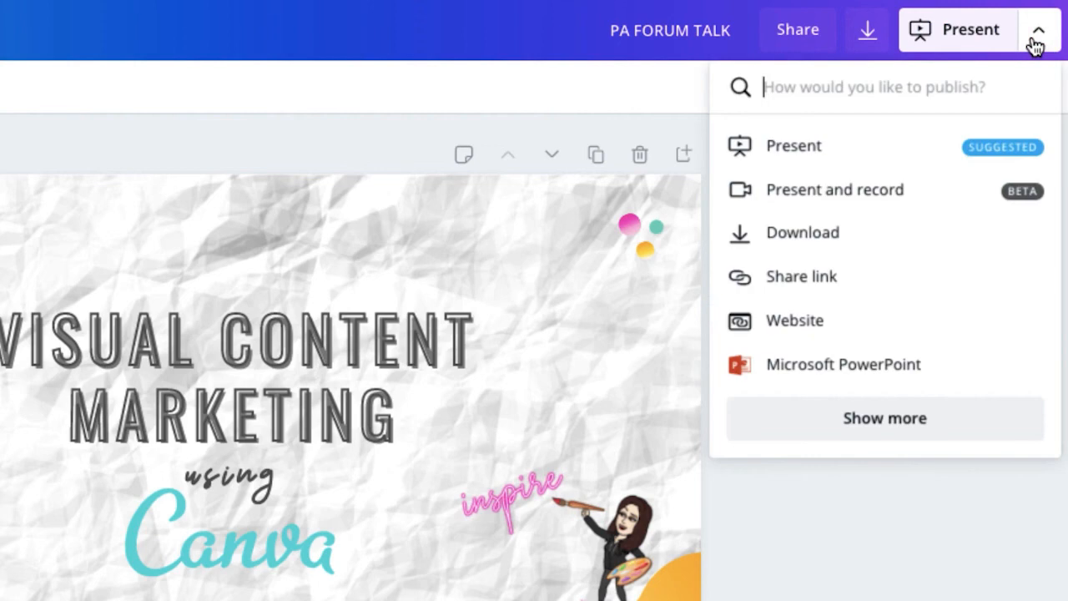
{"action": "left_click", "coordinate": [781, 366]}
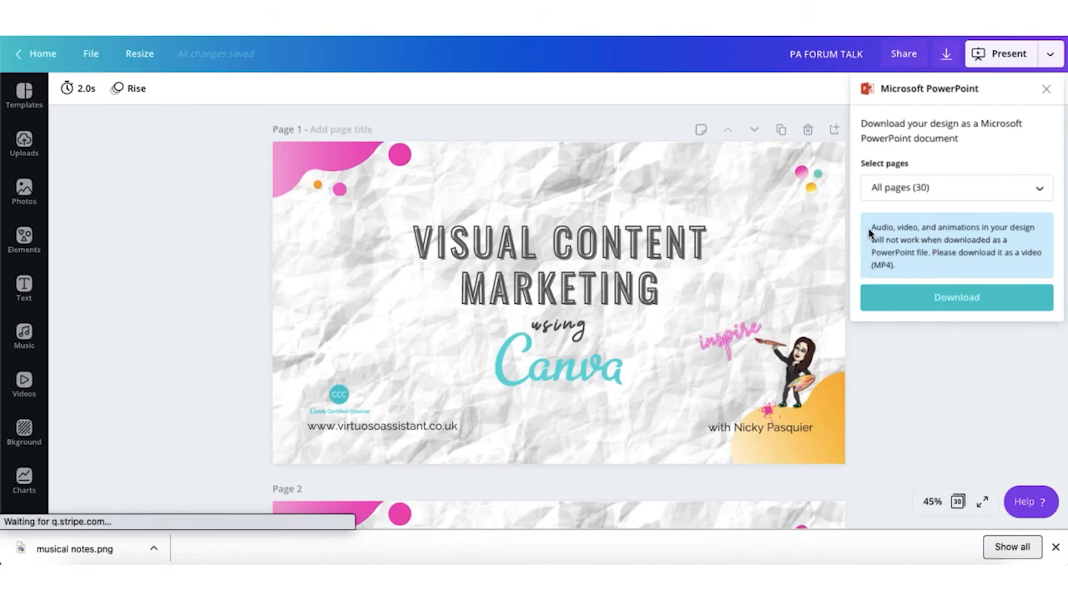
{"action": "left_click", "coordinate": [926, 300]}
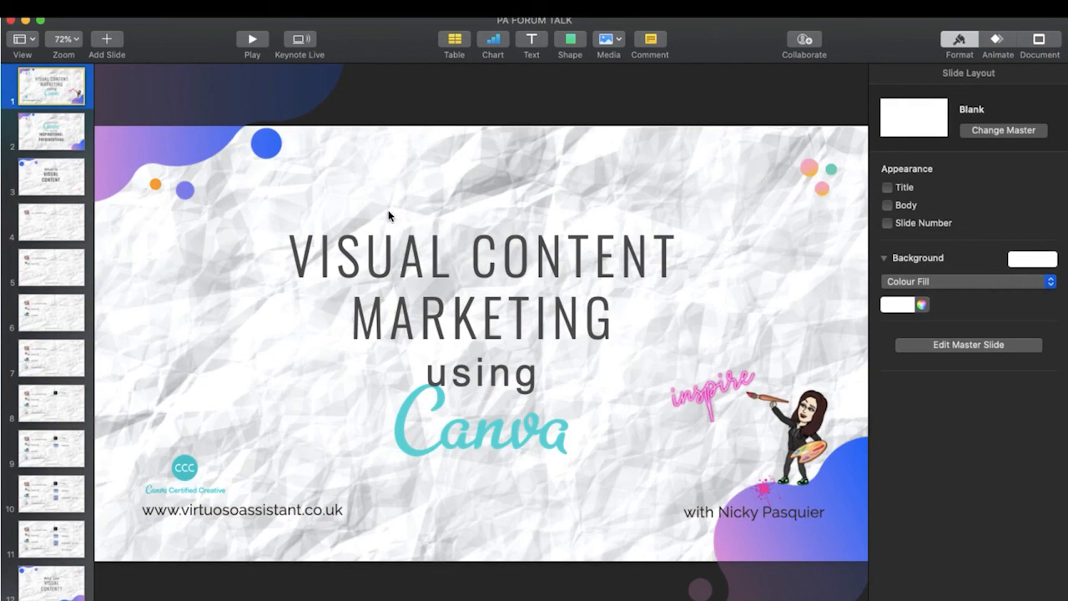
Step: Step through imported slides 2 to 14 in Keynote's navigator, then go back to Chrome
{"action": "left_click", "coordinate": [67, 146]}
{"action": "left_click", "coordinate": [57, 186]}
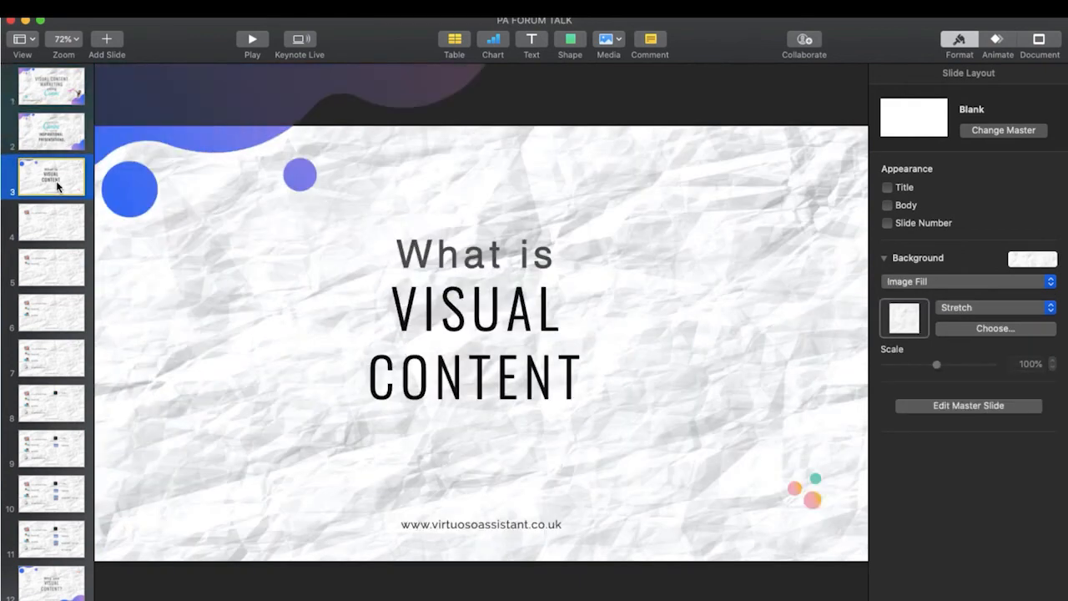
{"action": "left_click", "coordinate": [59, 223]}
{"action": "left_click", "coordinate": [55, 260]}
{"action": "scroll", "coordinate": [58, 376], "scroll_direction": "down", "scroll_amount": 2}
{"action": "left_click", "coordinate": [65, 513]}
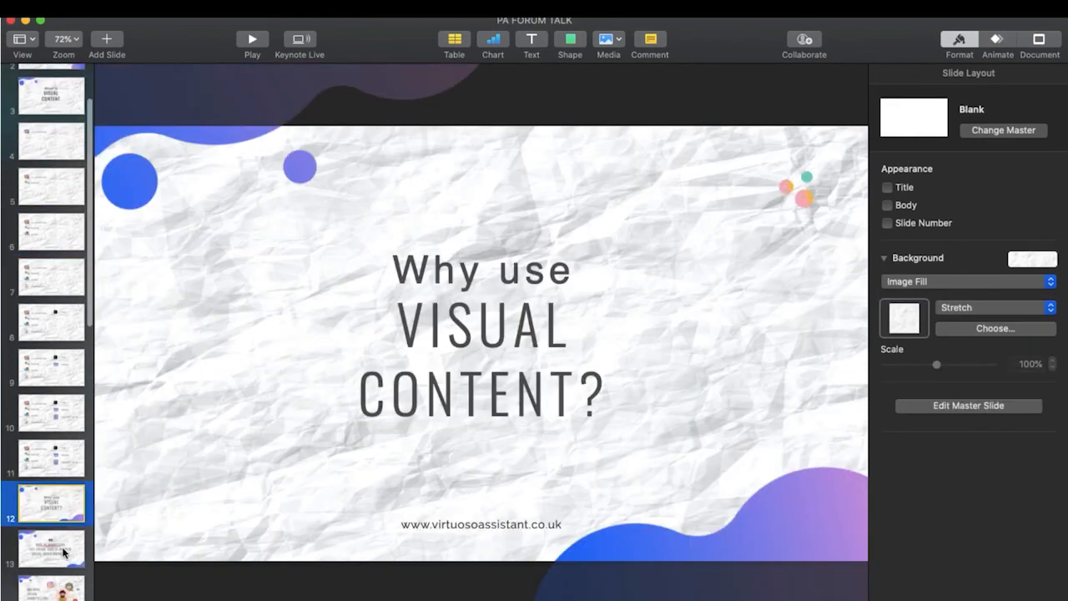
{"action": "left_click", "coordinate": [62, 553]}
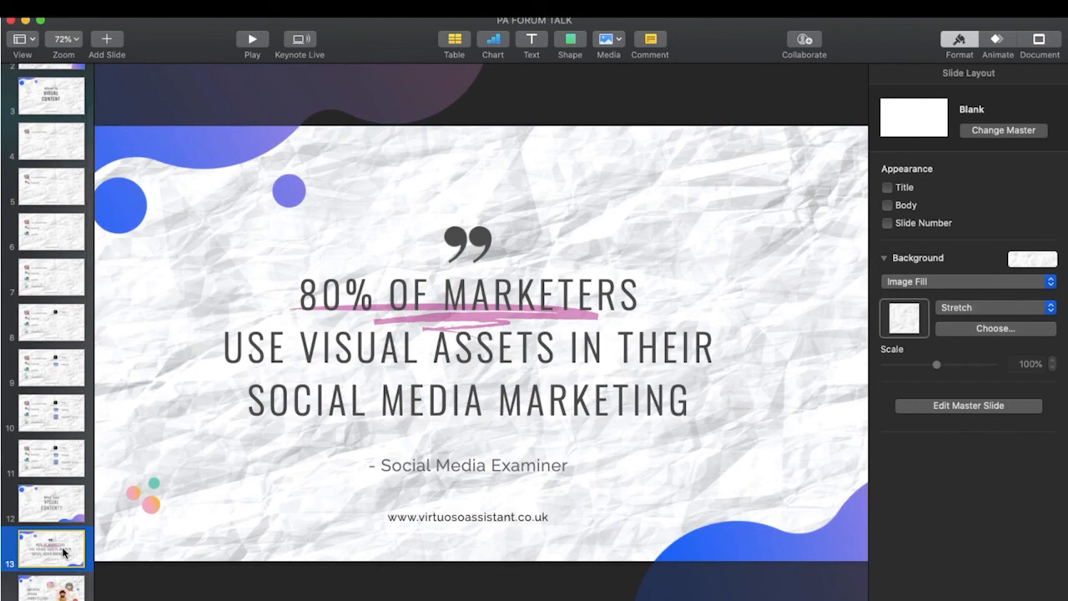
{"action": "left_click", "coordinate": [56, 590]}
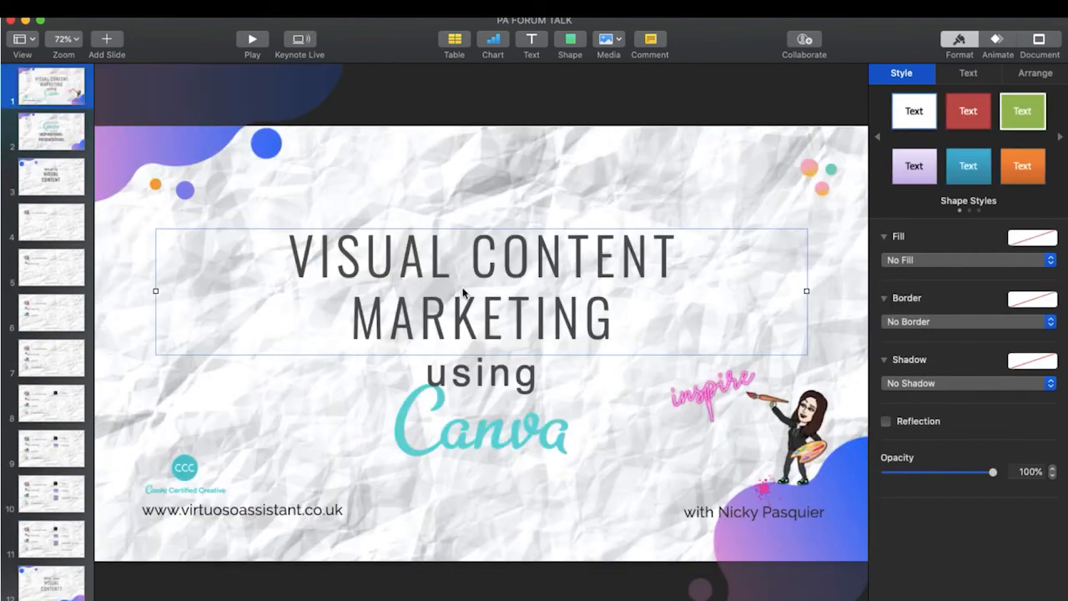
{"action": "left_click", "coordinate": [531, 194]}
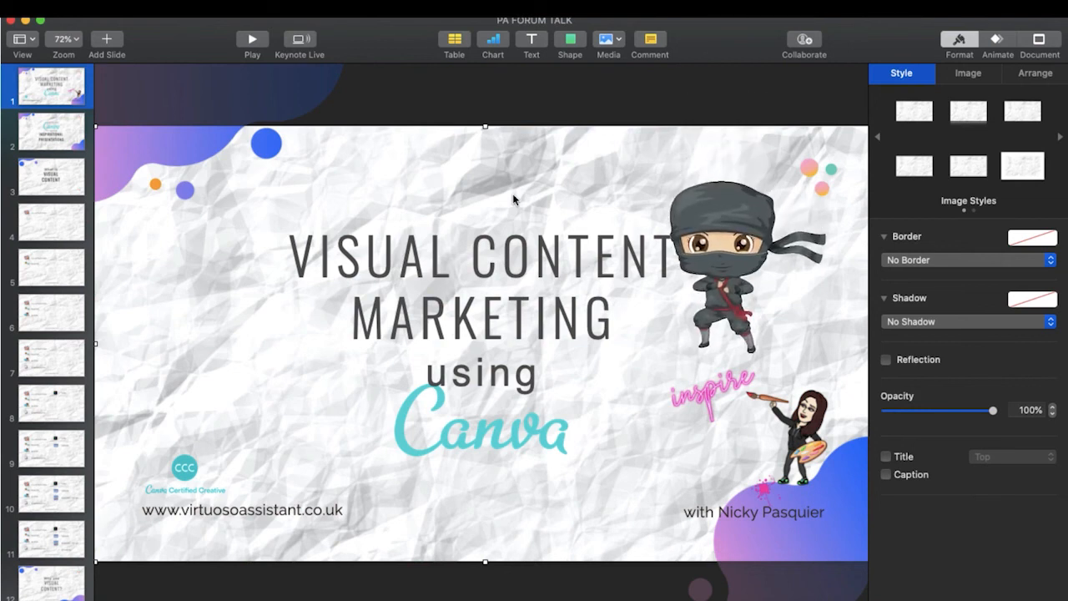
{"action": "left_click", "coordinate": [790, 599]}
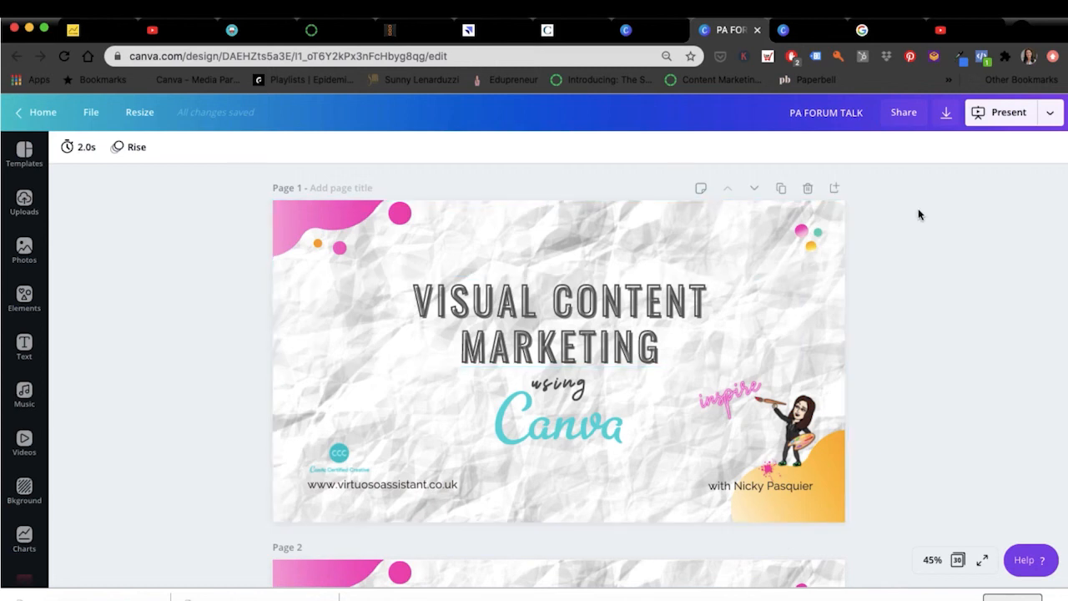
Step: Download all 30 pages of the design as PNG images
{"action": "scroll", "coordinate": [917, 214], "scroll_direction": "down", "scroll_amount": 5}
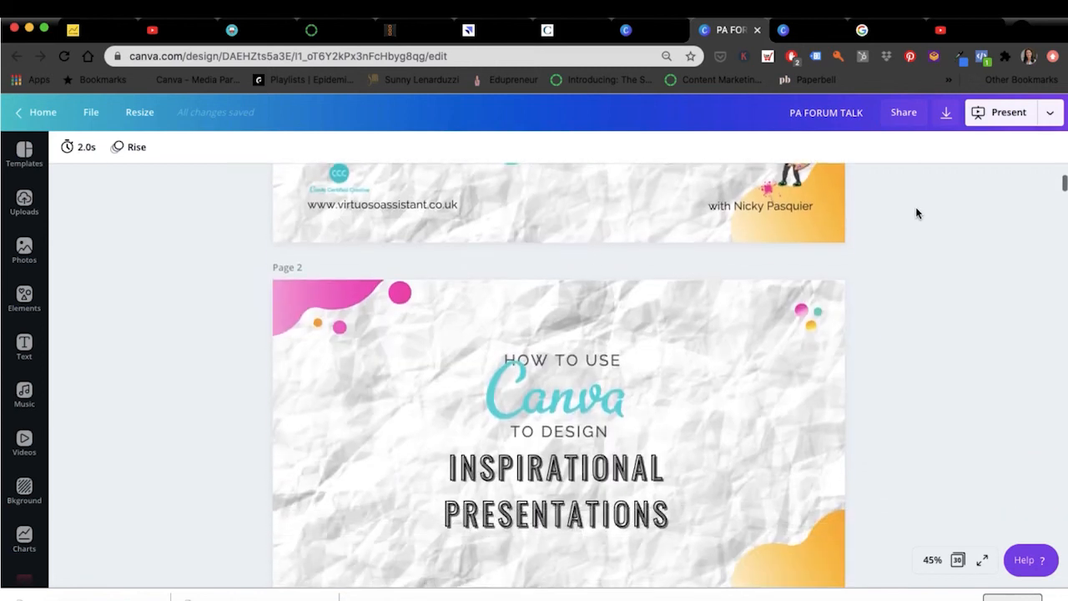
{"action": "scroll", "coordinate": [916, 213], "scroll_direction": "up", "scroll_amount": 5}
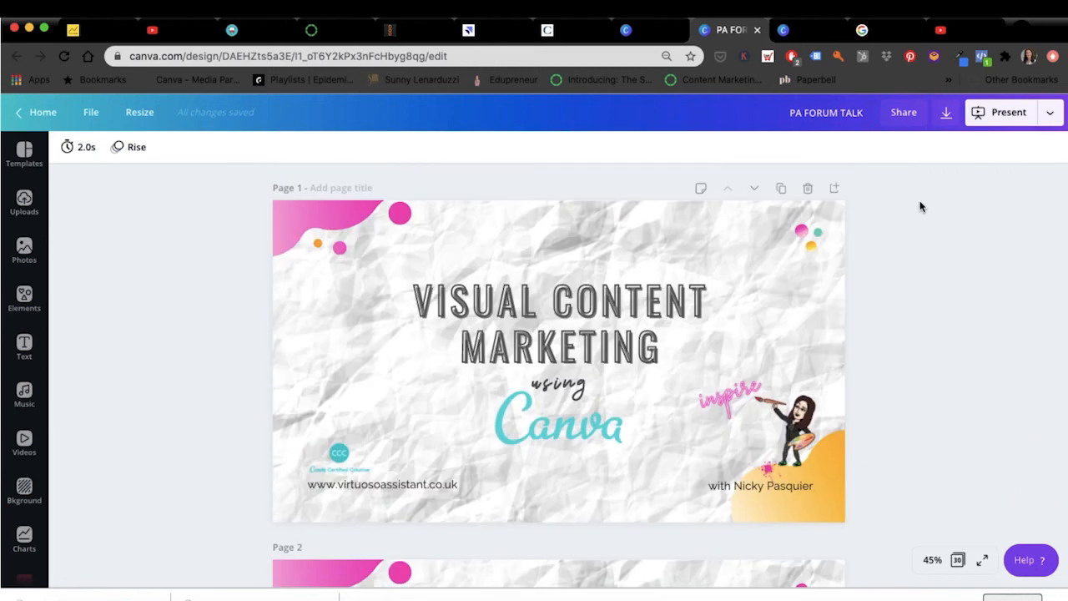
{"action": "left_click", "coordinate": [948, 120]}
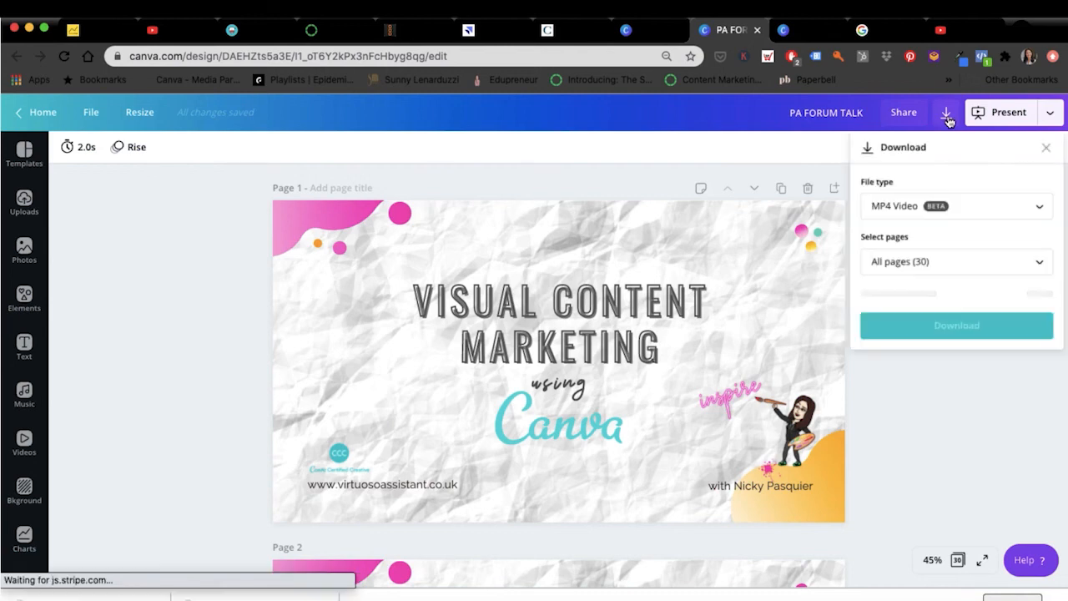
{"action": "left_click", "coordinate": [897, 214]}
{"action": "left_click", "coordinate": [880, 120]}
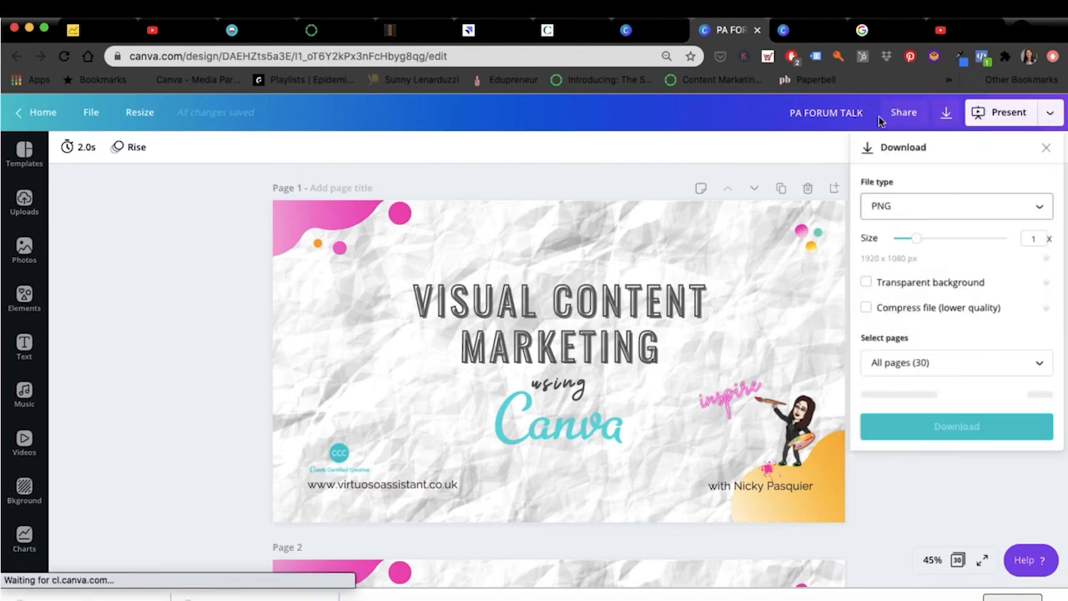
{"action": "left_click", "coordinate": [941, 401]}
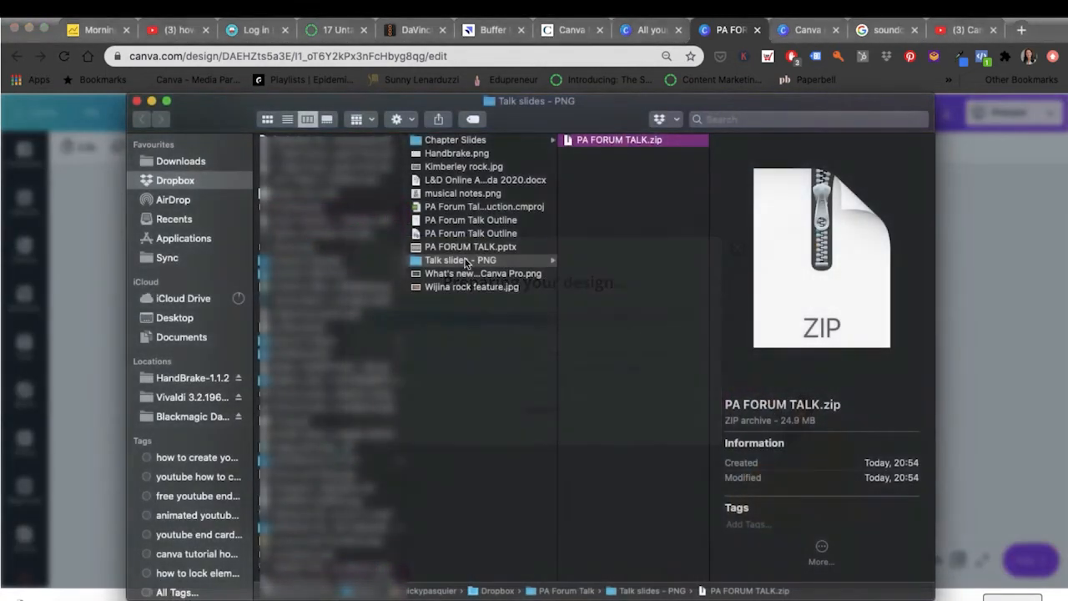
Step: Unzip PA FORUM TALK.zip and preview the first three PNG slide images in its folder
{"action": "double_click", "coordinate": [595, 142]}
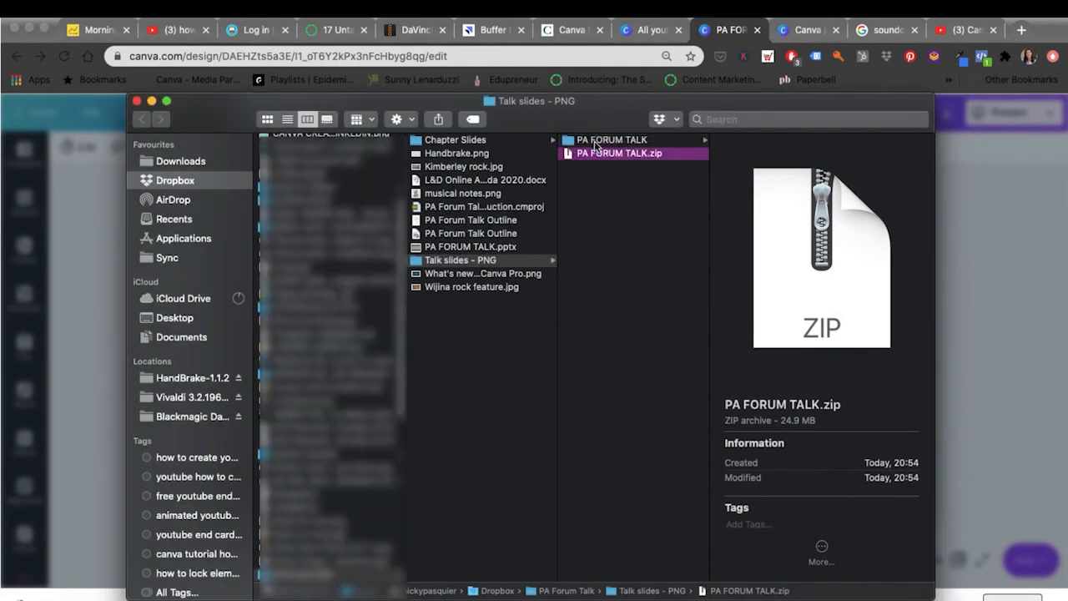
{"action": "left_click", "coordinate": [597, 140]}
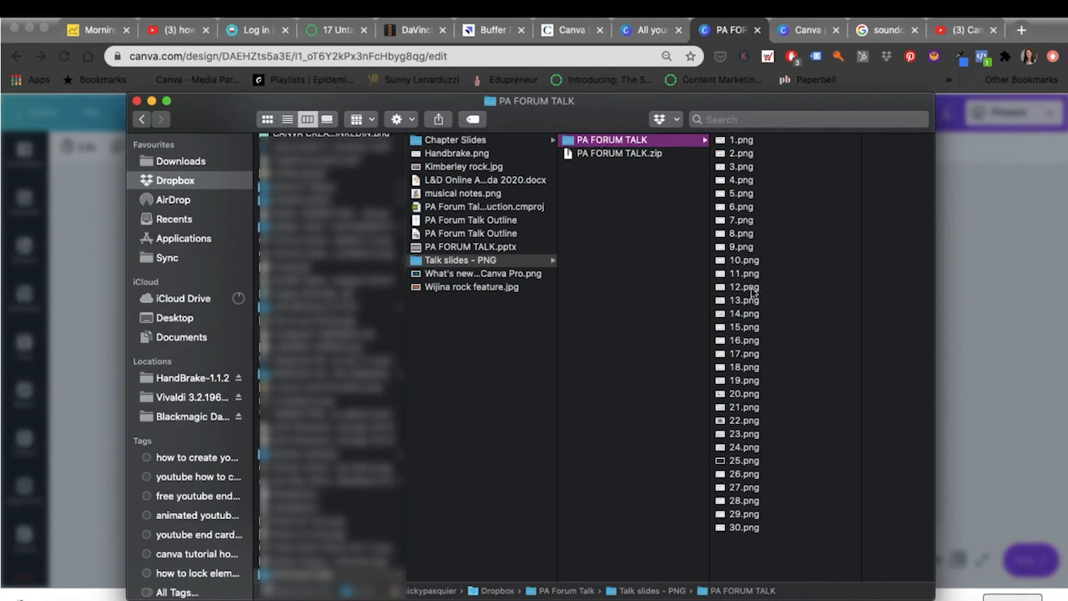
{"action": "left_click", "coordinate": [743, 141]}
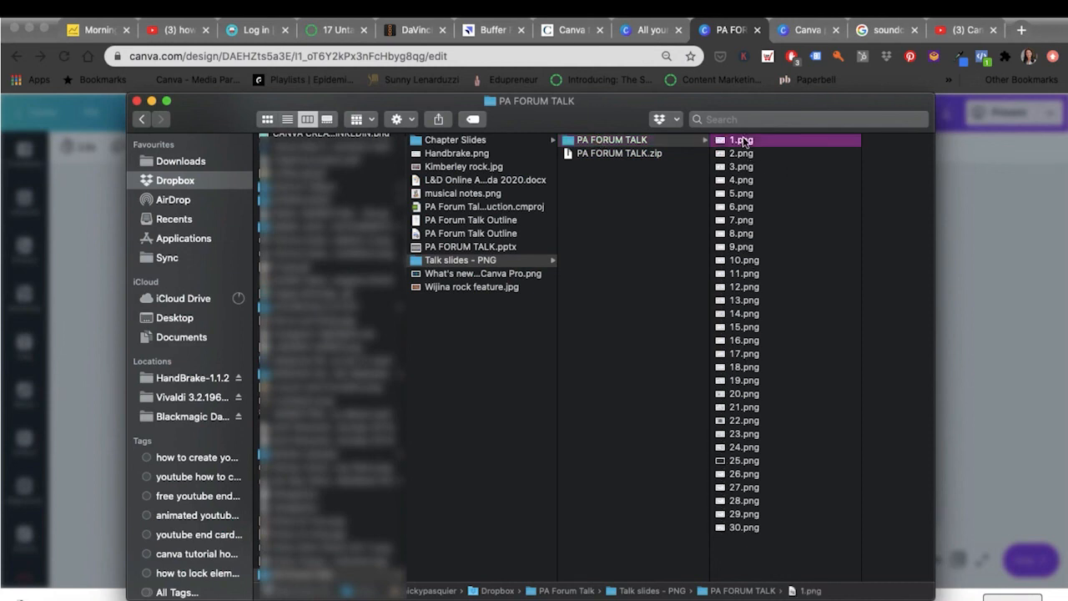
{"action": "left_click", "coordinate": [632, 158]}
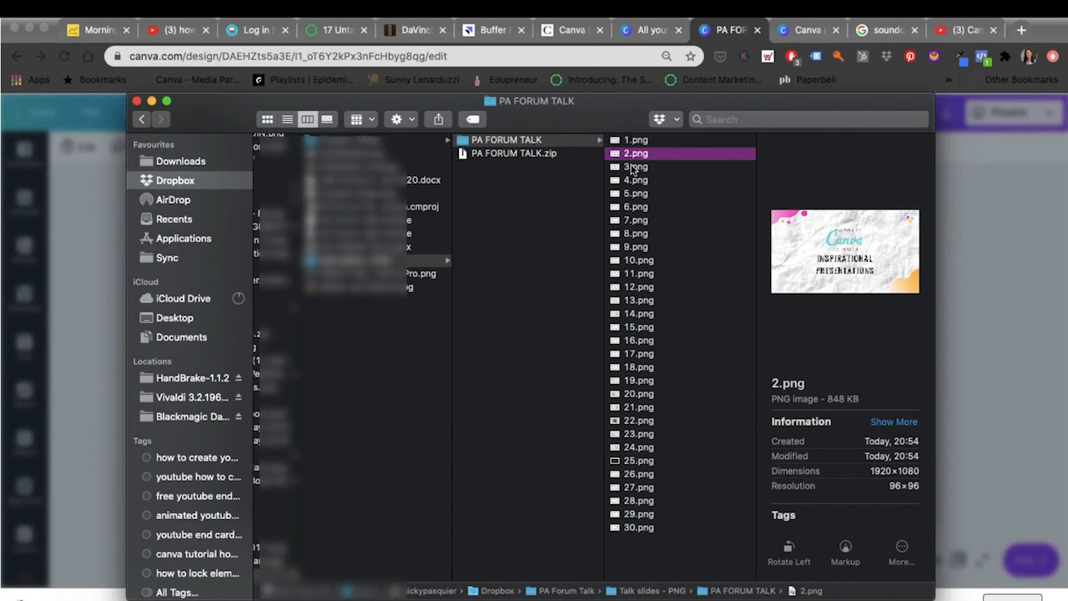
{"action": "left_click", "coordinate": [631, 166]}
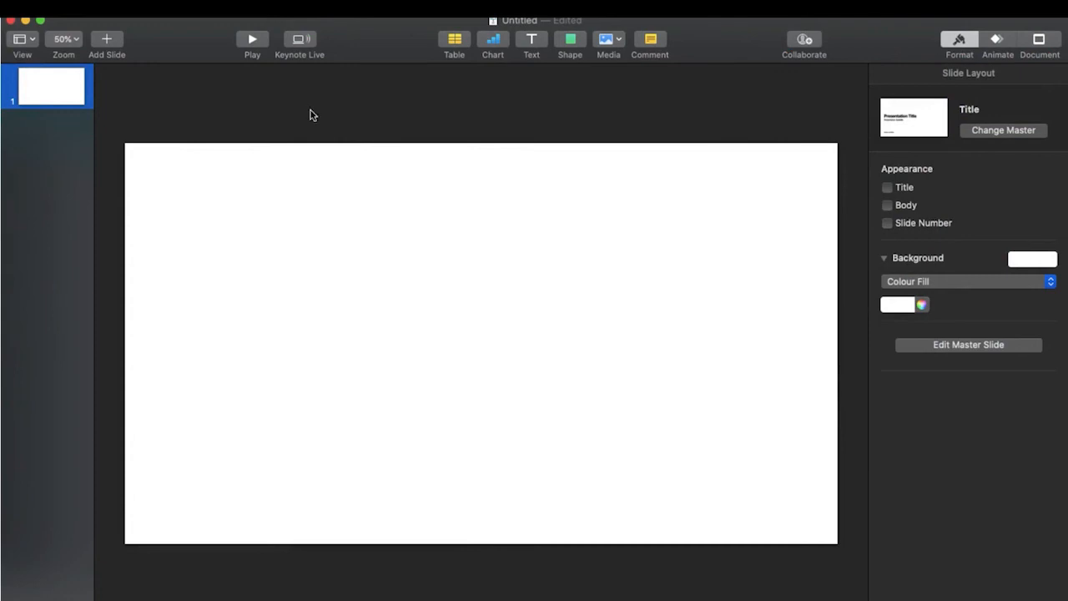
Step: Place Finder beside Keynote and drag 1.png–30.png from PA FORUM TALK into the slide navigator
{"action": "left_click_drag", "start_coordinate": [1065, 197], "coordinate": [698, 197]}
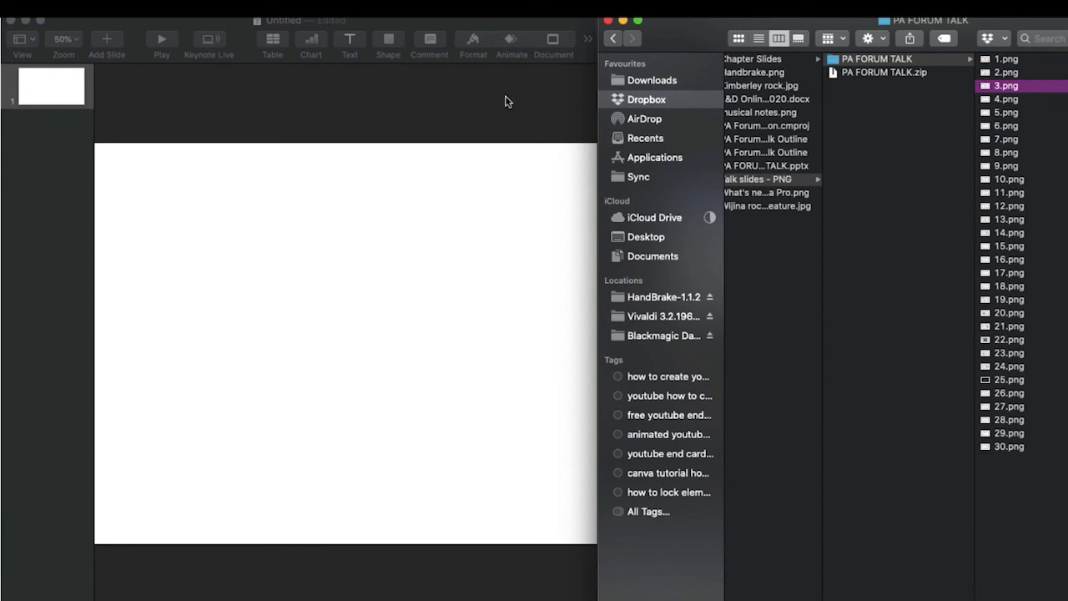
{"action": "left_click", "coordinate": [844, 59]}
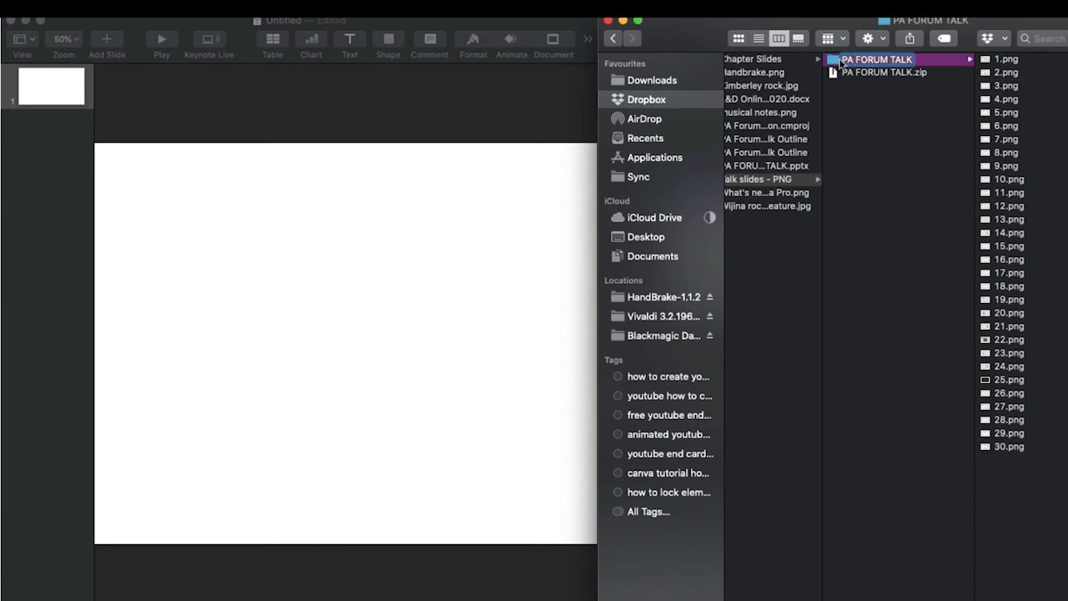
{"action": "left_click", "coordinate": [993, 60]}
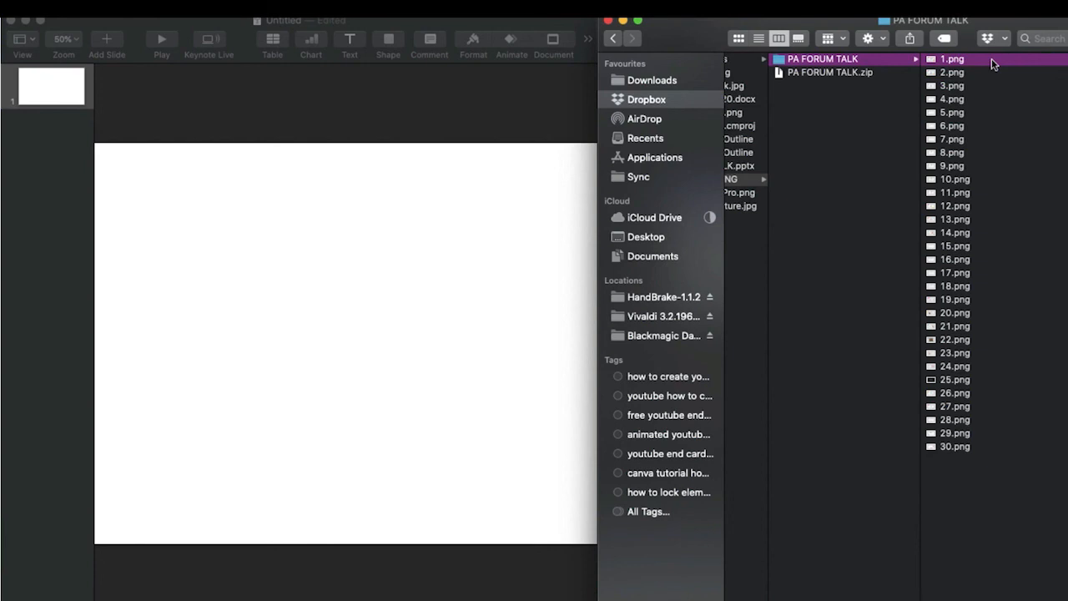
{"action": "left_click", "coordinate": [947, 446], "text": "shift"}
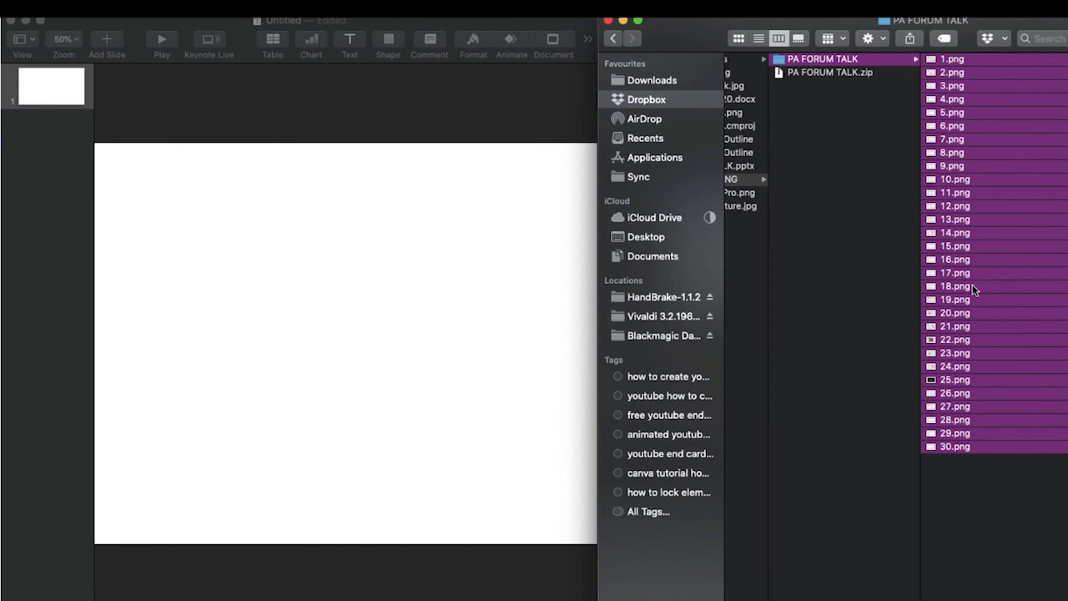
{"action": "left_click_drag", "start_coordinate": [972, 288], "coordinate": [13, 131]}
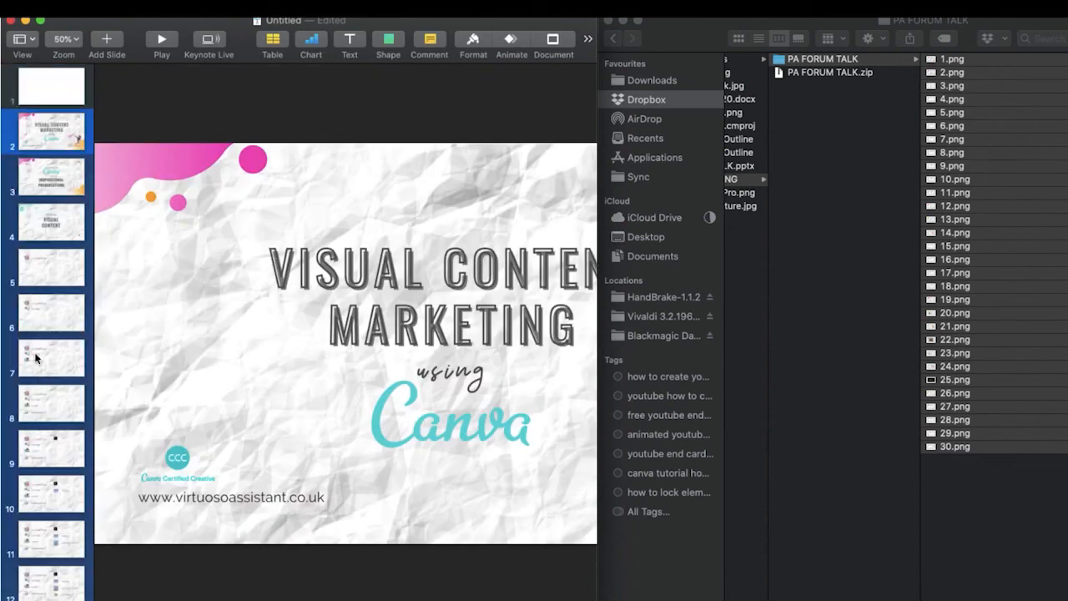
{"action": "left_click", "coordinate": [43, 92]}
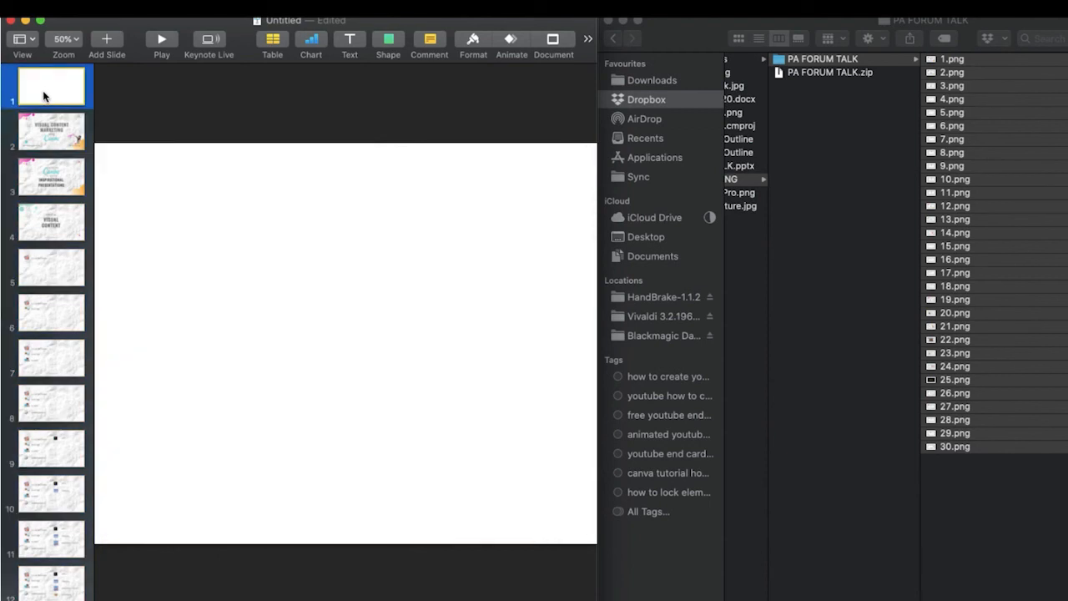
Step: Delete the blank first slide and widen Keynote to fill the screen width
{"action": "key", "text": "BackSpace"}
{"action": "left_click", "coordinate": [723, 229]}
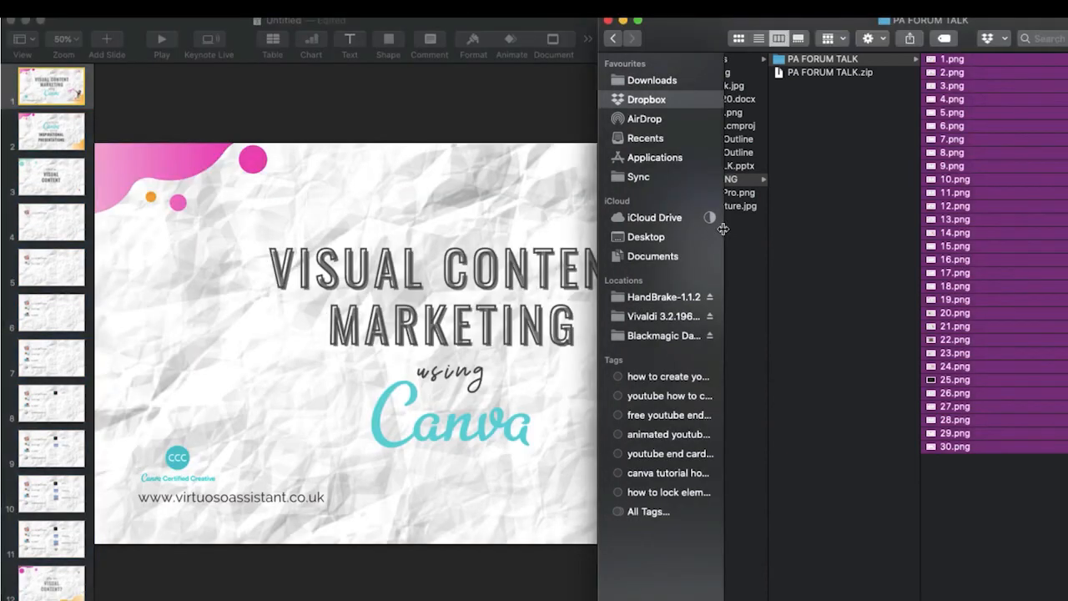
{"action": "left_click_drag", "start_coordinate": [723, 229], "coordinate": [1012, 230]}
{"action": "left_click_drag", "start_coordinate": [598, 308], "coordinate": [1067, 252]}
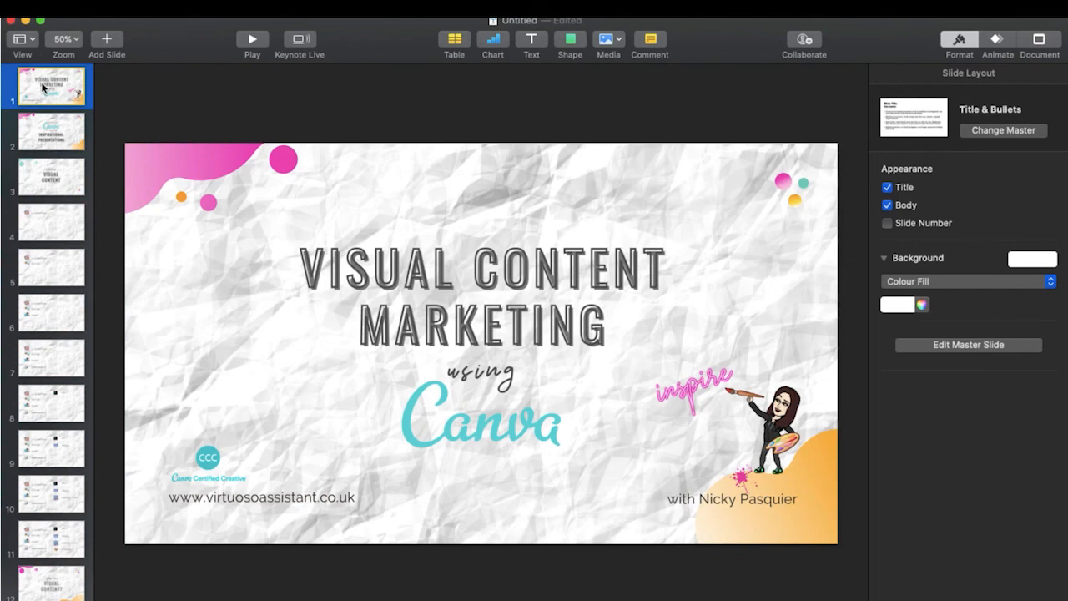
Step: Step through the imported slides with the arrow keys to review them
{"action": "key", "text": "Down"}
{"action": "key", "text": "Down"}
{"action": "key", "text": "Down"}
{"action": "key", "text": "Up"}
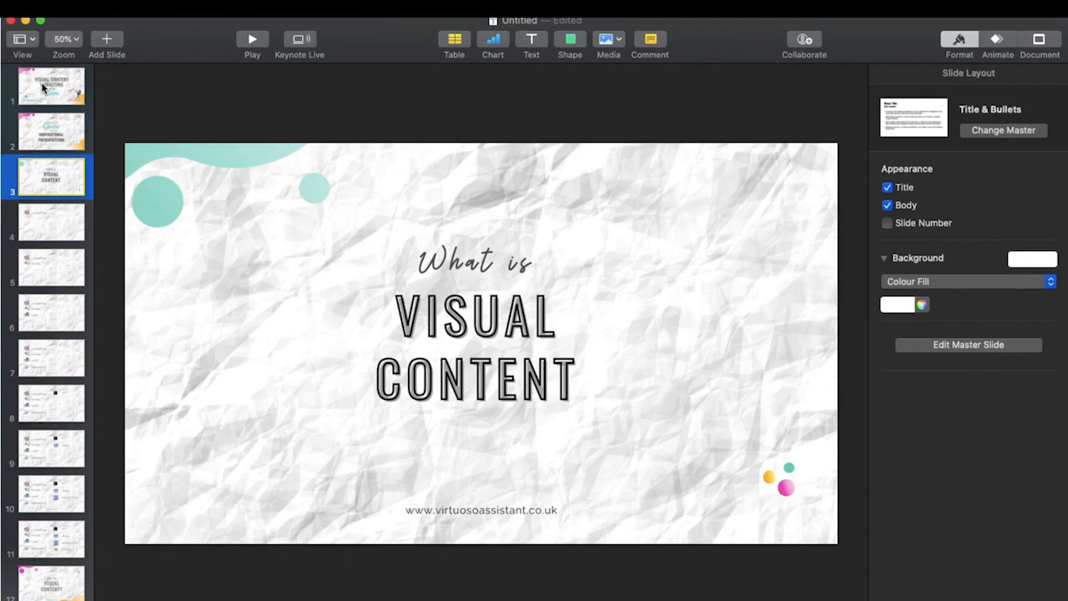
{"action": "key", "text": "Down"}
{"action": "key", "text": "Down"}
{"action": "key", "text": "Down"}
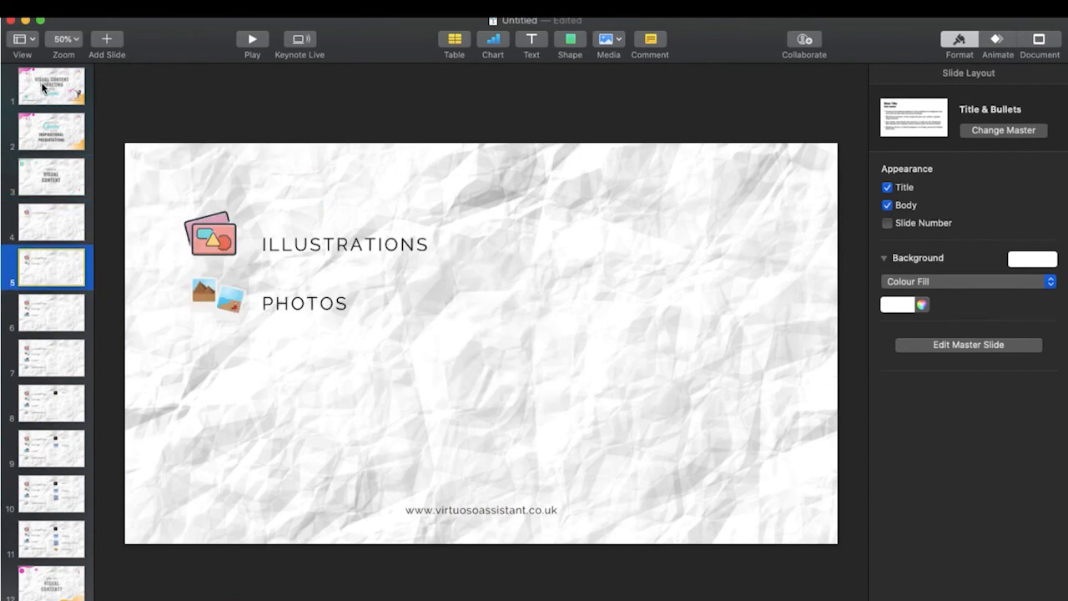
{"action": "key", "text": "Down"}
{"action": "key", "text": "Down"}
{"action": "key", "text": "Down"}
{"action": "key", "text": "Down"}
{"action": "key", "text": "Down"}
{"action": "key", "text": "Down"}
{"action": "key", "text": "Down"}
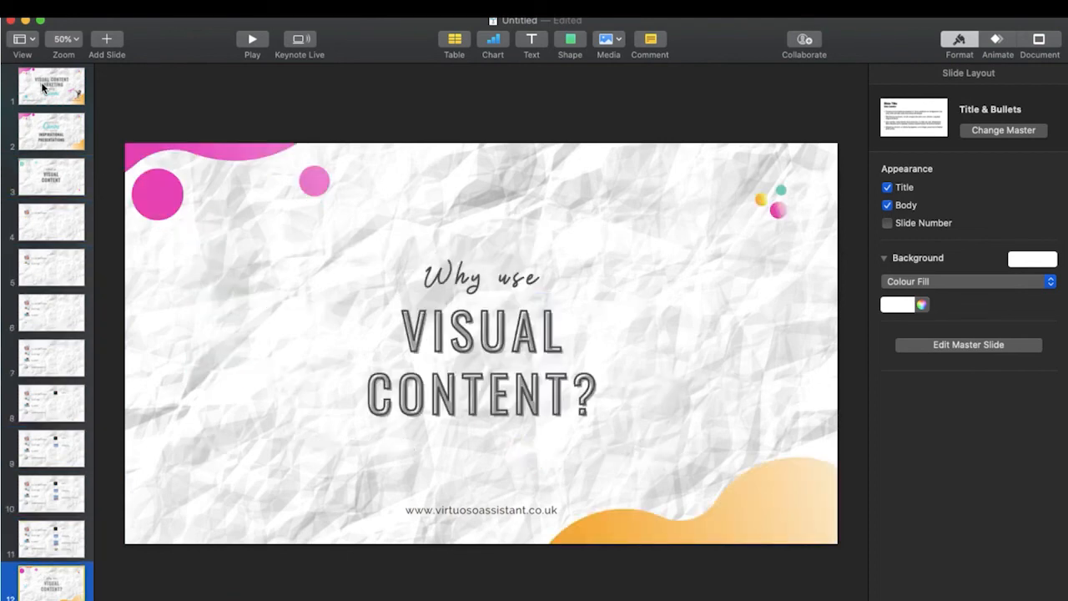
{"action": "key", "text": "Down"}
{"action": "key", "text": "Down"}
{"action": "key", "text": "Down"}
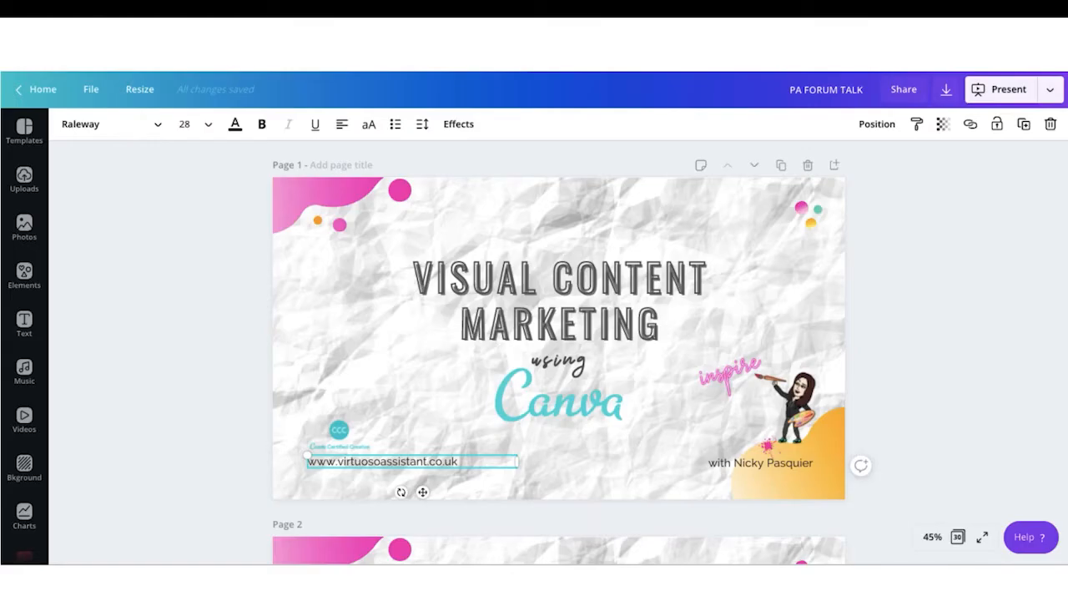
{"action": "left_click_drag", "start_coordinate": [463, 461], "coordinate": [306, 461]}
{"action": "key", "text": "ctrl+c"}
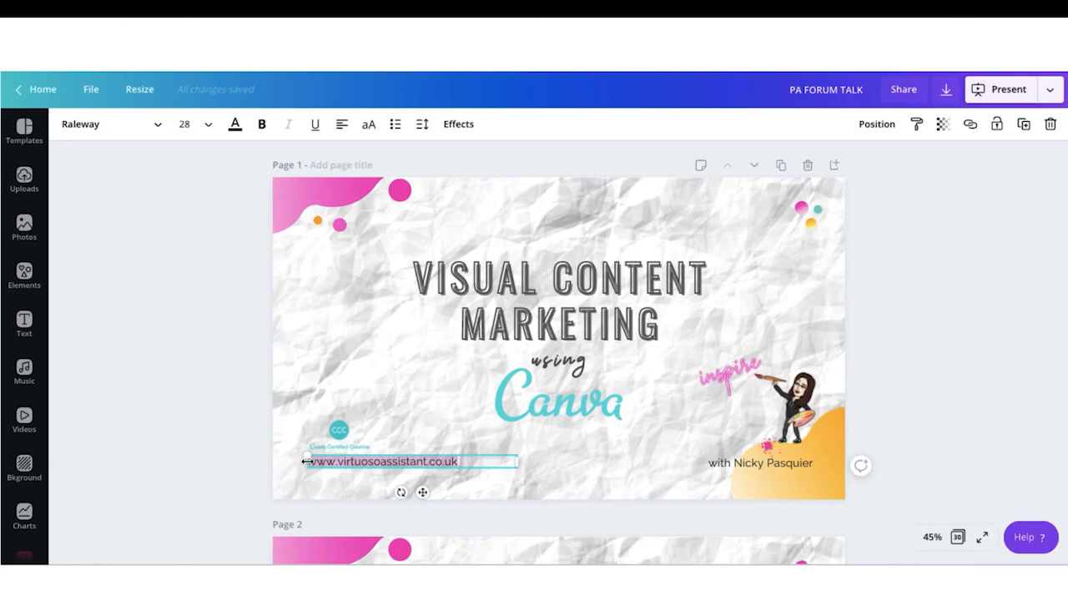
{"action": "left_click", "coordinate": [970, 126]}
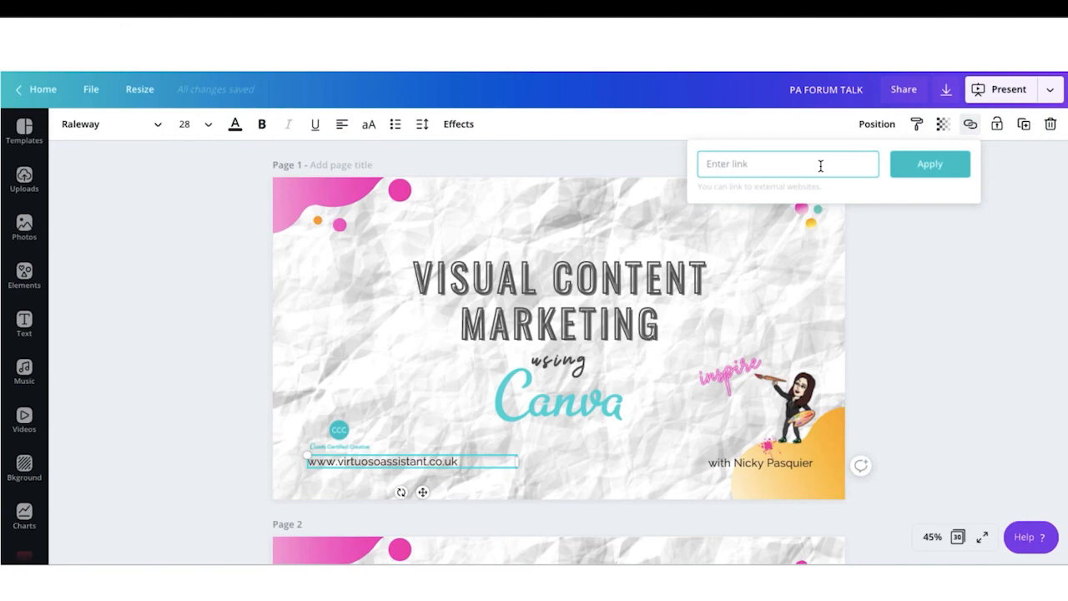
{"action": "key", "text": "ctrl+v"}
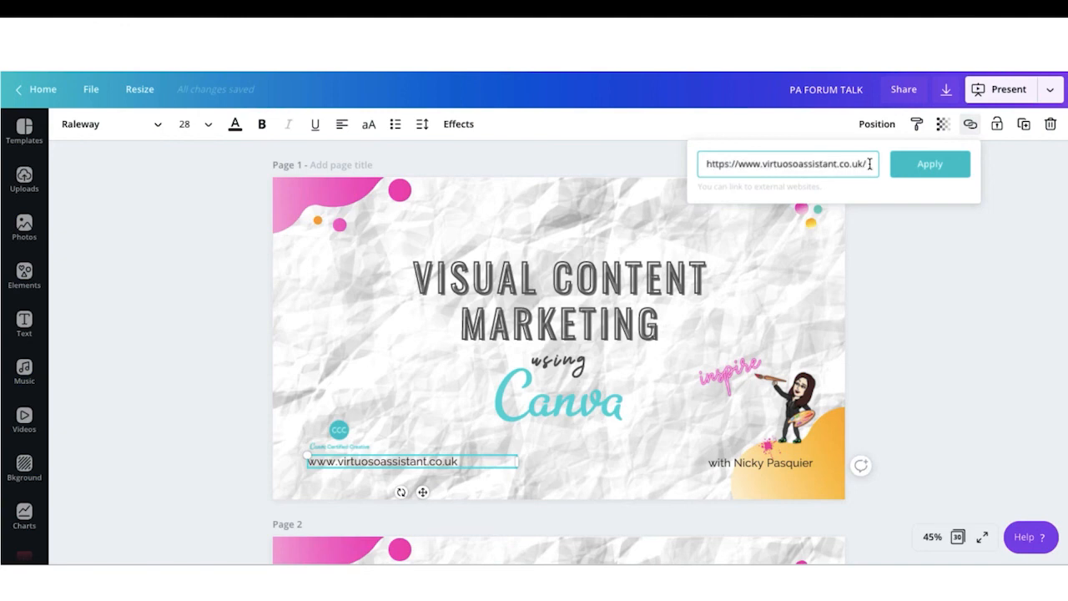
{"action": "left_click", "coordinate": [931, 172]}
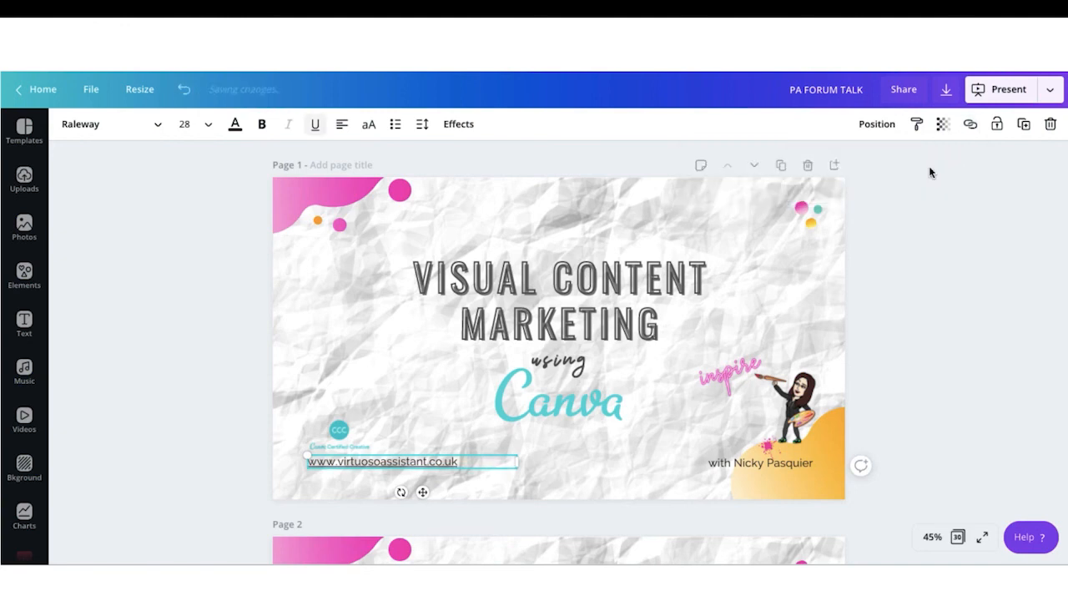
{"action": "left_click", "coordinate": [476, 469]}
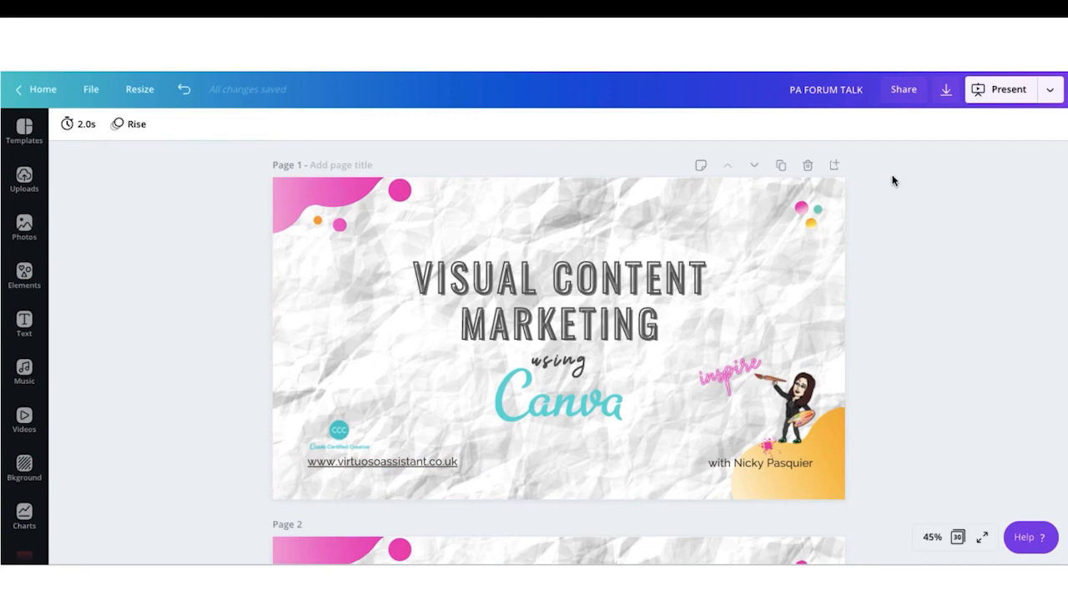
Step: Download all 30 pages of the PA FORUM TALK design as a PDF standard file
{"action": "left_click", "coordinate": [945, 90]}
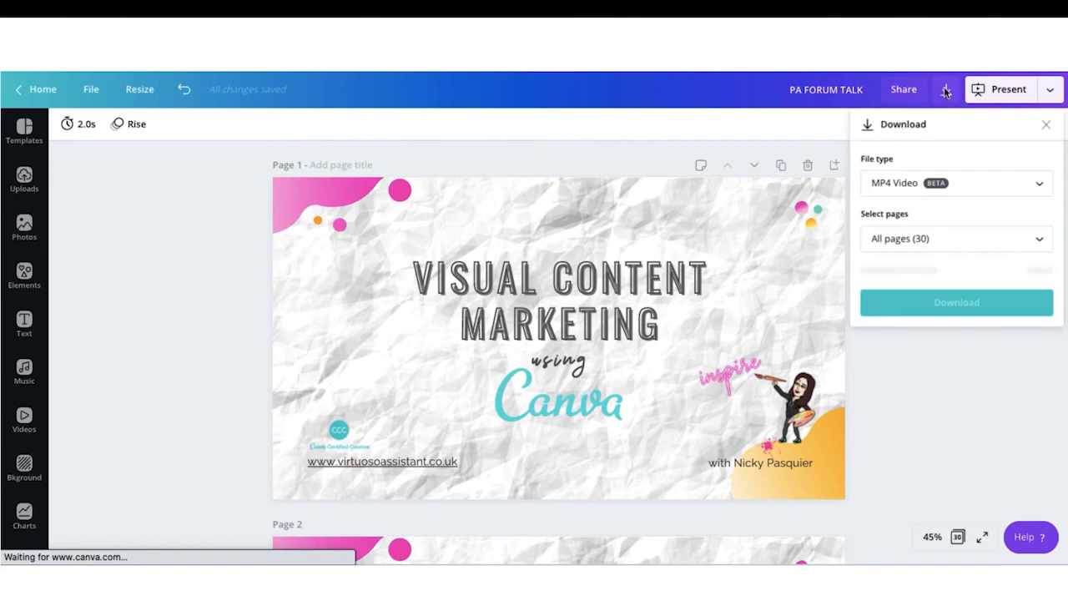
{"action": "left_click", "coordinate": [888, 187]}
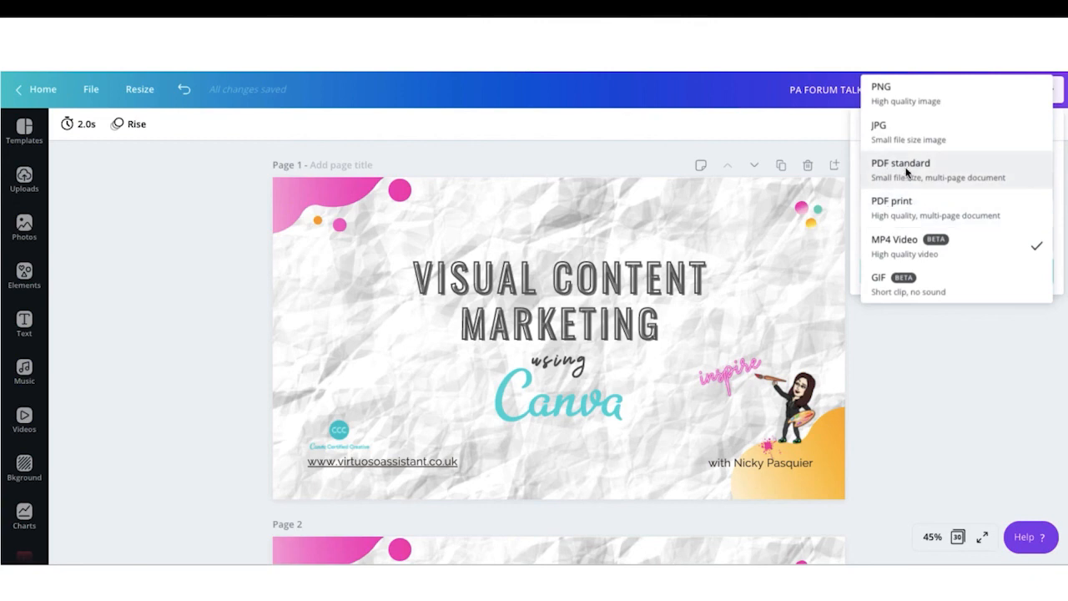
{"action": "left_click", "coordinate": [907, 171]}
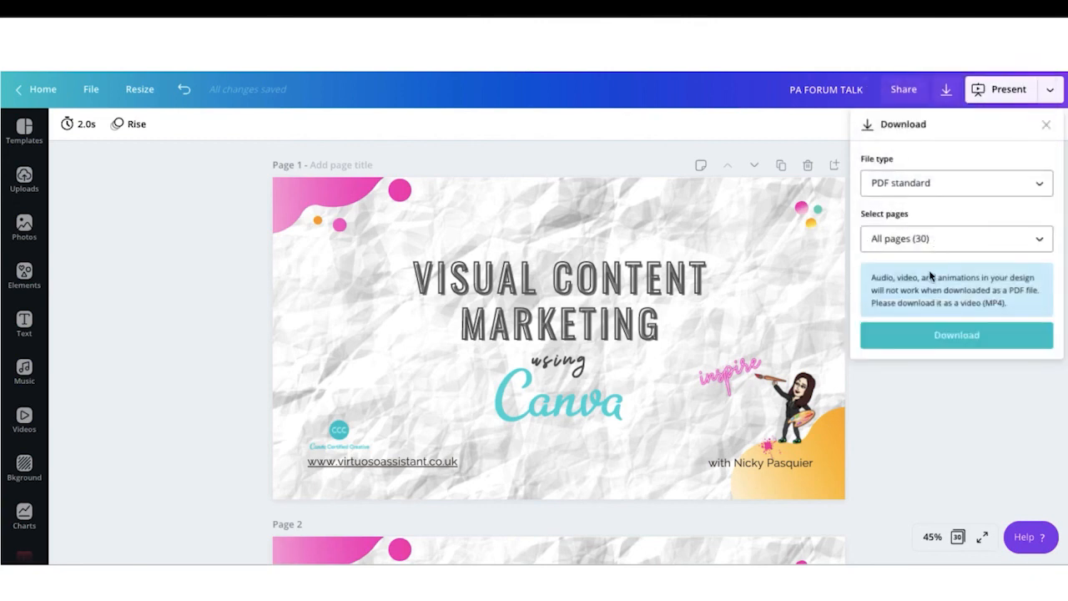
{"action": "left_click", "coordinate": [932, 342]}
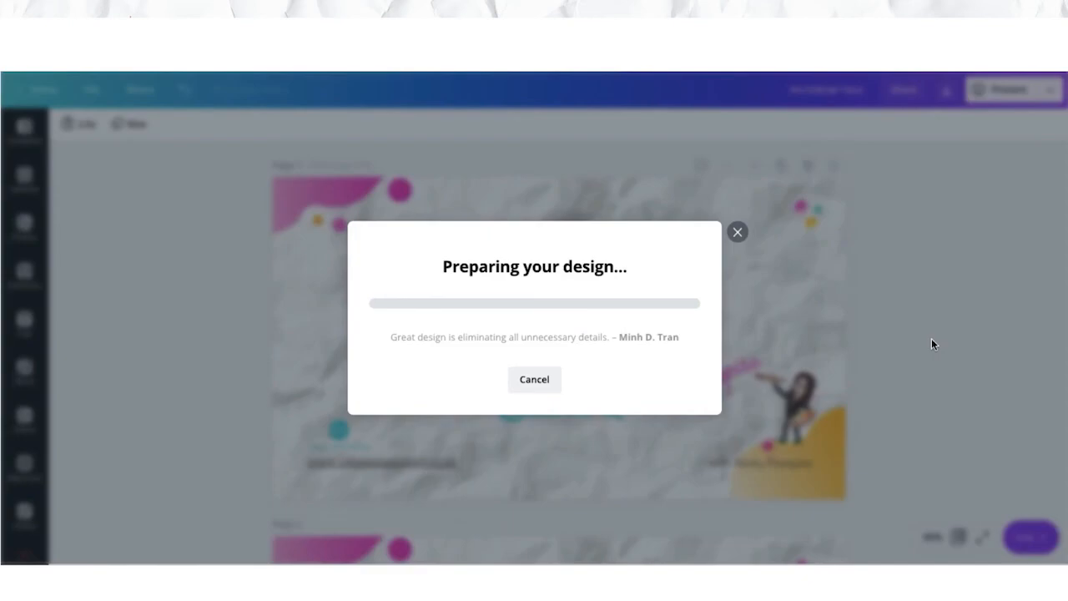